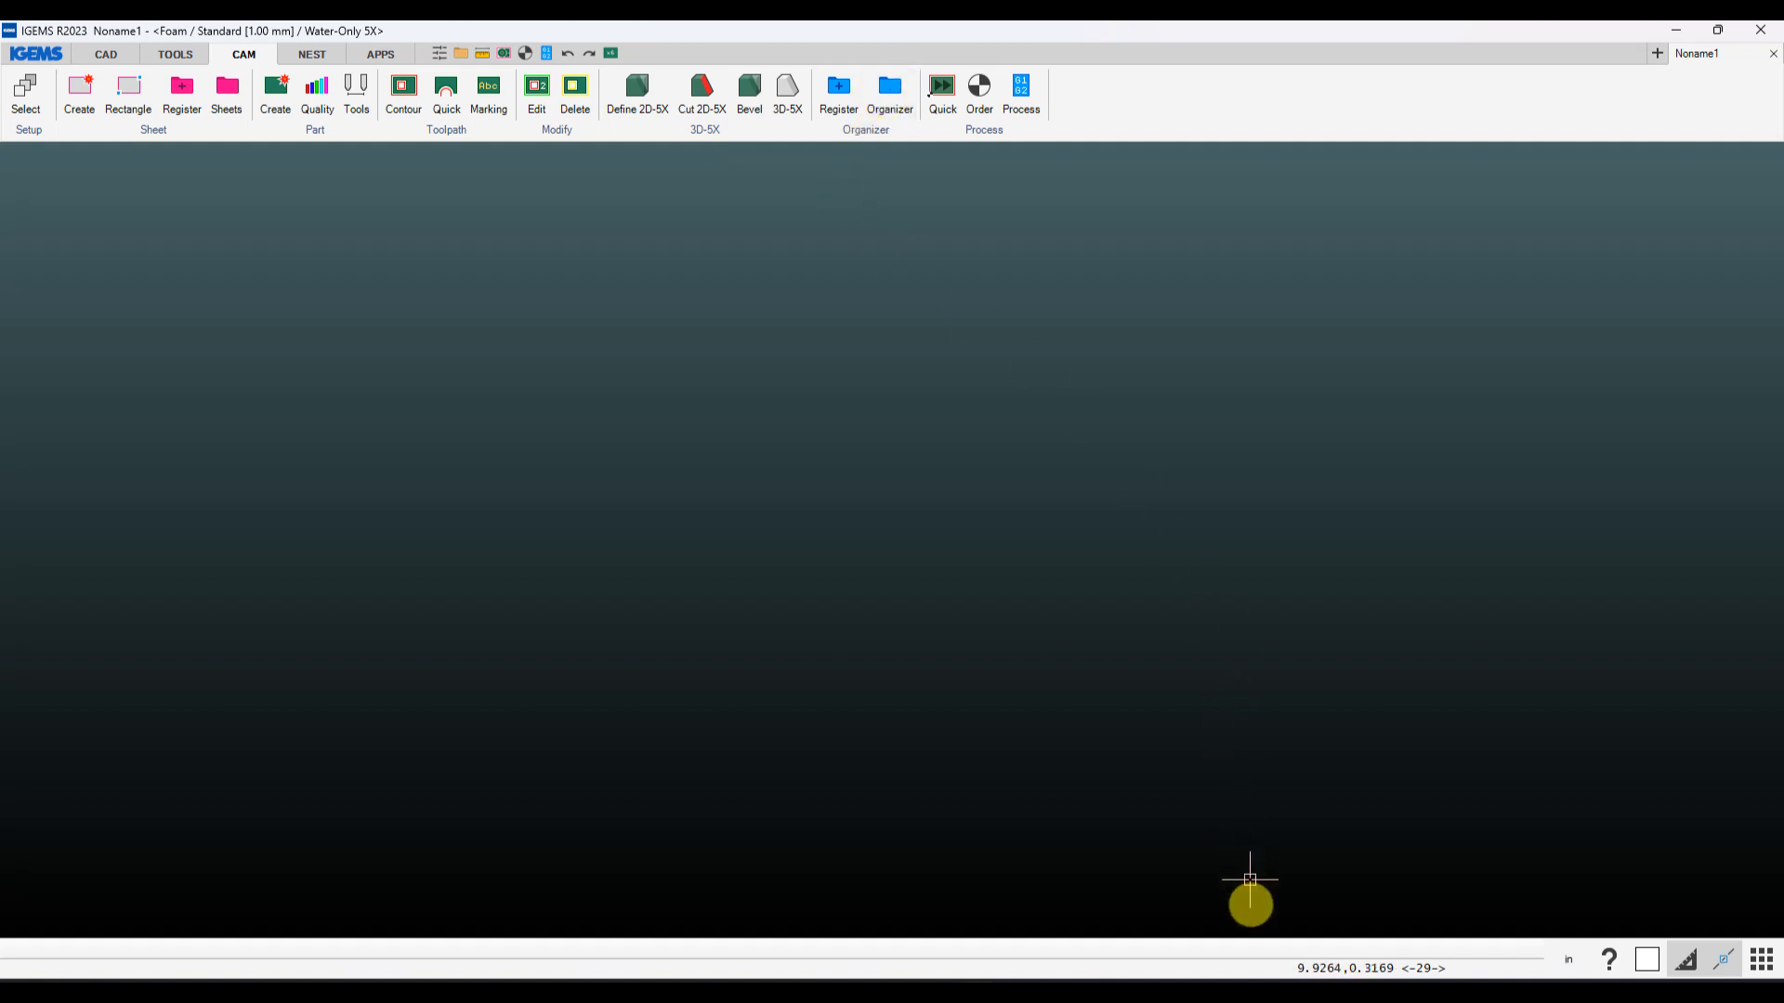
Switch to Chrome and look through the Organizer videos on the igemswaterjet YouTube channel, then clear the channel search text
{"action": "left_click", "coordinate": [1262, 982]}
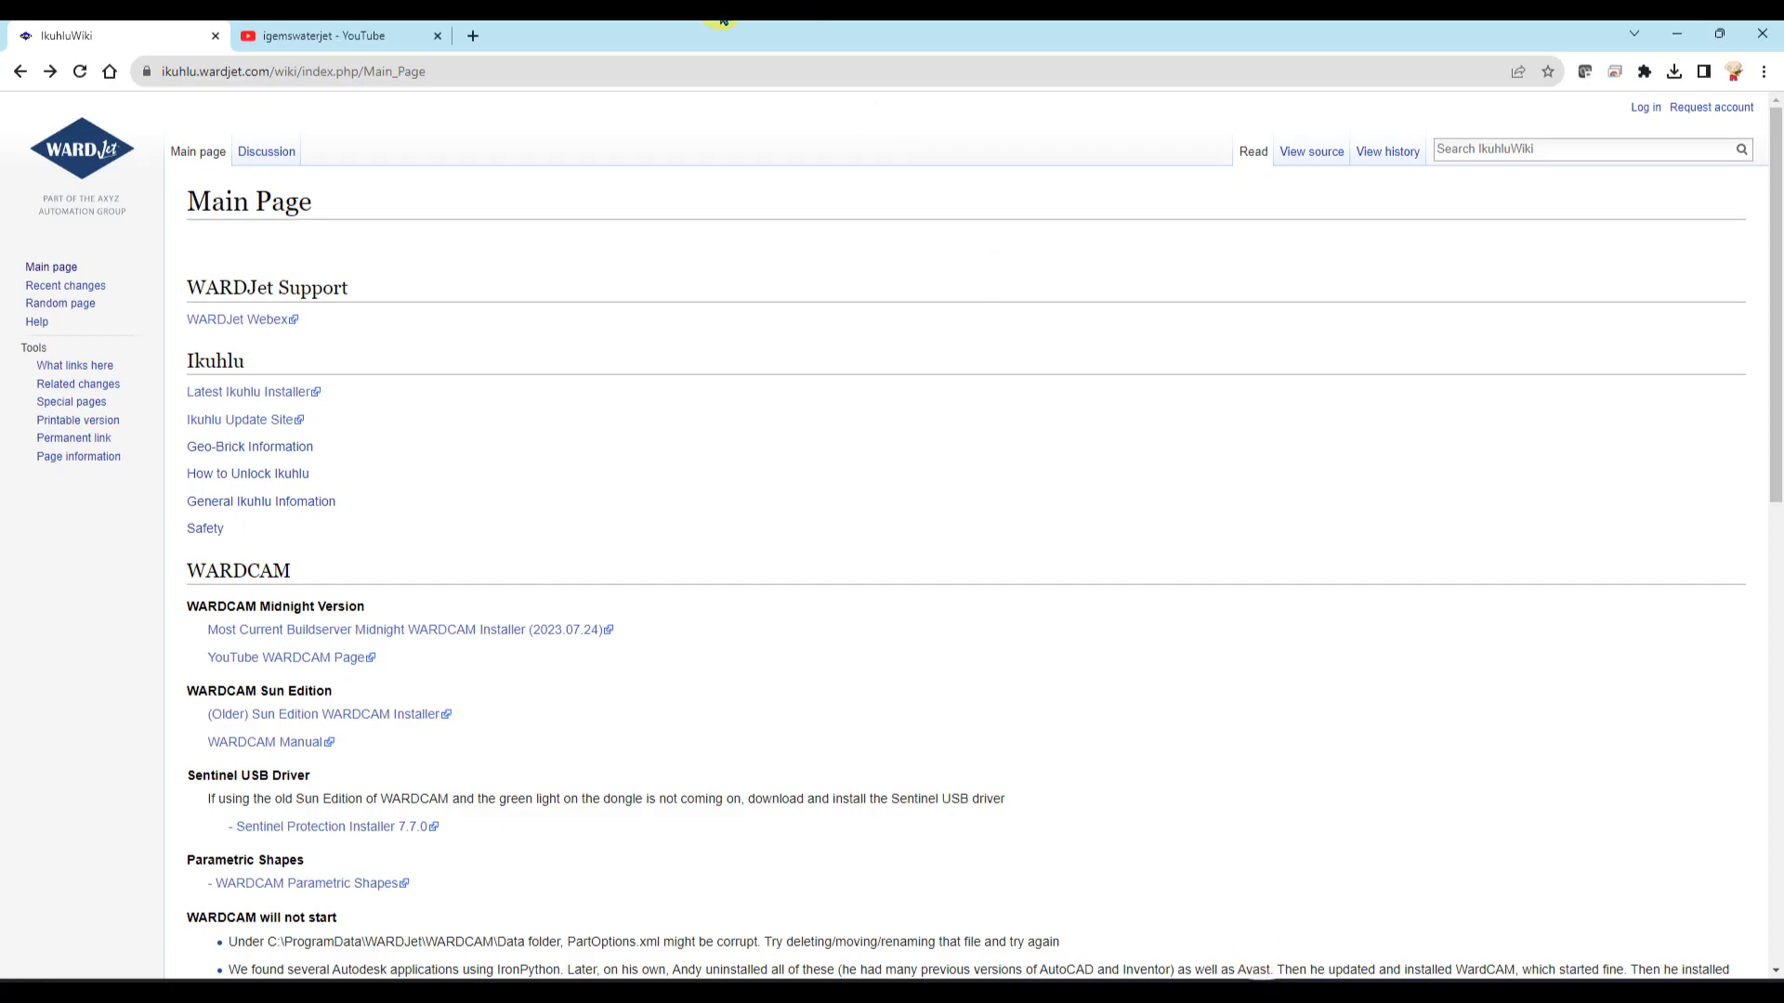
{"action": "left_click", "coordinate": [342, 39]}
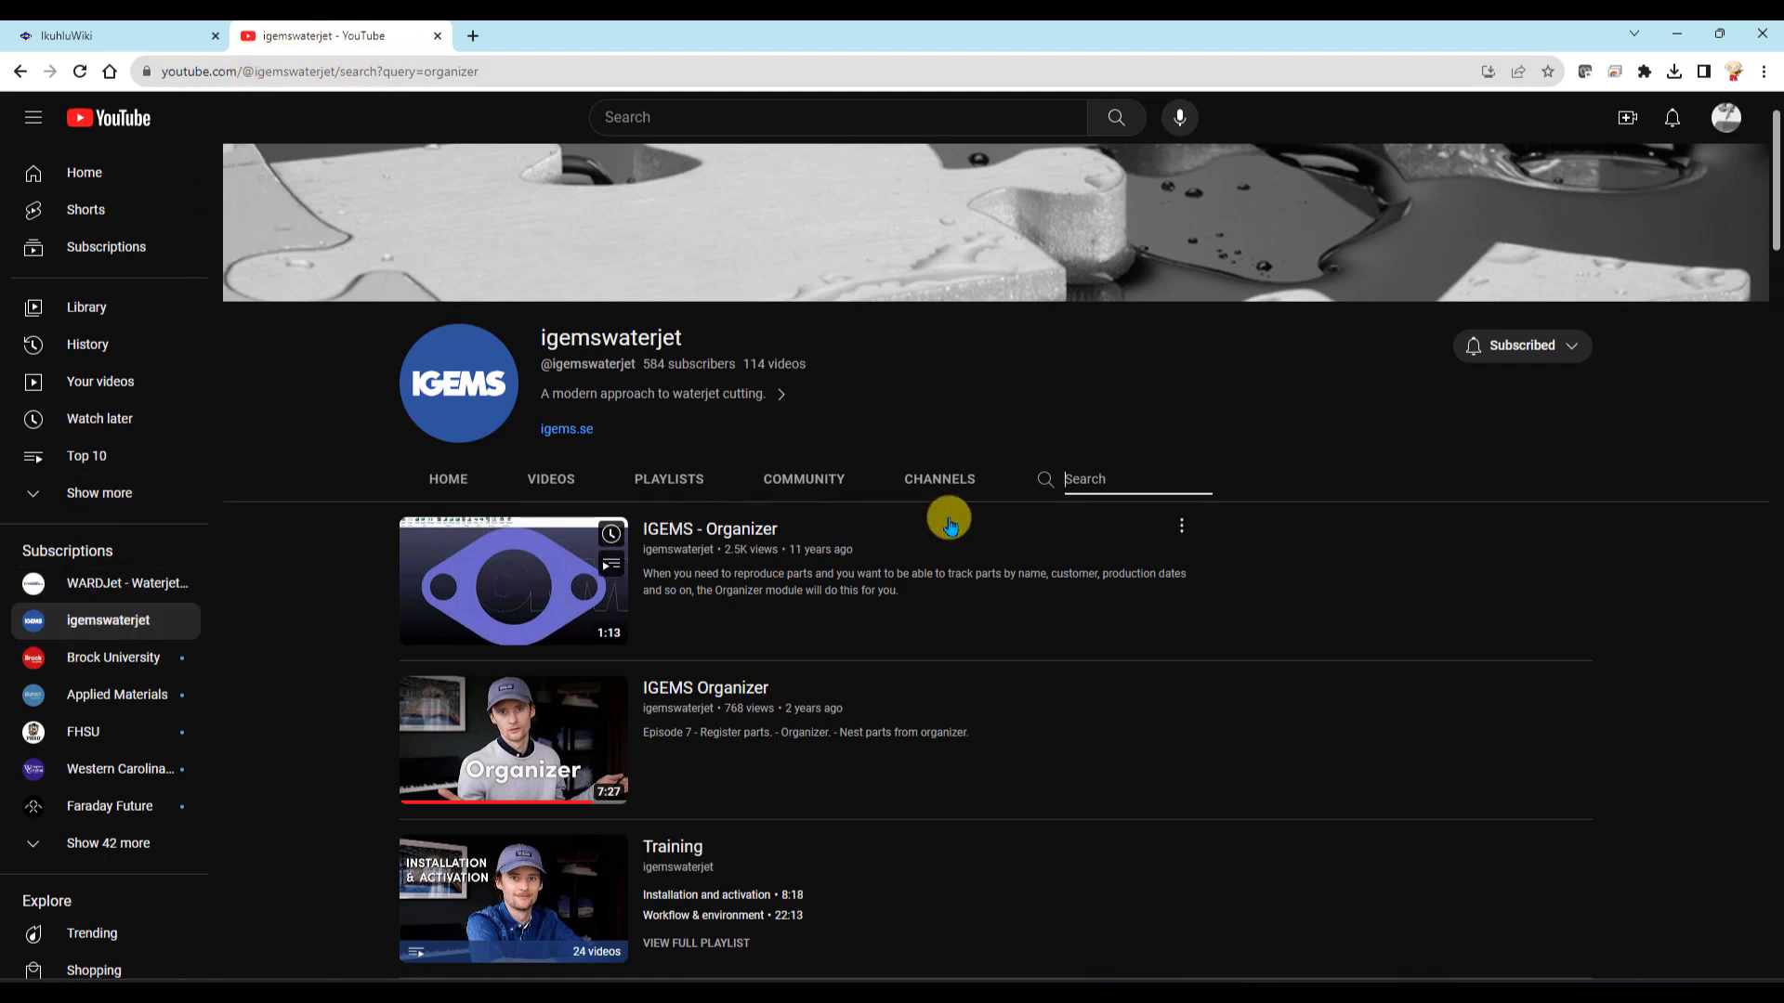
{"action": "left_click", "coordinate": [1109, 481]}
{"action": "type", "text": "orgN"}
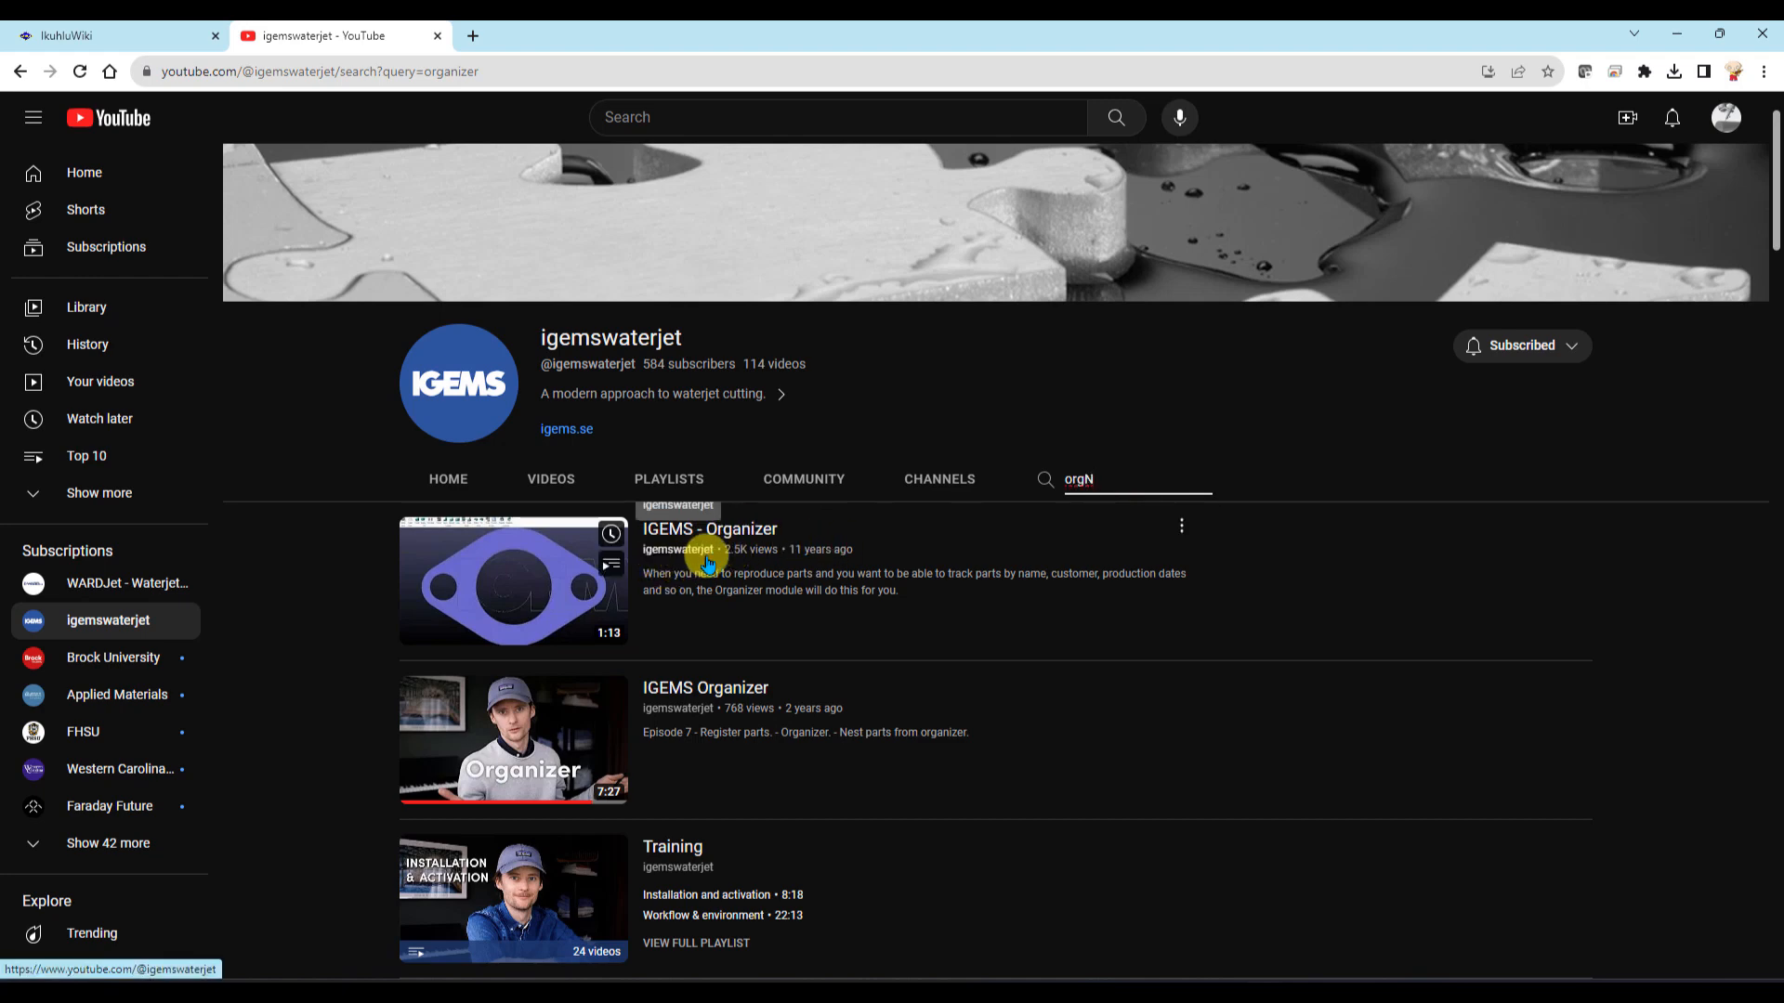
{"action": "scroll", "coordinate": [706, 550], "scroll_direction": "down", "scroll_amount": 4}
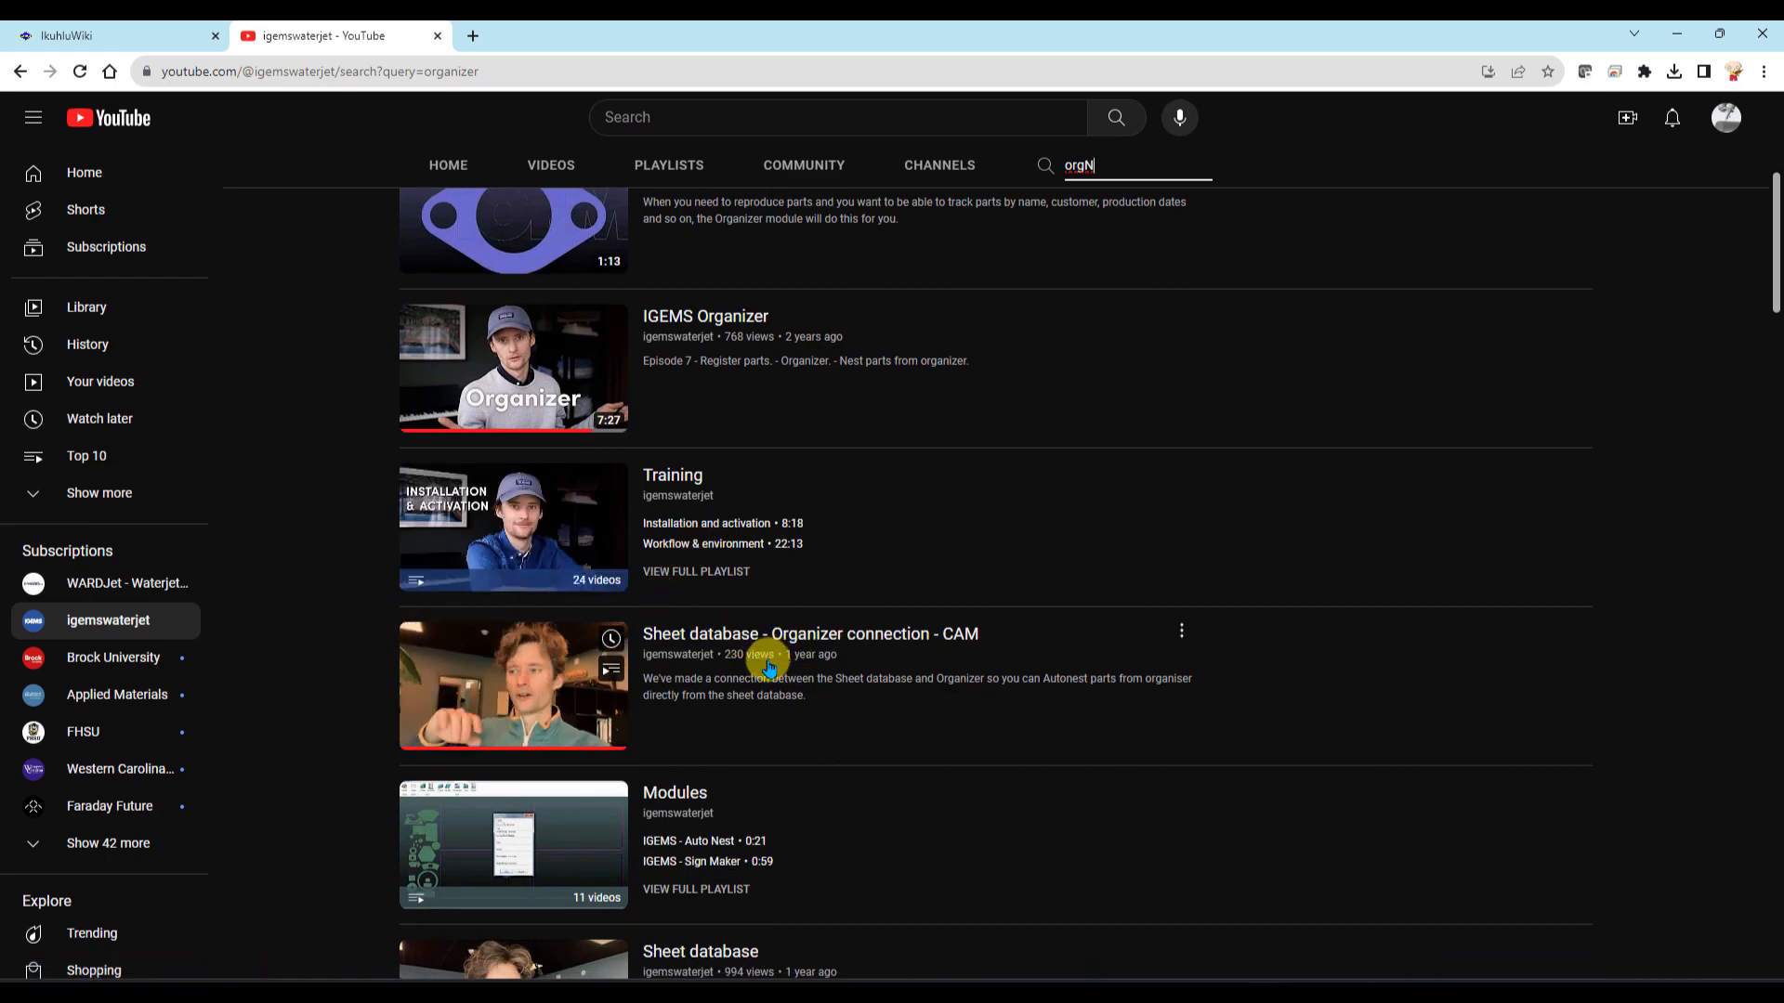
{"action": "scroll", "coordinate": [762, 661], "scroll_direction": "up", "scroll_amount": 4}
{"action": "key", "text": "BackSpace"}
{"action": "key", "text": "BackSpace"}
{"action": "key", "text": "BackSpace"}
{"action": "key", "text": "BackSpace"}
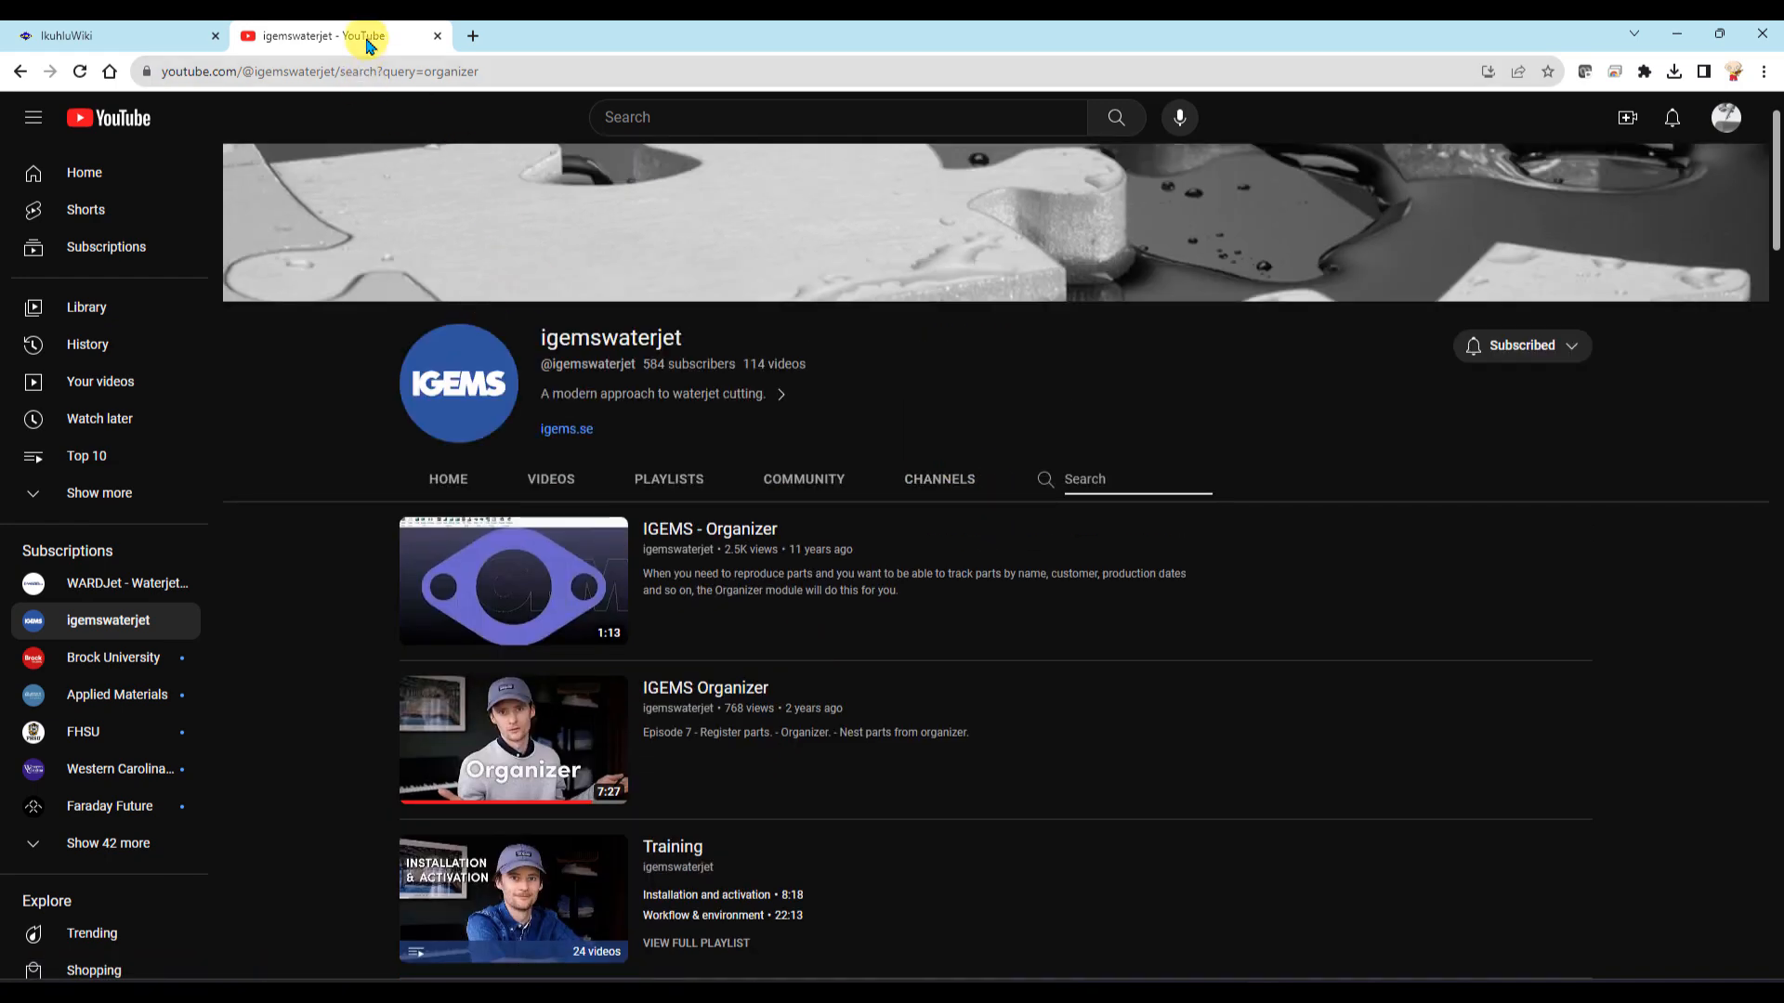
Return to the IkuhluWiki main page and highlight the ikuhlu.wardjet.com part of its web address
{"action": "left_click", "coordinate": [127, 41]}
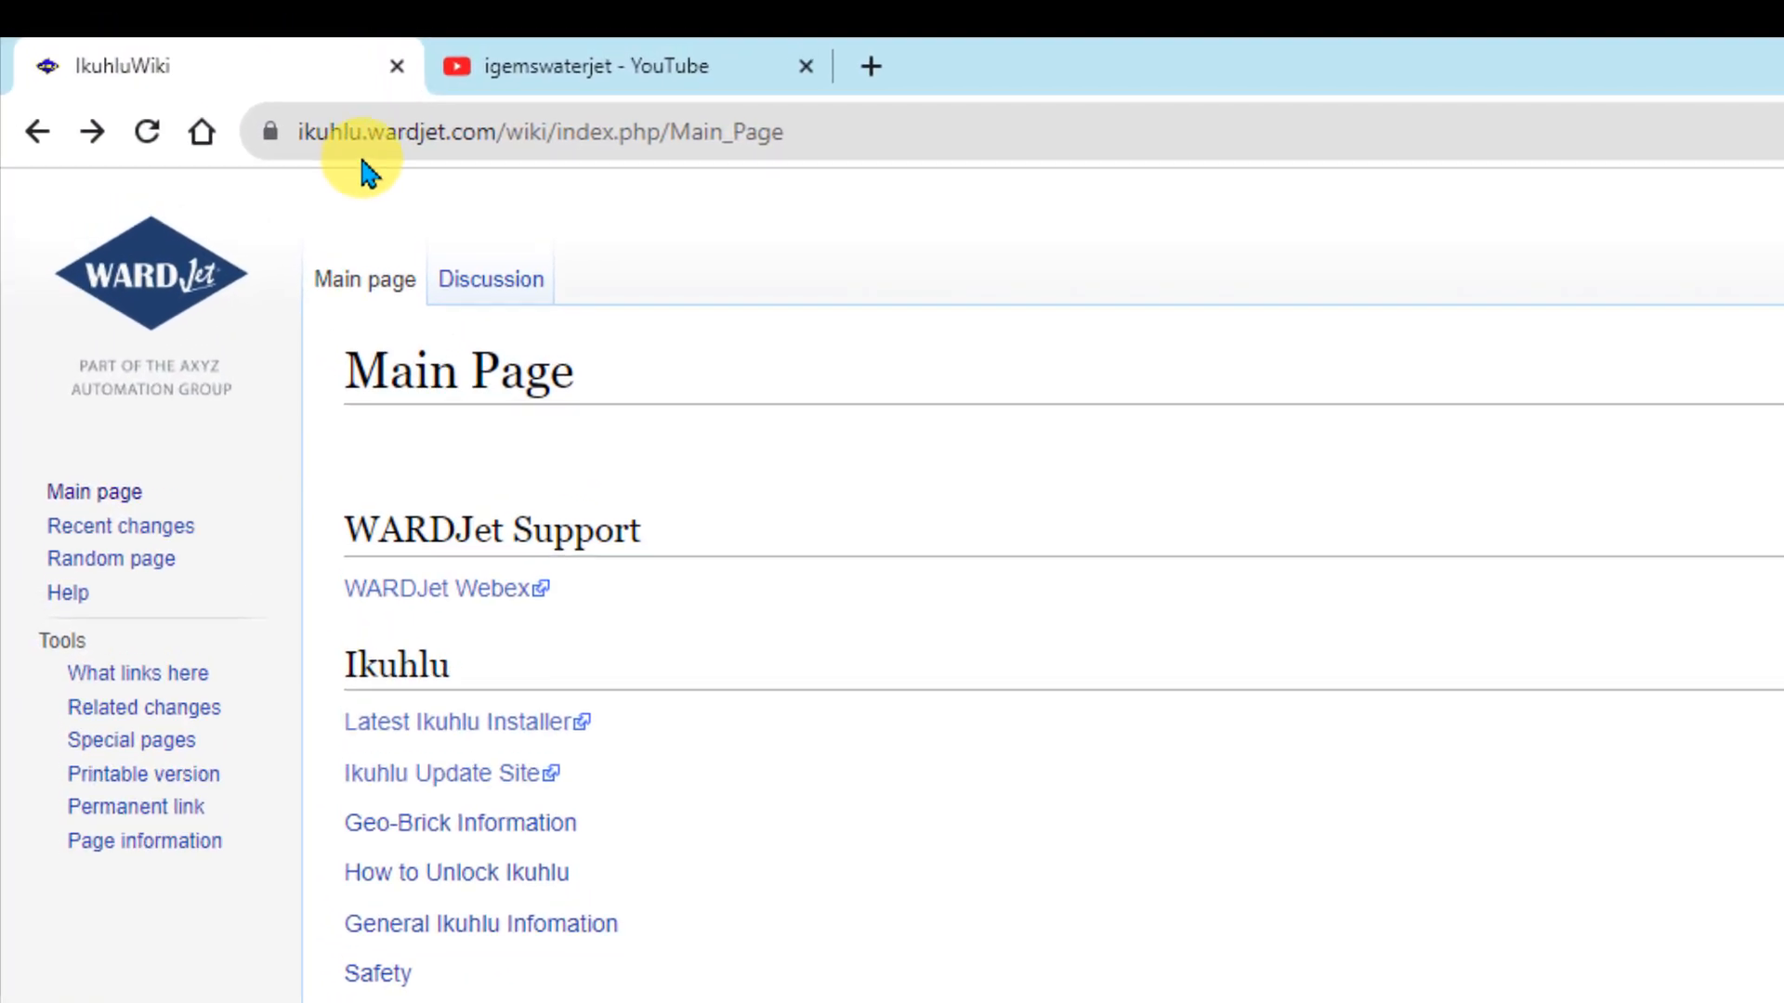
{"action": "left_click", "coordinate": [569, 154]}
{"action": "left_click", "coordinate": [574, 152]}
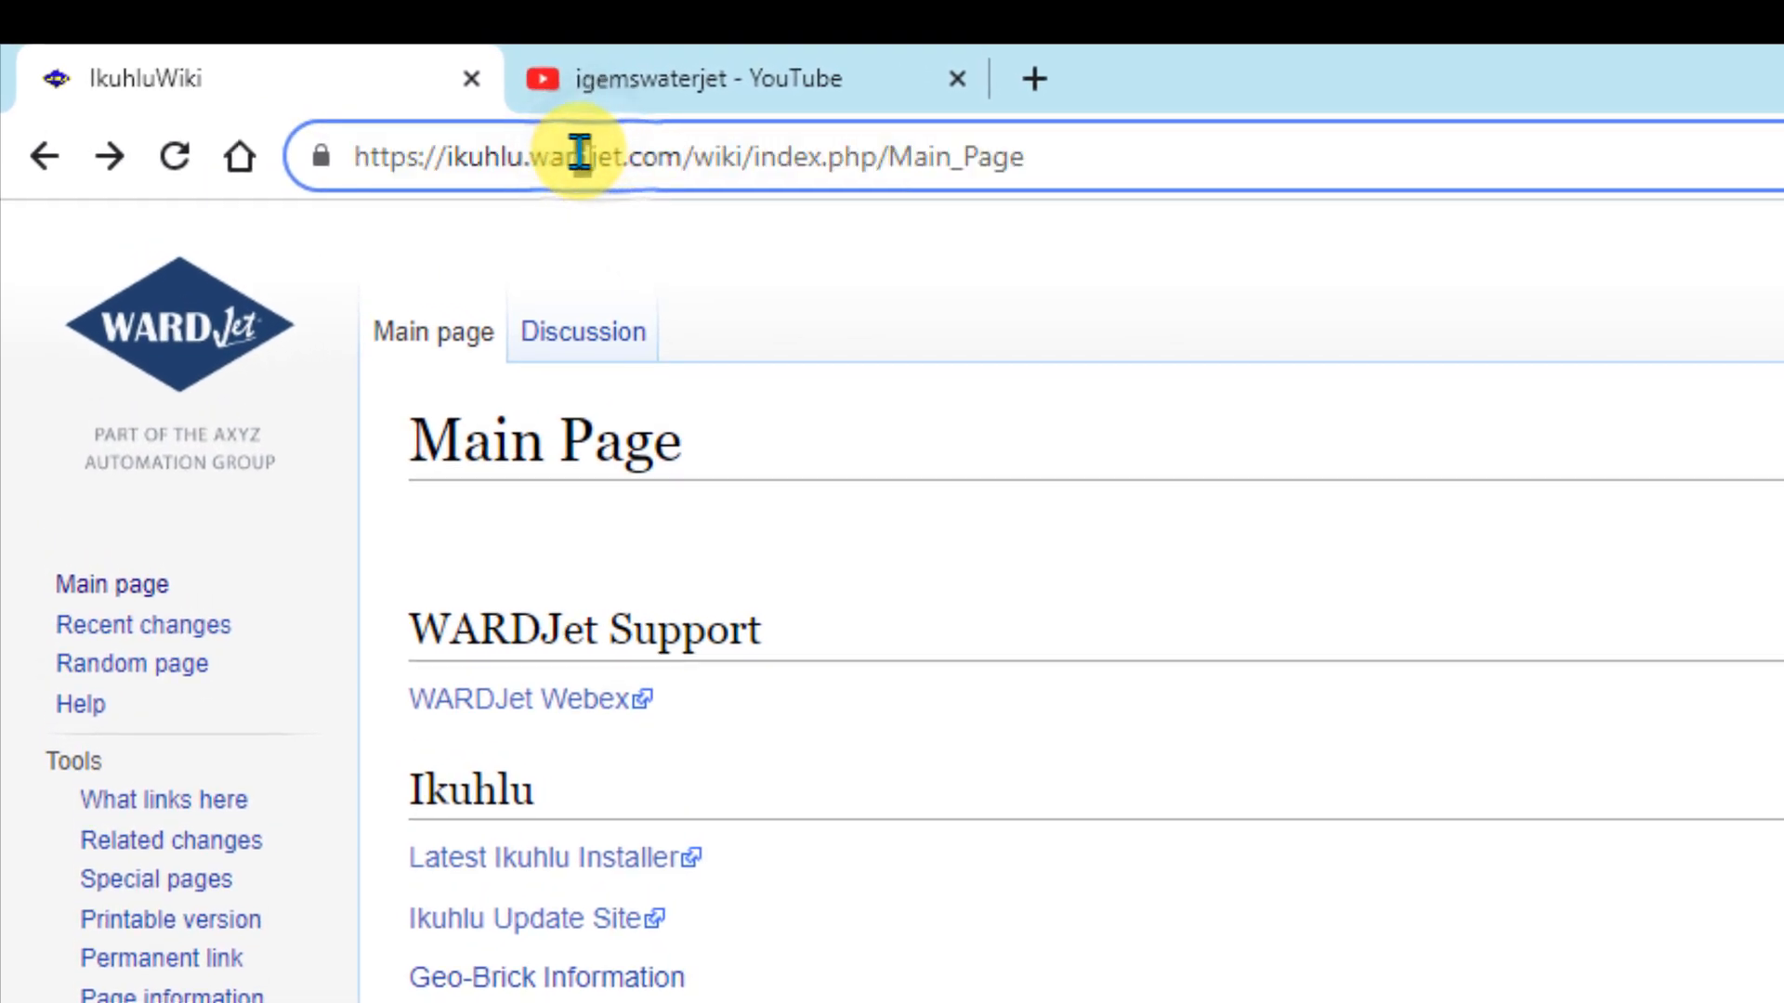
{"action": "left_click_drag", "start_coordinate": [447, 155], "coordinate": [681, 162]}
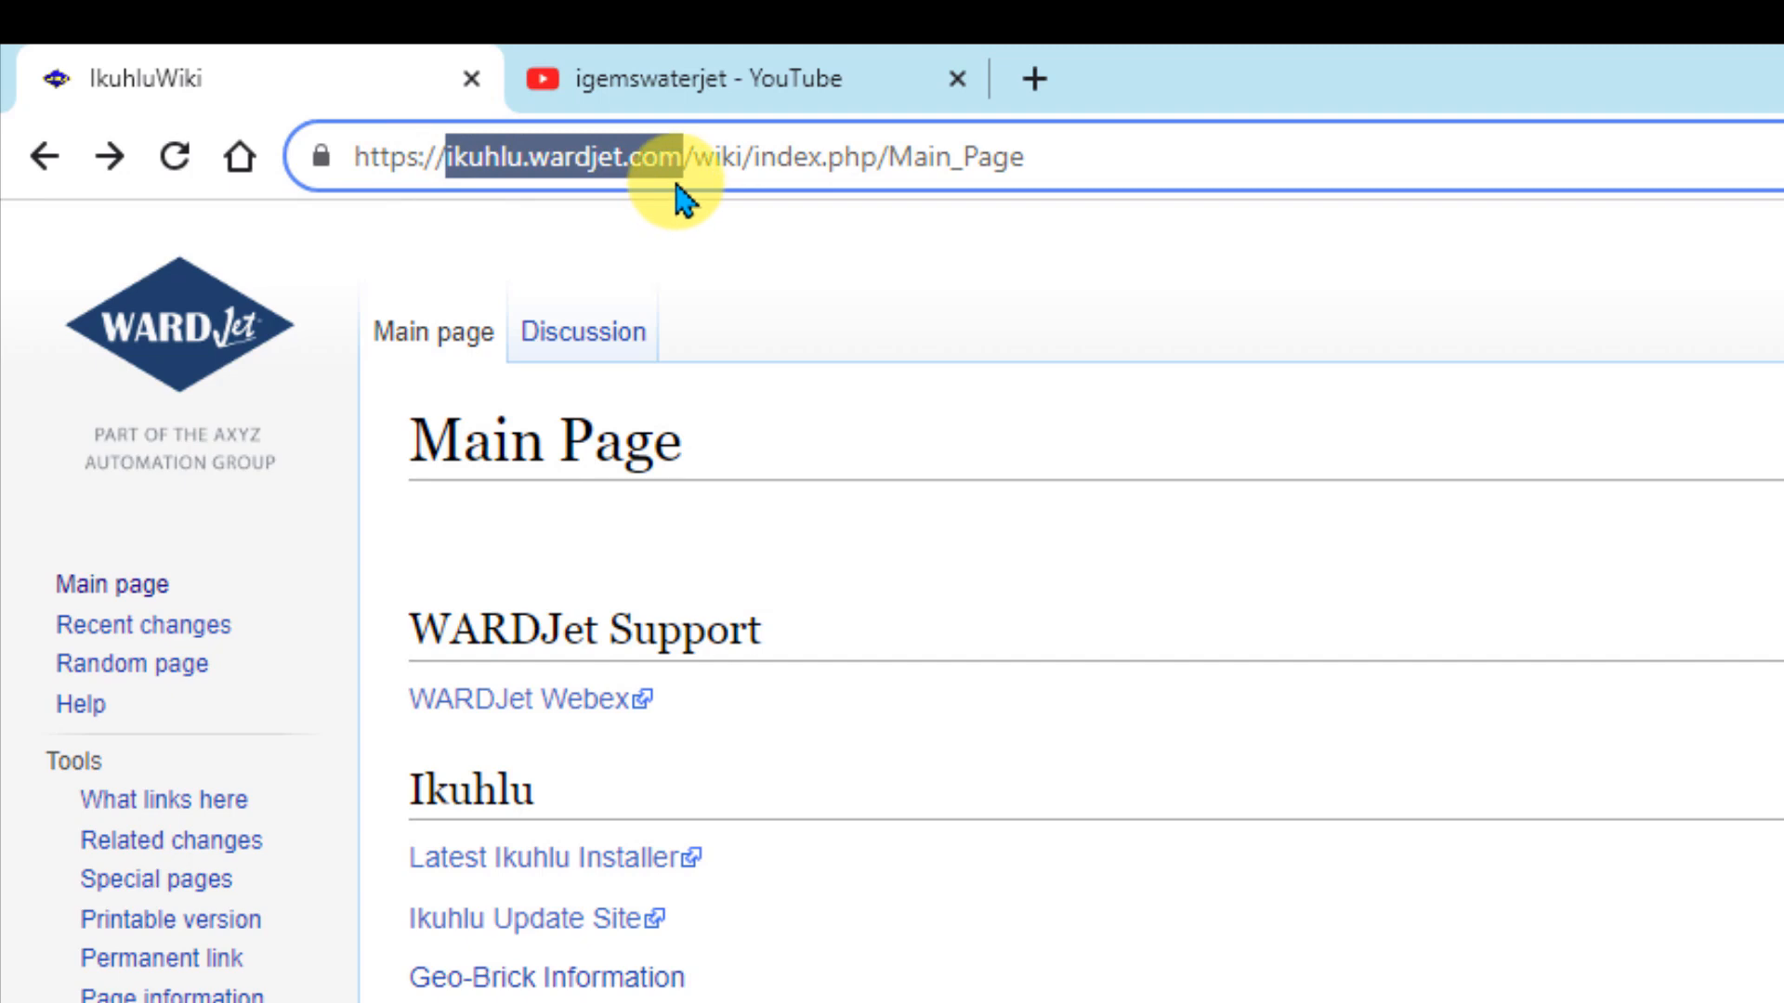
Search IkuhluWiki for "I" and open the suggested IGEMS page
{"action": "left_click", "coordinate": [1601, 163]}
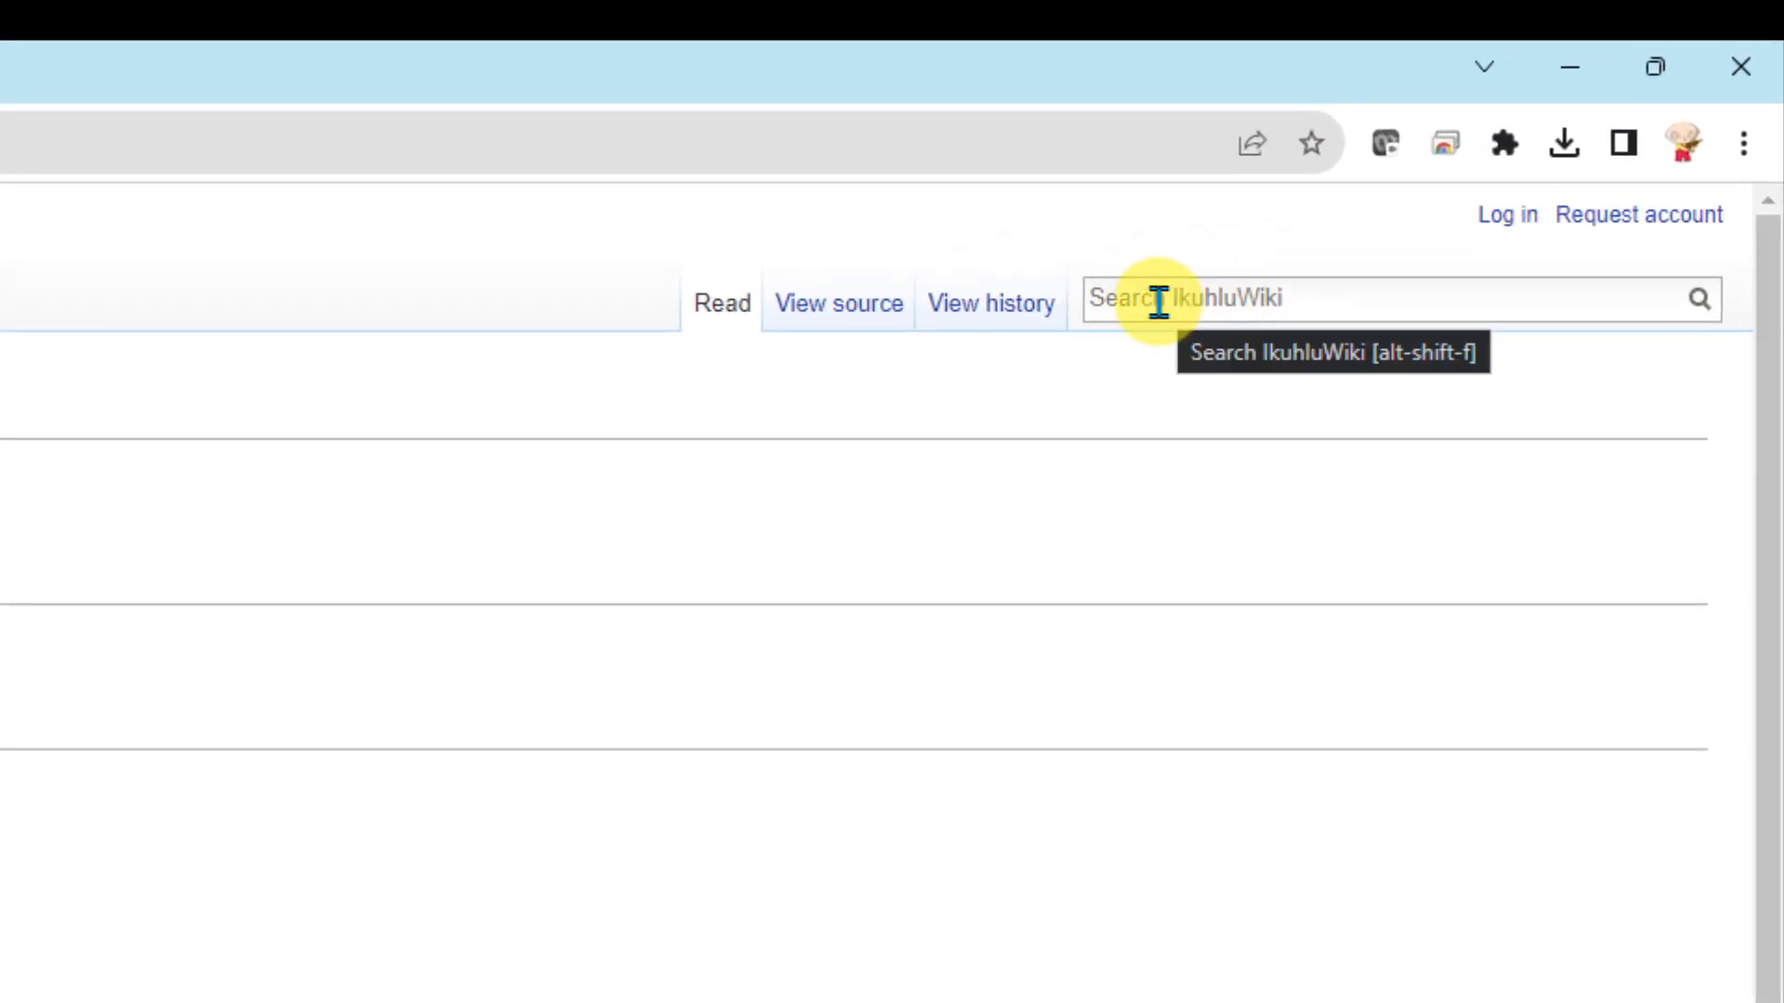
{"action": "type", "text": "I"}
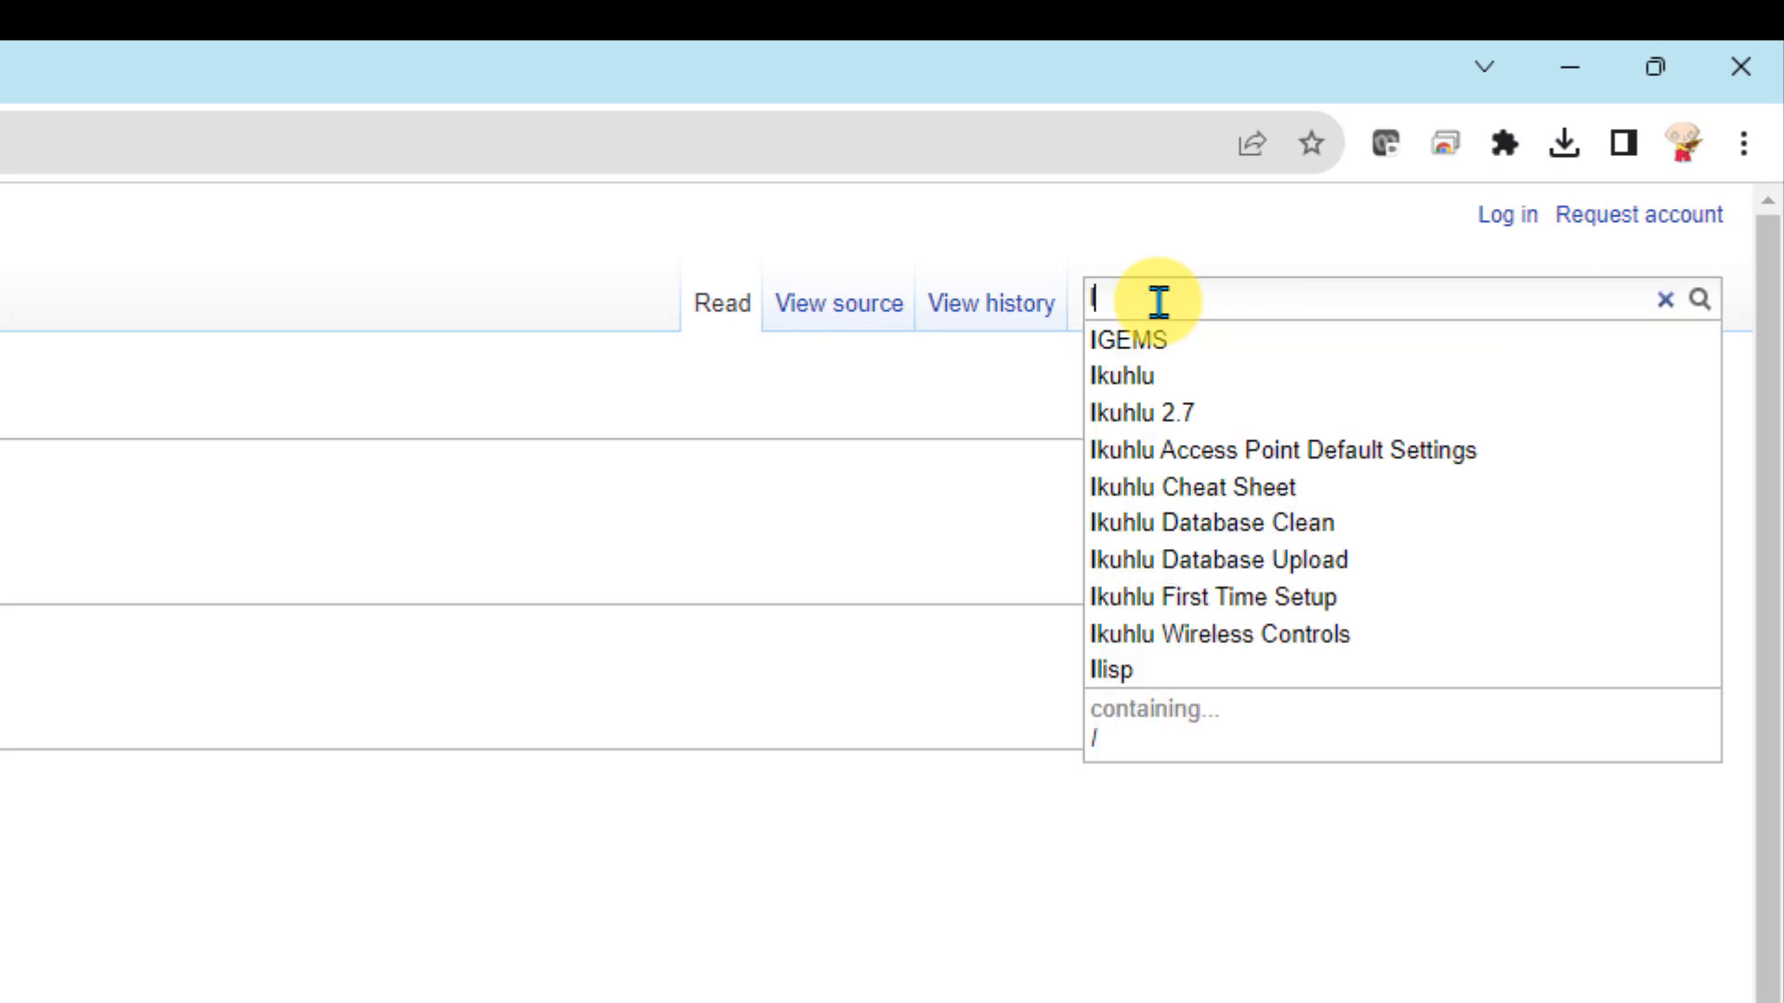
{"action": "left_click", "coordinate": [1127, 354]}
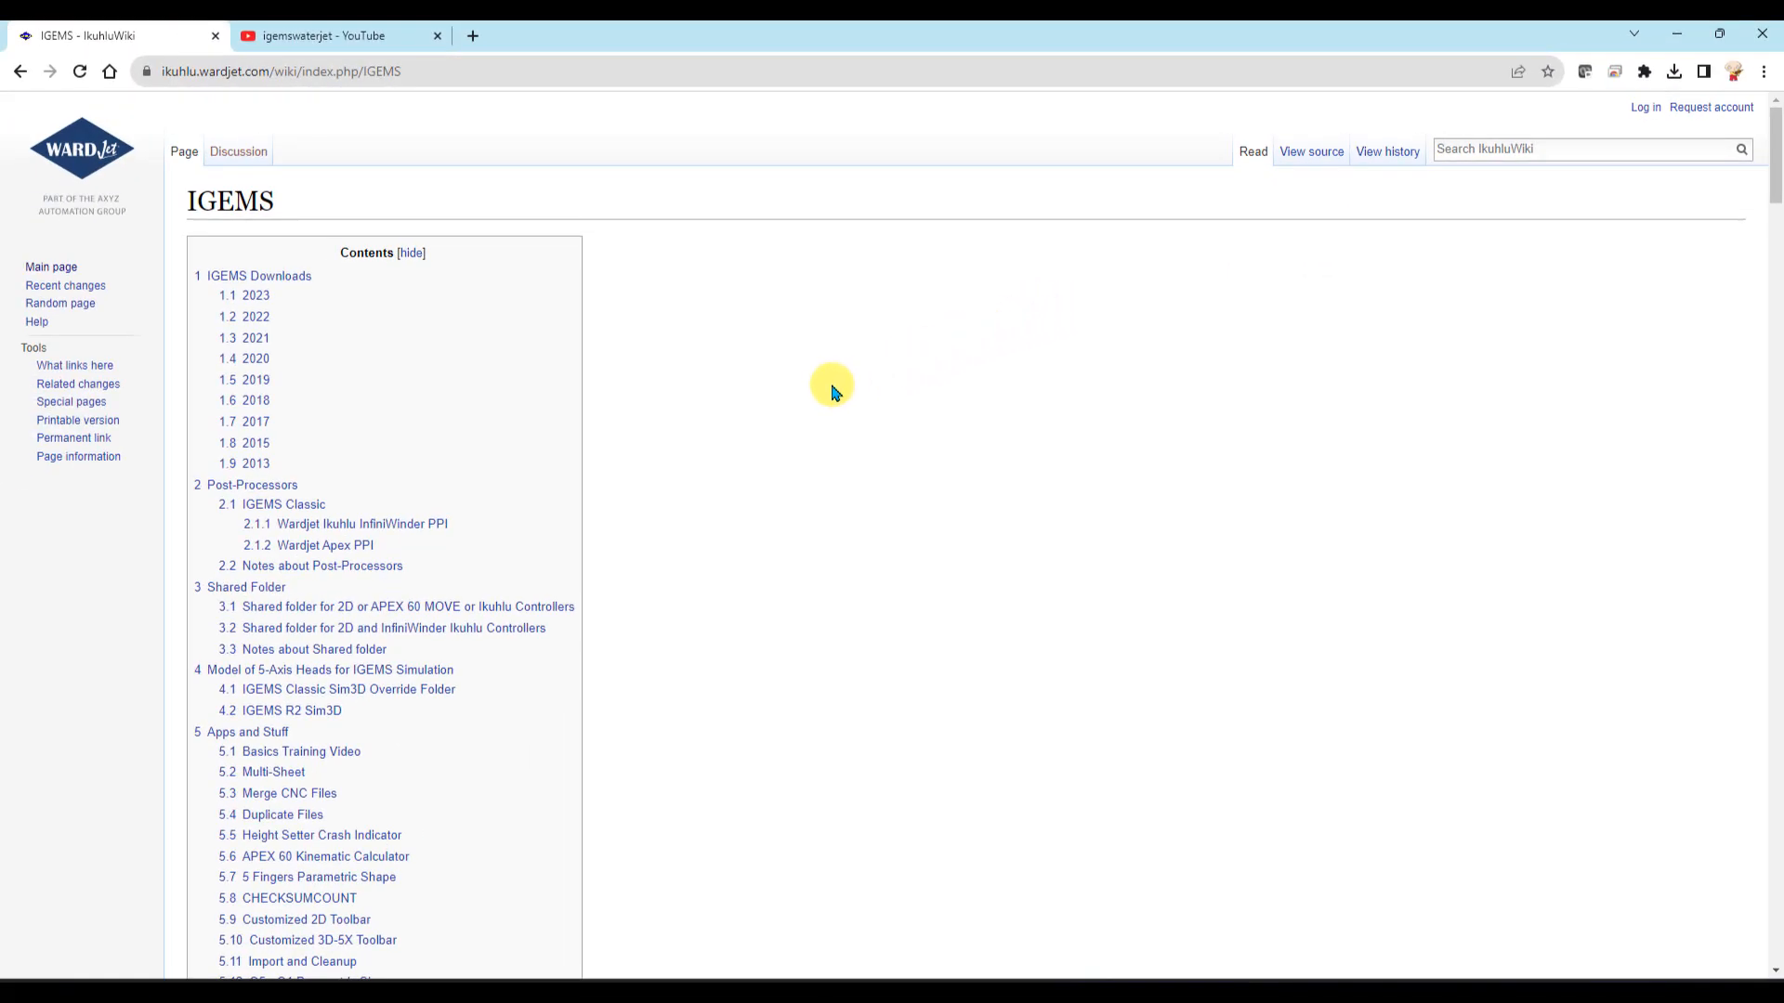
Go to the CSV to Organizer section of the IGEMS page and open the CSVtoOrganizer.lsp (2023.10.13) link
{"action": "scroll", "coordinate": [810, 399], "scroll_direction": "down", "scroll_amount": 3}
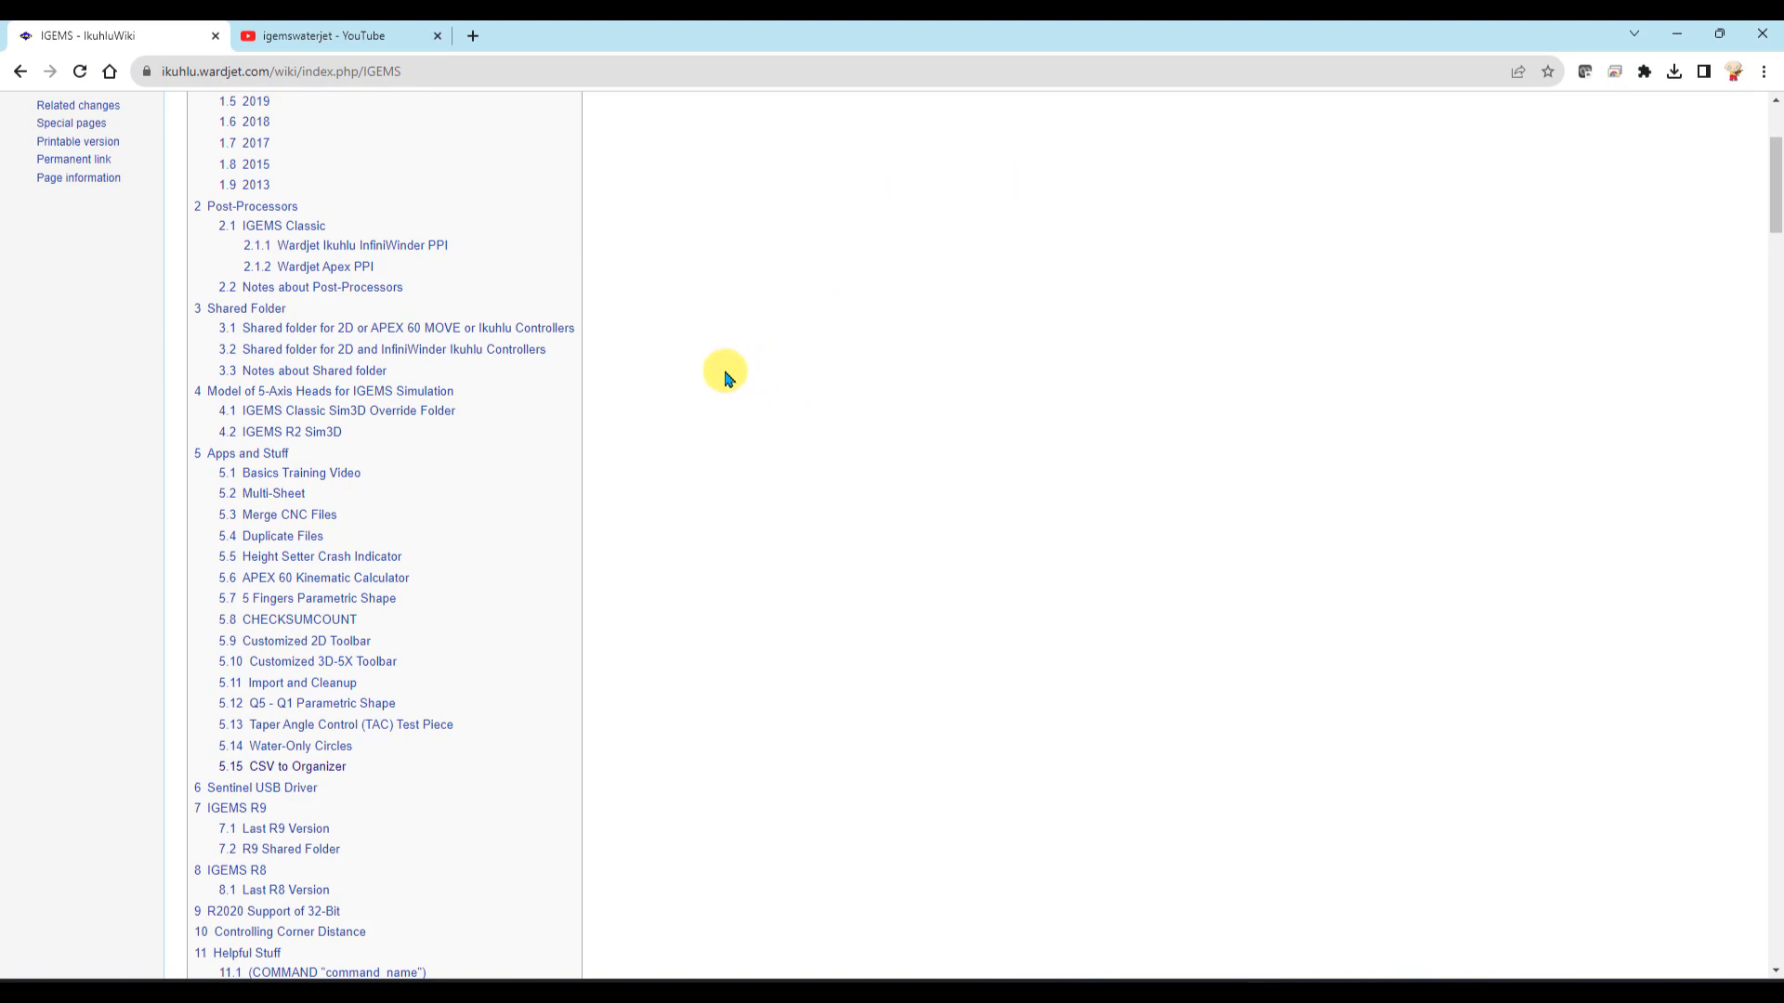
{"action": "scroll", "coordinate": [291, 402], "scroll_direction": "up", "scroll_amount": 2}
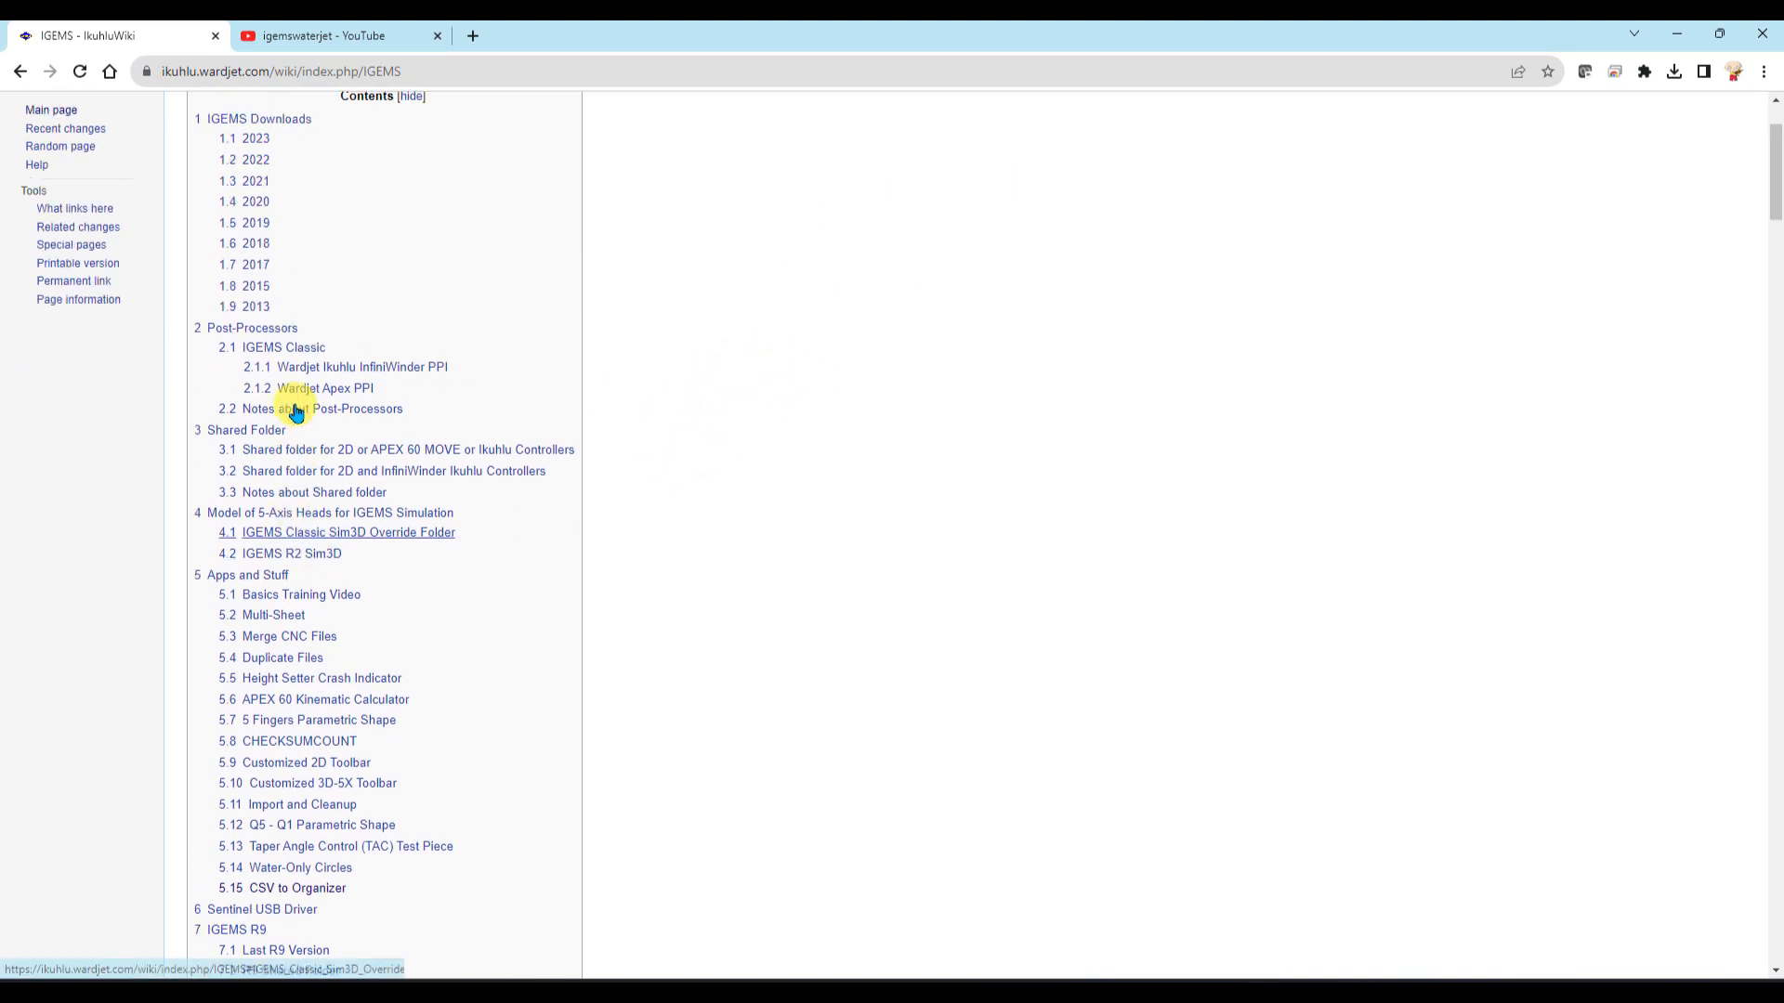
{"action": "scroll", "coordinate": [279, 436], "scroll_direction": "down", "scroll_amount": 5}
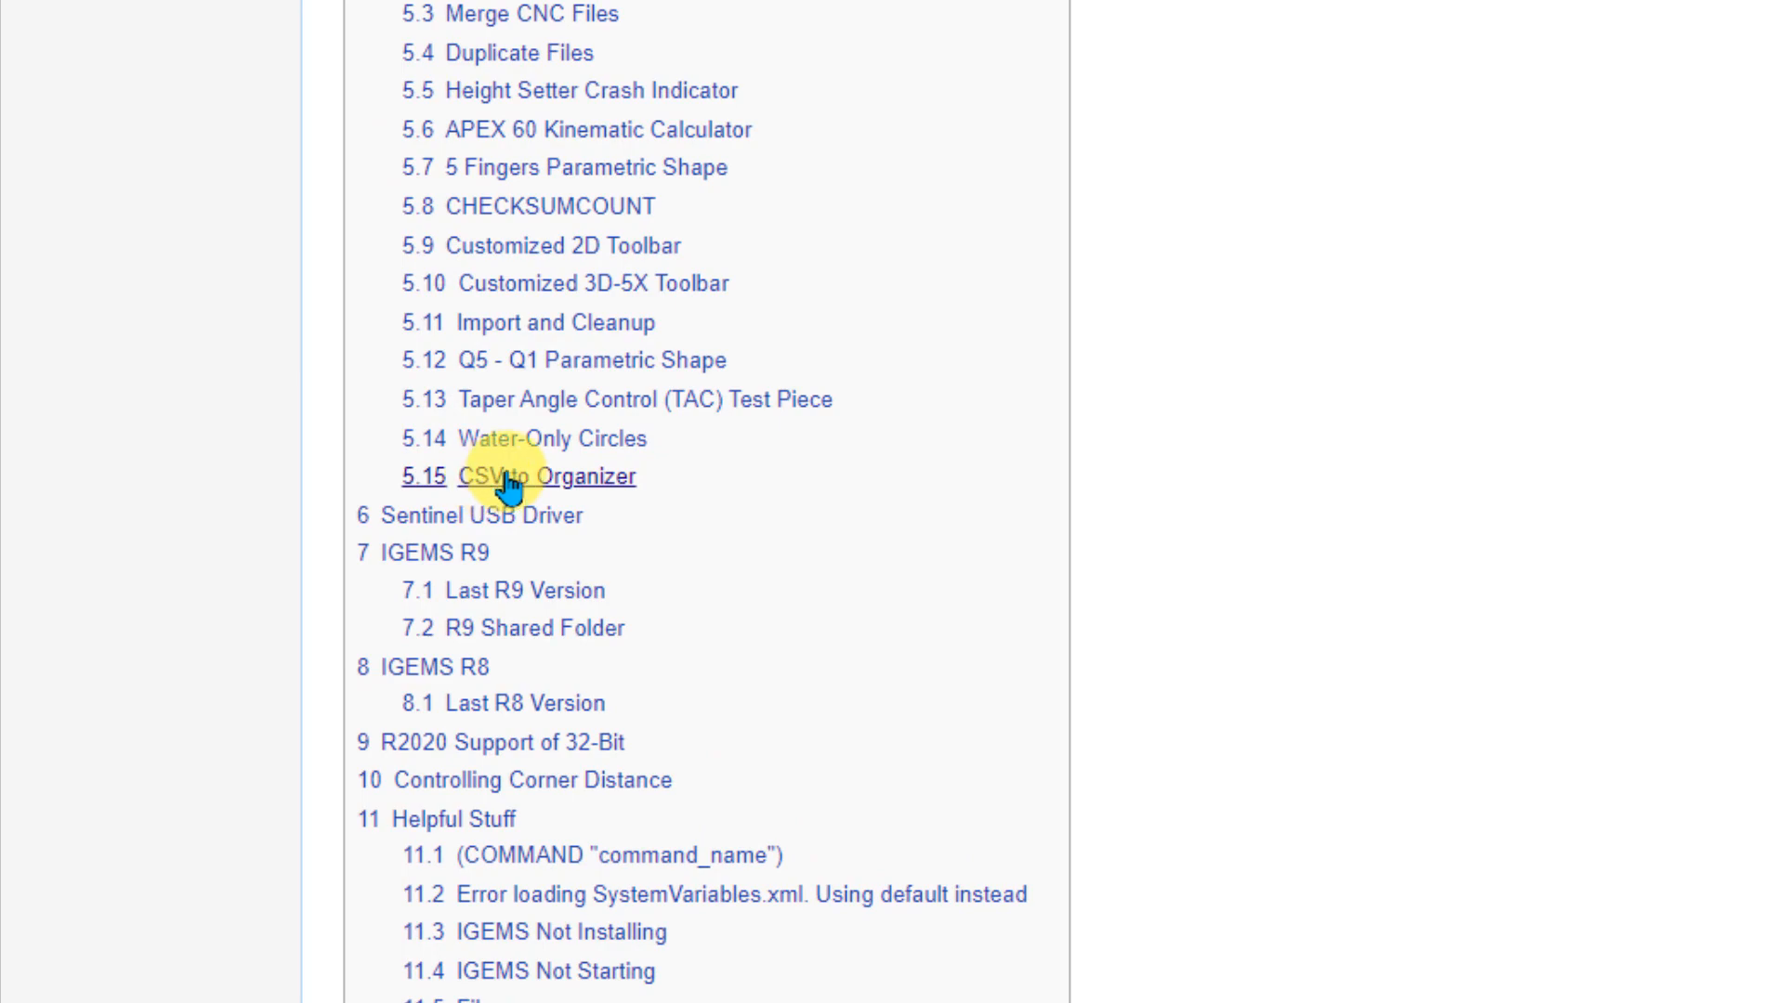
{"action": "left_click", "coordinate": [510, 480]}
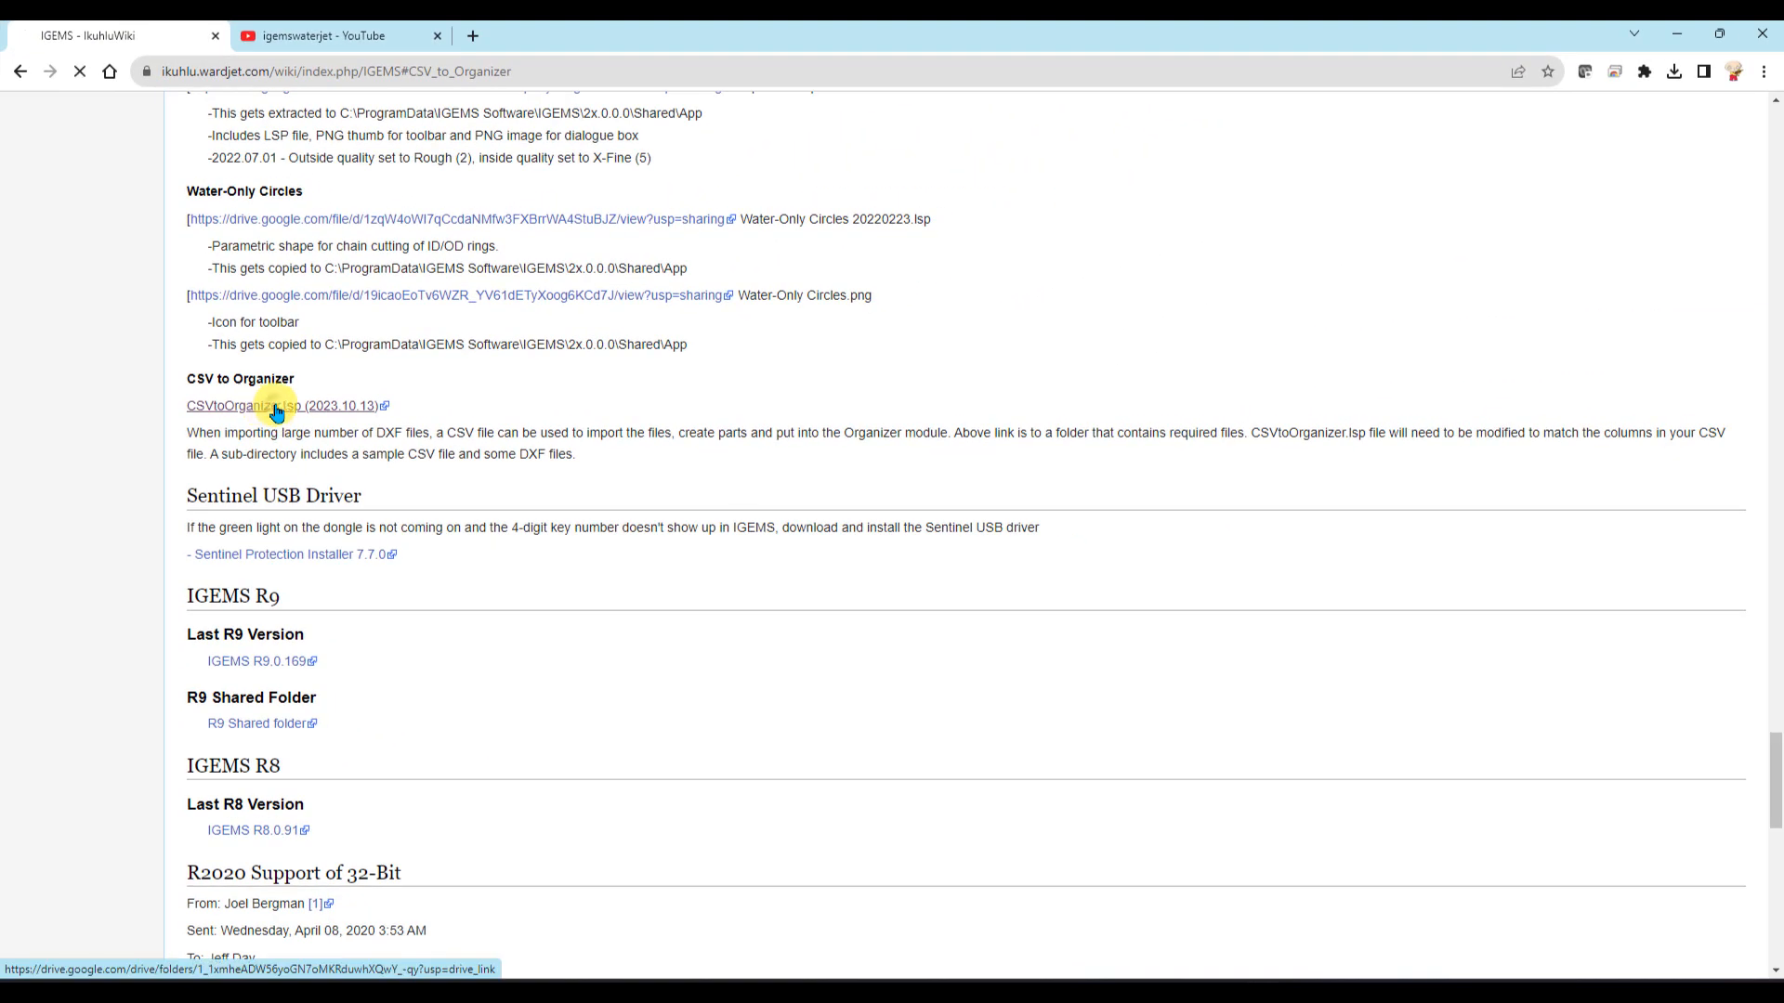
{"action": "left_click", "coordinate": [276, 413]}
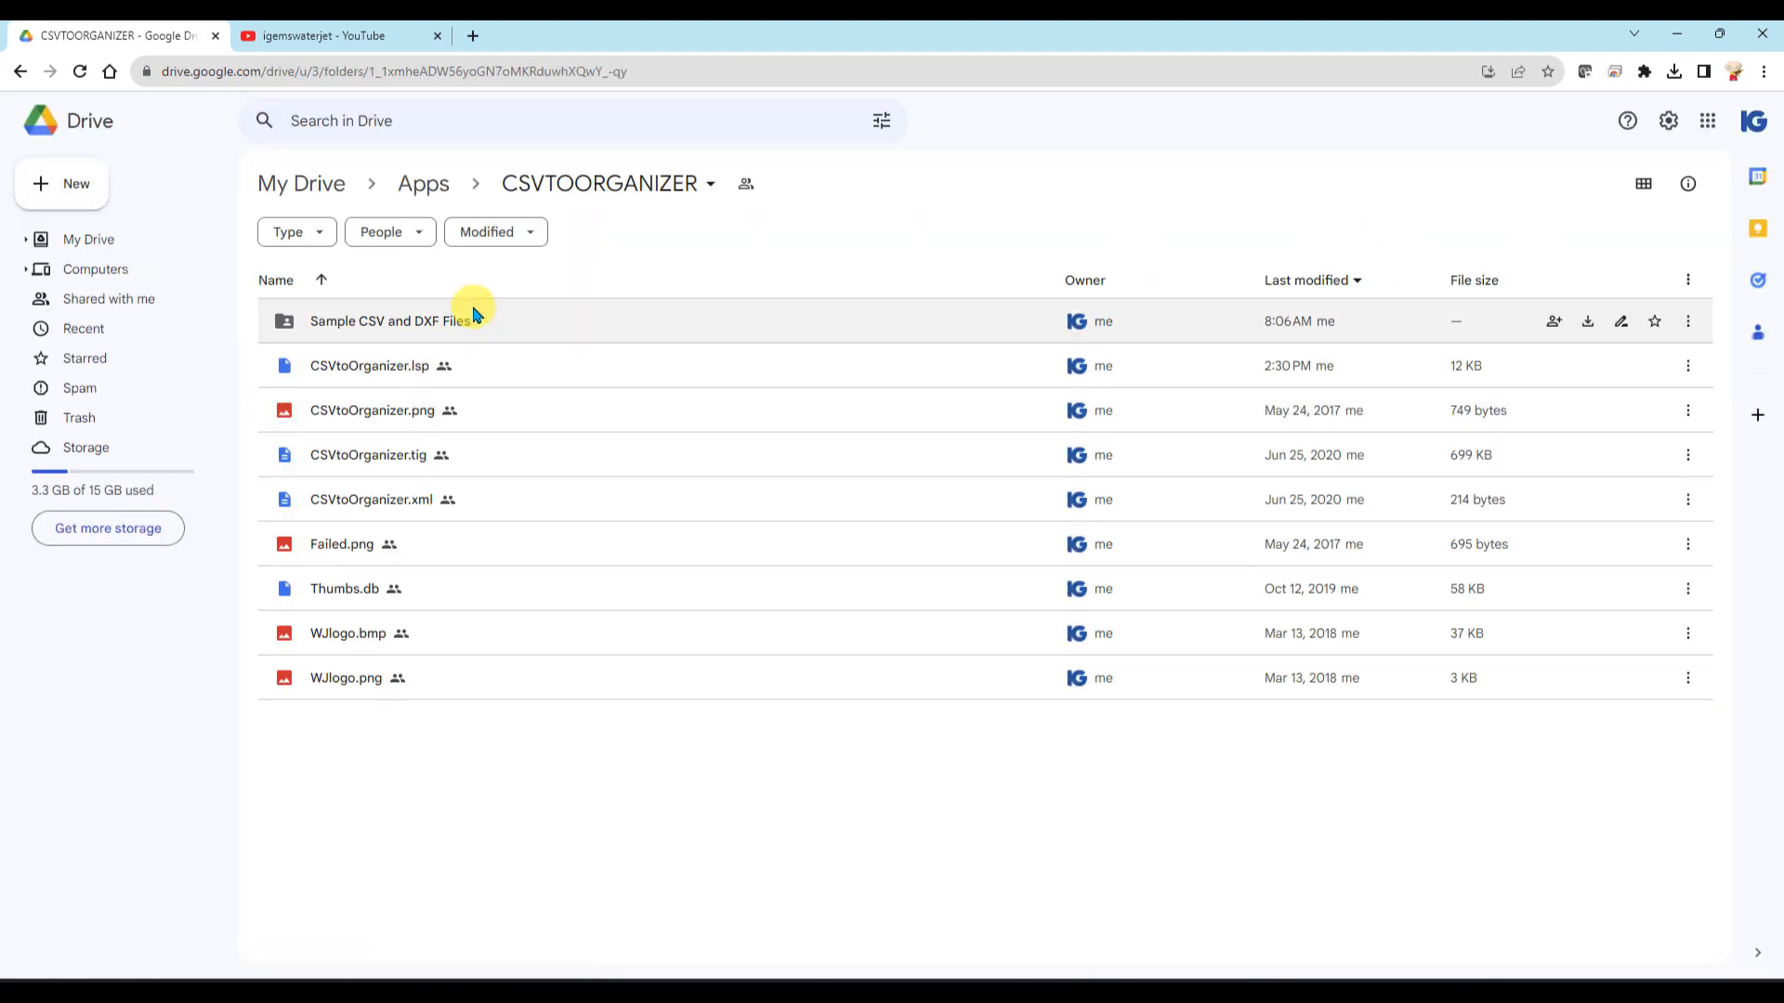
Download the CSVTOORGANIZER folder as a zip into C:\ProgramData\IGEMS Software\IGEMS\23.0.0.0\Shared\App
{"action": "left_click", "coordinate": [679, 188]}
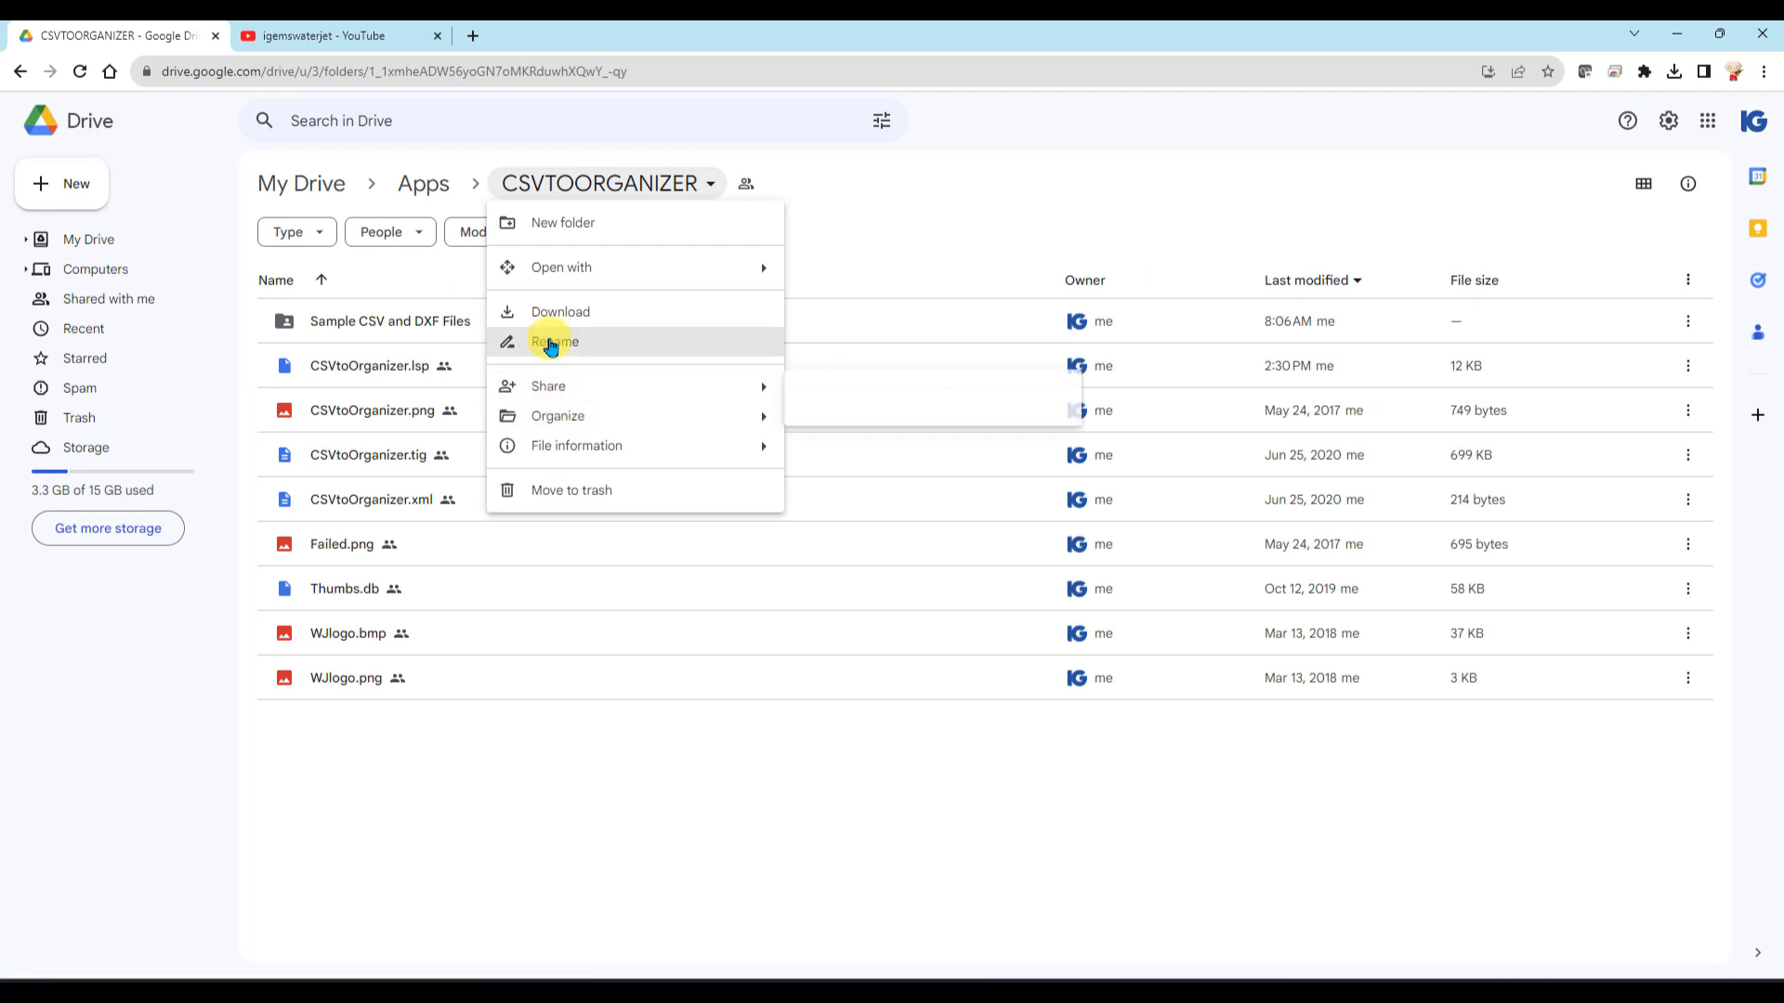
{"action": "left_click", "coordinate": [555, 314]}
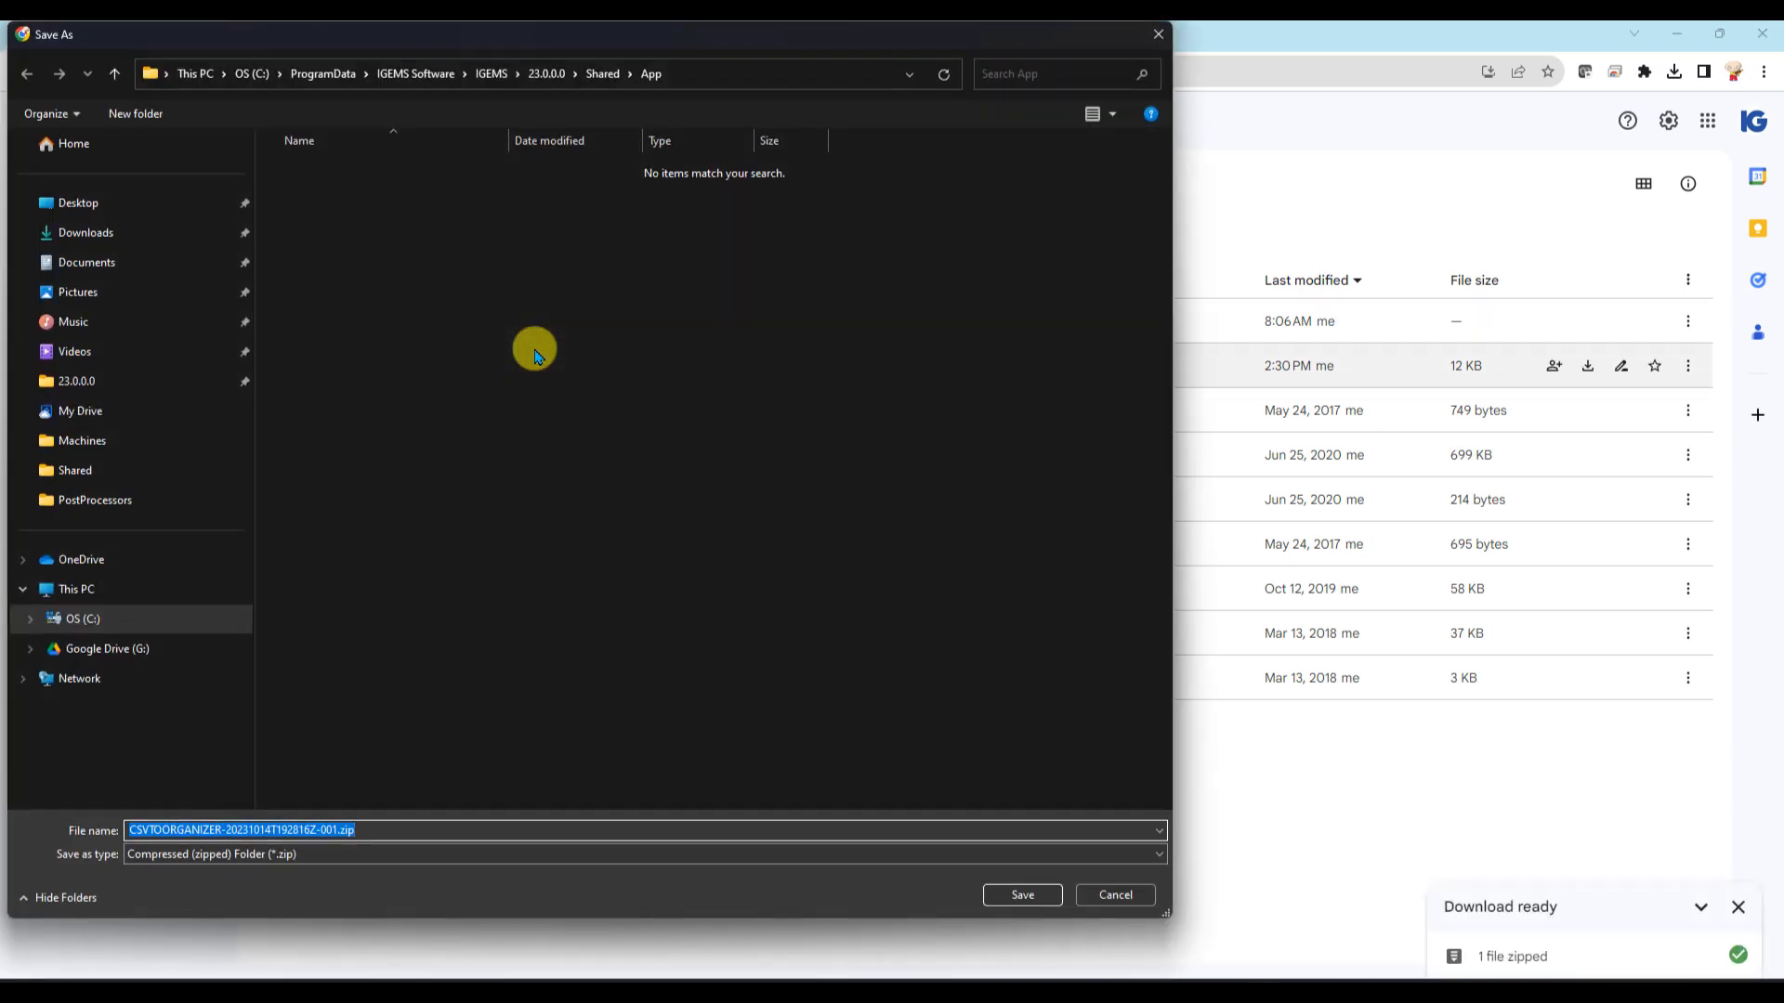
{"action": "left_click", "coordinate": [721, 75]}
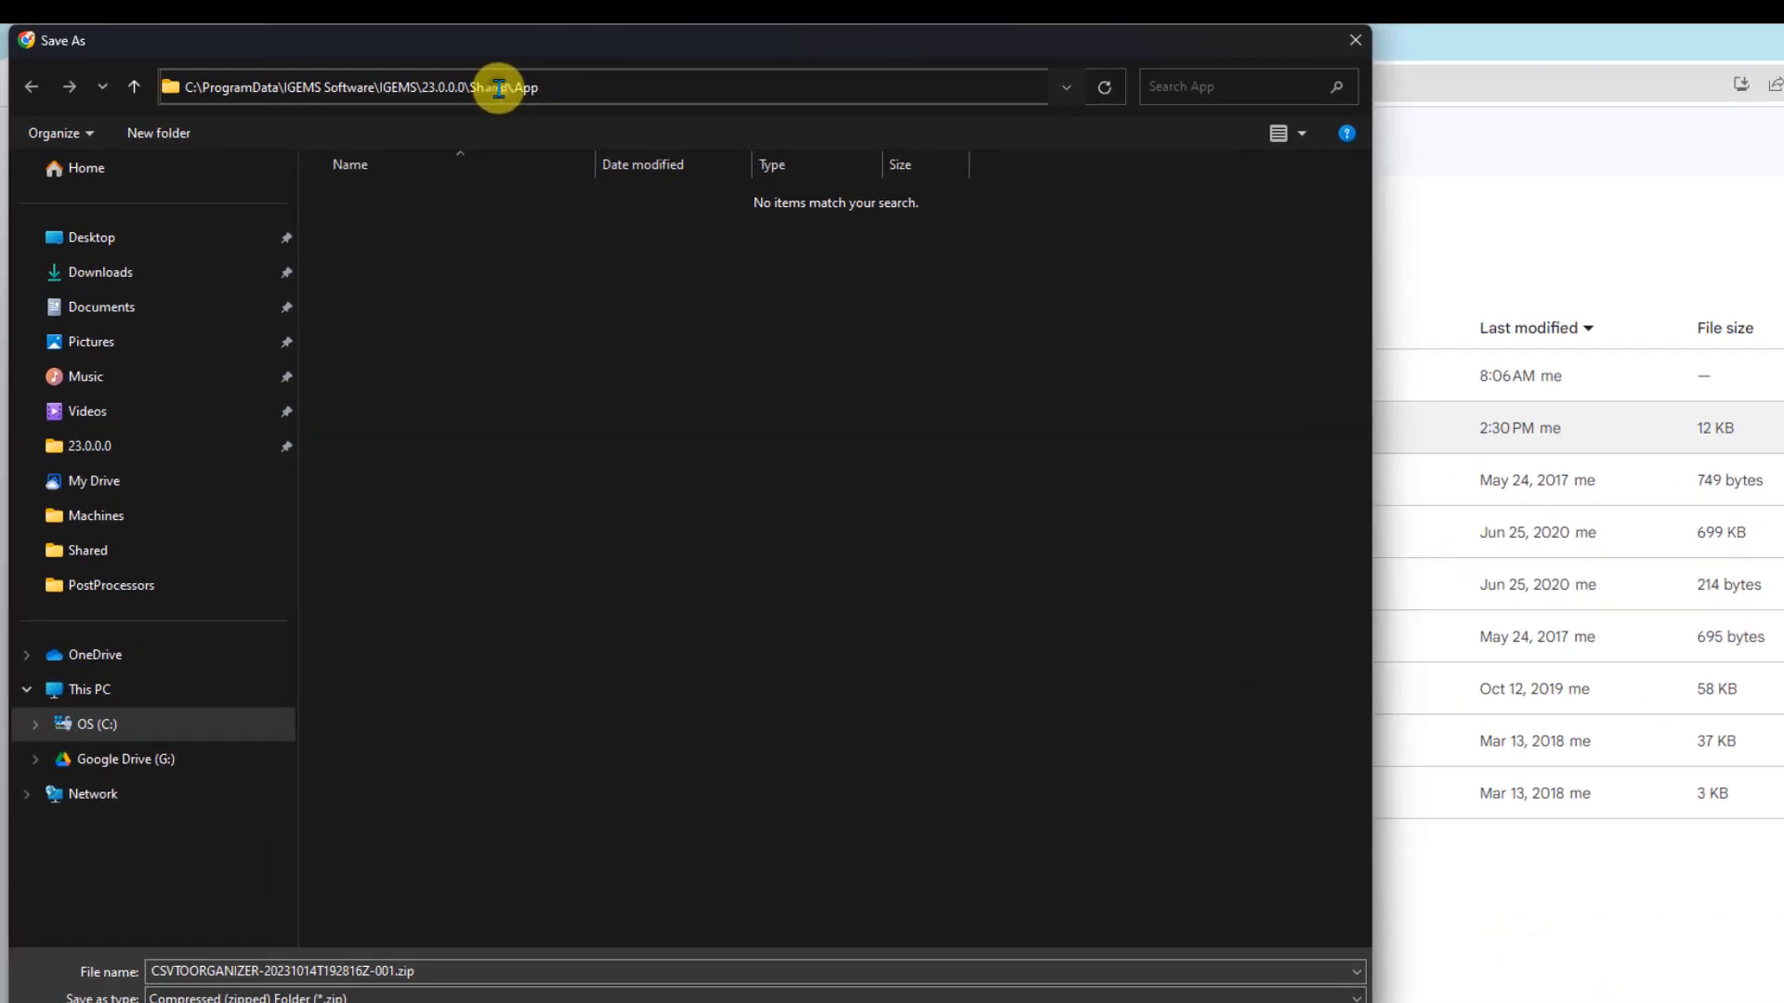
{"action": "left_click", "coordinate": [432, 78]}
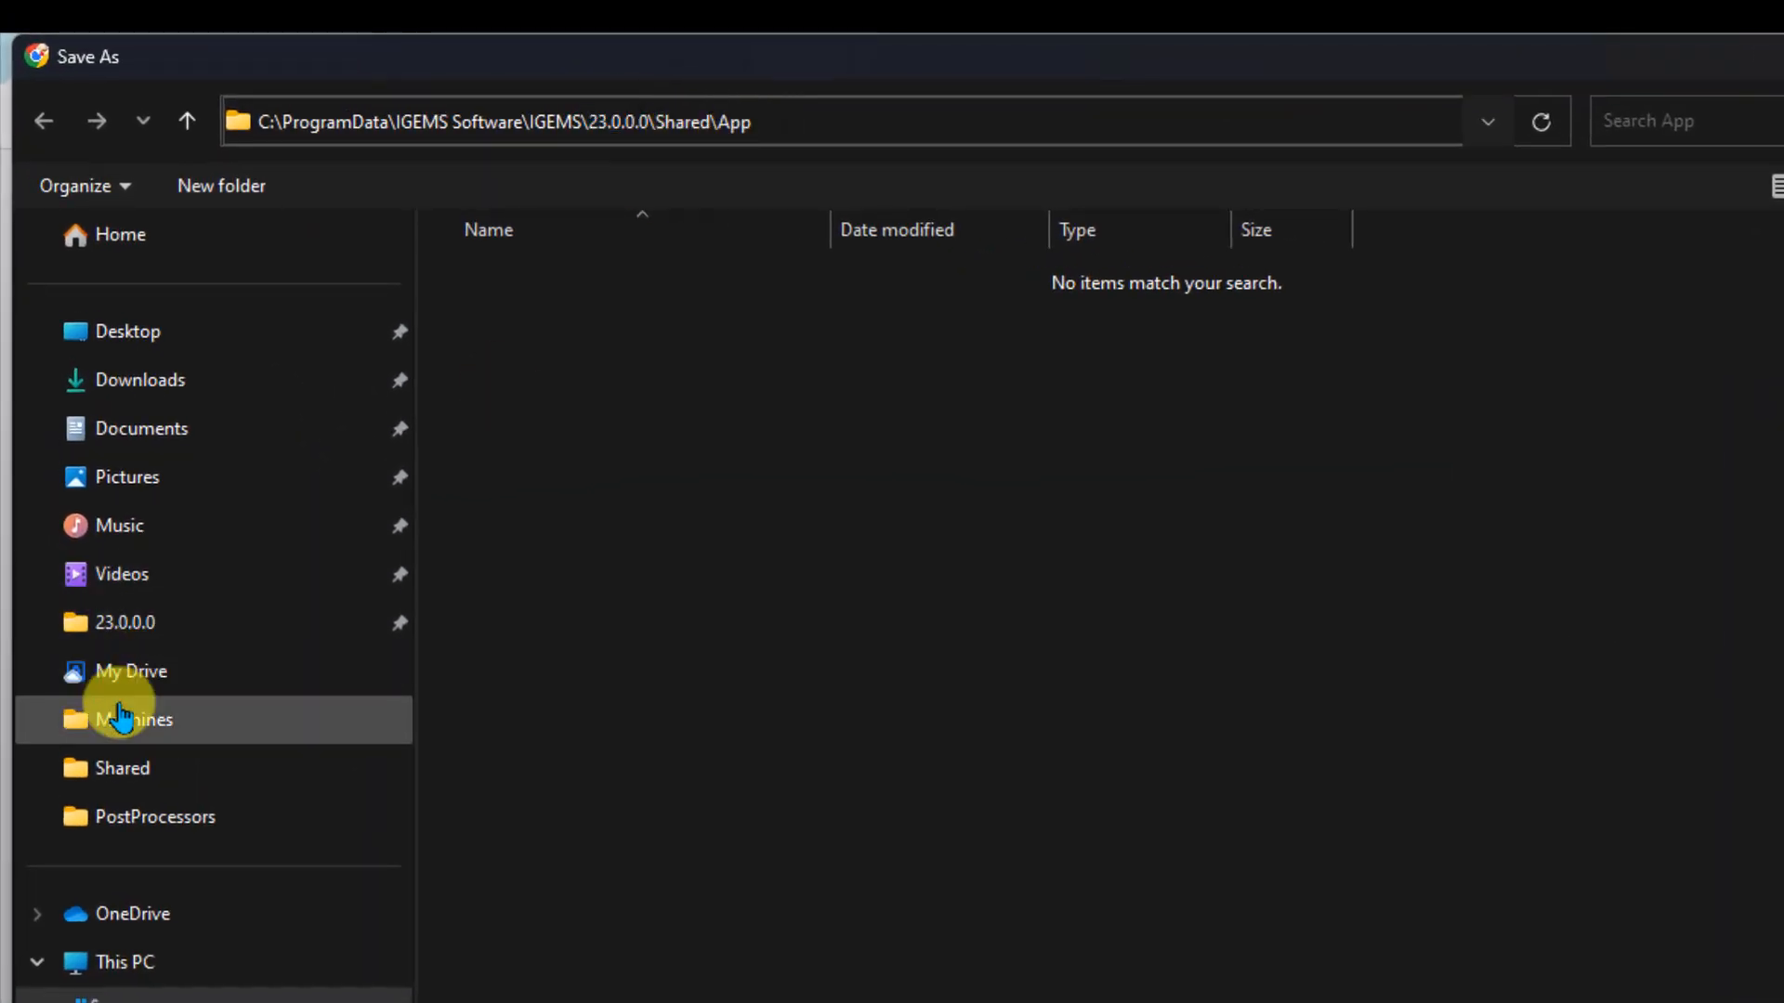
{"action": "left_click", "coordinate": [116, 768]}
{"action": "double_click", "coordinate": [501, 336]}
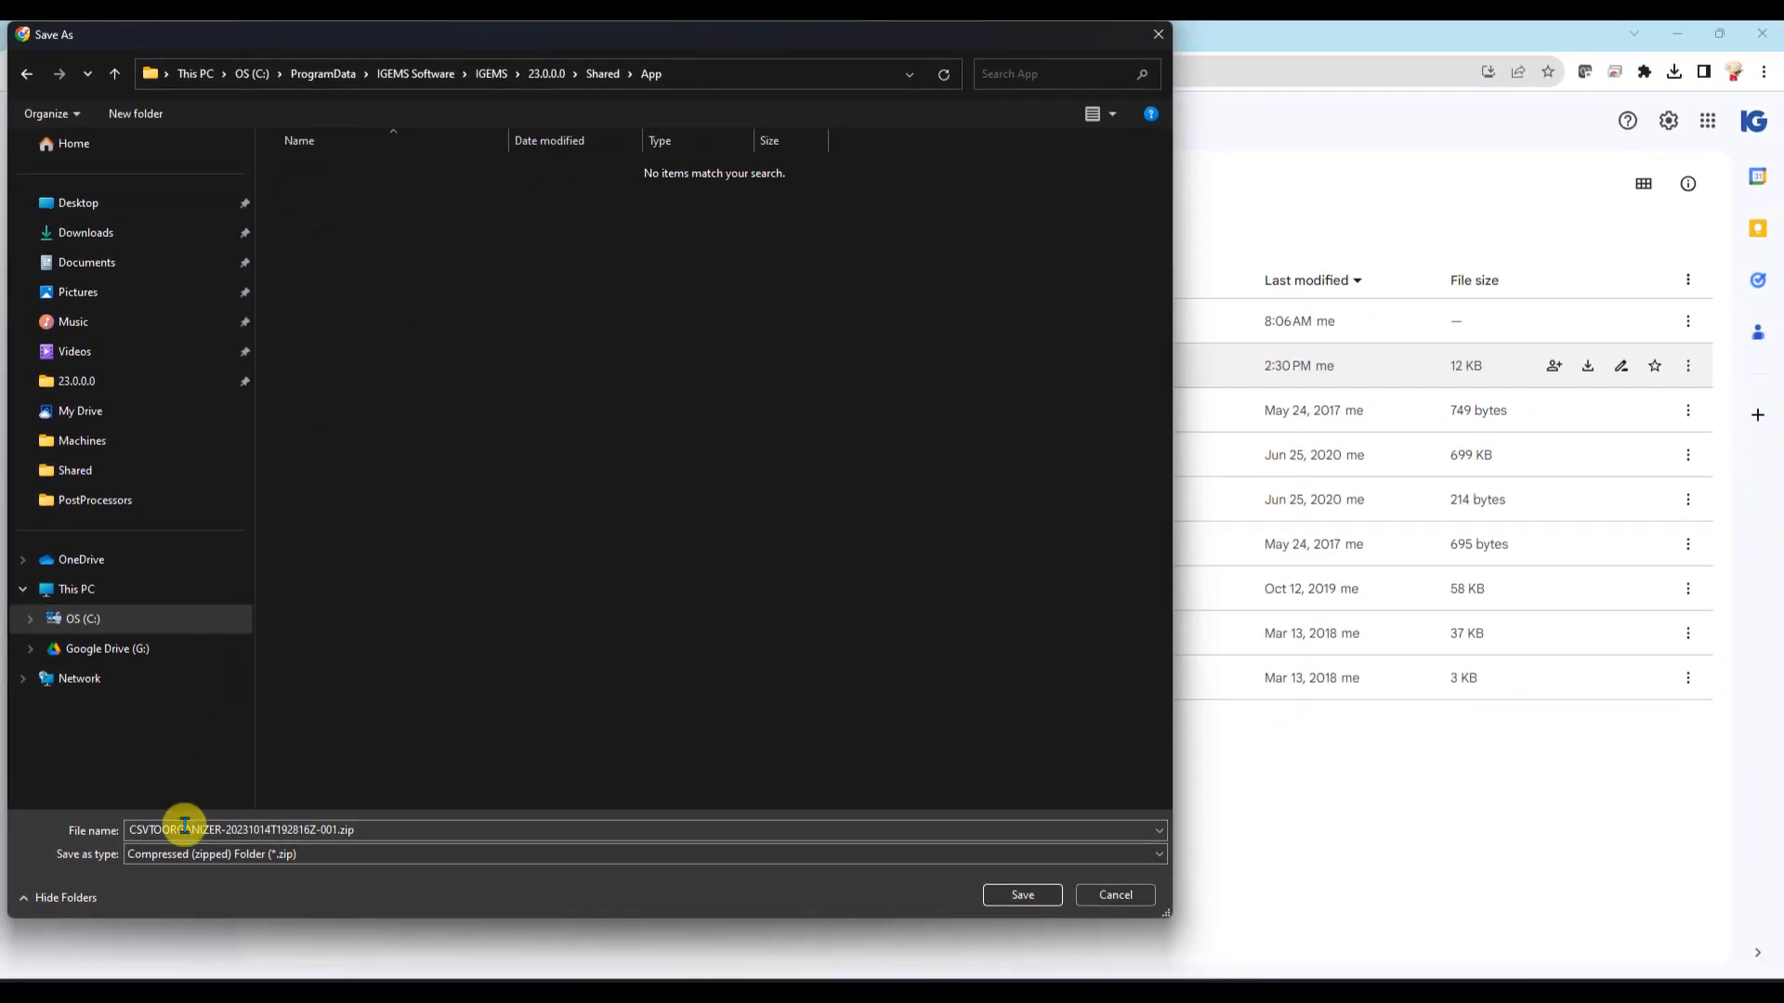
{"action": "left_click", "coordinate": [1003, 891]}
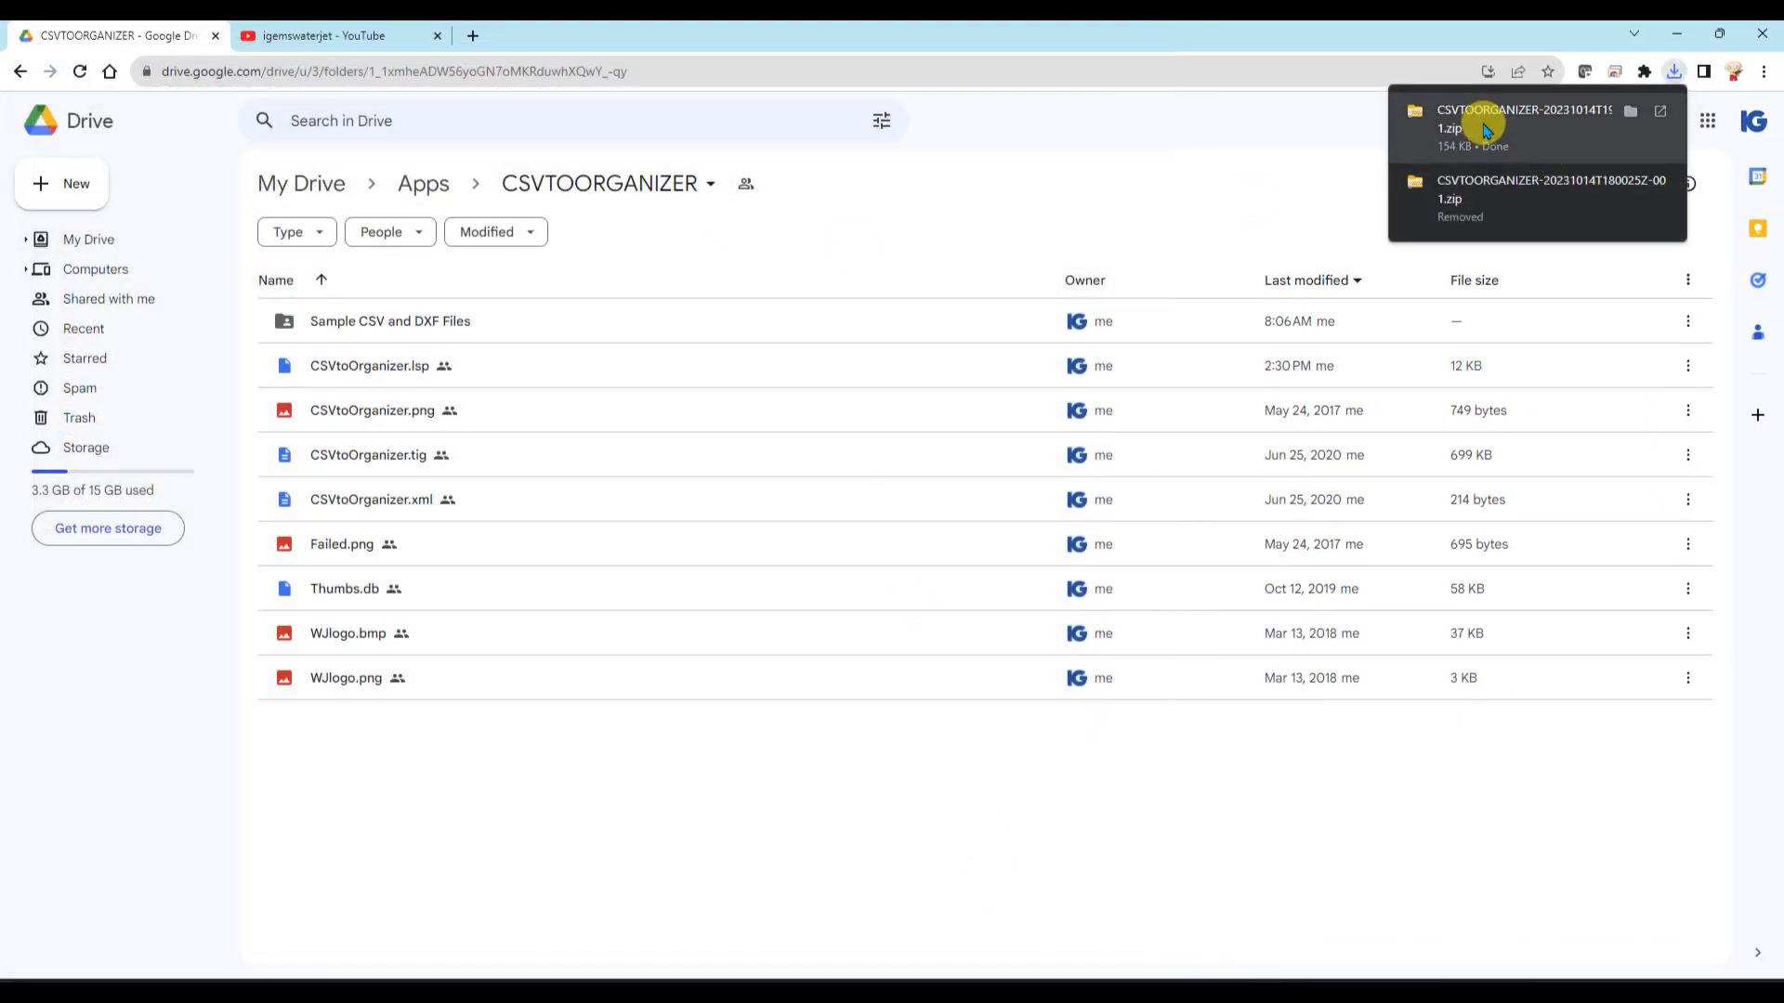
Extract the downloaded CSVTOORGANIZER zip directly into the IGEMS 23.0.0.0\Shared\App folder, without the extra archive-named subfolder
{"action": "left_click", "coordinate": [1485, 128]}
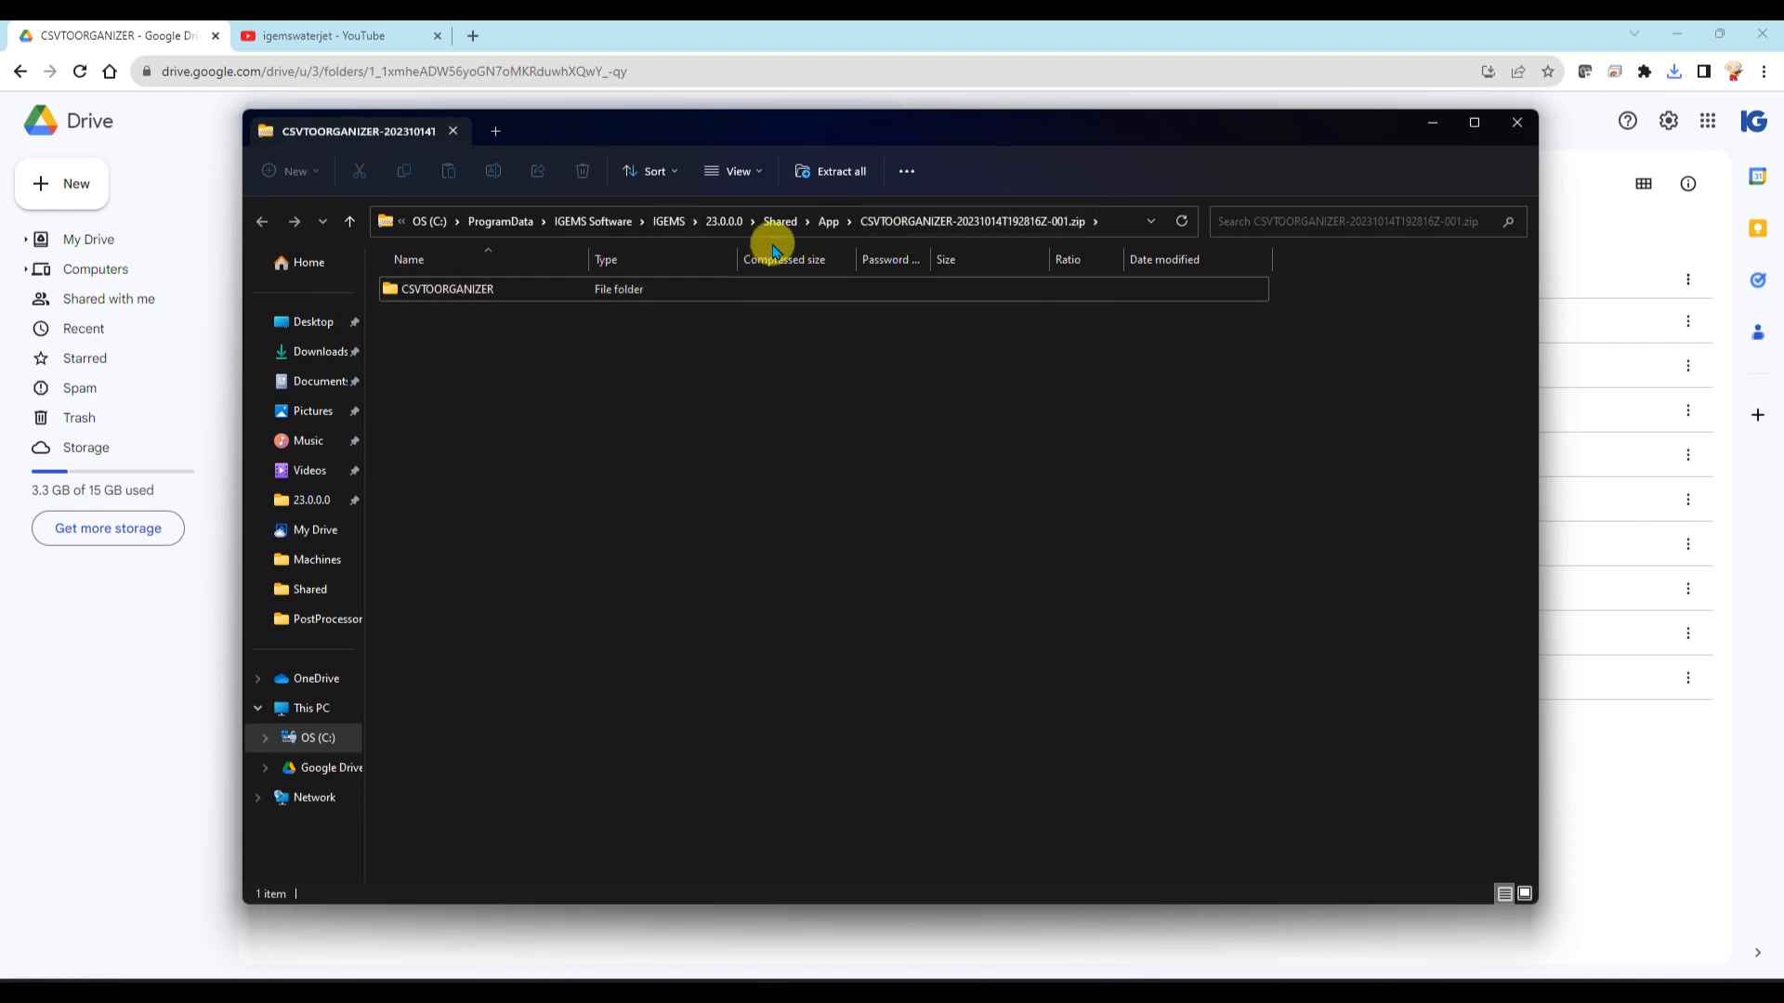
{"action": "left_click", "coordinate": [827, 223]}
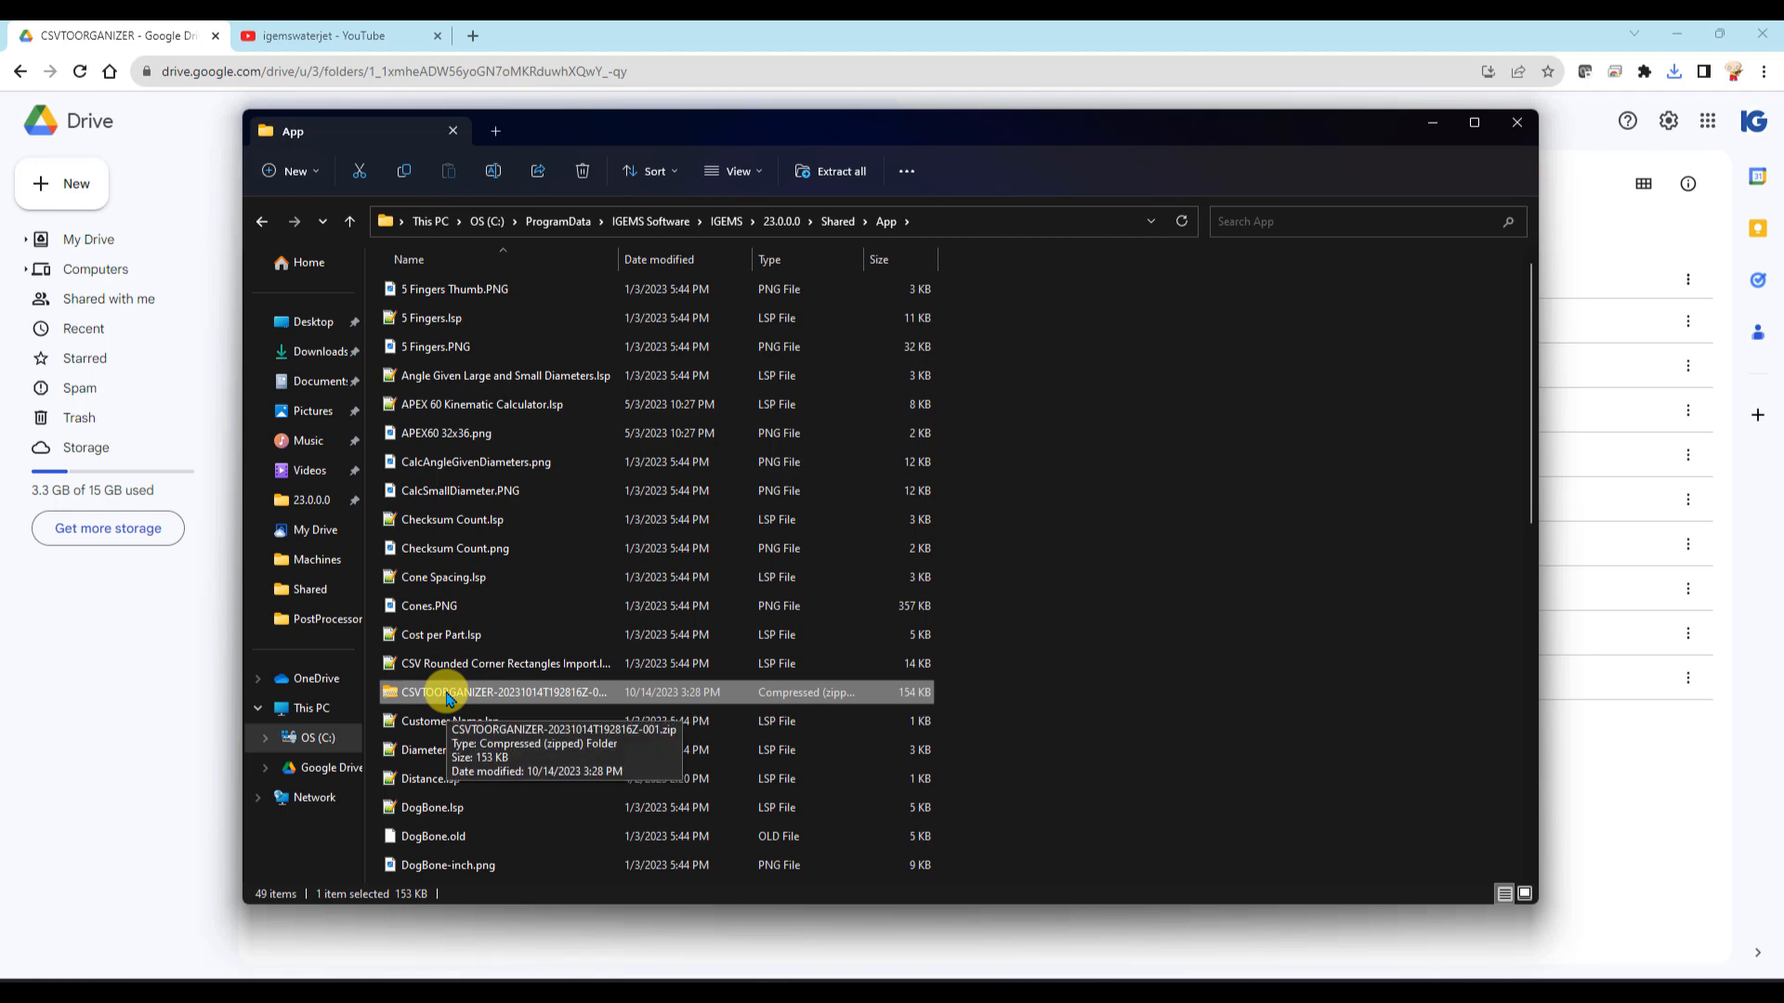
{"action": "right_click", "coordinate": [447, 695]}
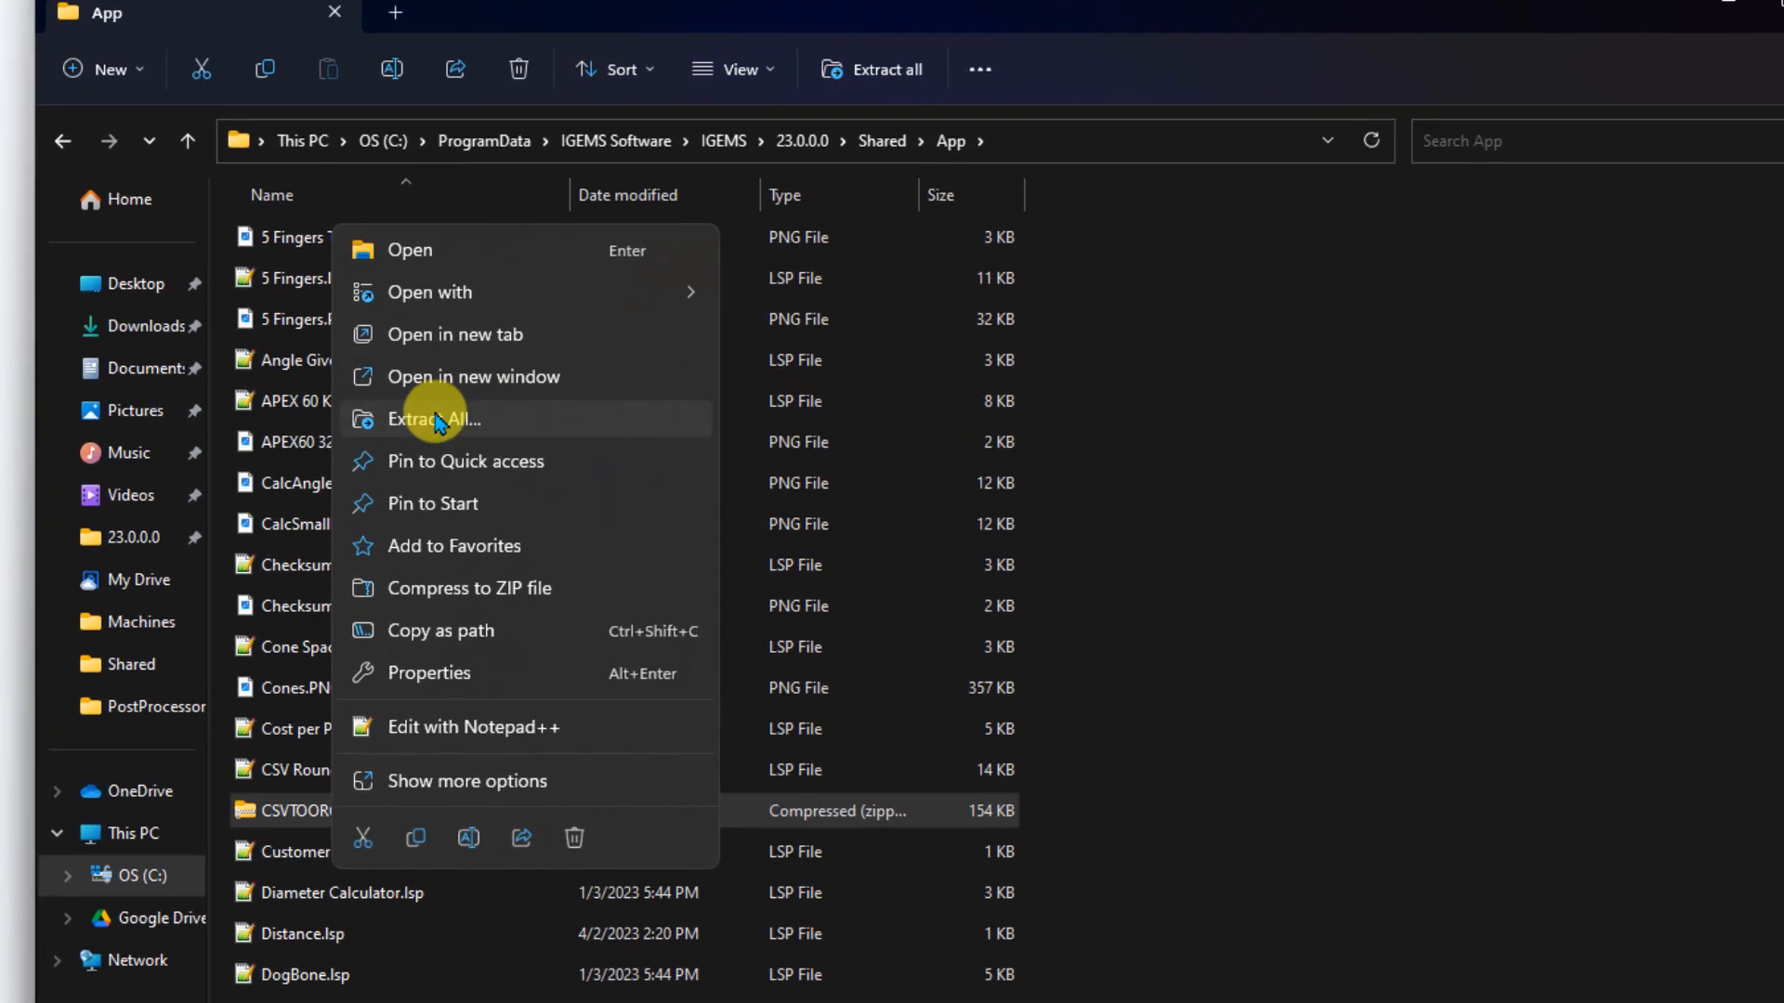
{"action": "left_click", "coordinate": [436, 423]}
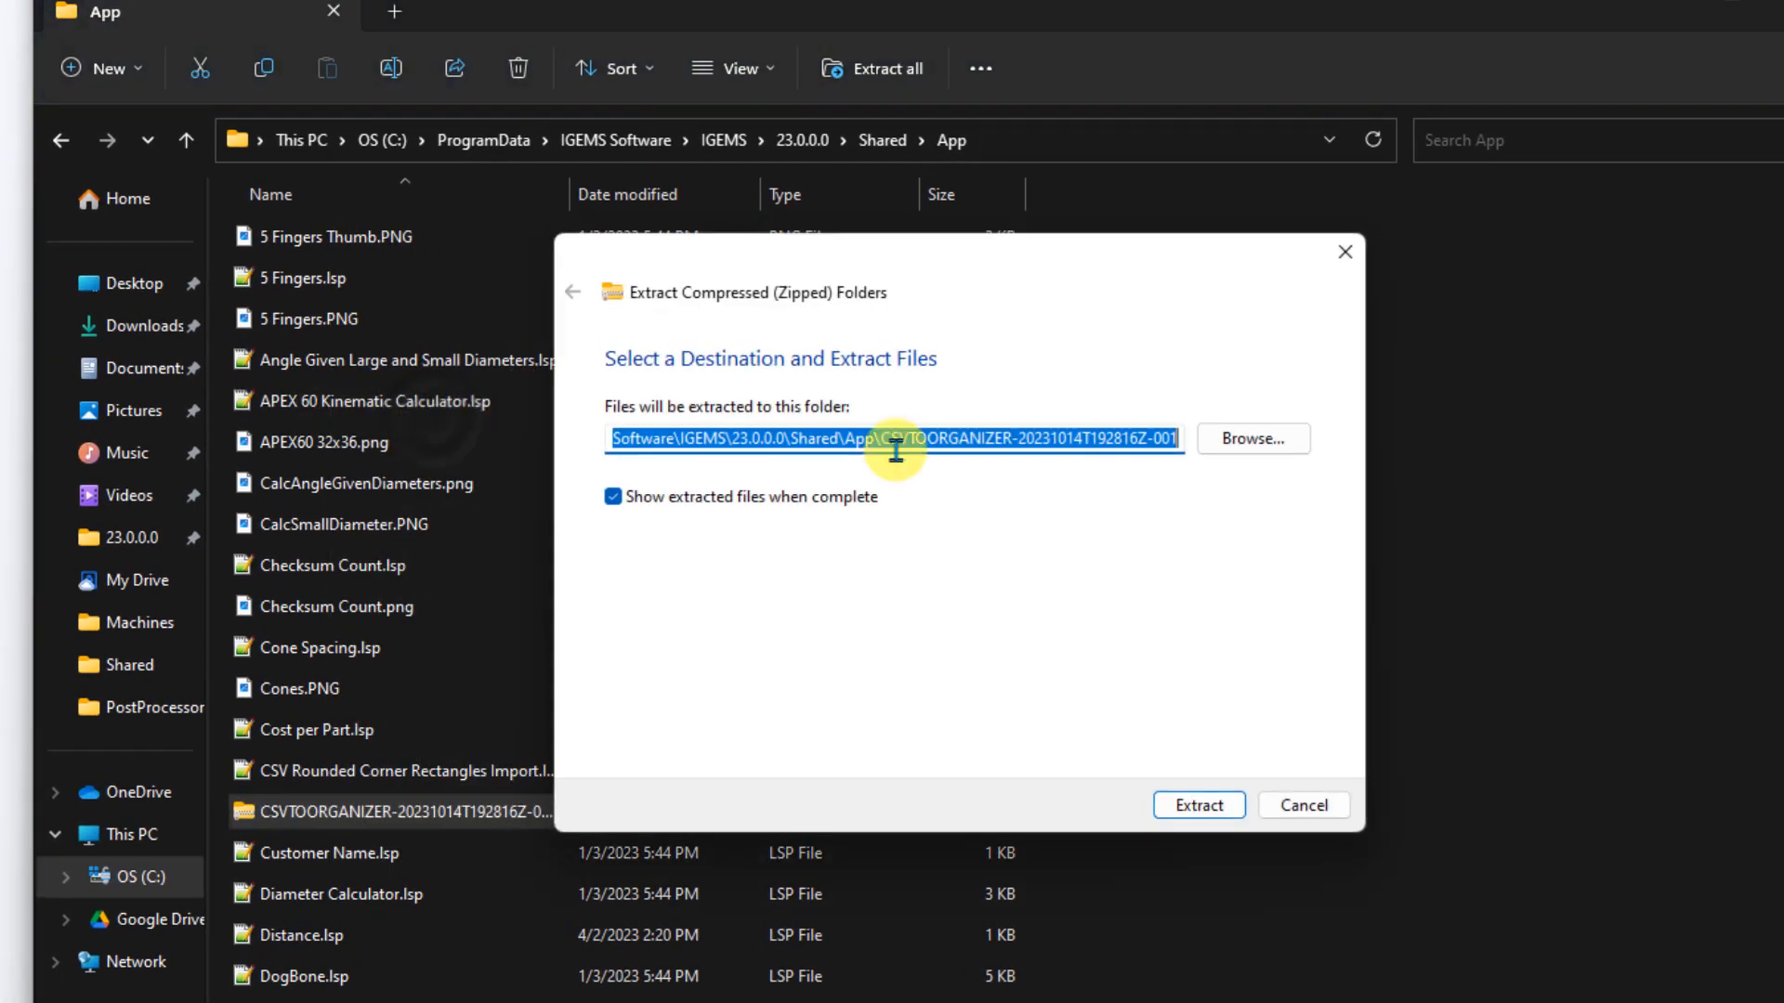
{"action": "left_click", "coordinate": [1032, 439]}
{"action": "left_click_drag", "start_coordinate": [893, 439], "coordinate": [1187, 446]}
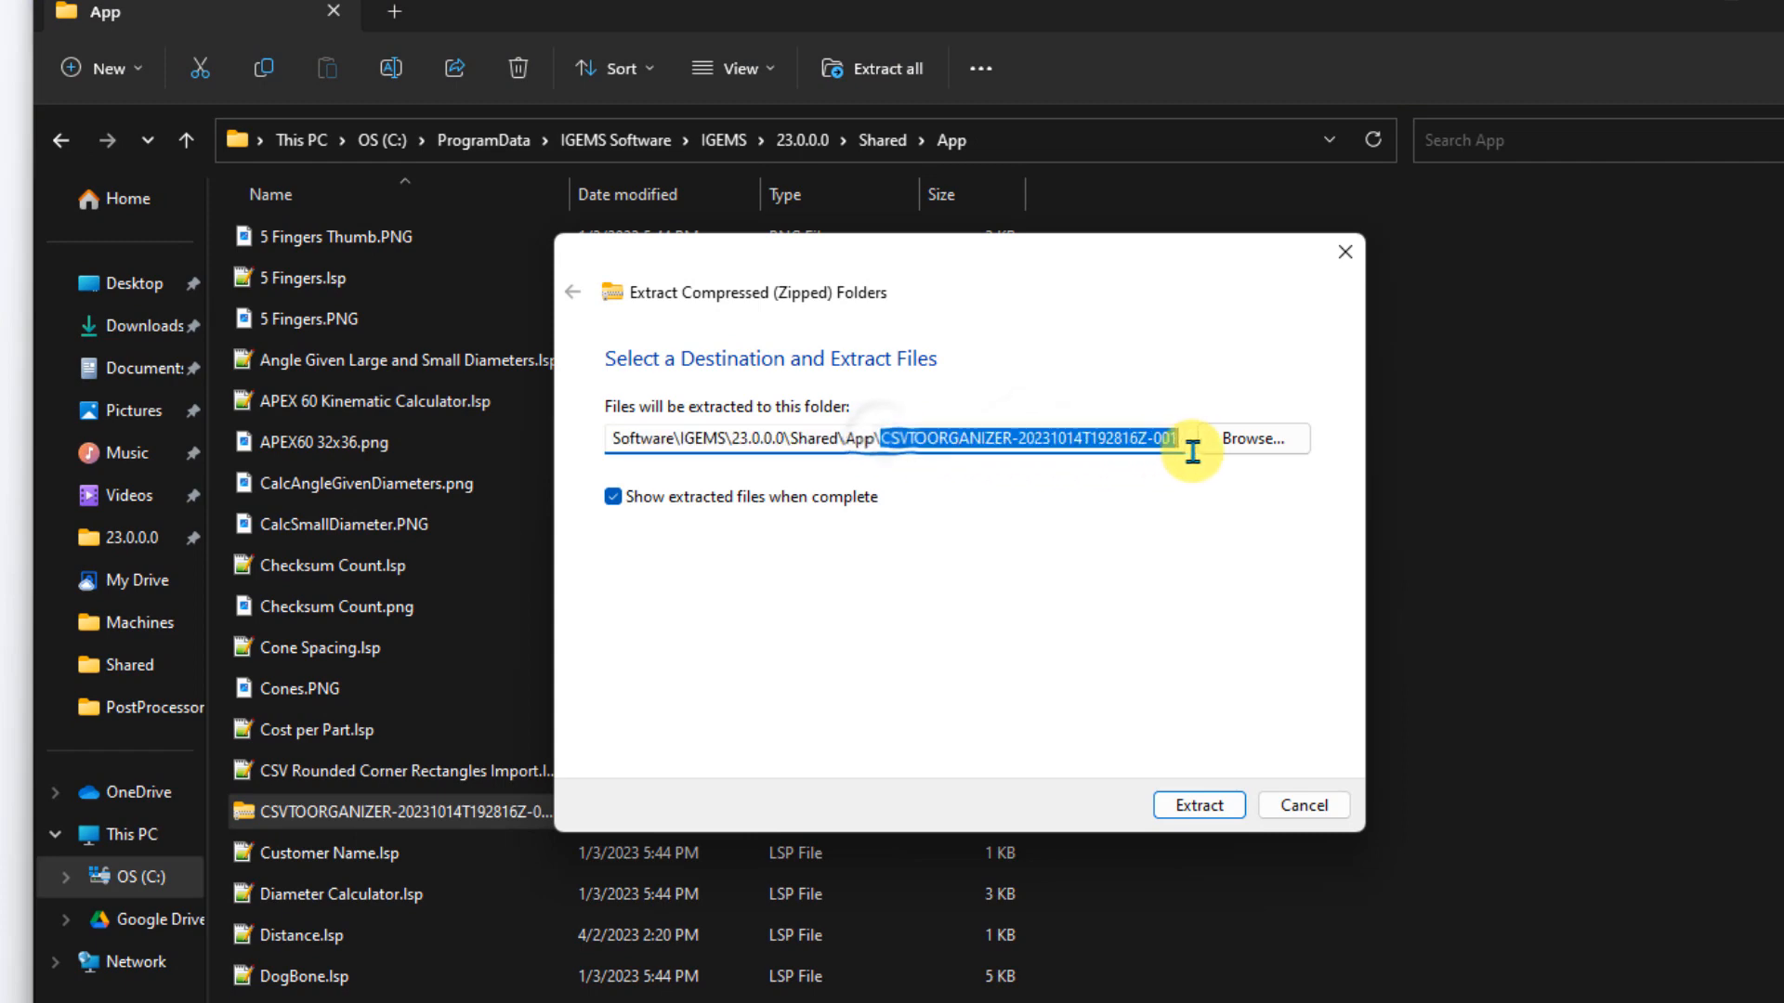
{"action": "key", "text": "BackSpace"}
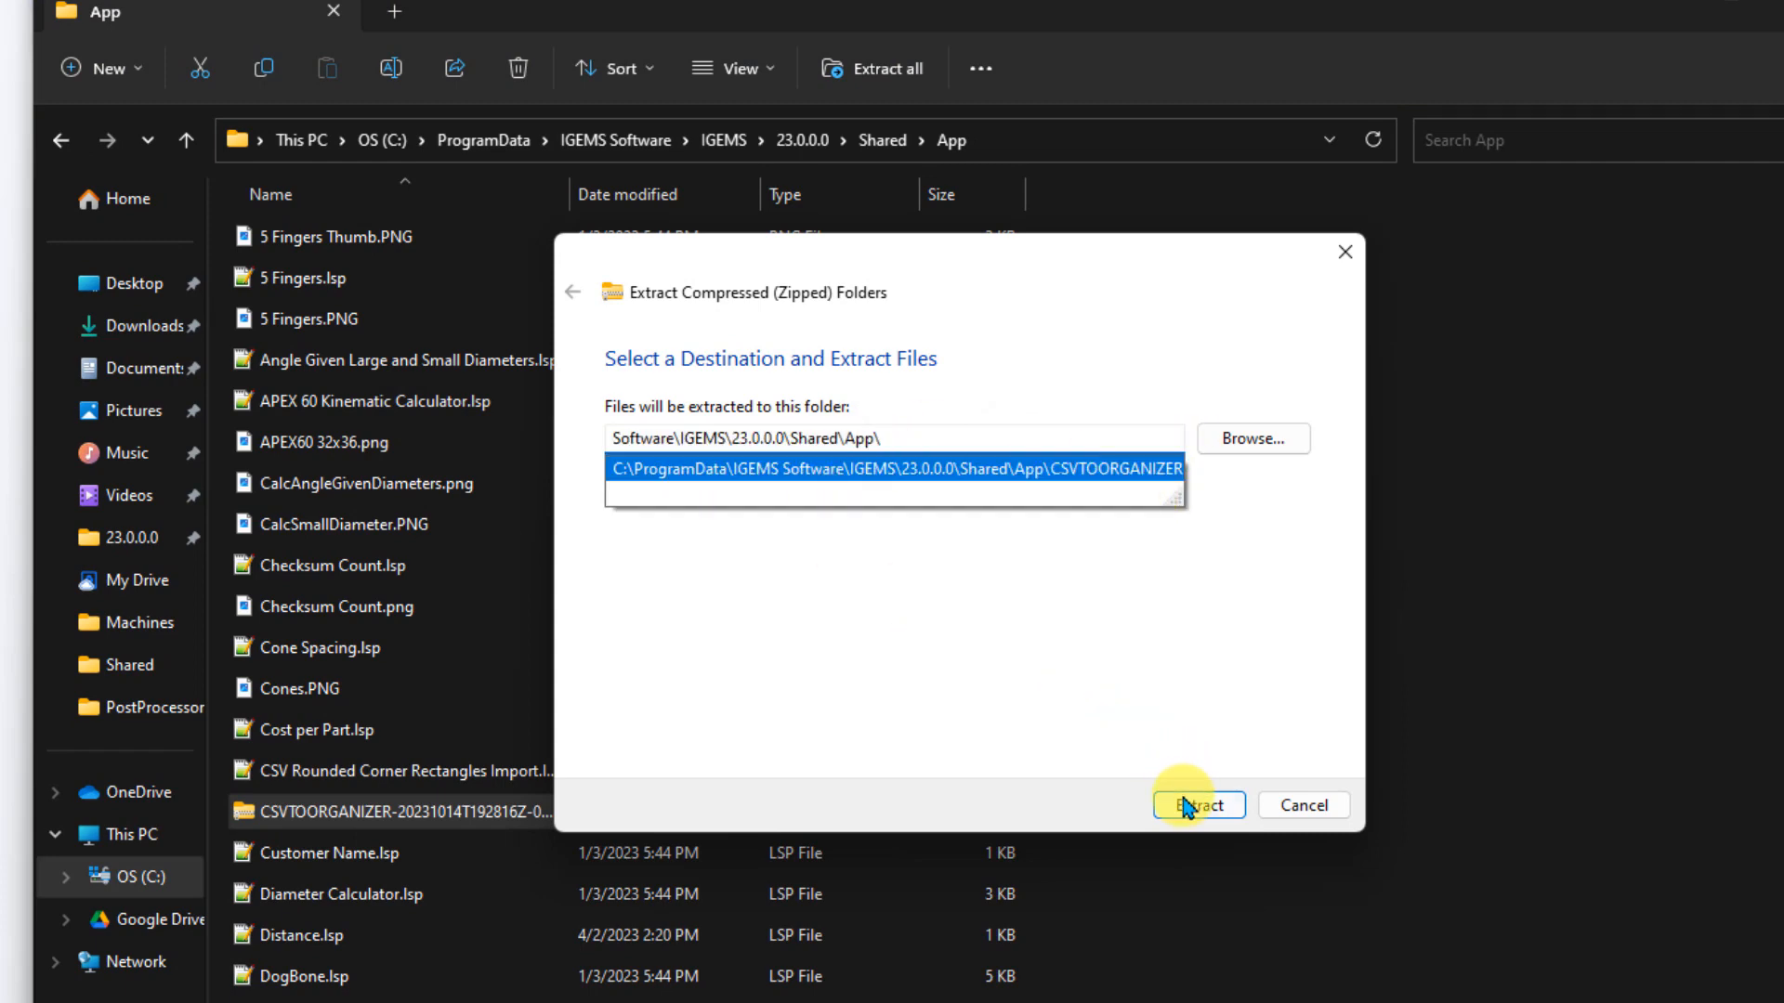
{"action": "left_click", "coordinate": [1187, 803]}
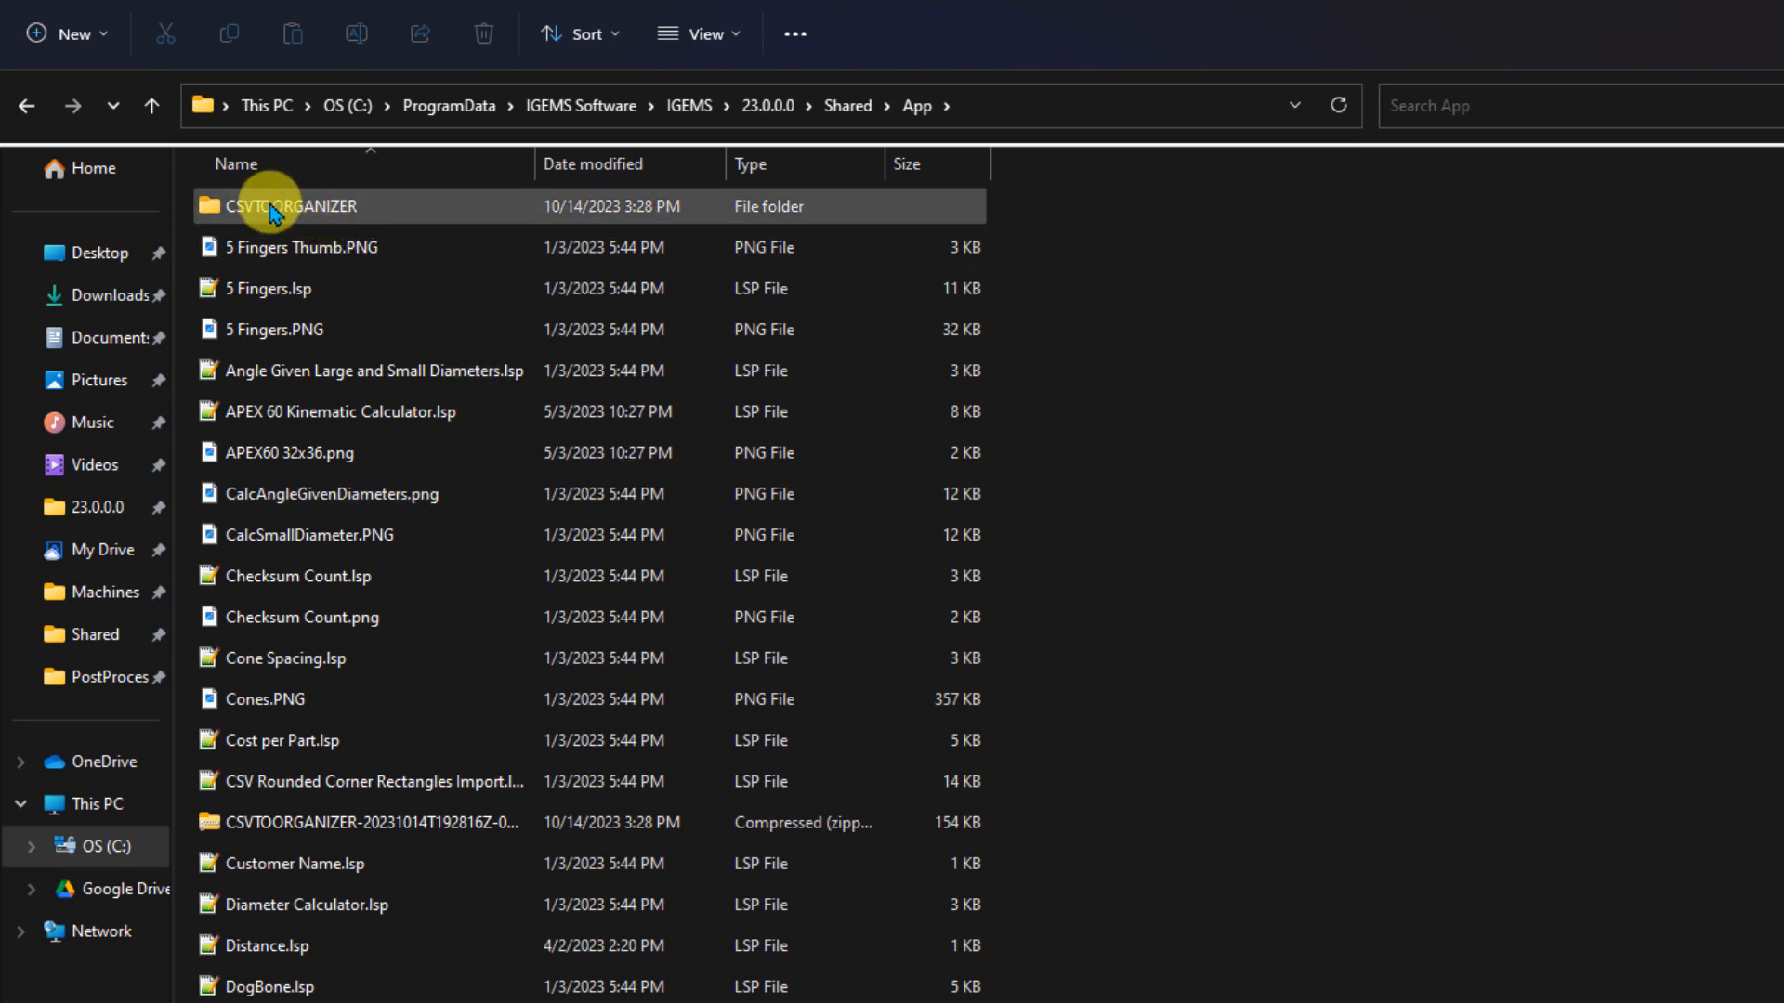
Open the extracted CSVTOORGANIZER folder and its Sample CSV and DXF Files subfolder
{"action": "double_click", "coordinate": [316, 210]}
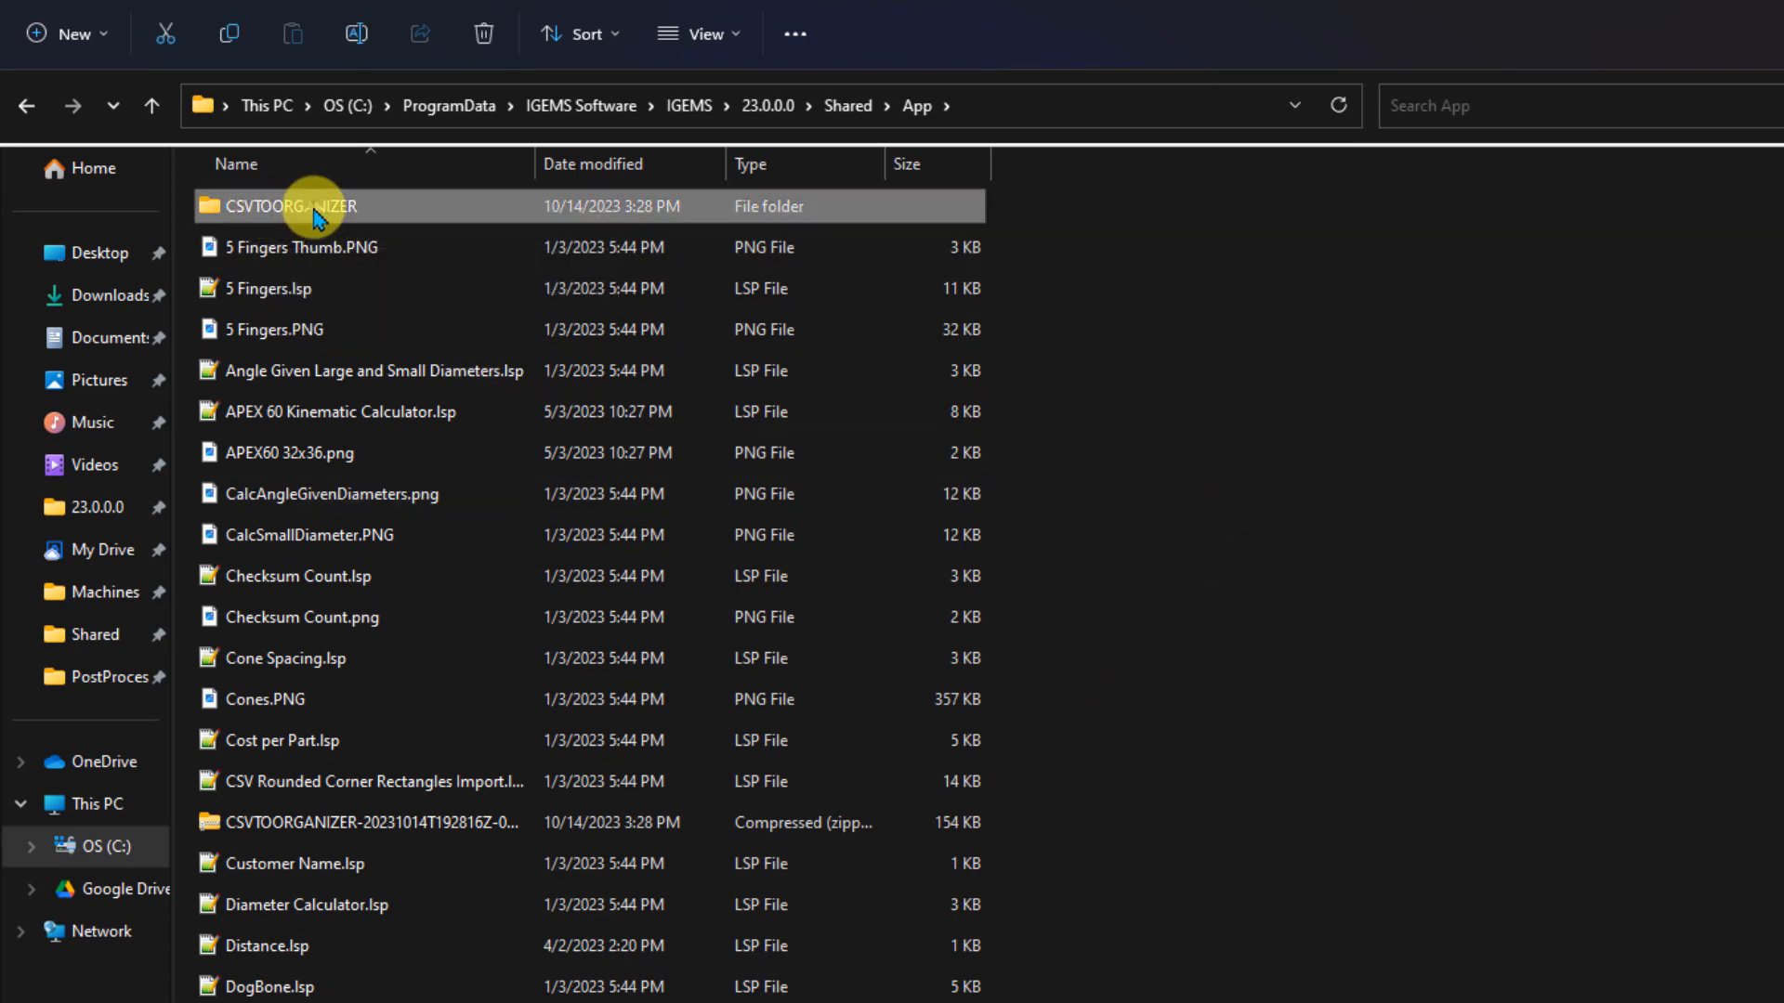
{"action": "left_click", "coordinate": [288, 260]}
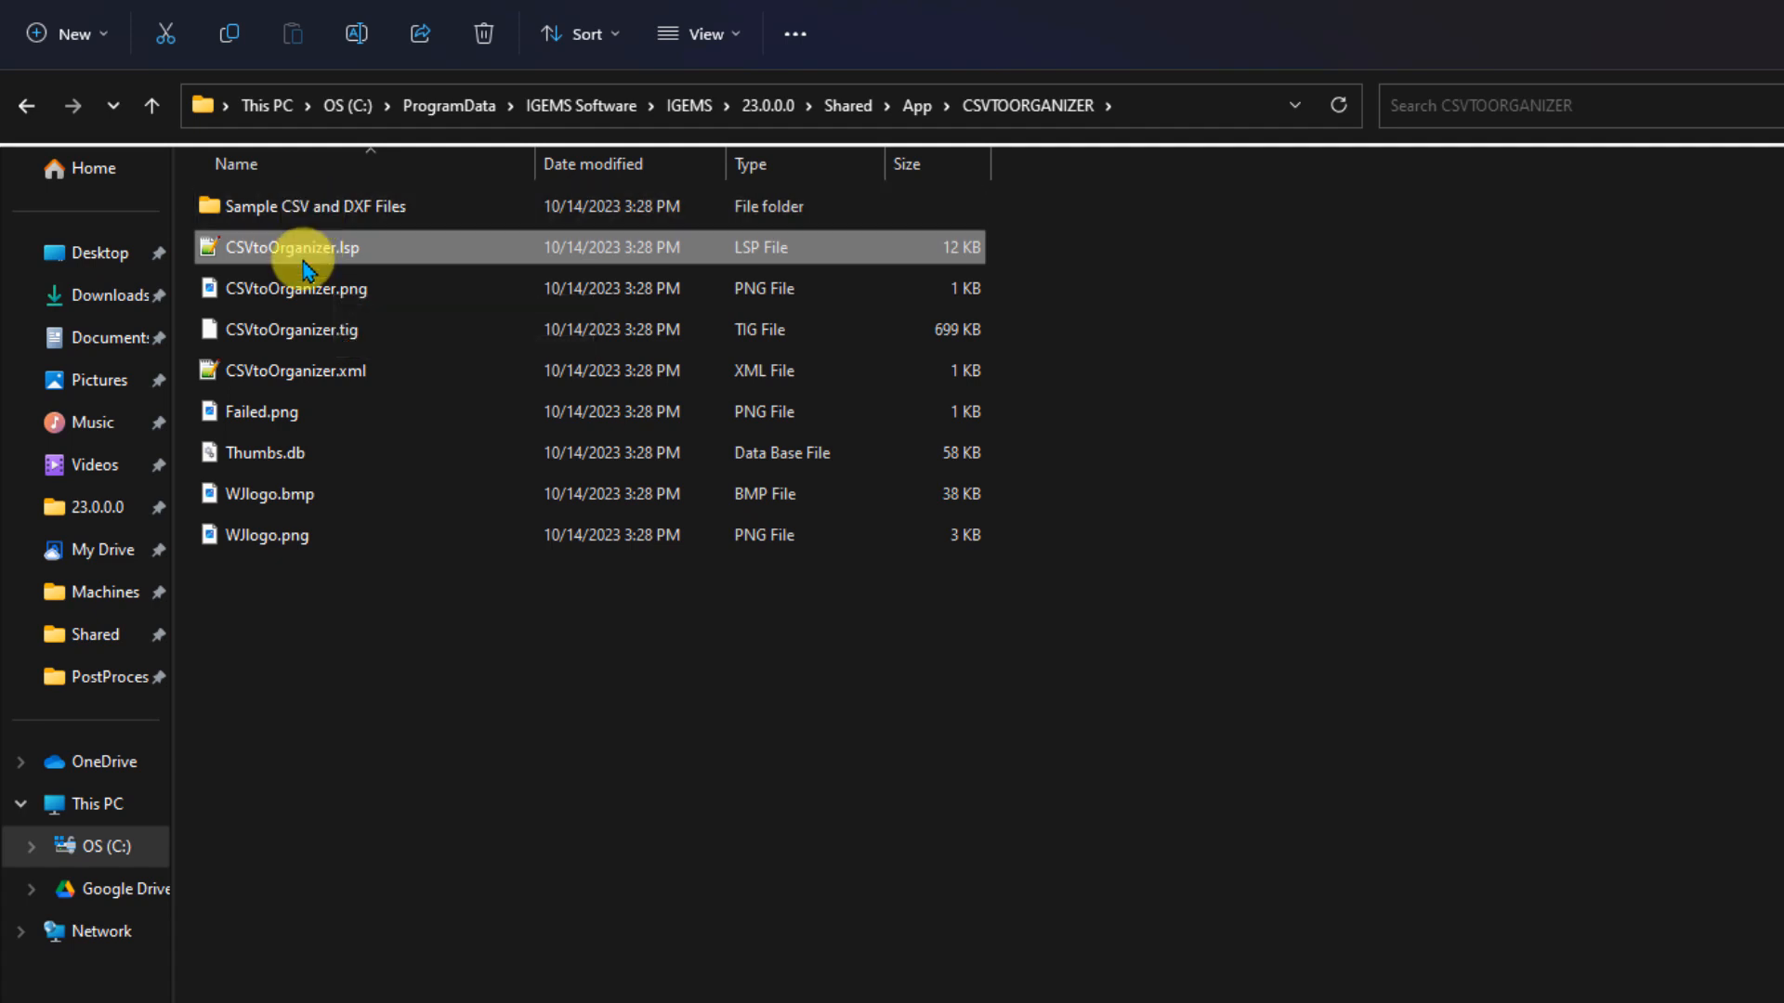
{"action": "double_click", "coordinate": [260, 212]}
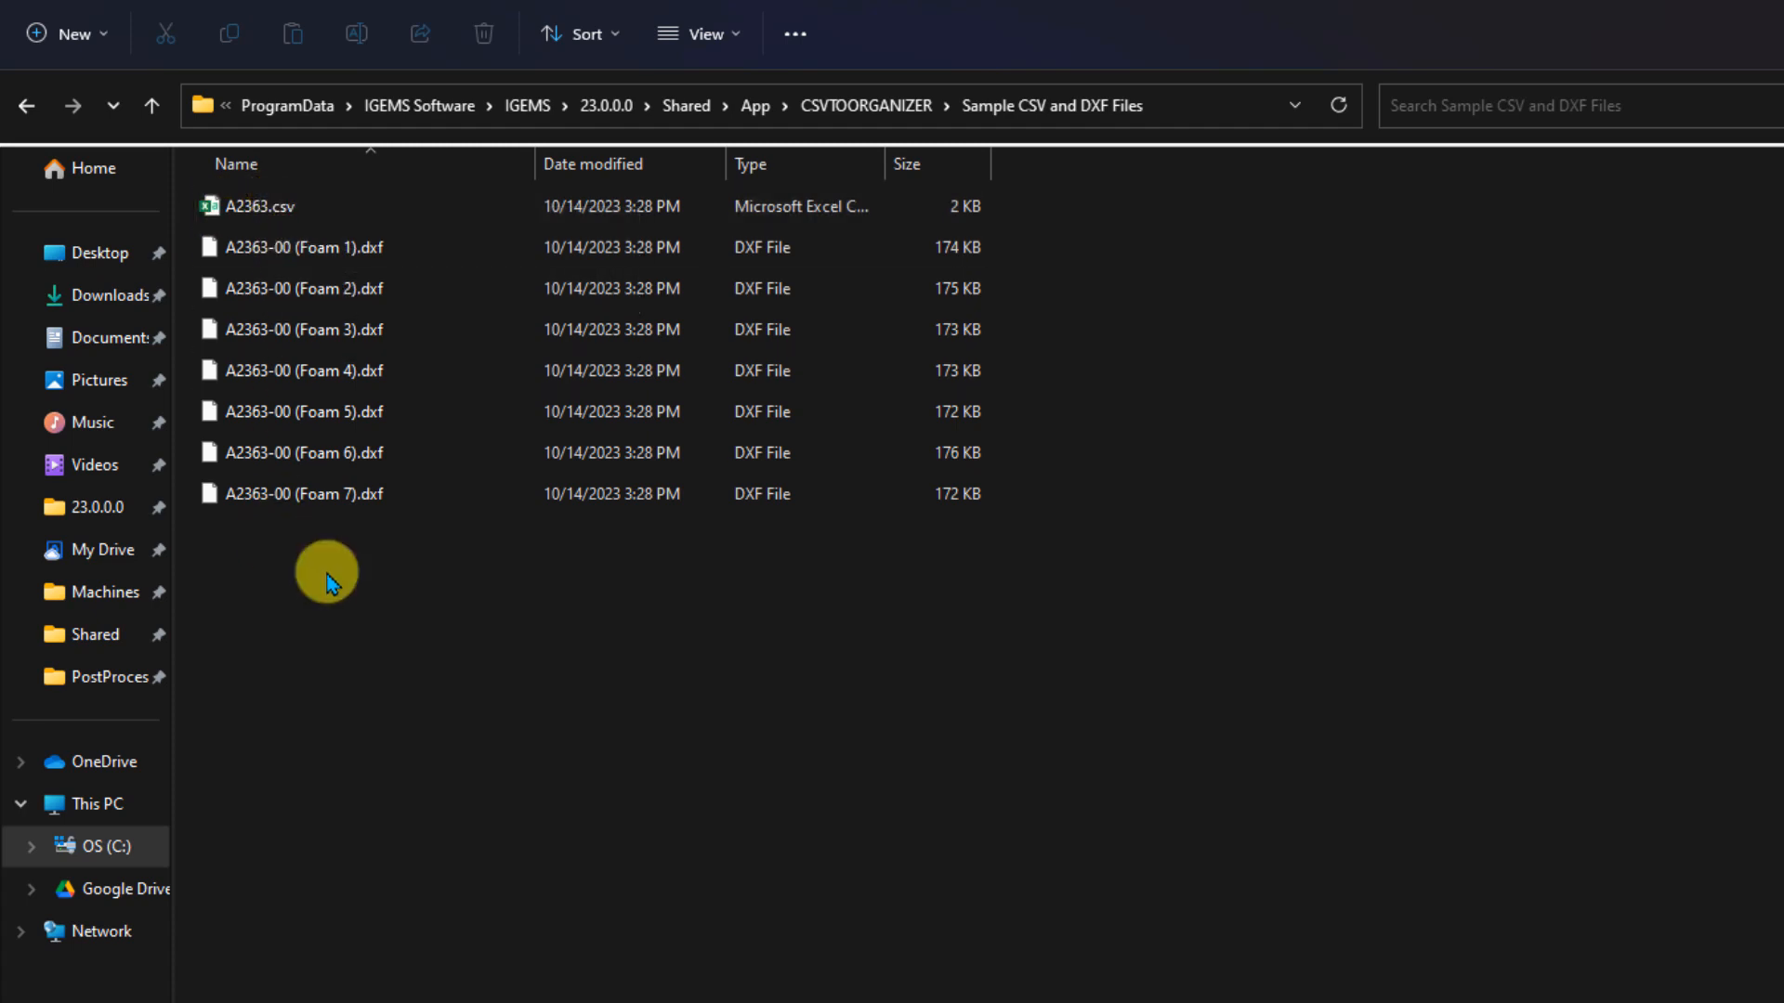
Open A2363.csv in Excel, fit column A to its contents, and widen columns B and C
{"action": "double_click", "coordinate": [263, 210]}
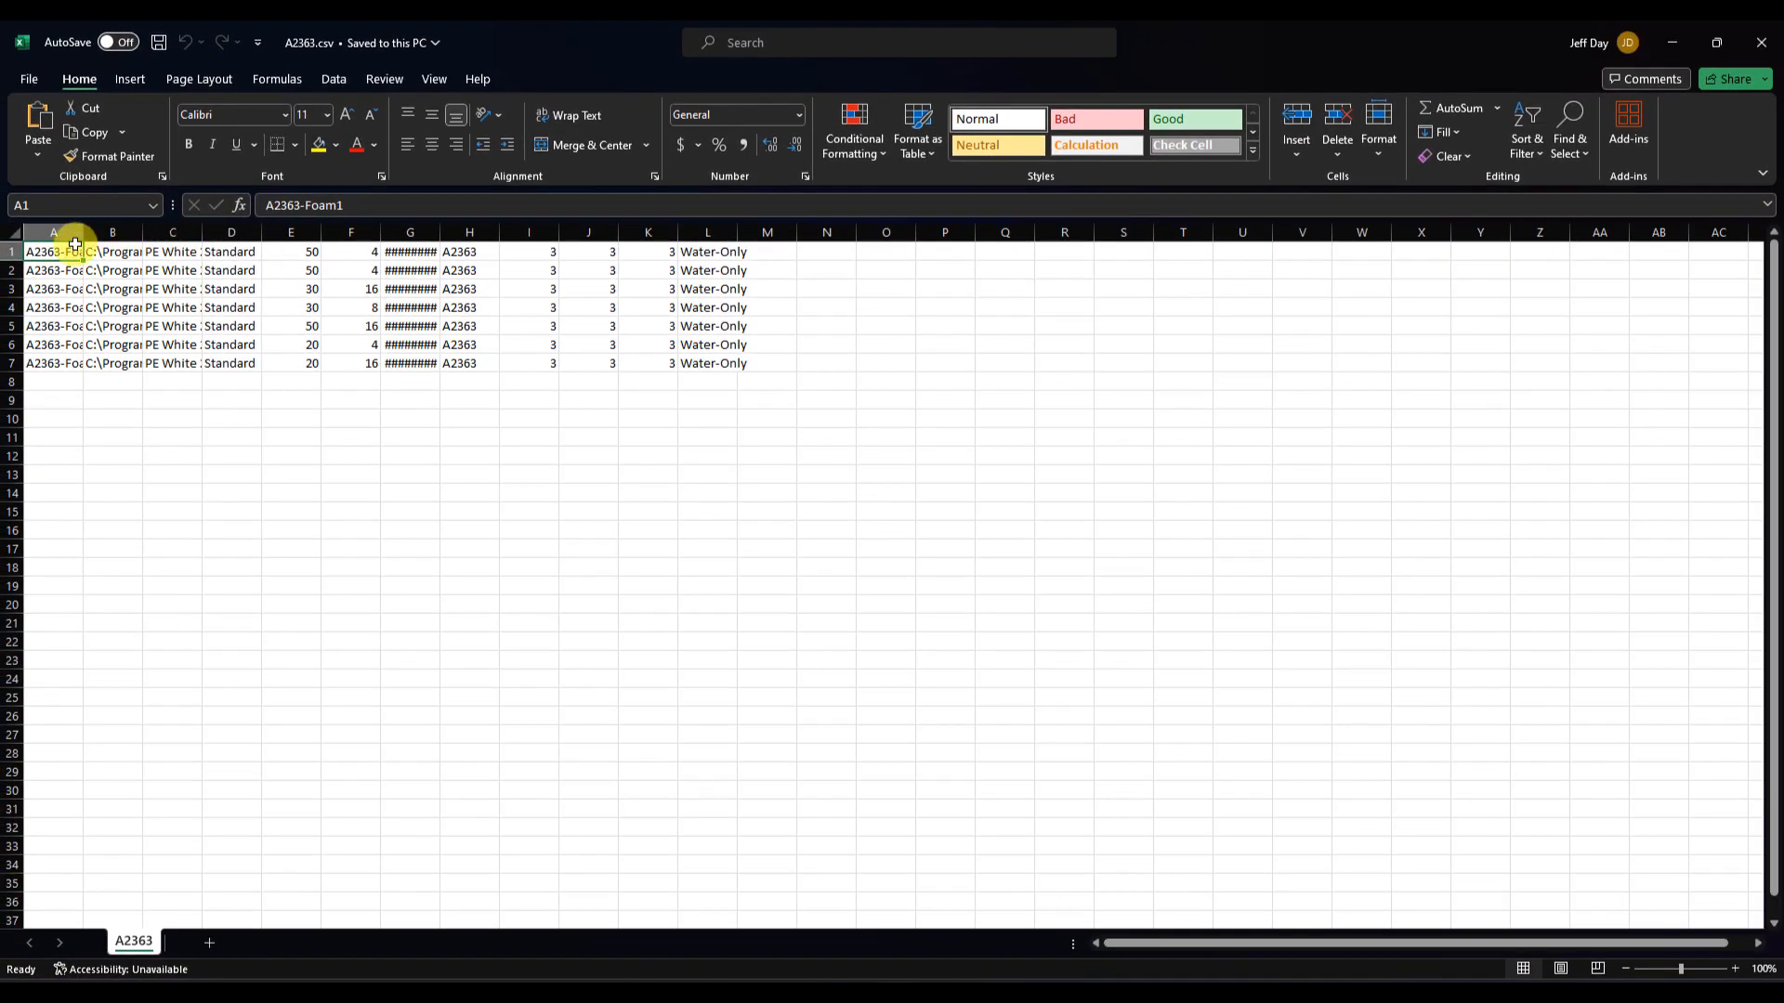
{"action": "double_click", "coordinate": [81, 240]}
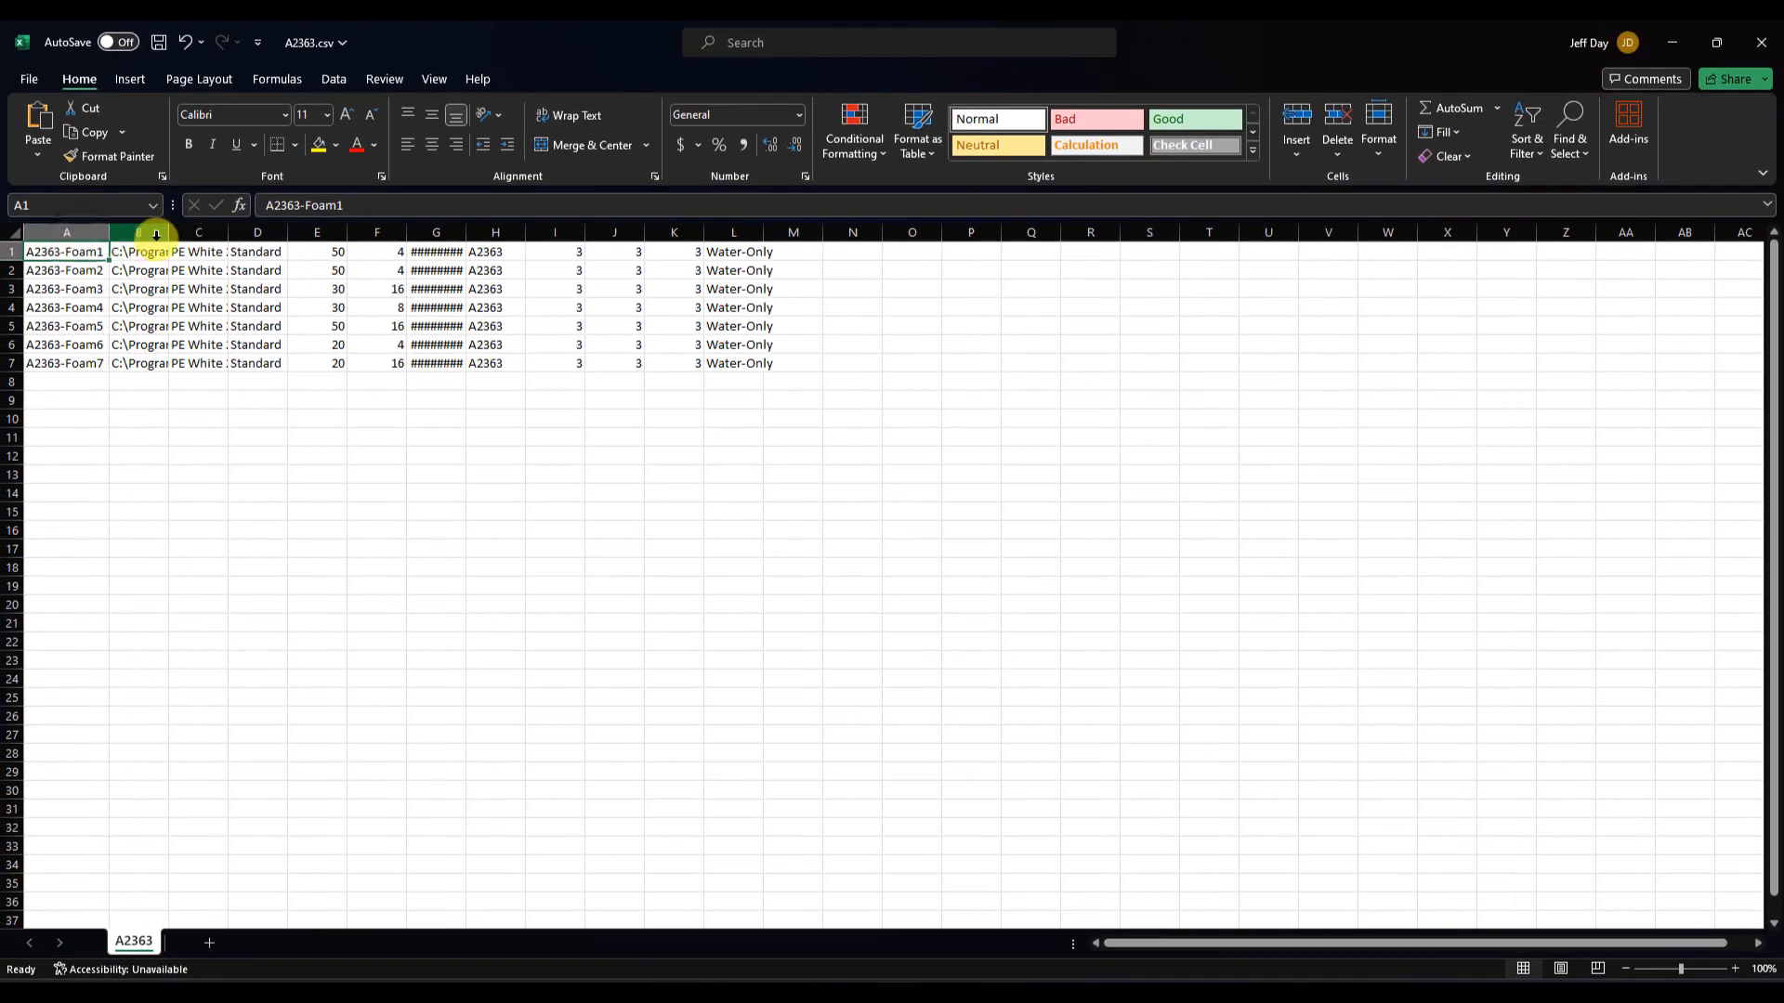
{"action": "left_click_drag", "start_coordinate": [165, 240], "coordinate": [473, 234]}
{"action": "left_click_drag", "start_coordinate": [345, 232], "coordinate": [393, 232]}
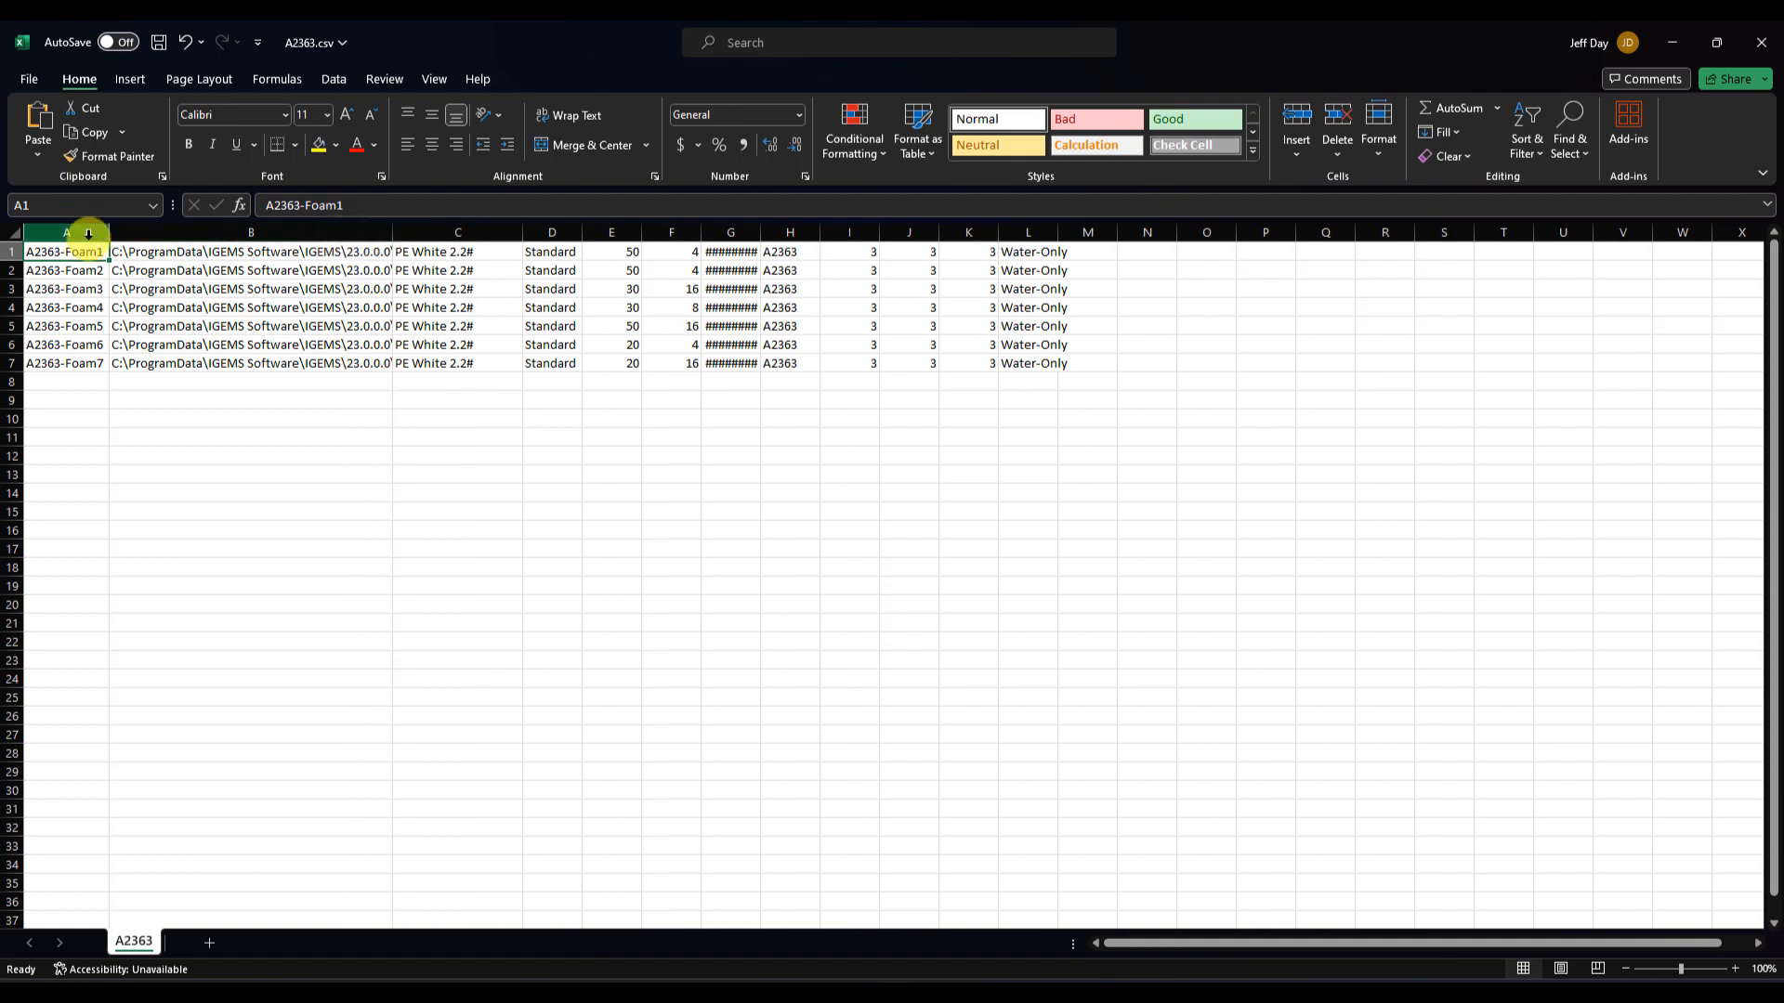
Examine columns A to G of the sample CSV one by one, widening columns B and G to show more of their contents
{"action": "left_click", "coordinate": [87, 238]}
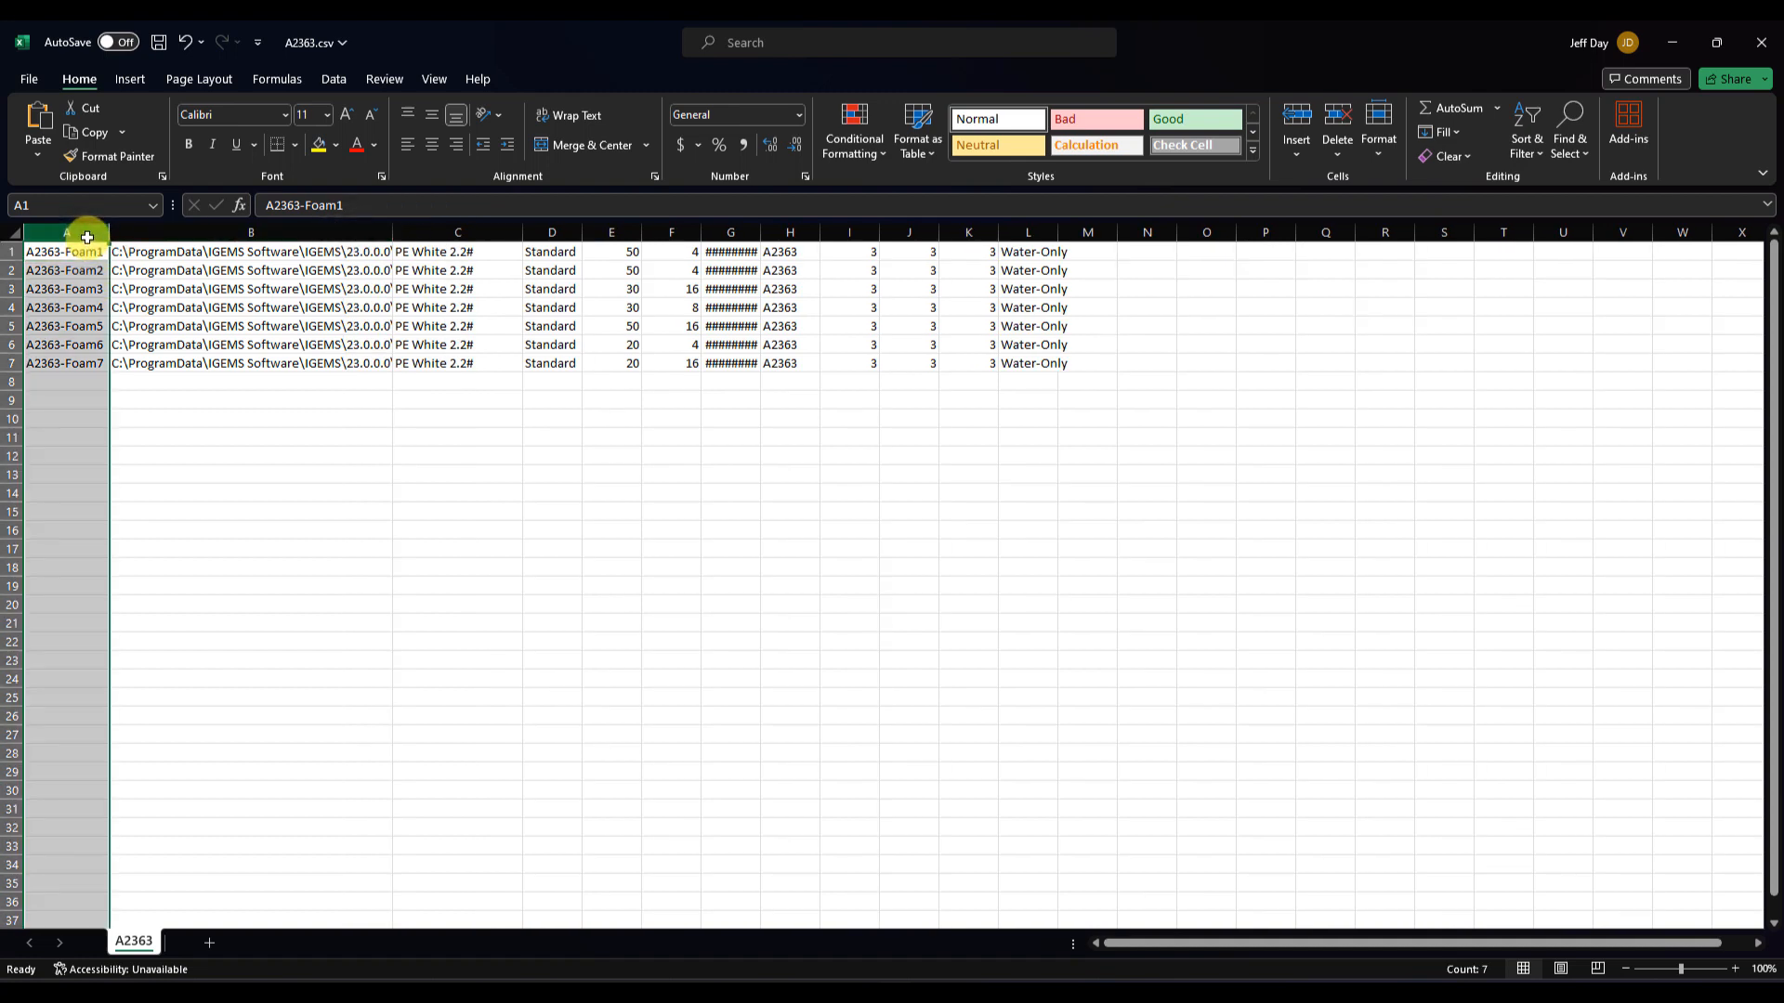
{"action": "left_click", "coordinate": [135, 238]}
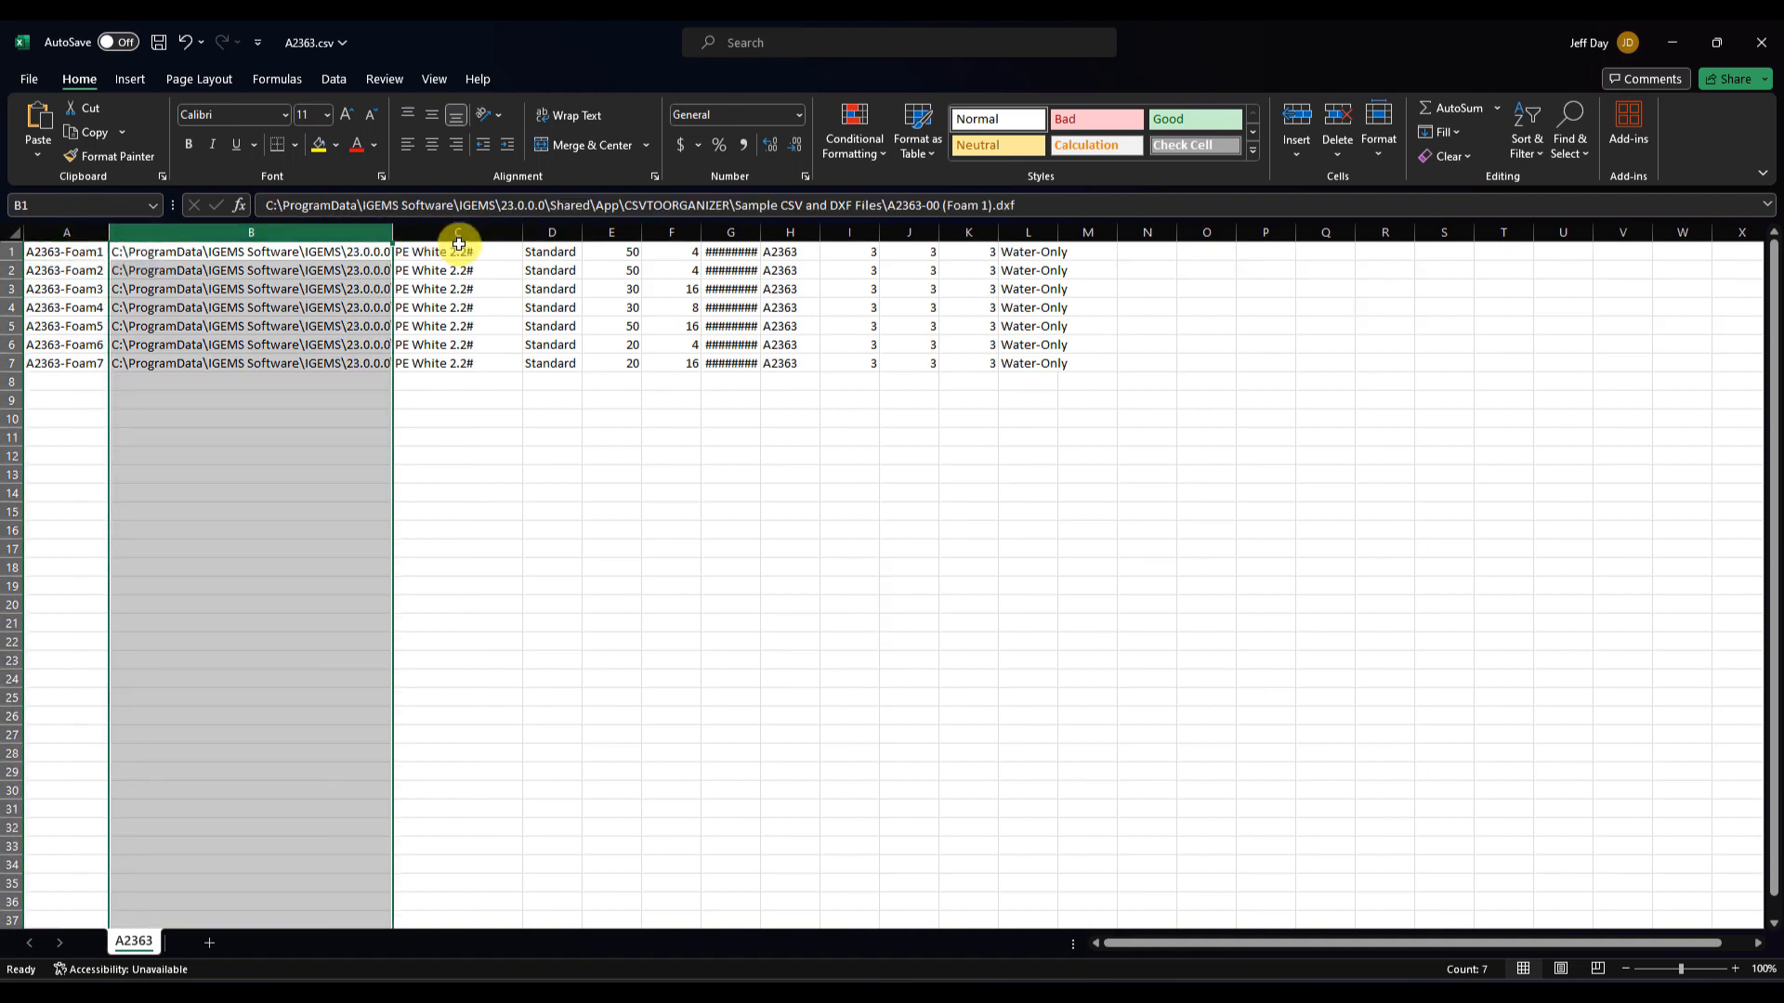
{"action": "left_click_drag", "start_coordinate": [394, 232], "coordinate": [476, 236]}
{"action": "left_click", "coordinate": [525, 234]}
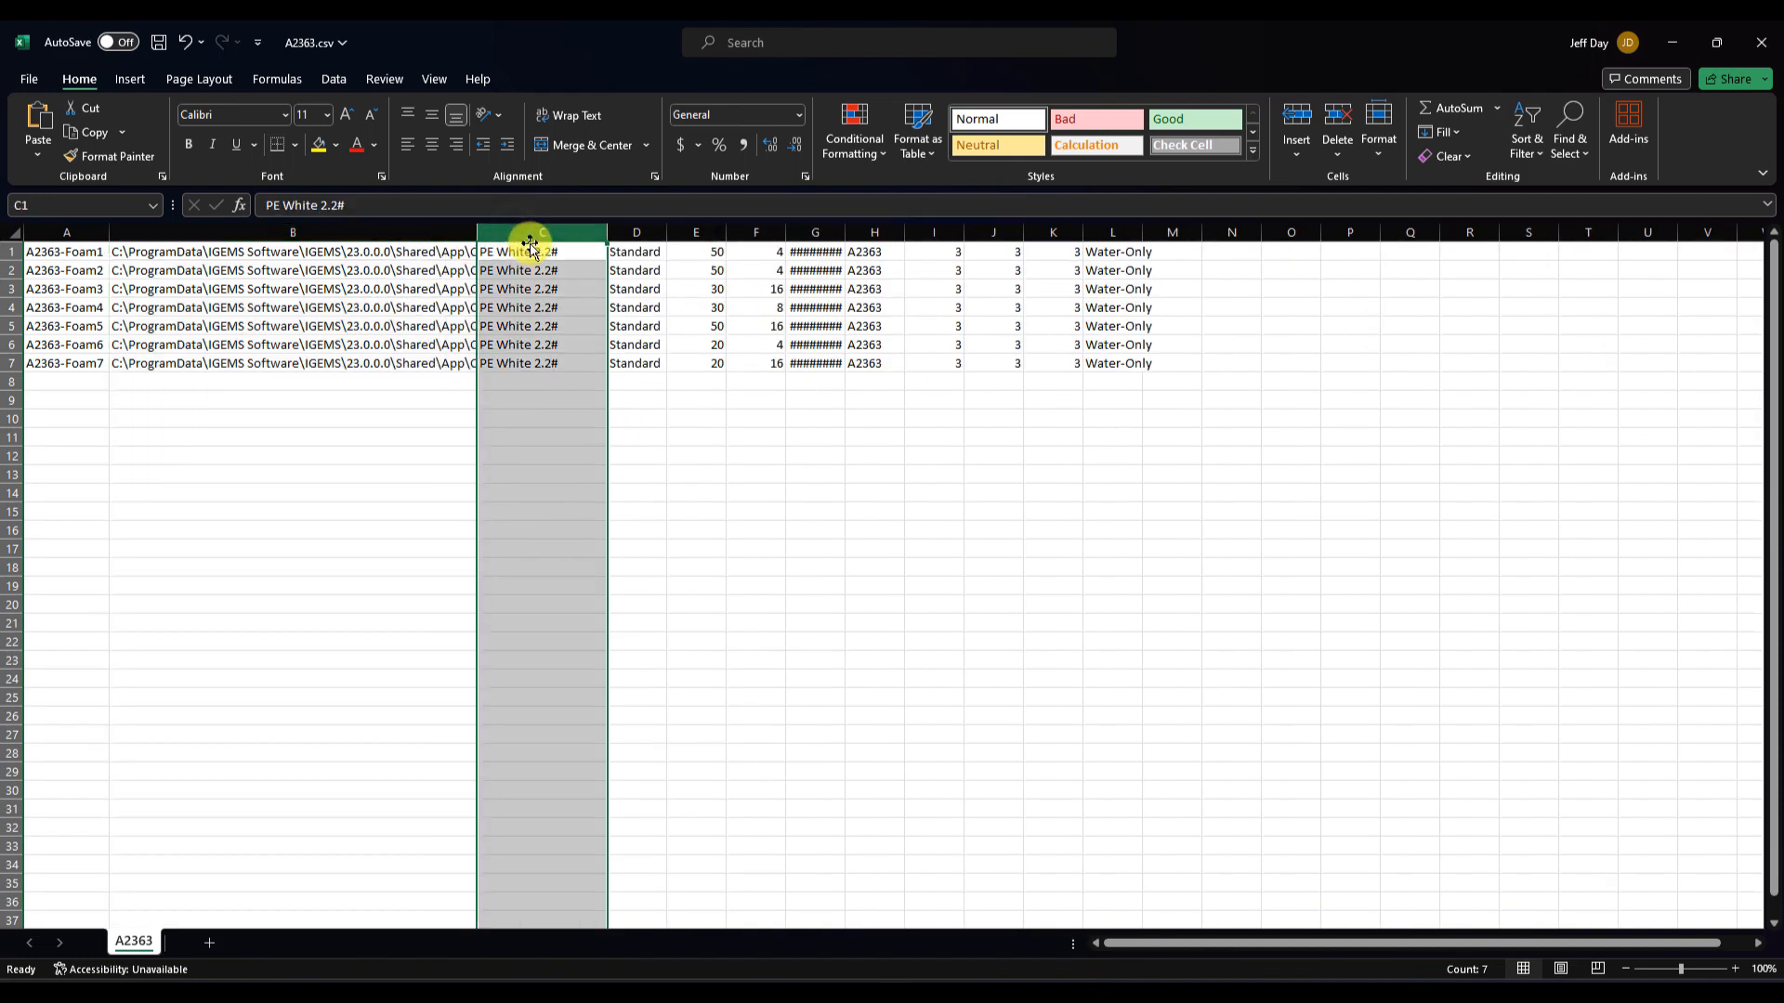
{"action": "left_click", "coordinate": [638, 233]}
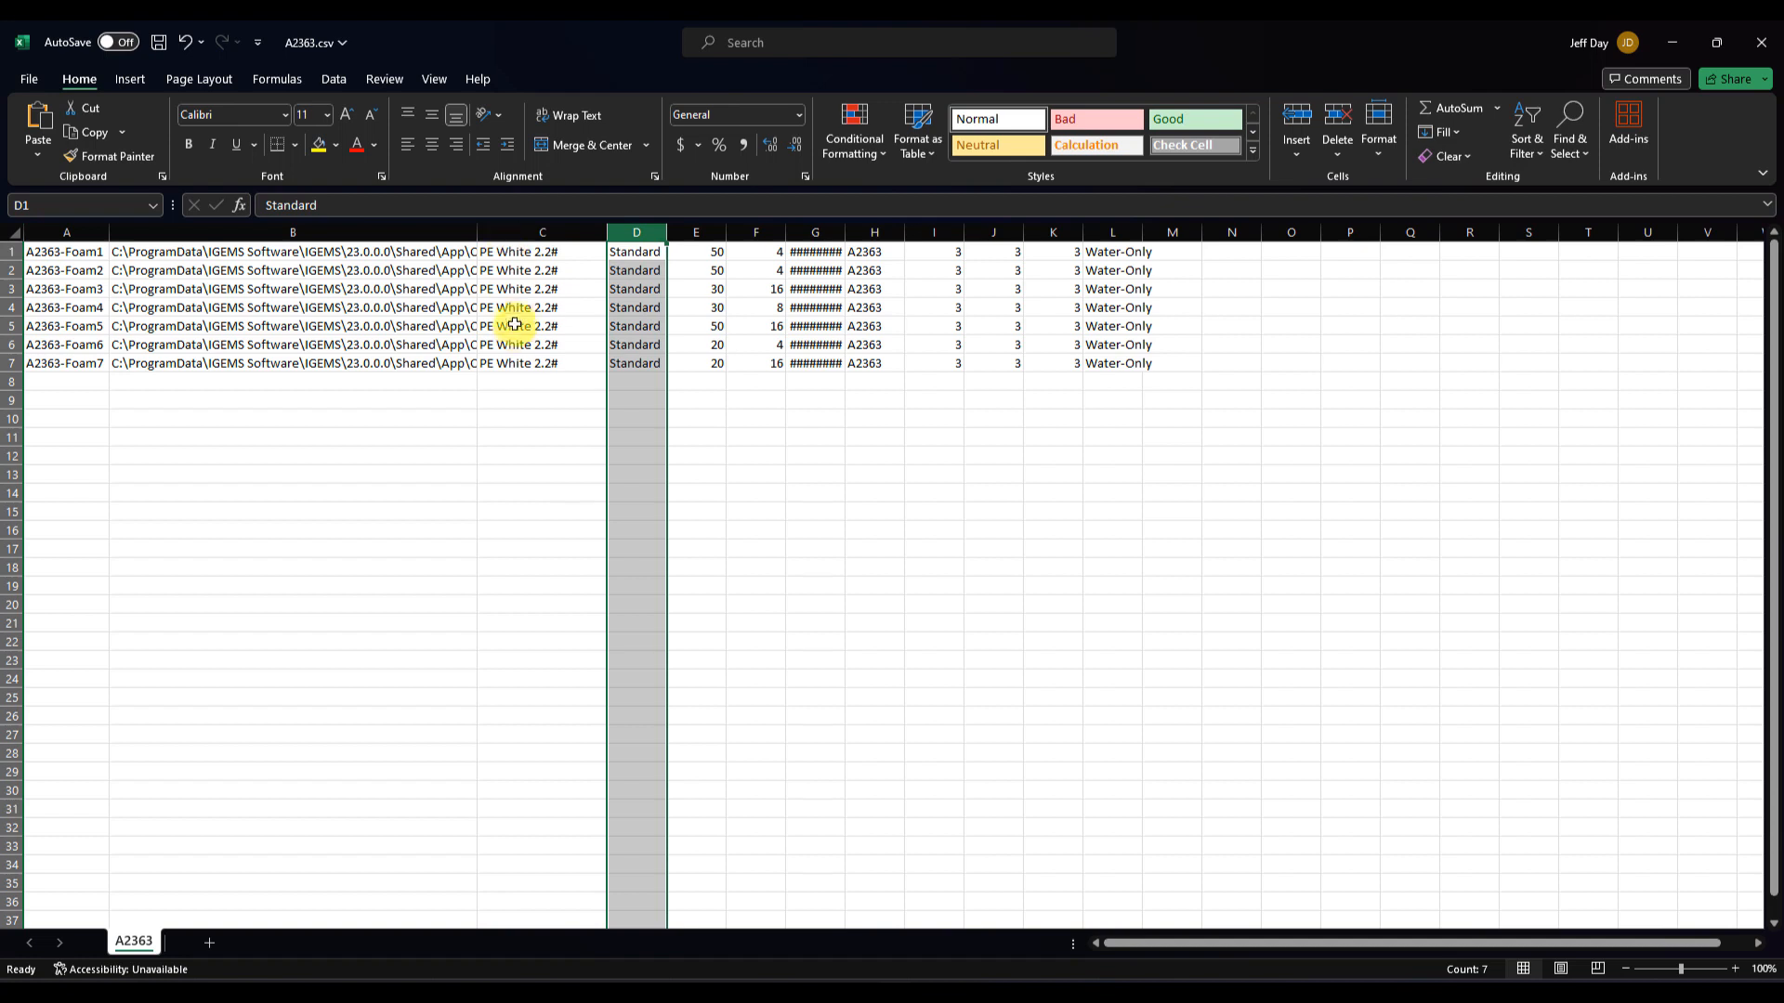
{"action": "left_click", "coordinate": [697, 232]}
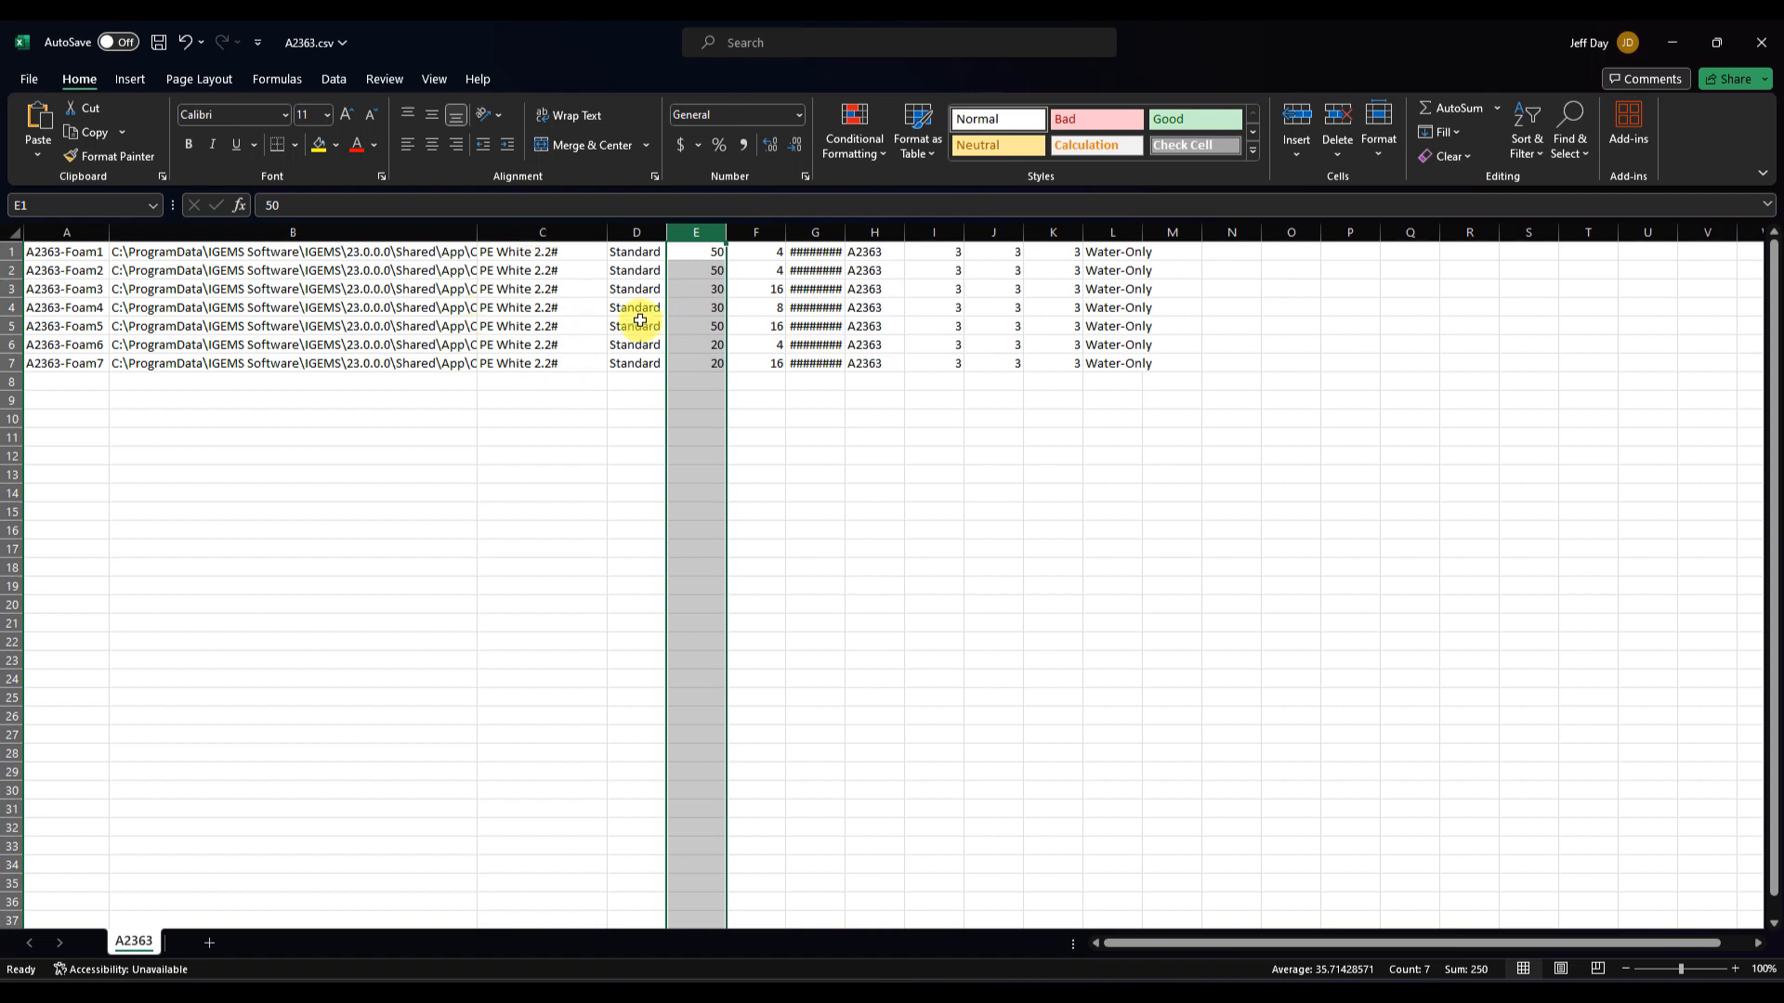
{"action": "left_click", "coordinate": [768, 232]}
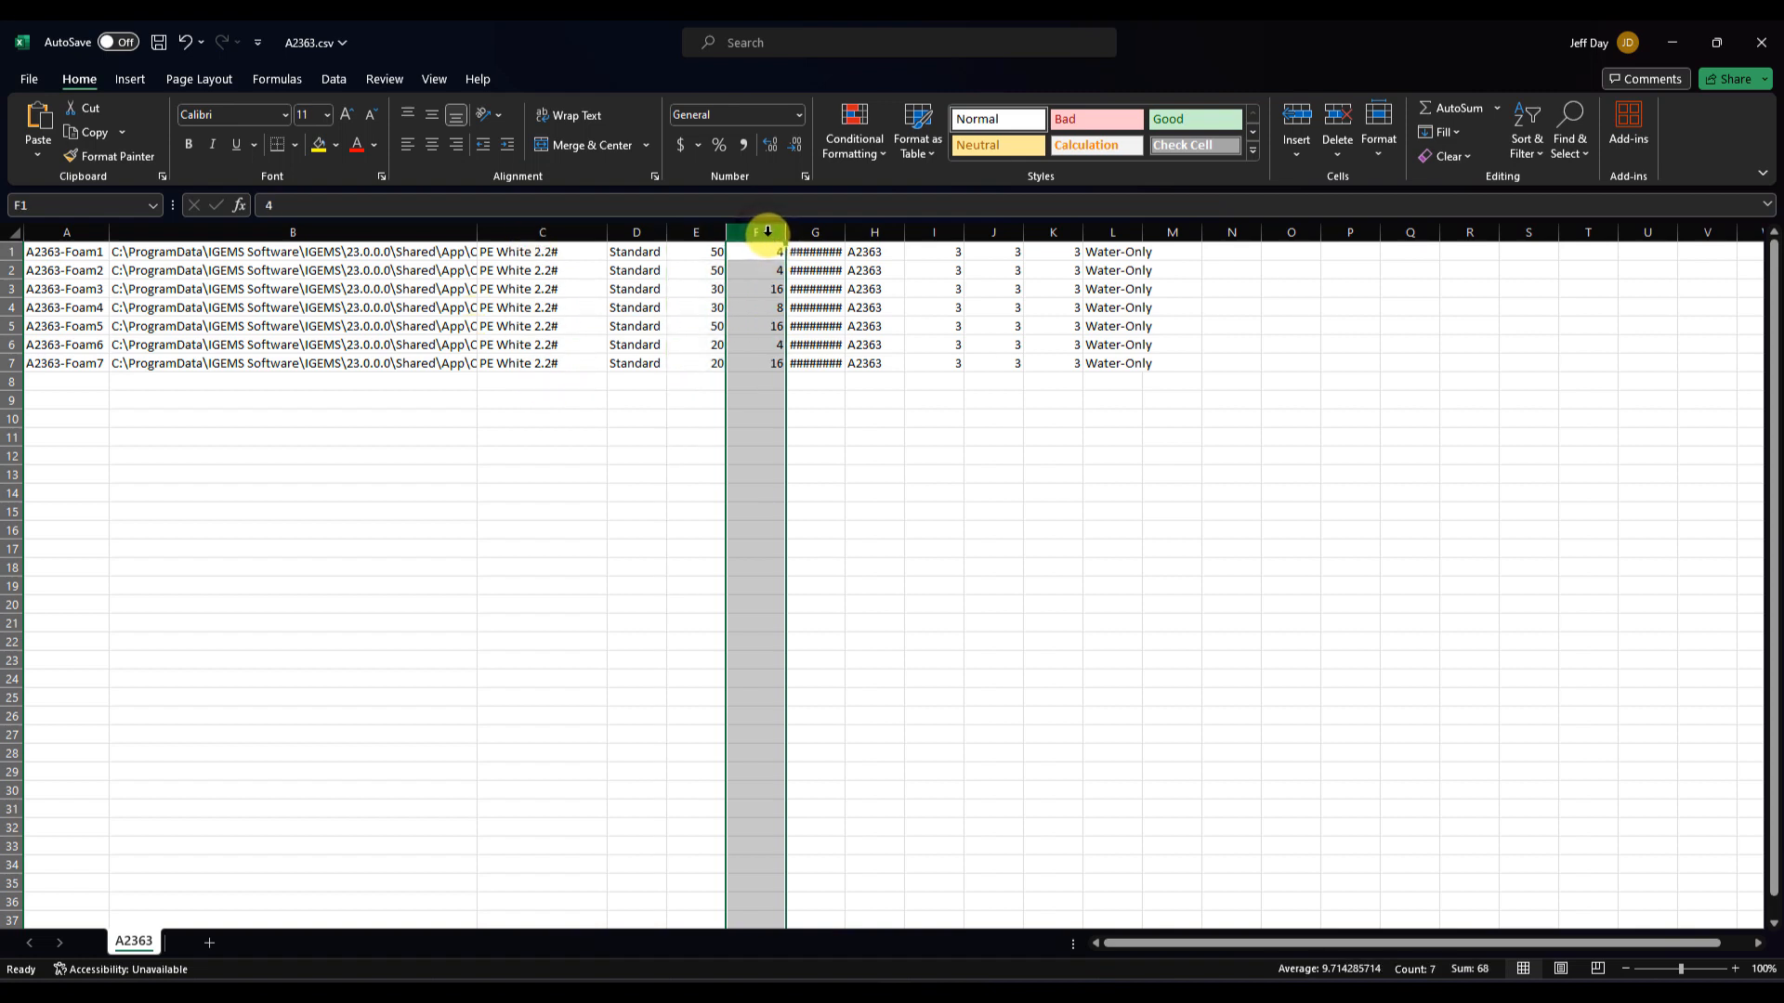
{"action": "left_click", "coordinate": [807, 232]}
{"action": "left_click_drag", "start_coordinate": [845, 232], "coordinate": [883, 239]}
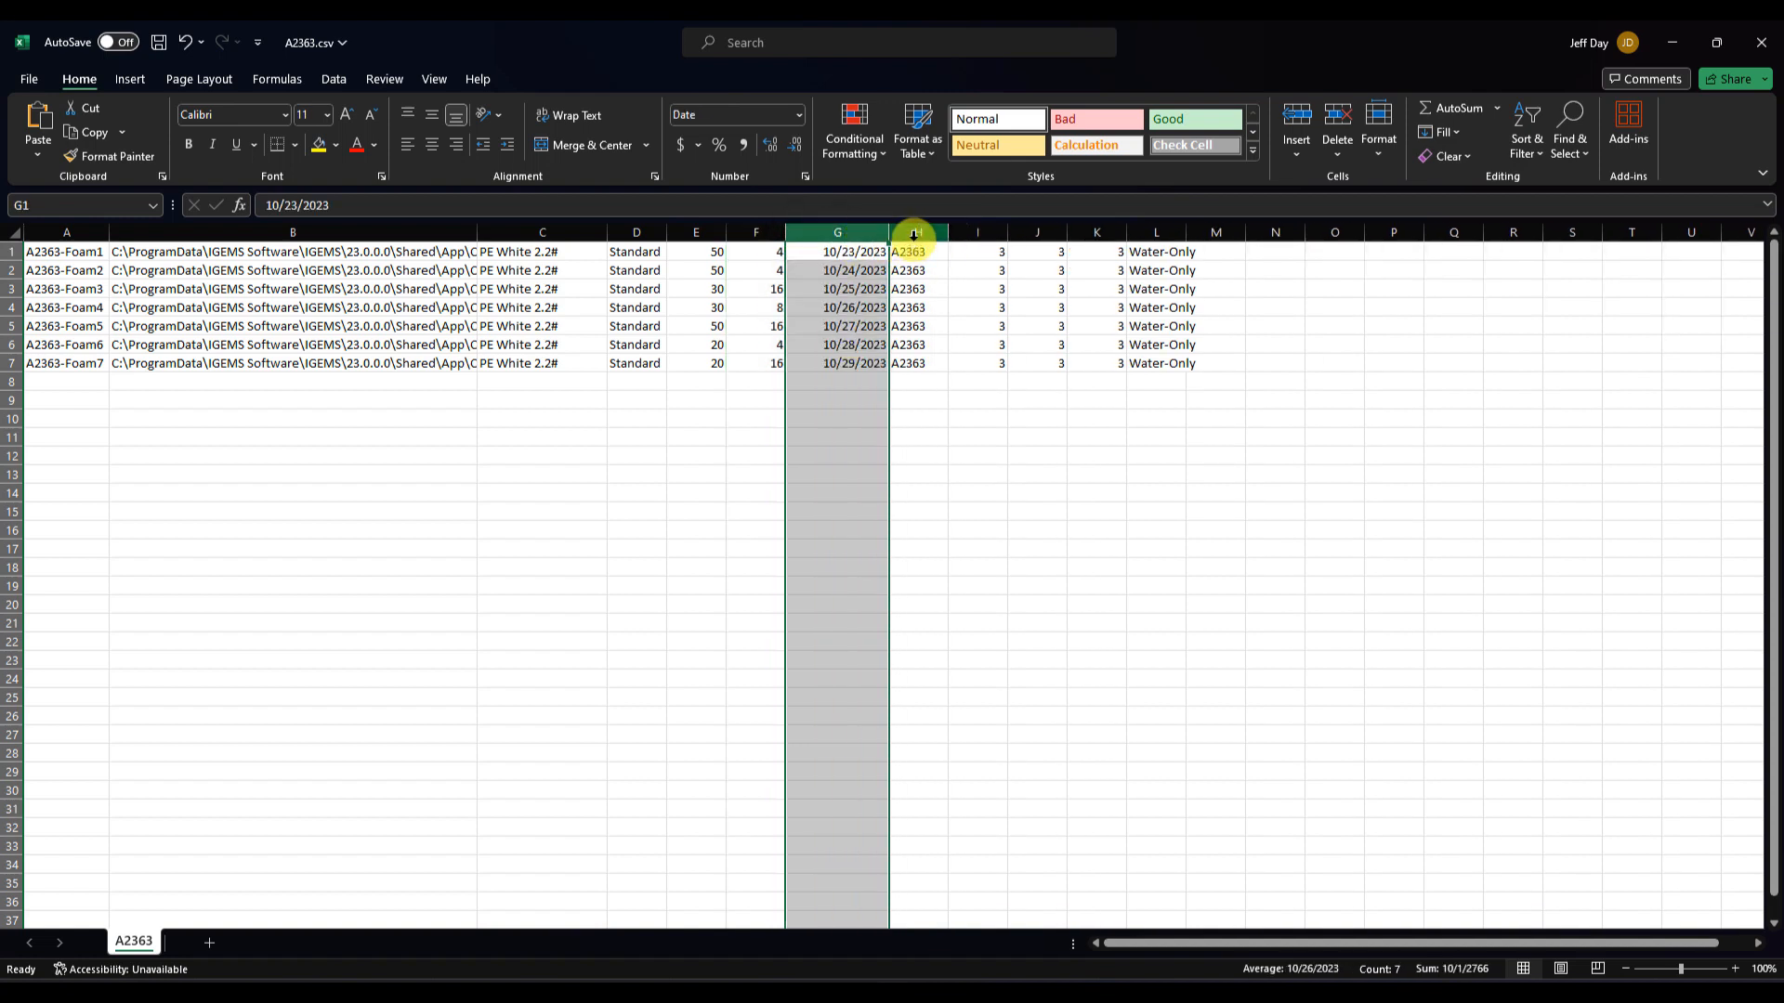
Examine columns H to L of the sample CSV, widening column L to fit its text, and close the workbook
{"action": "left_click", "coordinate": [914, 234]}
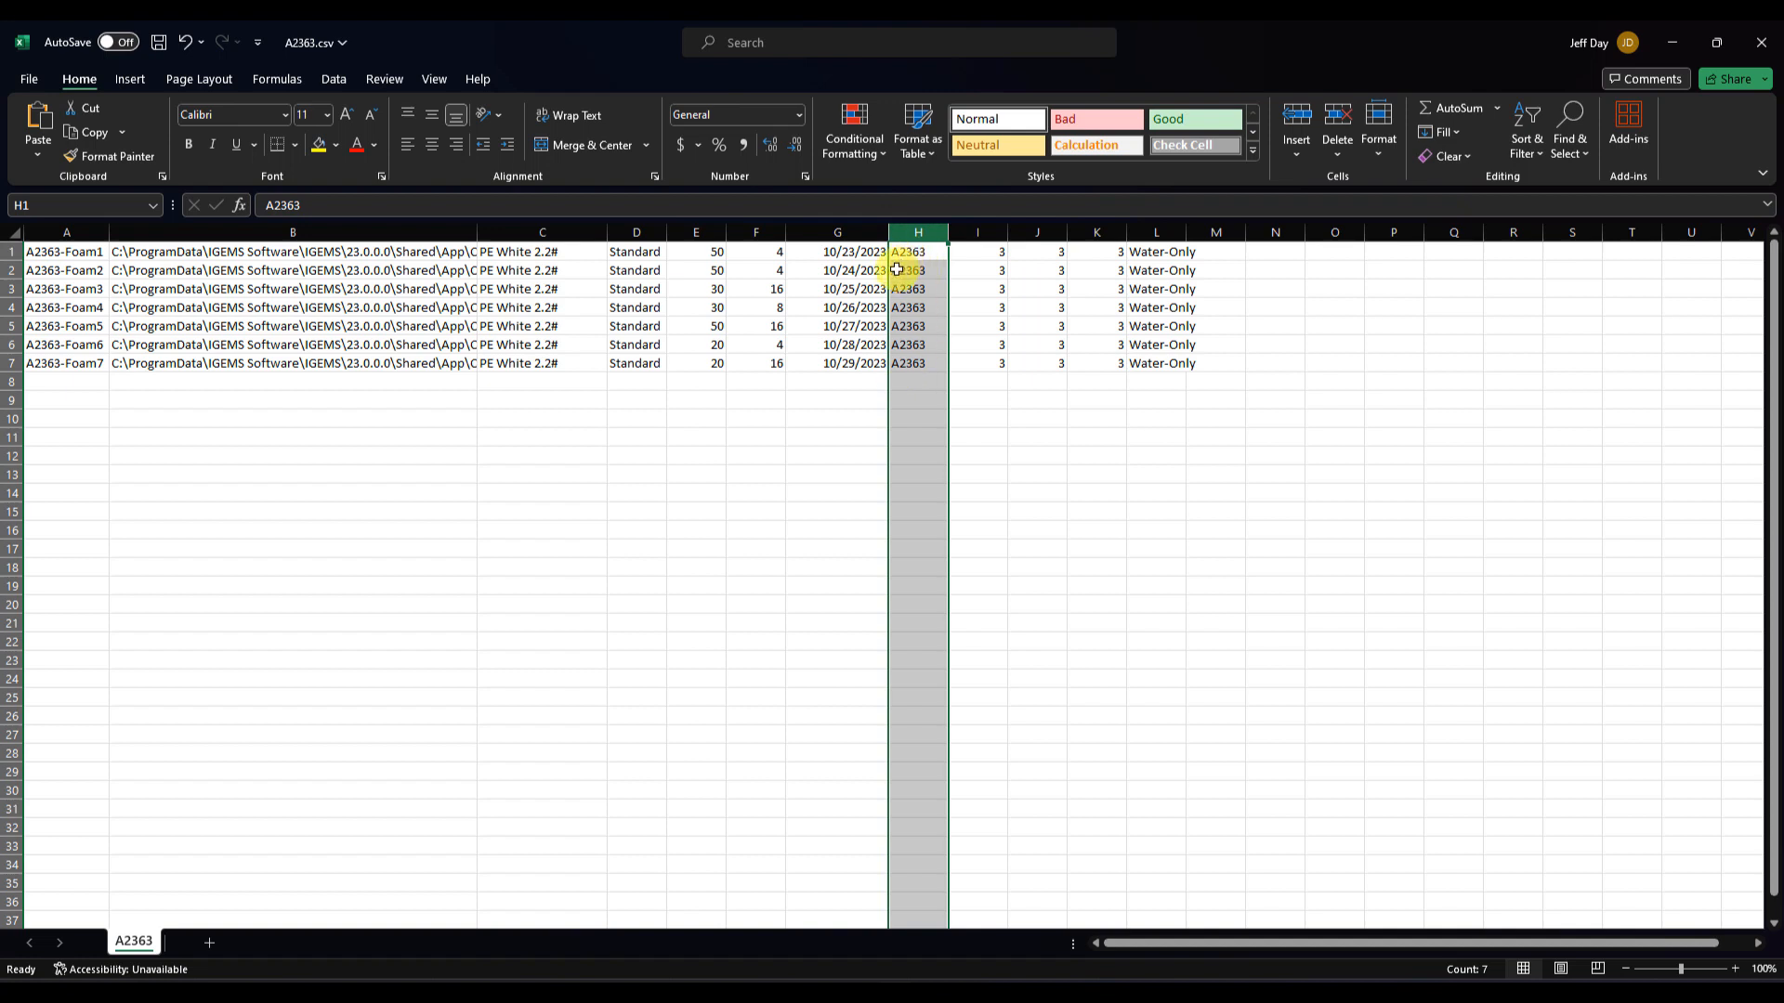
{"action": "left_click", "coordinate": [967, 233]}
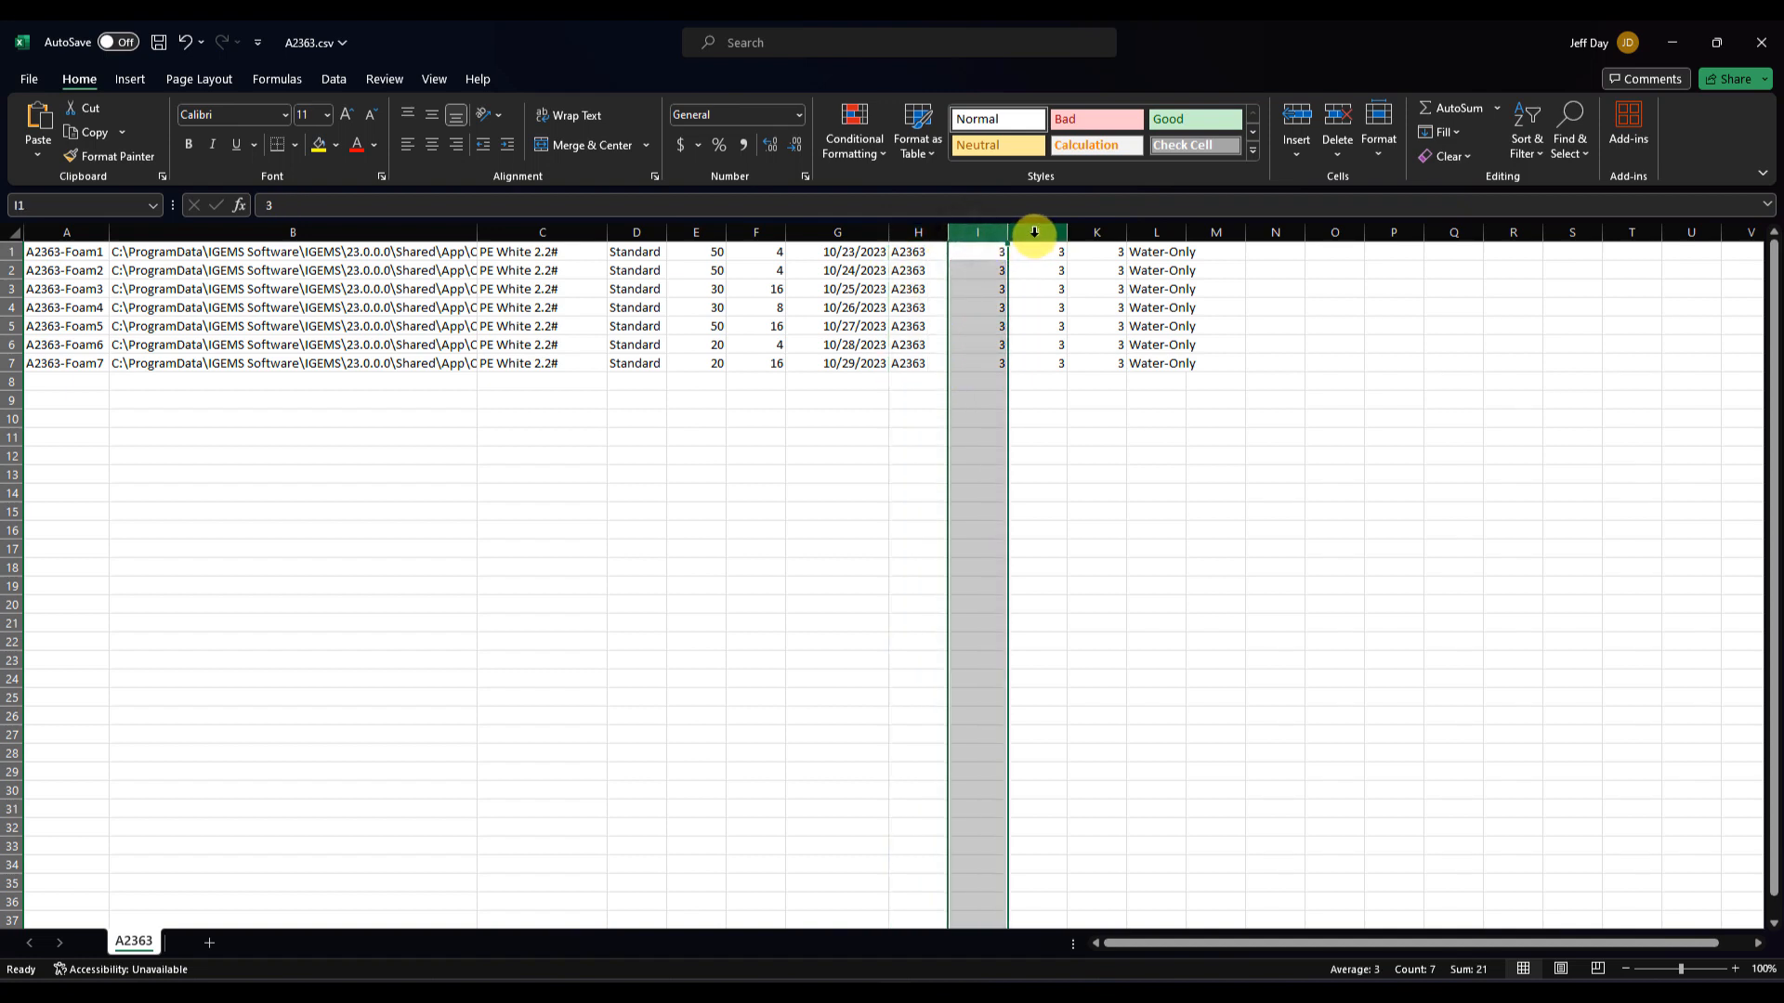
{"action": "left_click", "coordinate": [1034, 233]}
{"action": "left_click", "coordinate": [979, 233]}
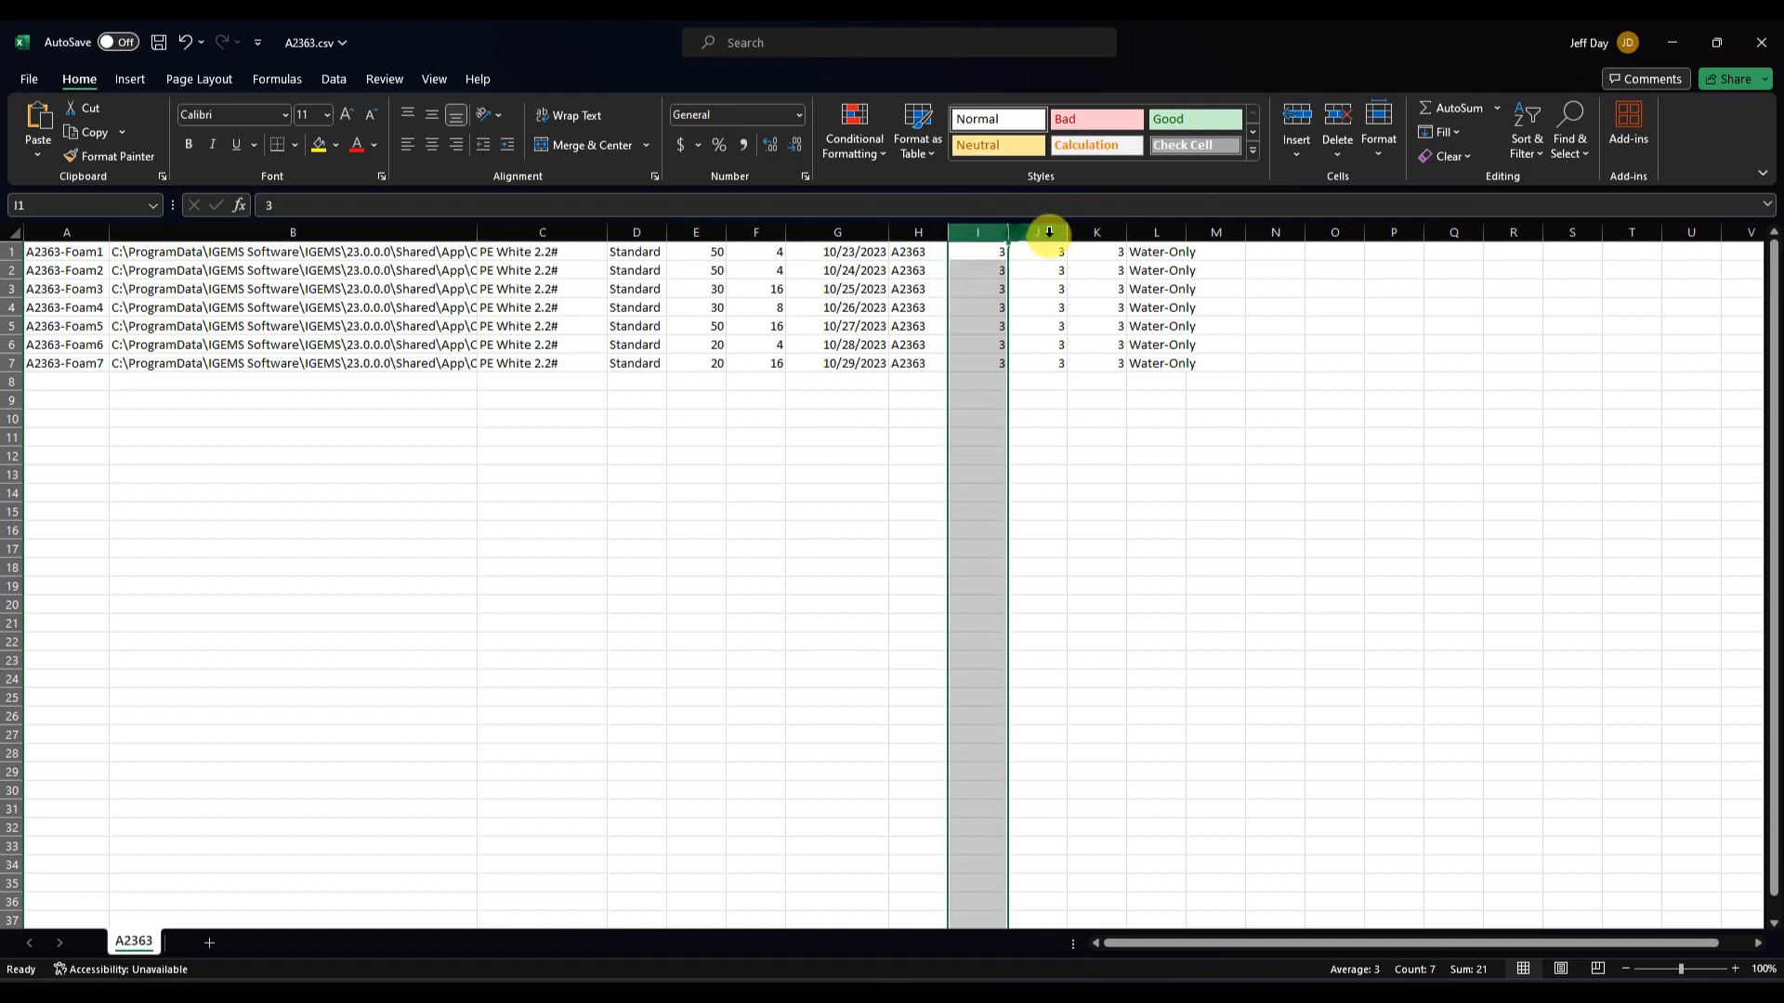
{"action": "left_click", "coordinate": [1089, 234]}
{"action": "left_click", "coordinate": [1152, 234]}
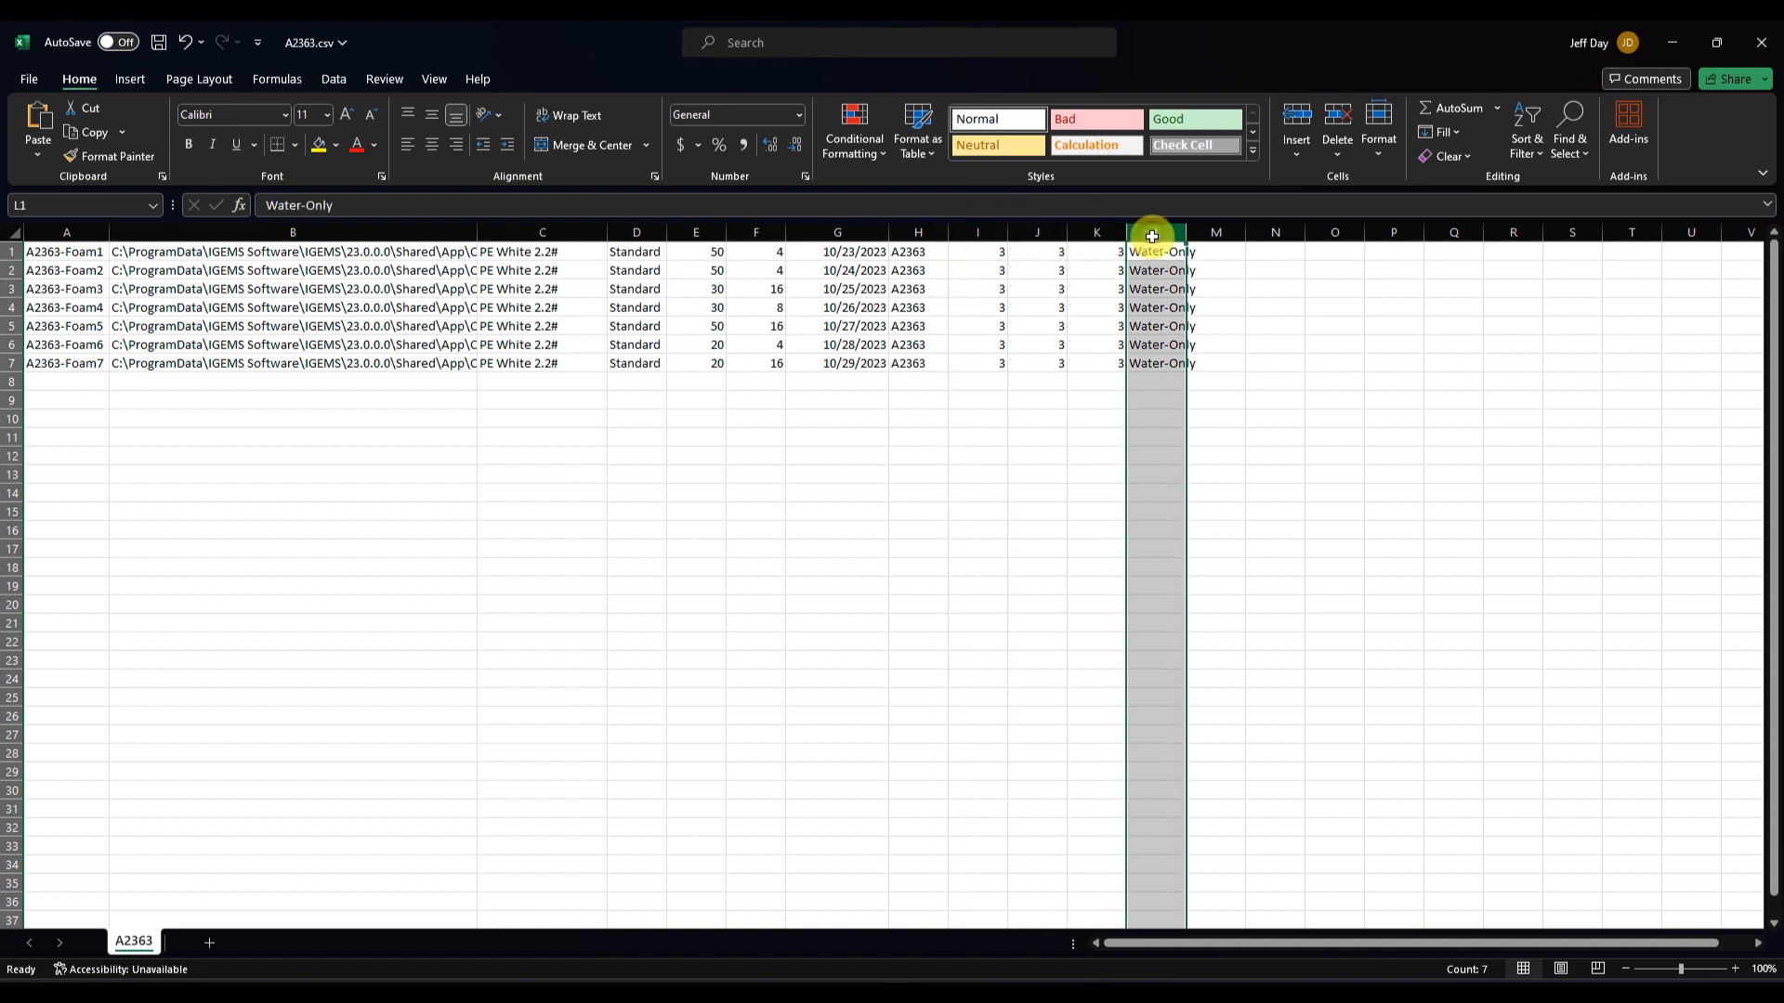
{"action": "left_click_drag", "start_coordinate": [1185, 232], "coordinate": [1207, 232]}
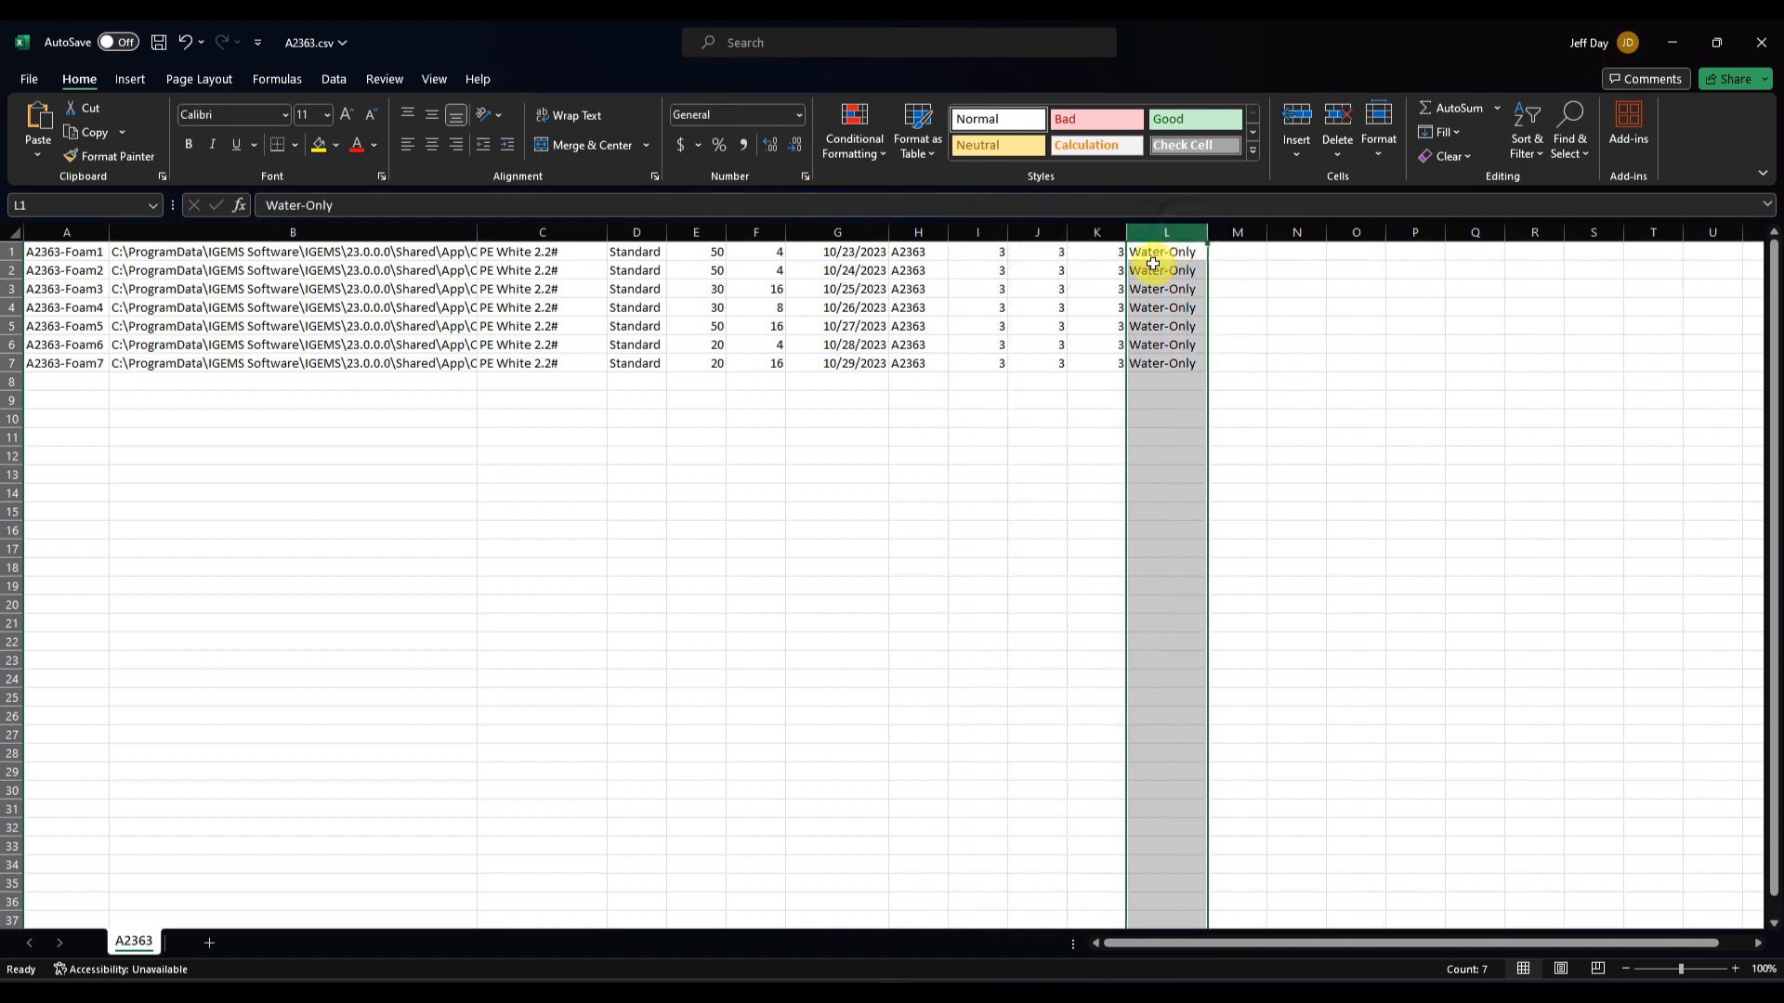
{"action": "left_click", "coordinate": [1157, 367]}
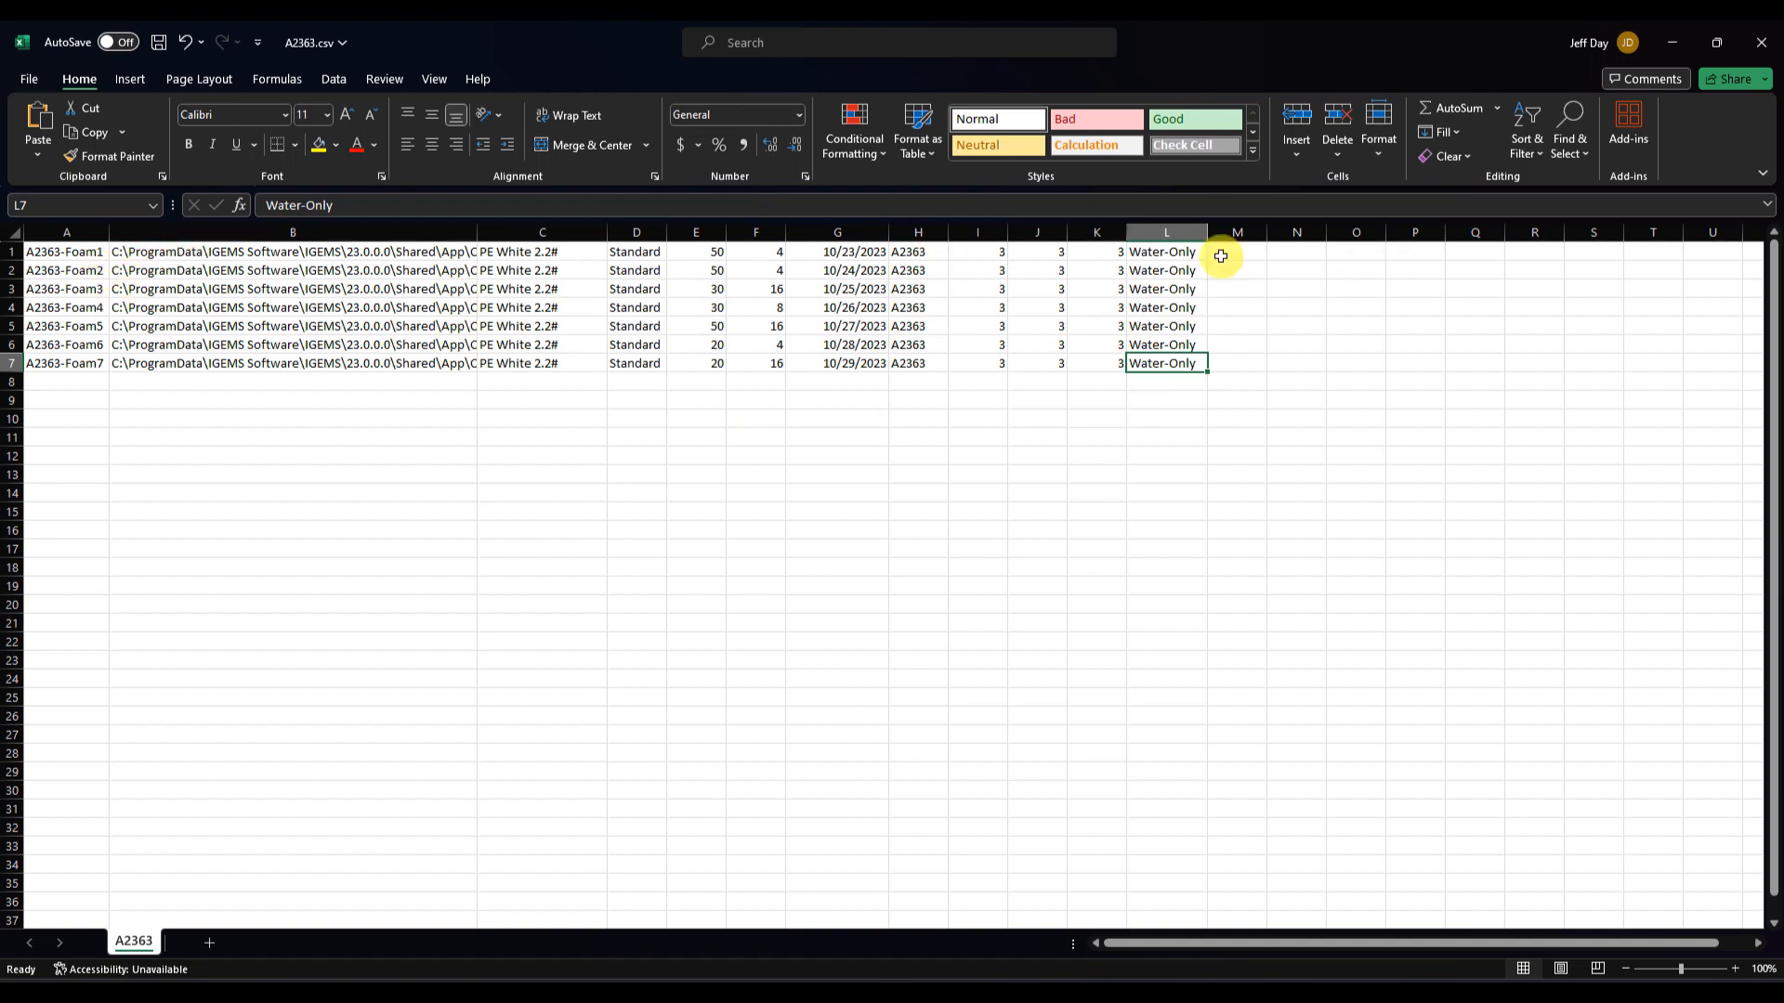
{"action": "left_click", "coordinate": [1760, 43]}
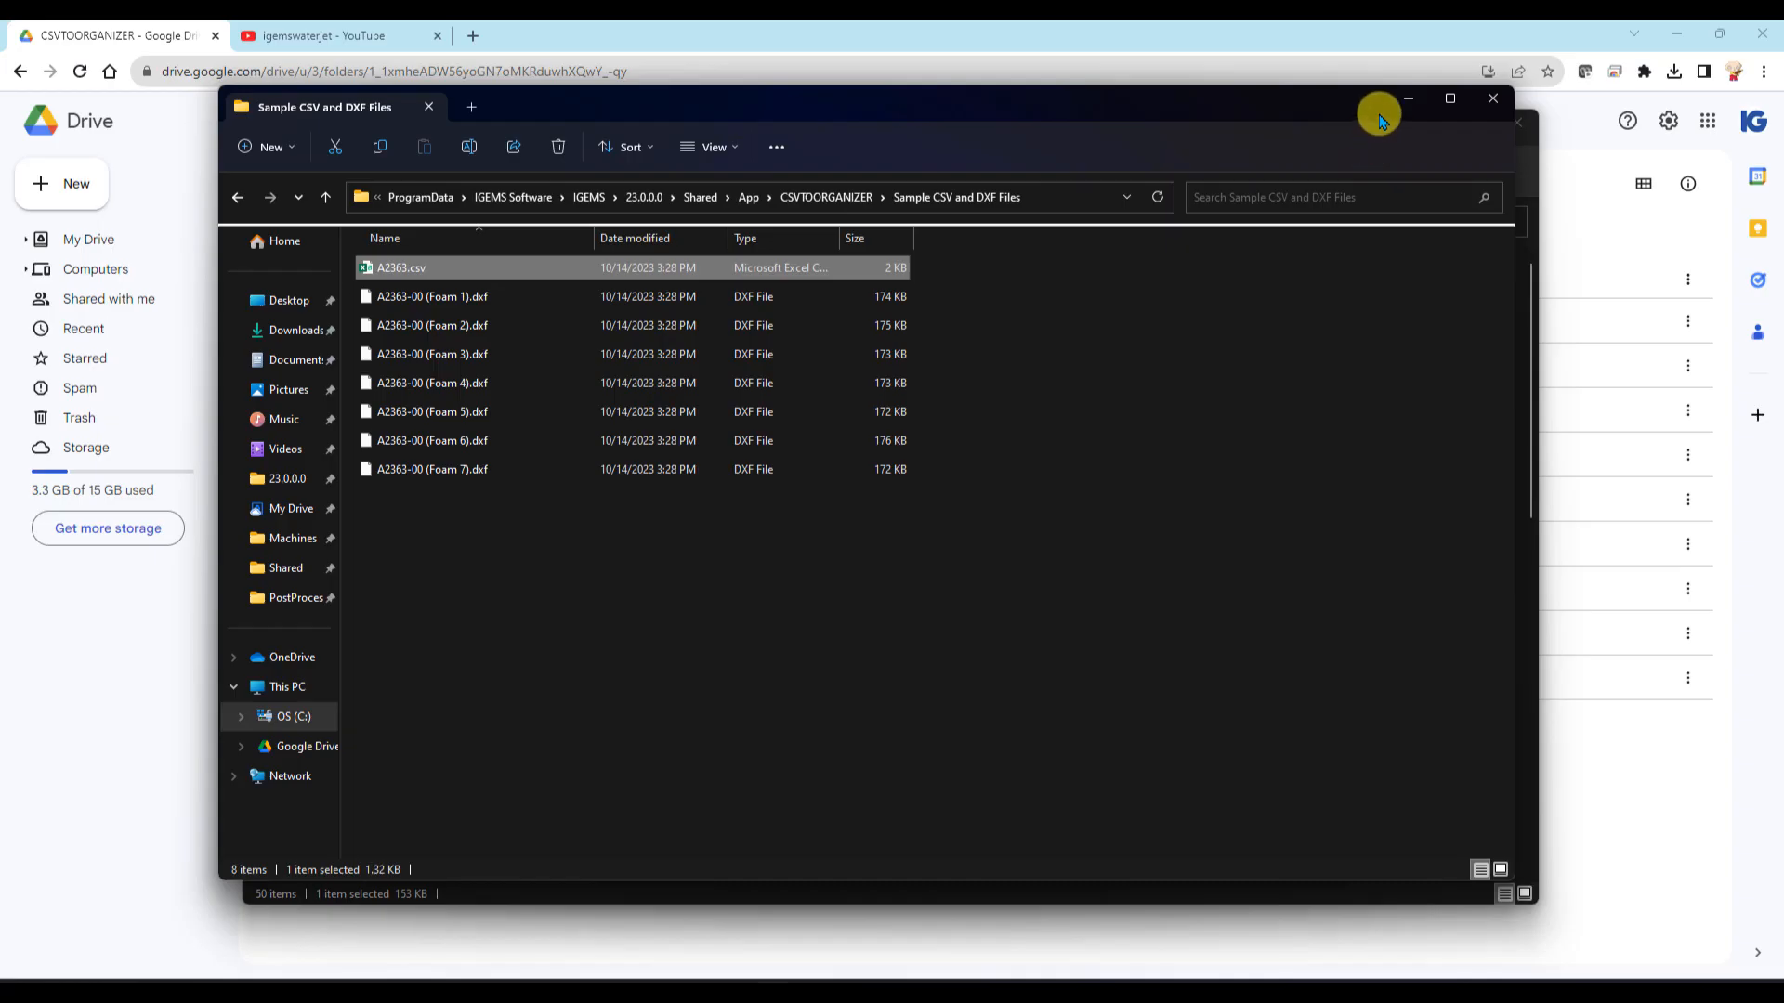
Switch to IGEMS R2023 and set the drawing's length units to Millimeters
{"action": "left_click", "coordinate": [977, 980]}
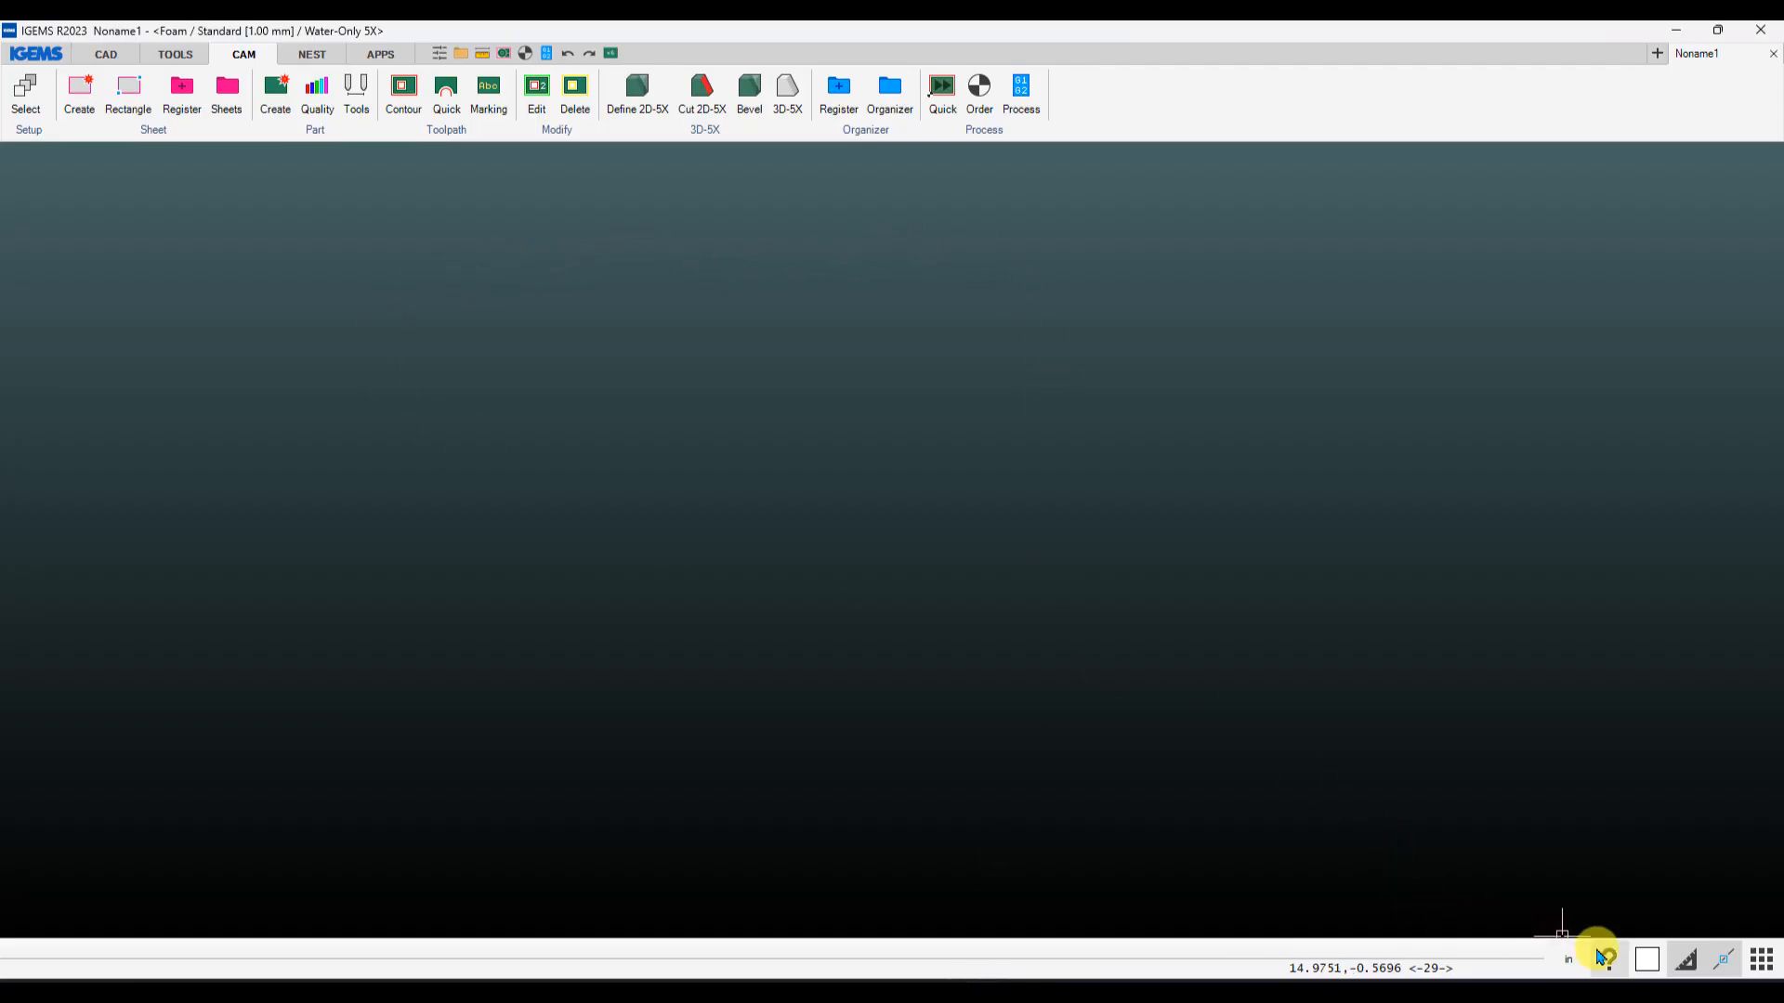
{"action": "left_click", "coordinate": [1570, 962]}
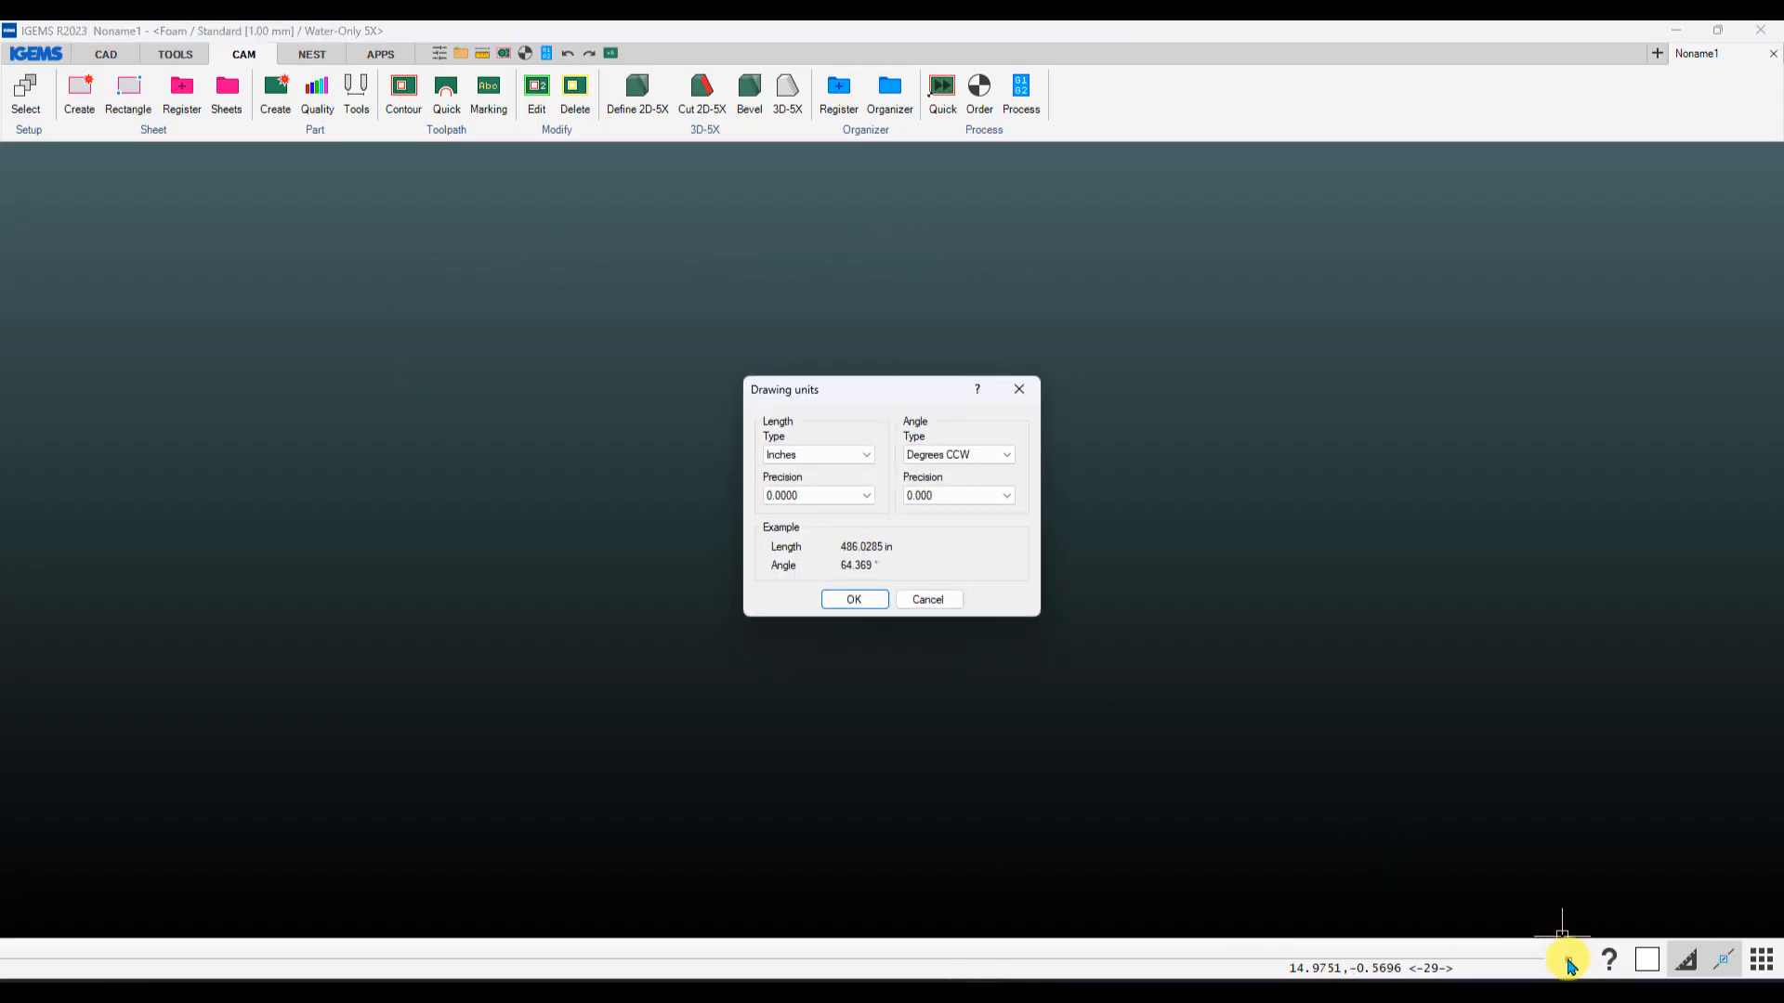
{"action": "left_click", "coordinate": [807, 455]}
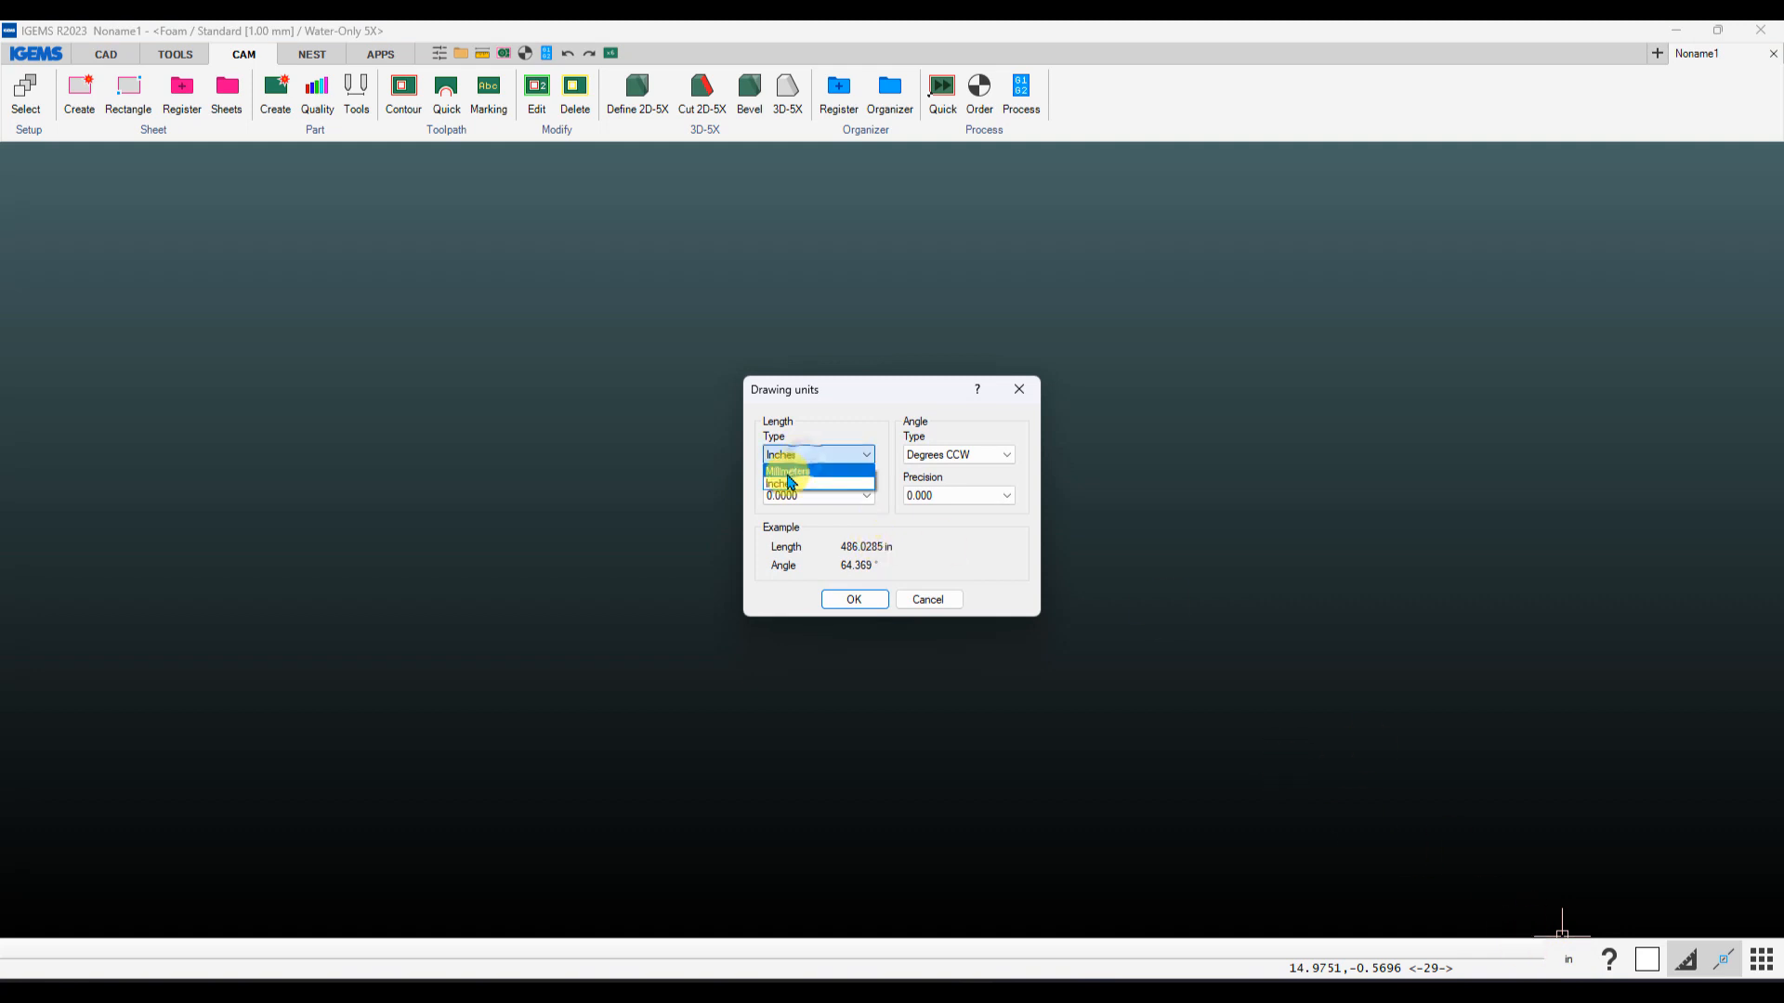
{"action": "left_click", "coordinate": [797, 482]}
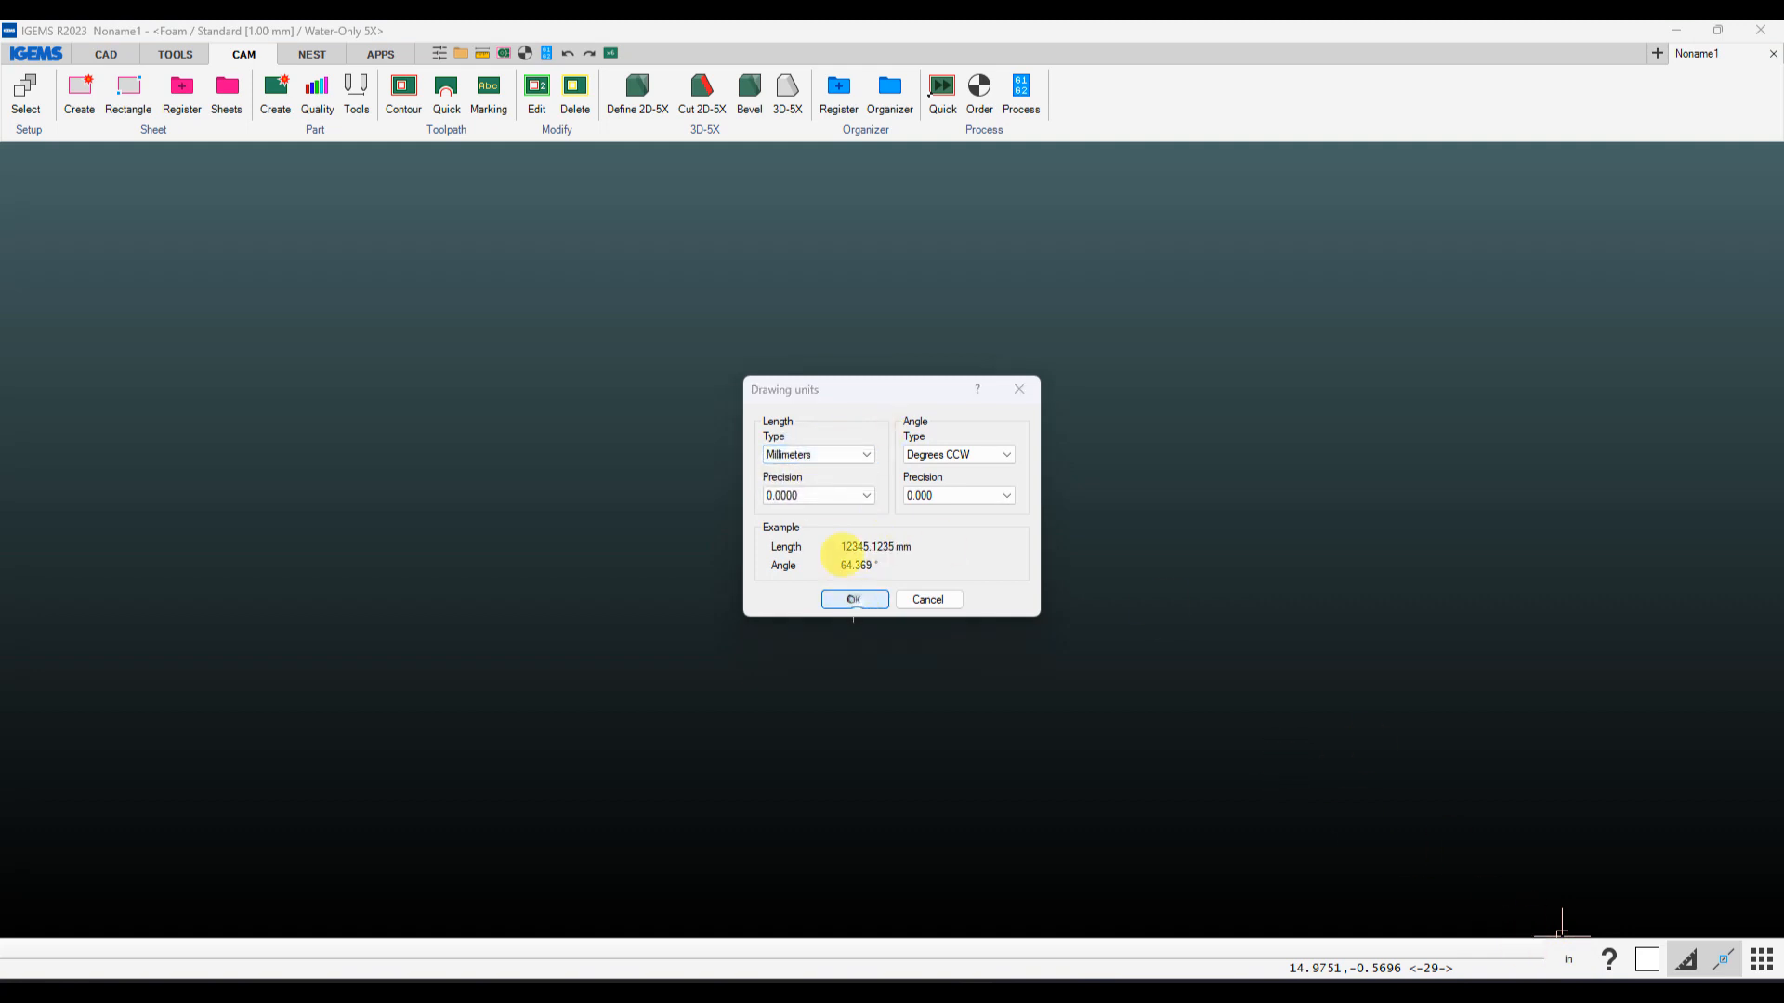
{"action": "left_click", "coordinate": [853, 599]}
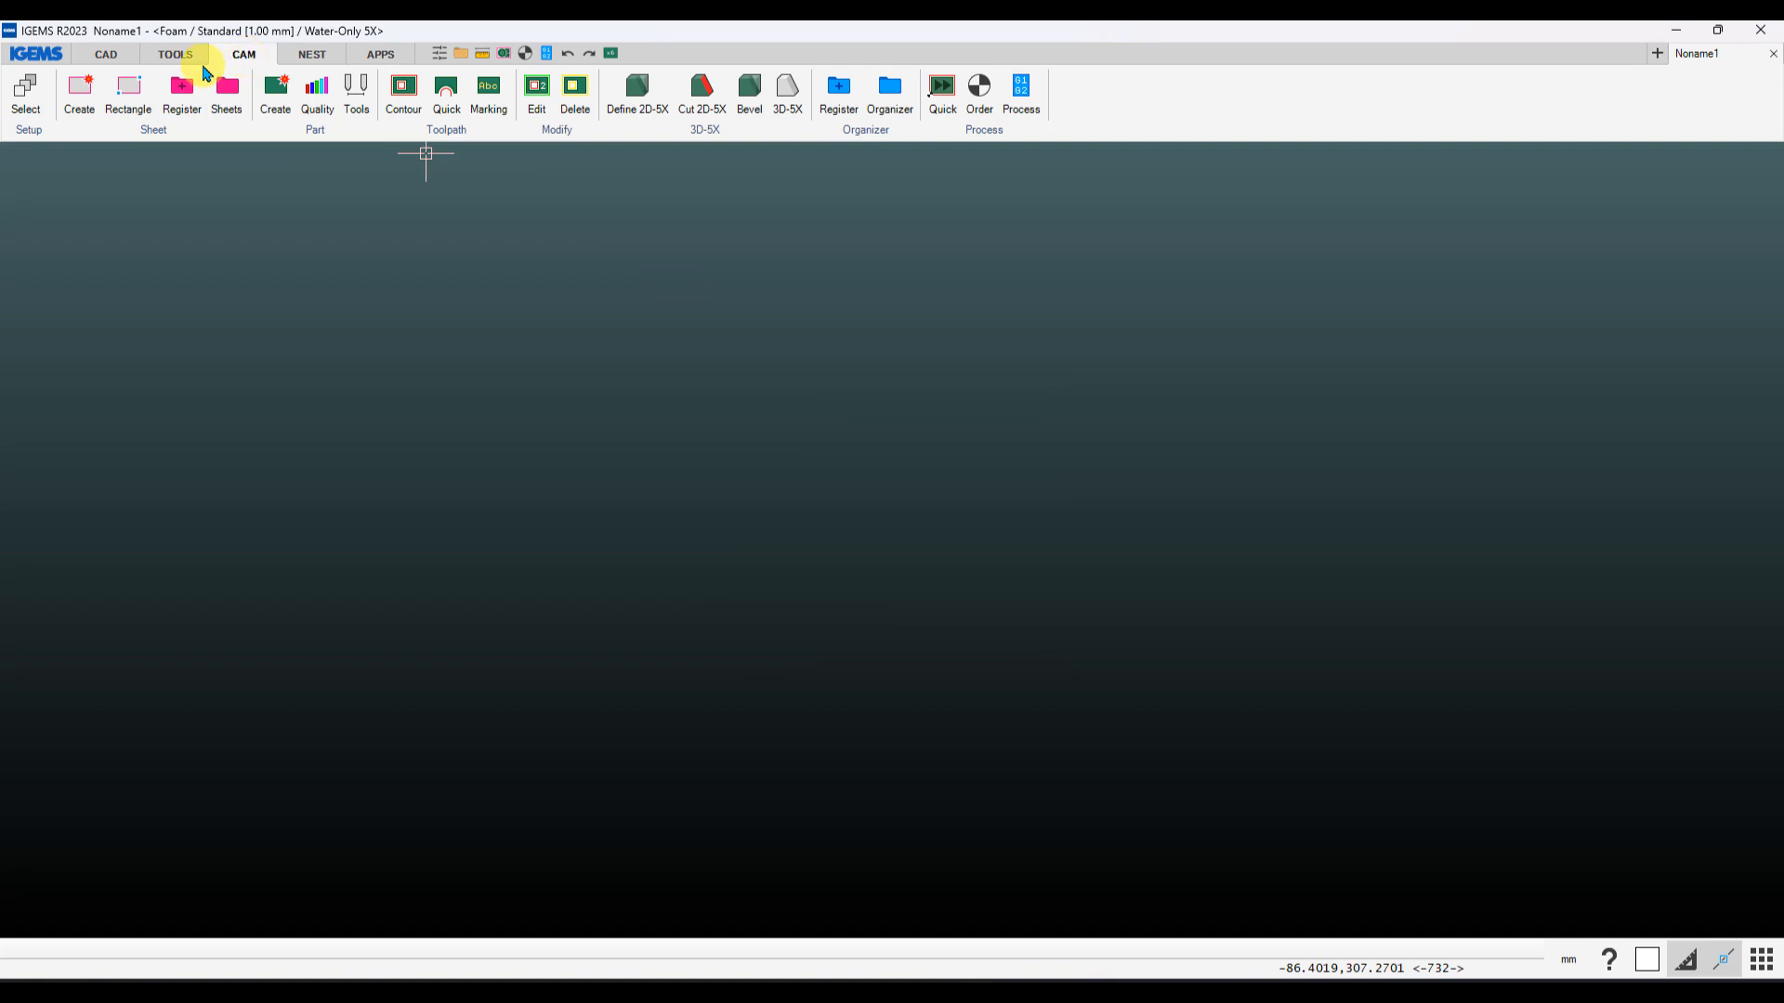
Add a new material named PE White 2.2# in the material setup, based on the existing Foam material
{"action": "left_click", "coordinate": [28, 93]}
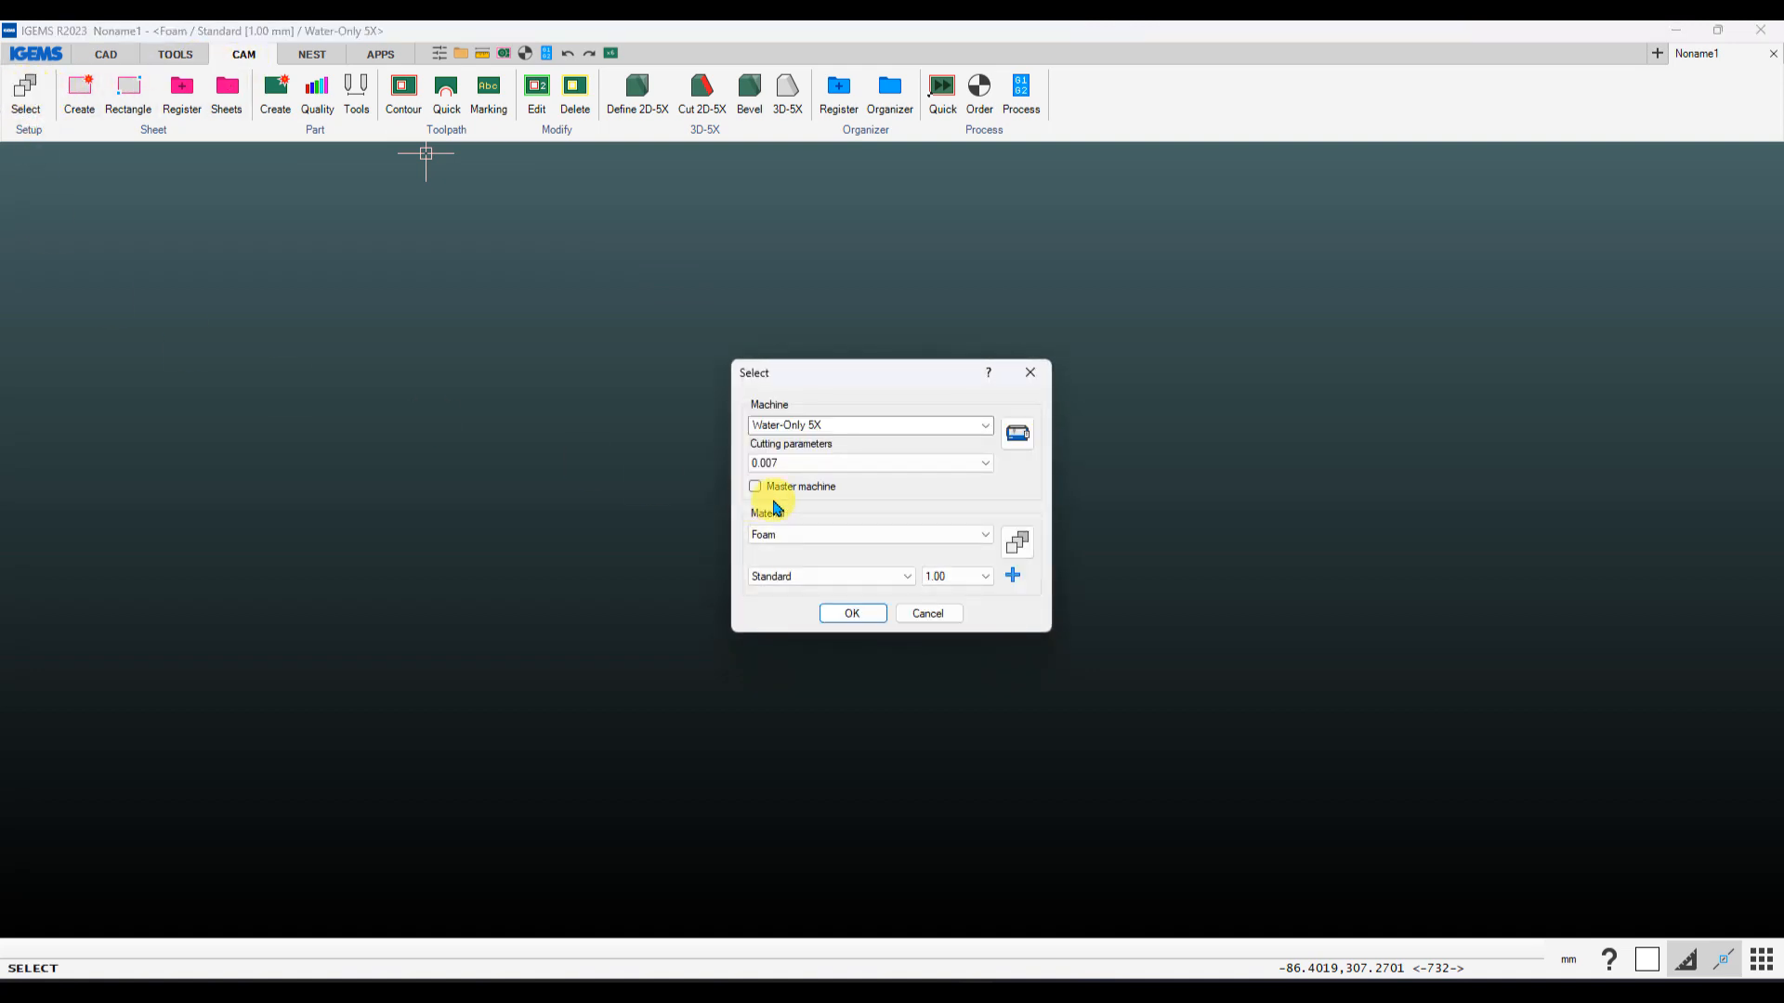
{"action": "left_click", "coordinate": [848, 538]}
{"action": "left_click", "coordinate": [830, 548]}
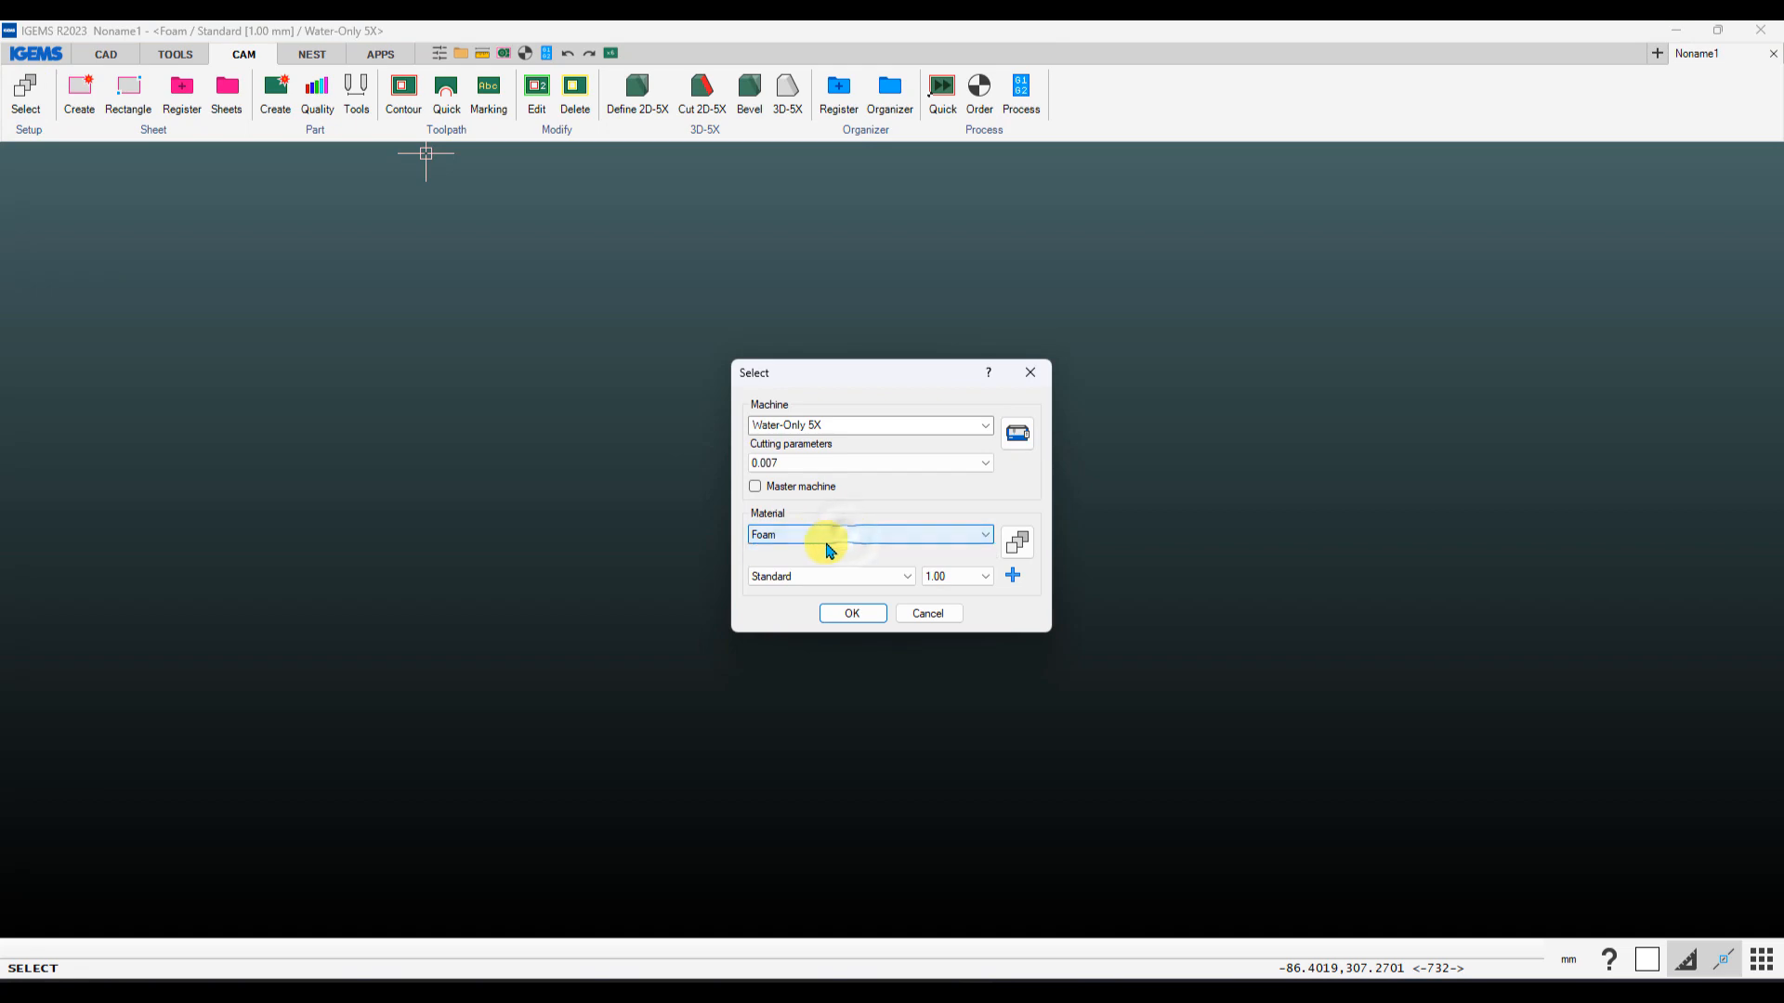
{"action": "left_click", "coordinate": [1019, 543]}
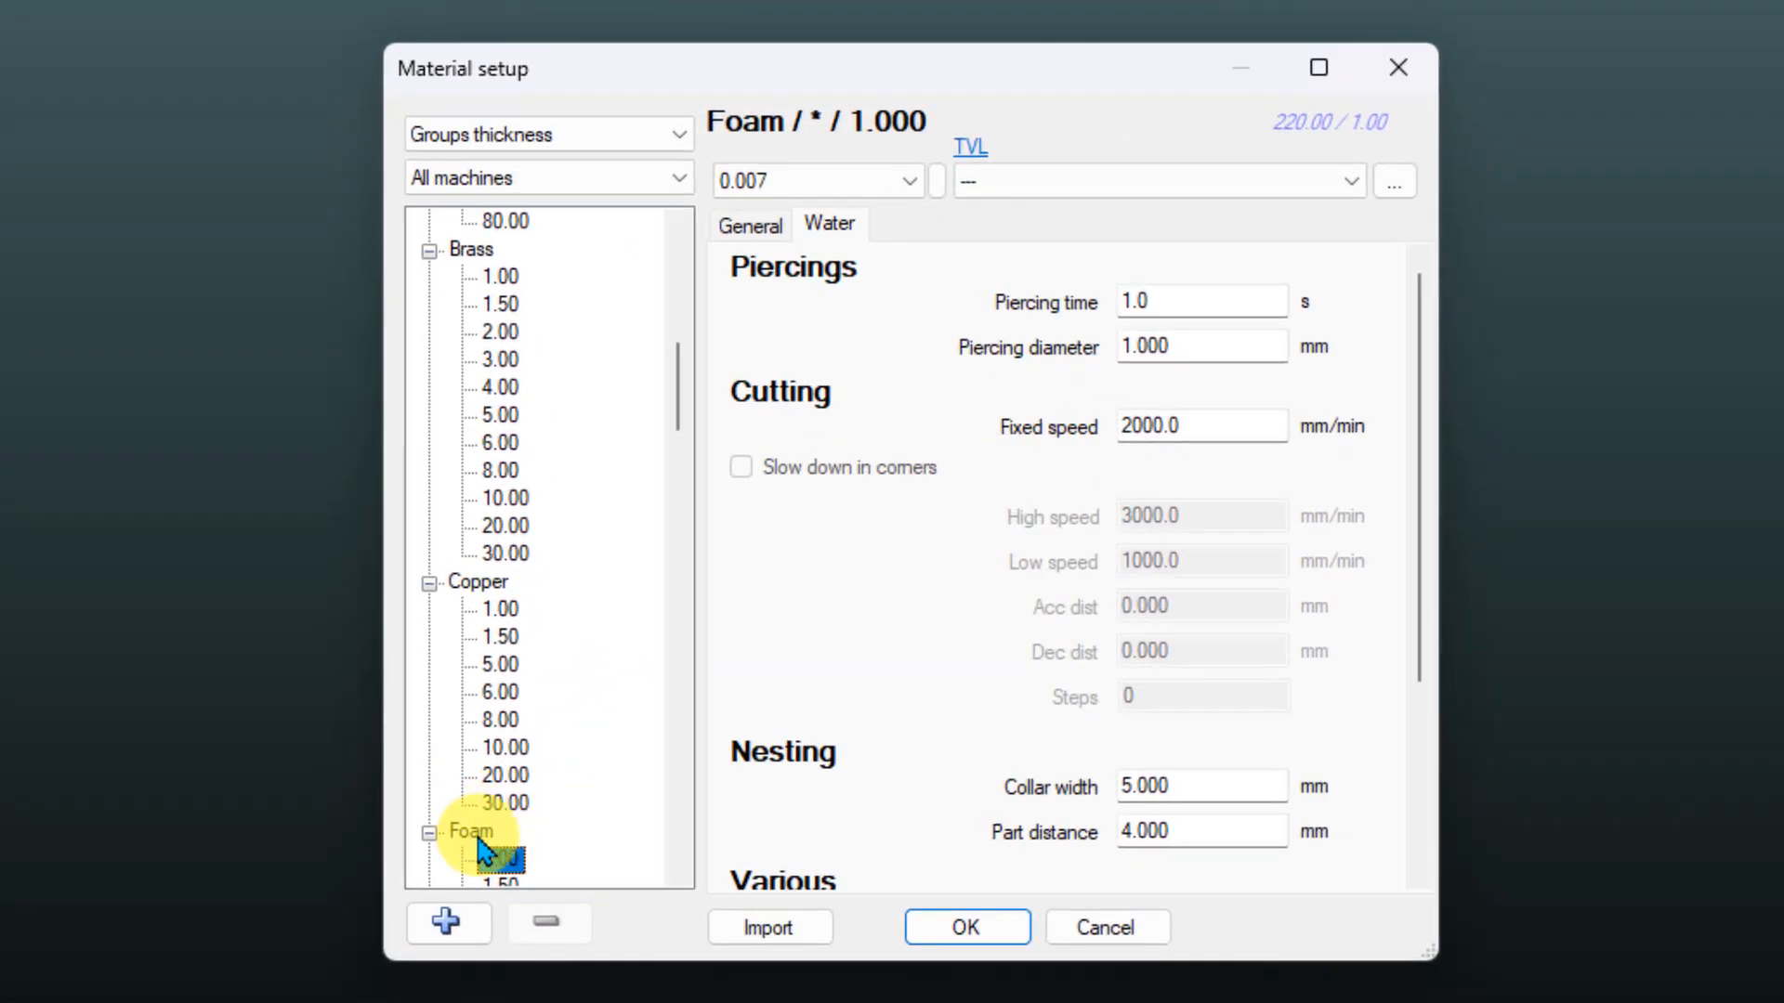
{"action": "left_click", "coordinate": [472, 831]}
{"action": "left_click", "coordinate": [447, 920]}
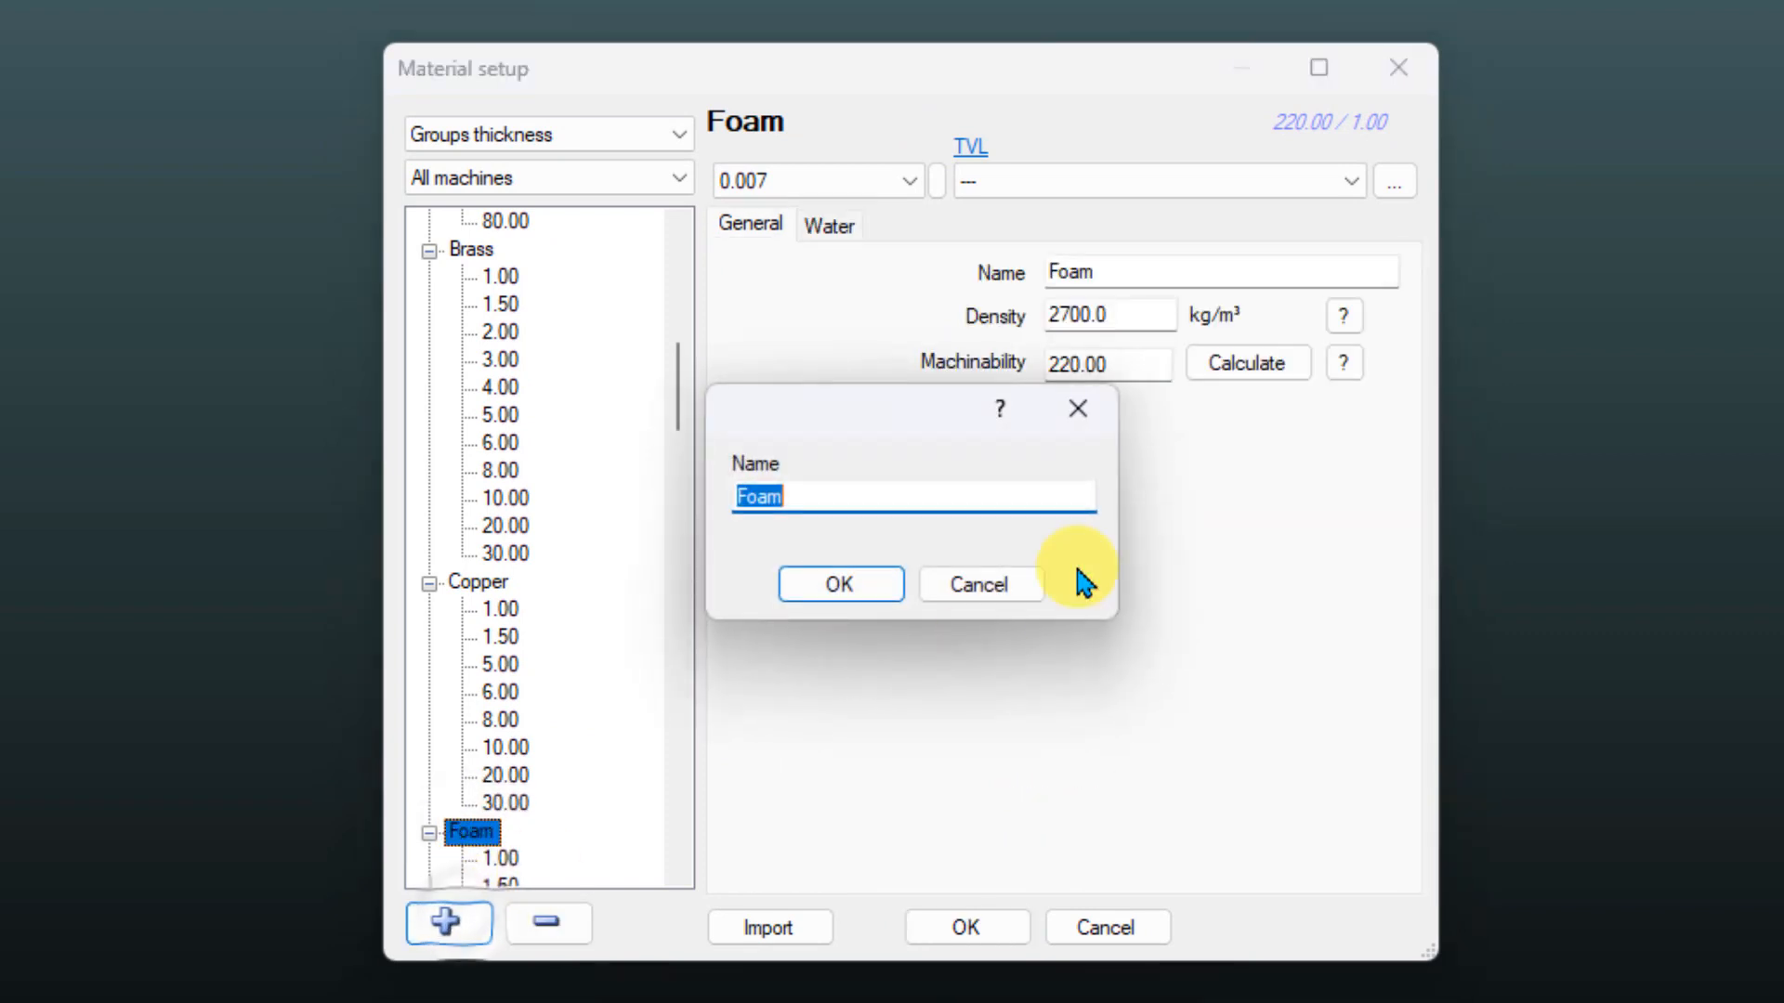
{"action": "type", "text": "pe"}
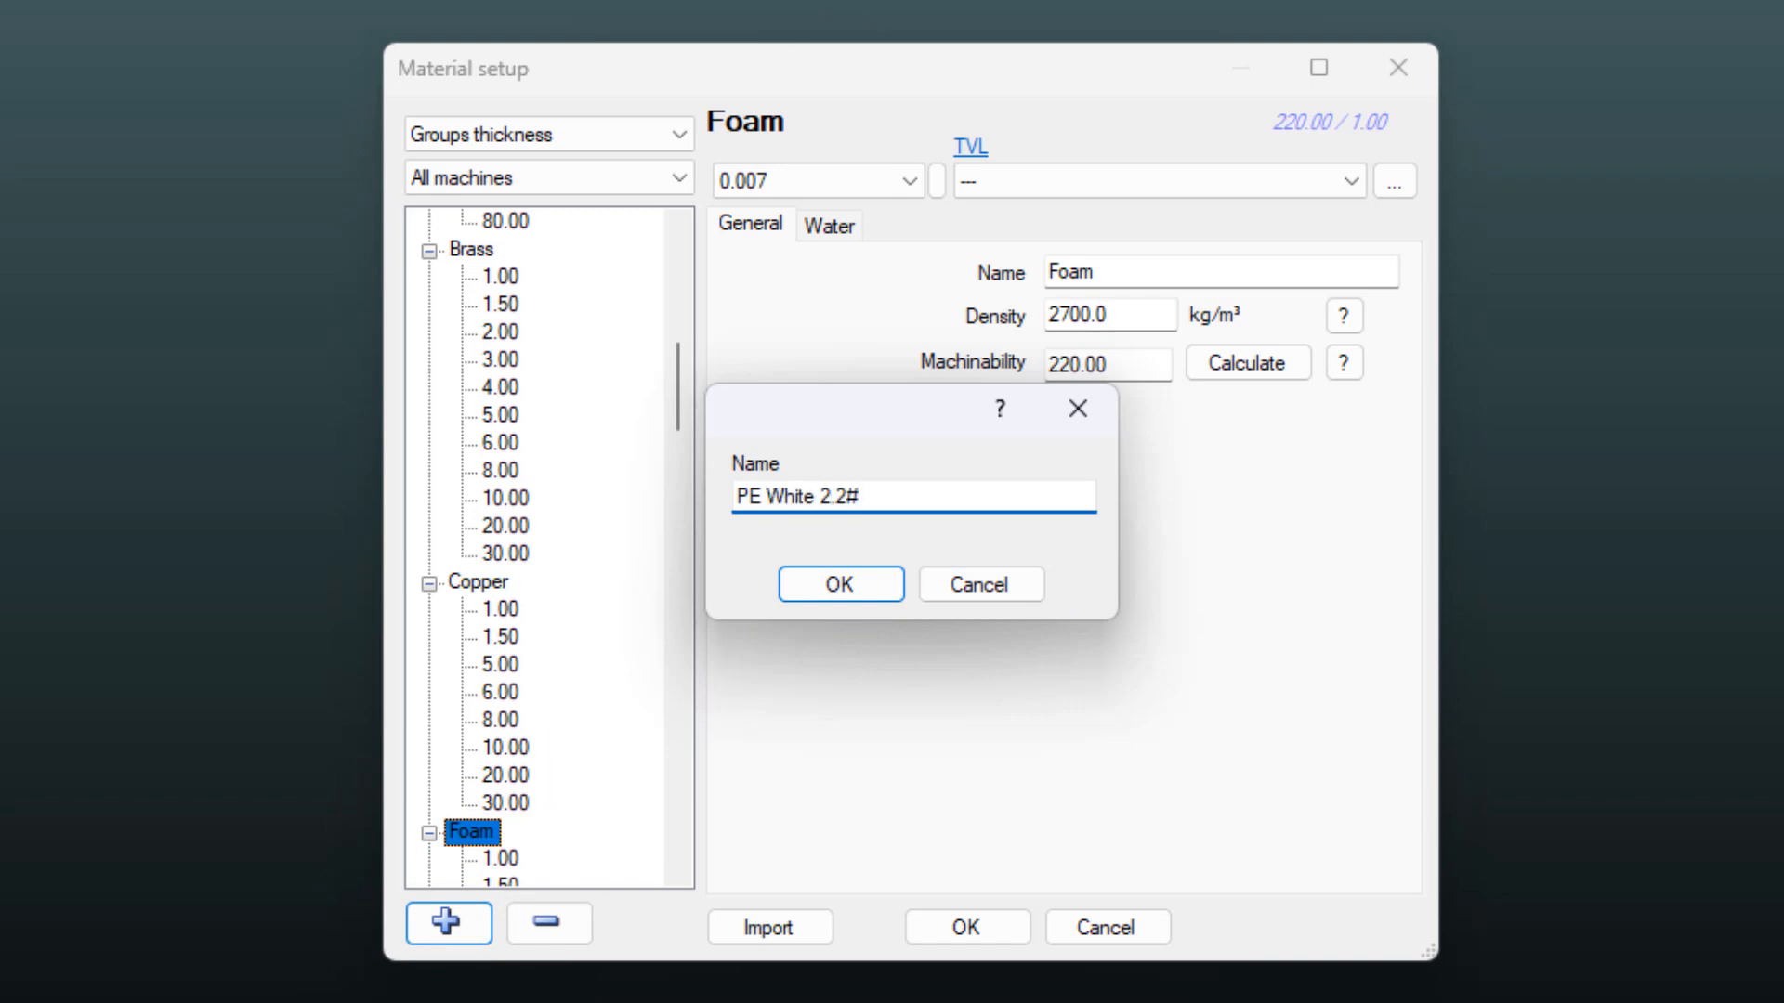
{"action": "left_click", "coordinate": [840, 584]}
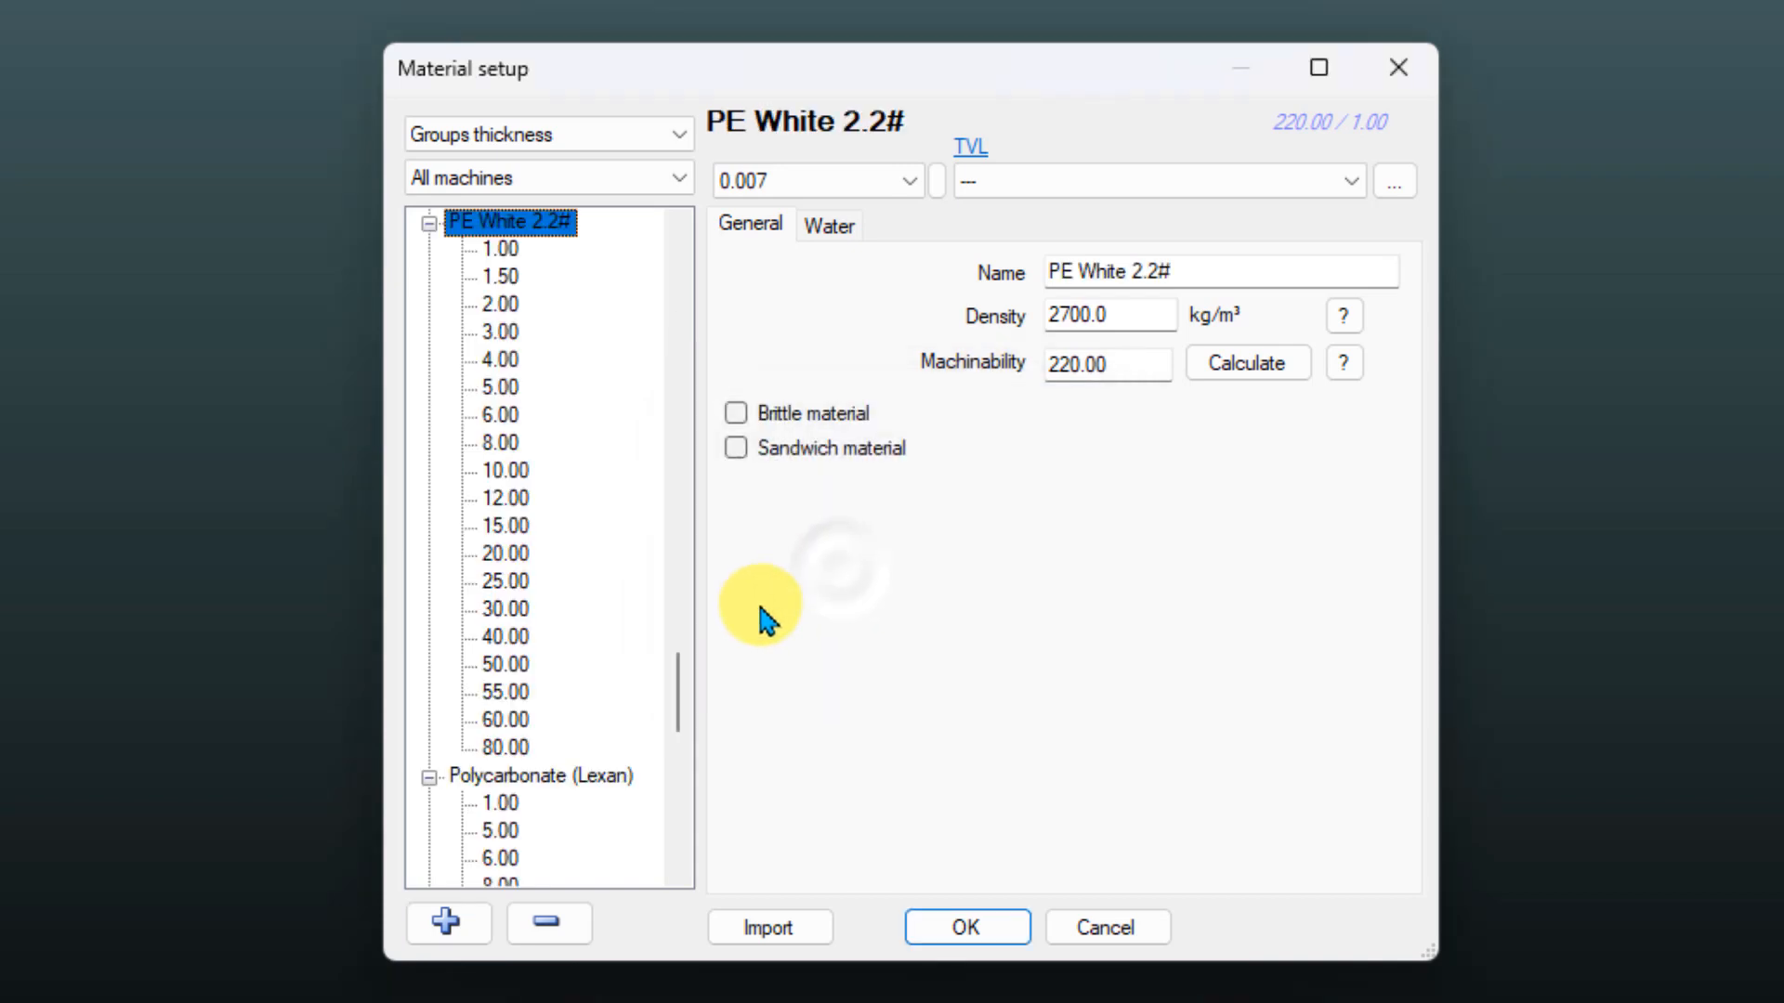
{"action": "left_click", "coordinate": [939, 932]}
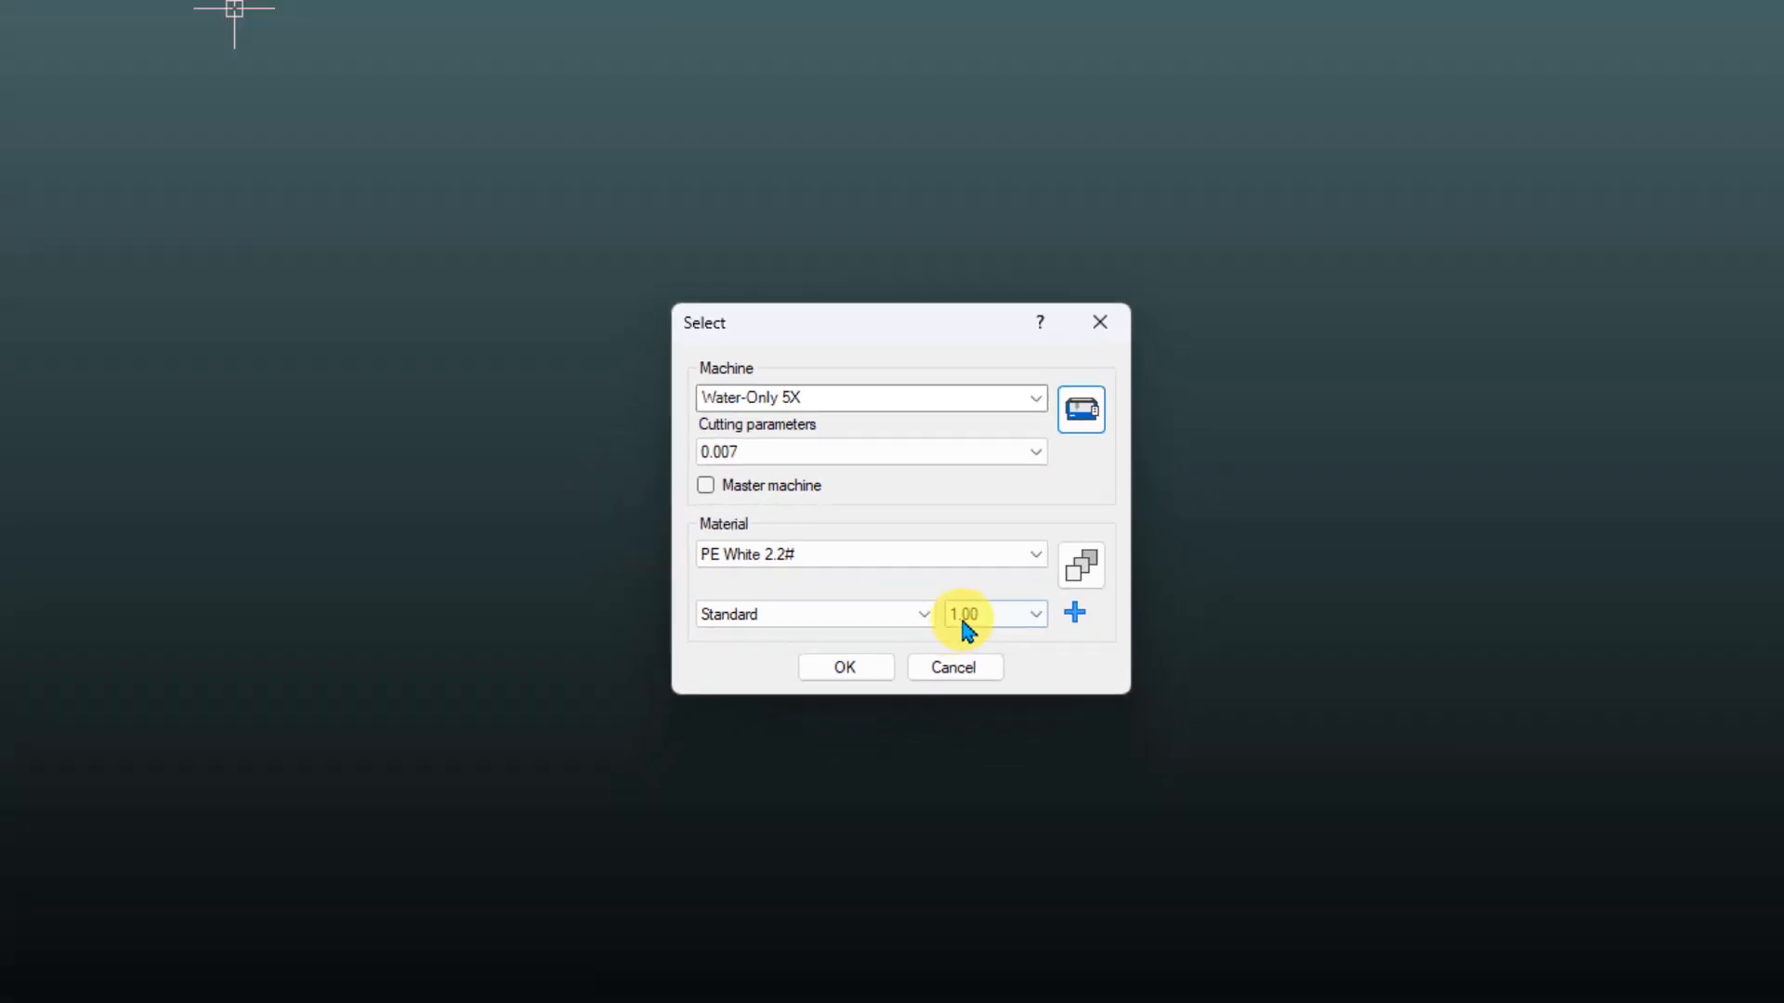
Set the thickness of the selected PE White 2.2# material to 50.00 mm and apply the machine and material selection
{"action": "left_click", "coordinate": [967, 627]}
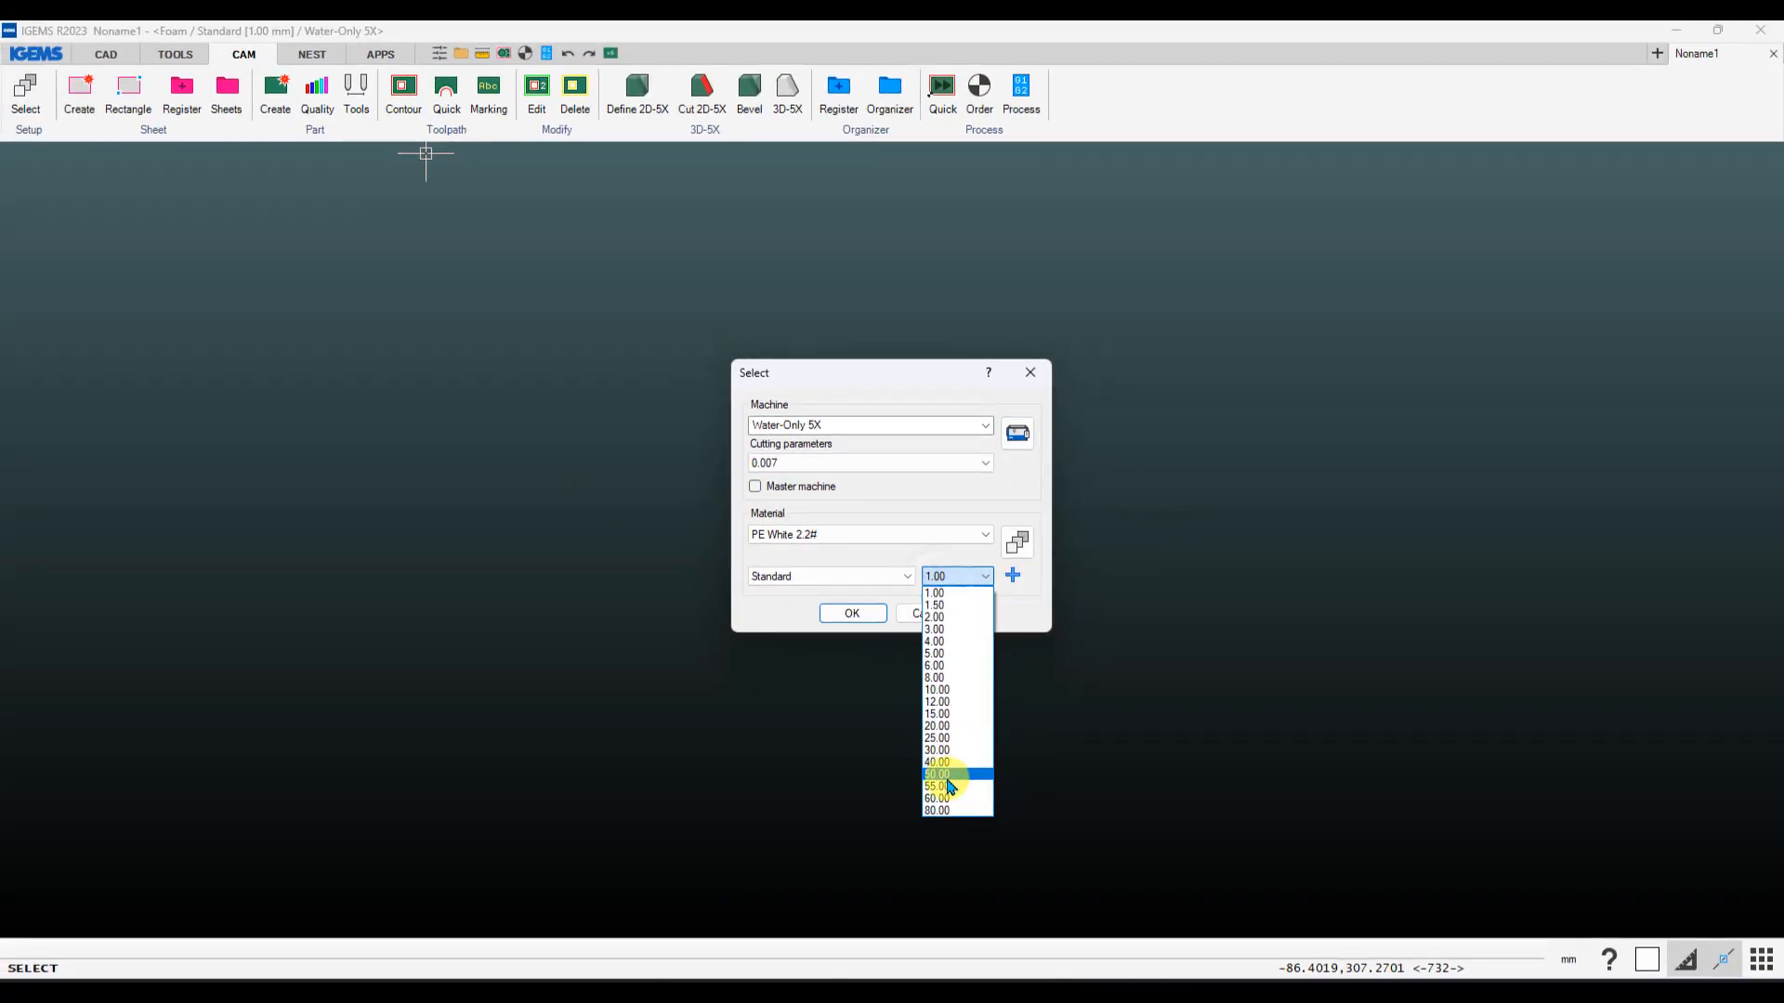
{"action": "left_click", "coordinate": [995, 907]}
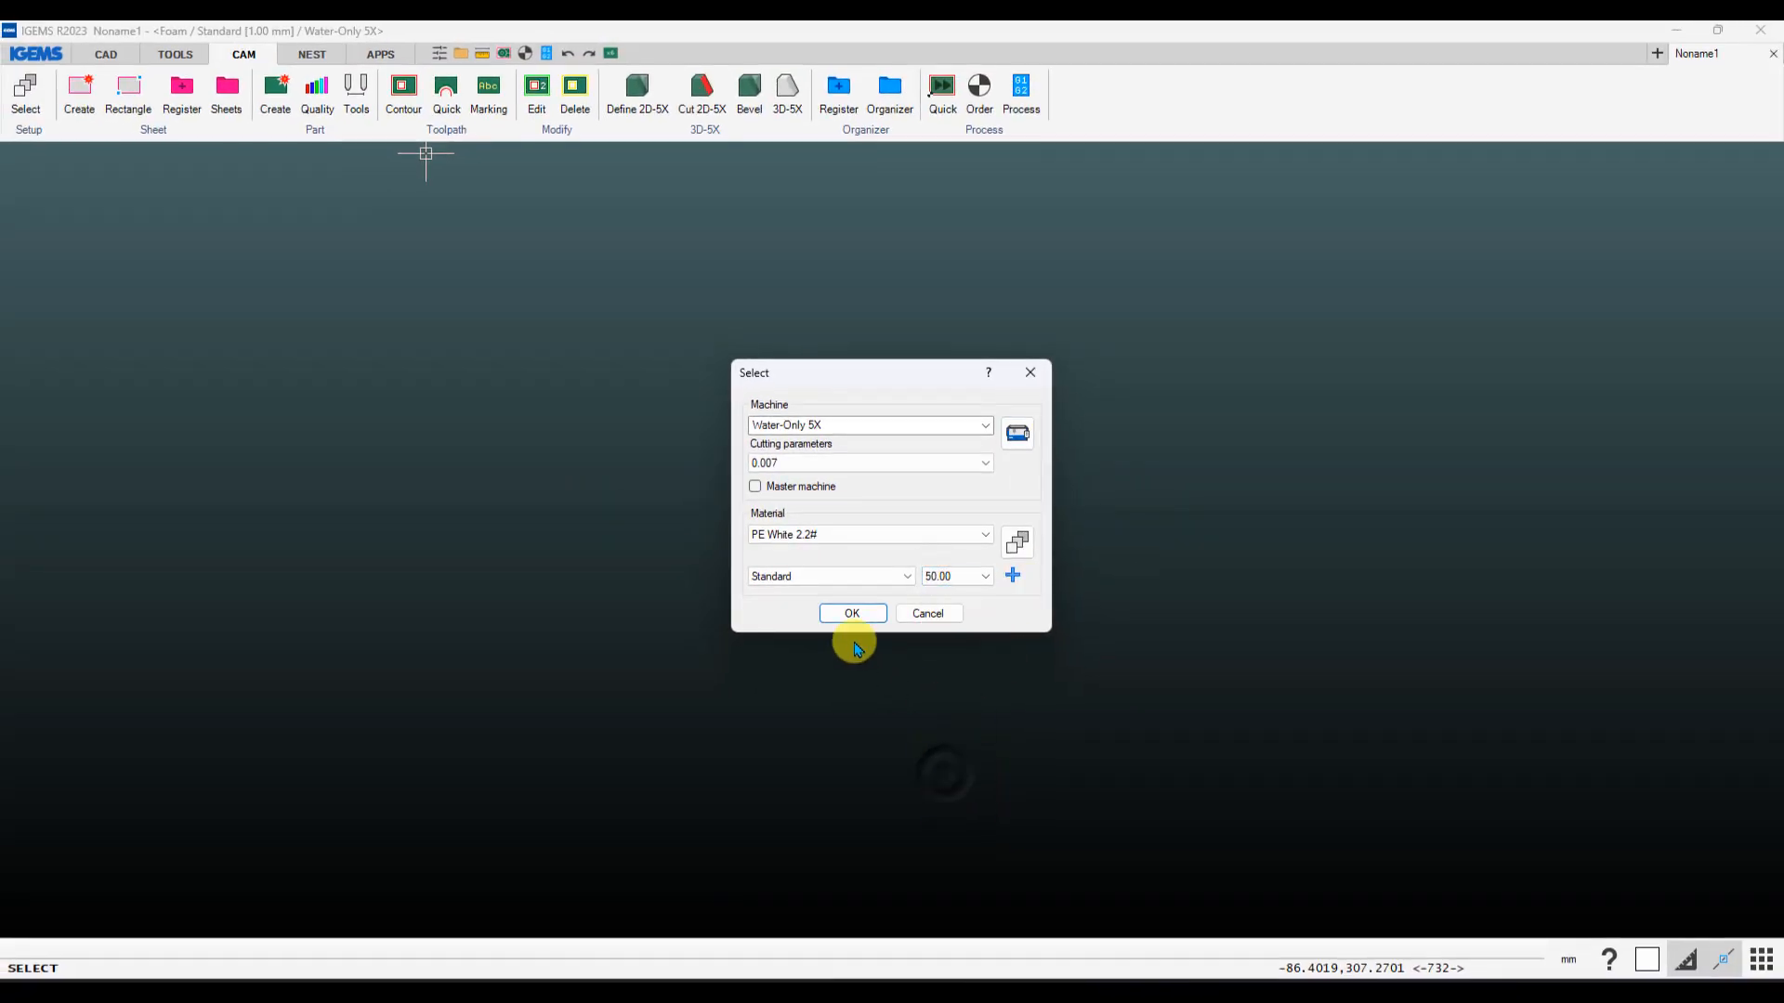
{"action": "left_click", "coordinate": [850, 613]}
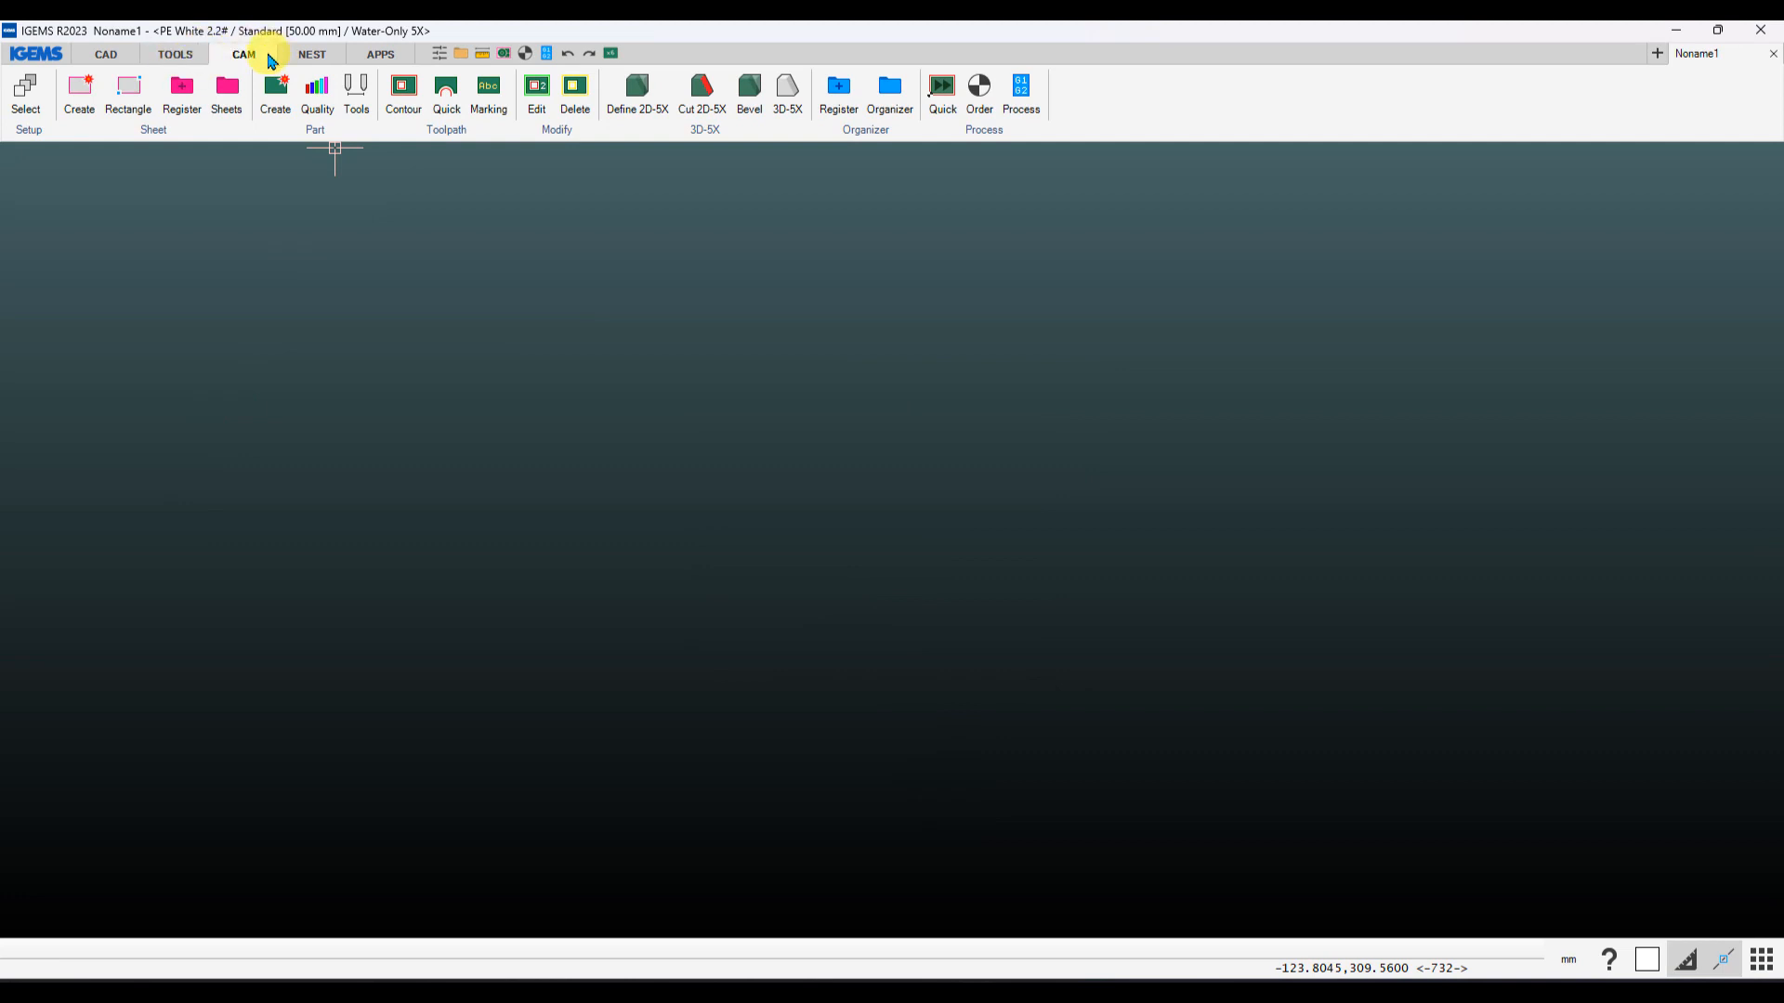
Add CSVtoOrganizer.lsp from the CSVTOORGANIZER folder to the list of loaded apps, keeping the name CSVtoOrganizer
{"action": "left_click", "coordinate": [381, 56]}
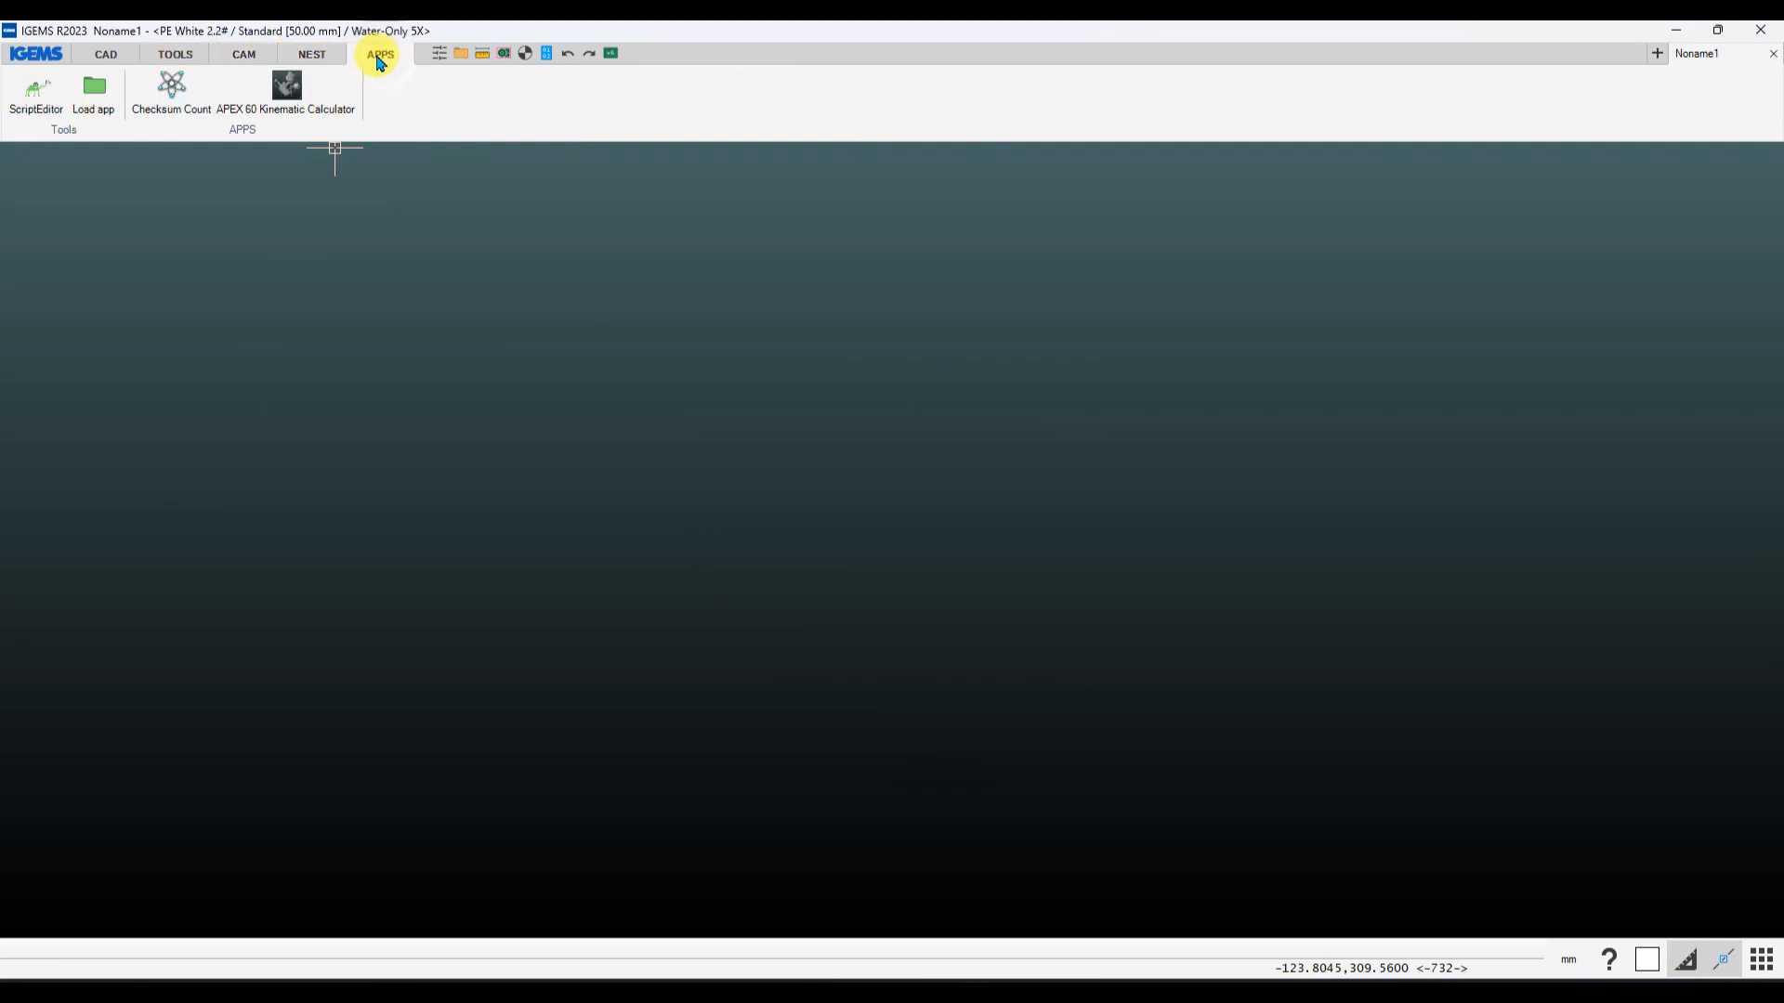
{"action": "left_click", "coordinate": [96, 98]}
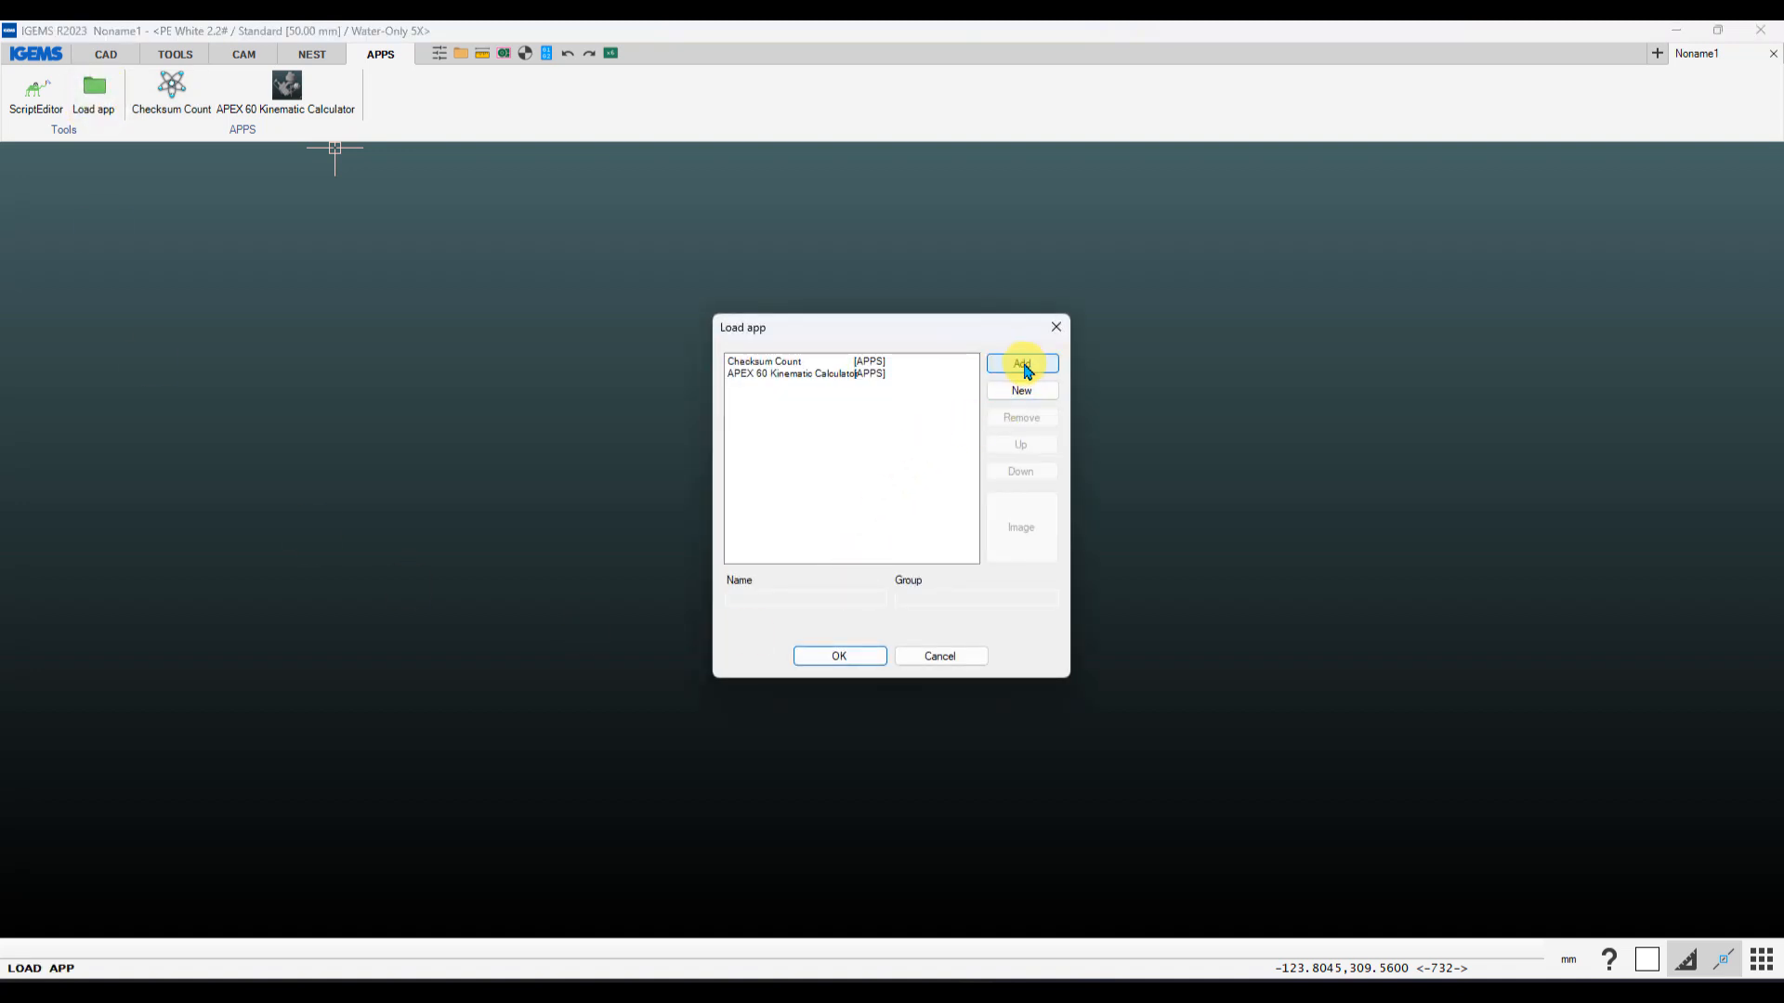
{"action": "left_click", "coordinate": [1024, 365]}
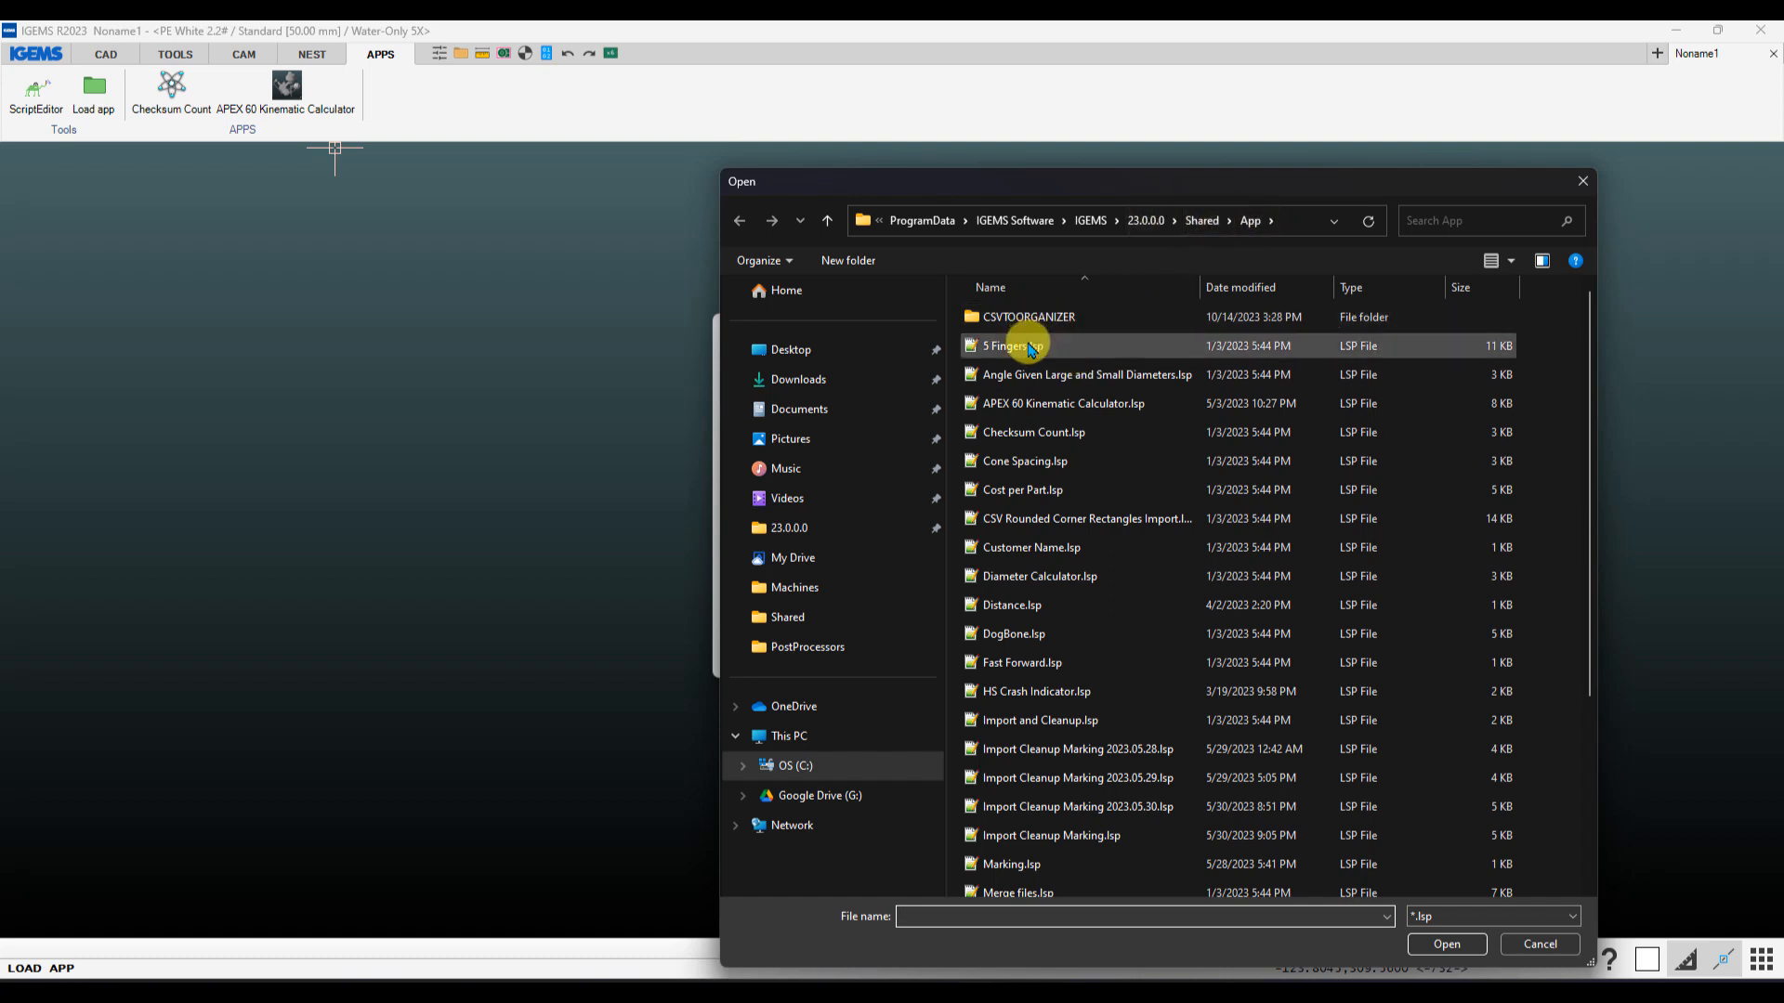
{"action": "double_click", "coordinate": [1005, 318]}
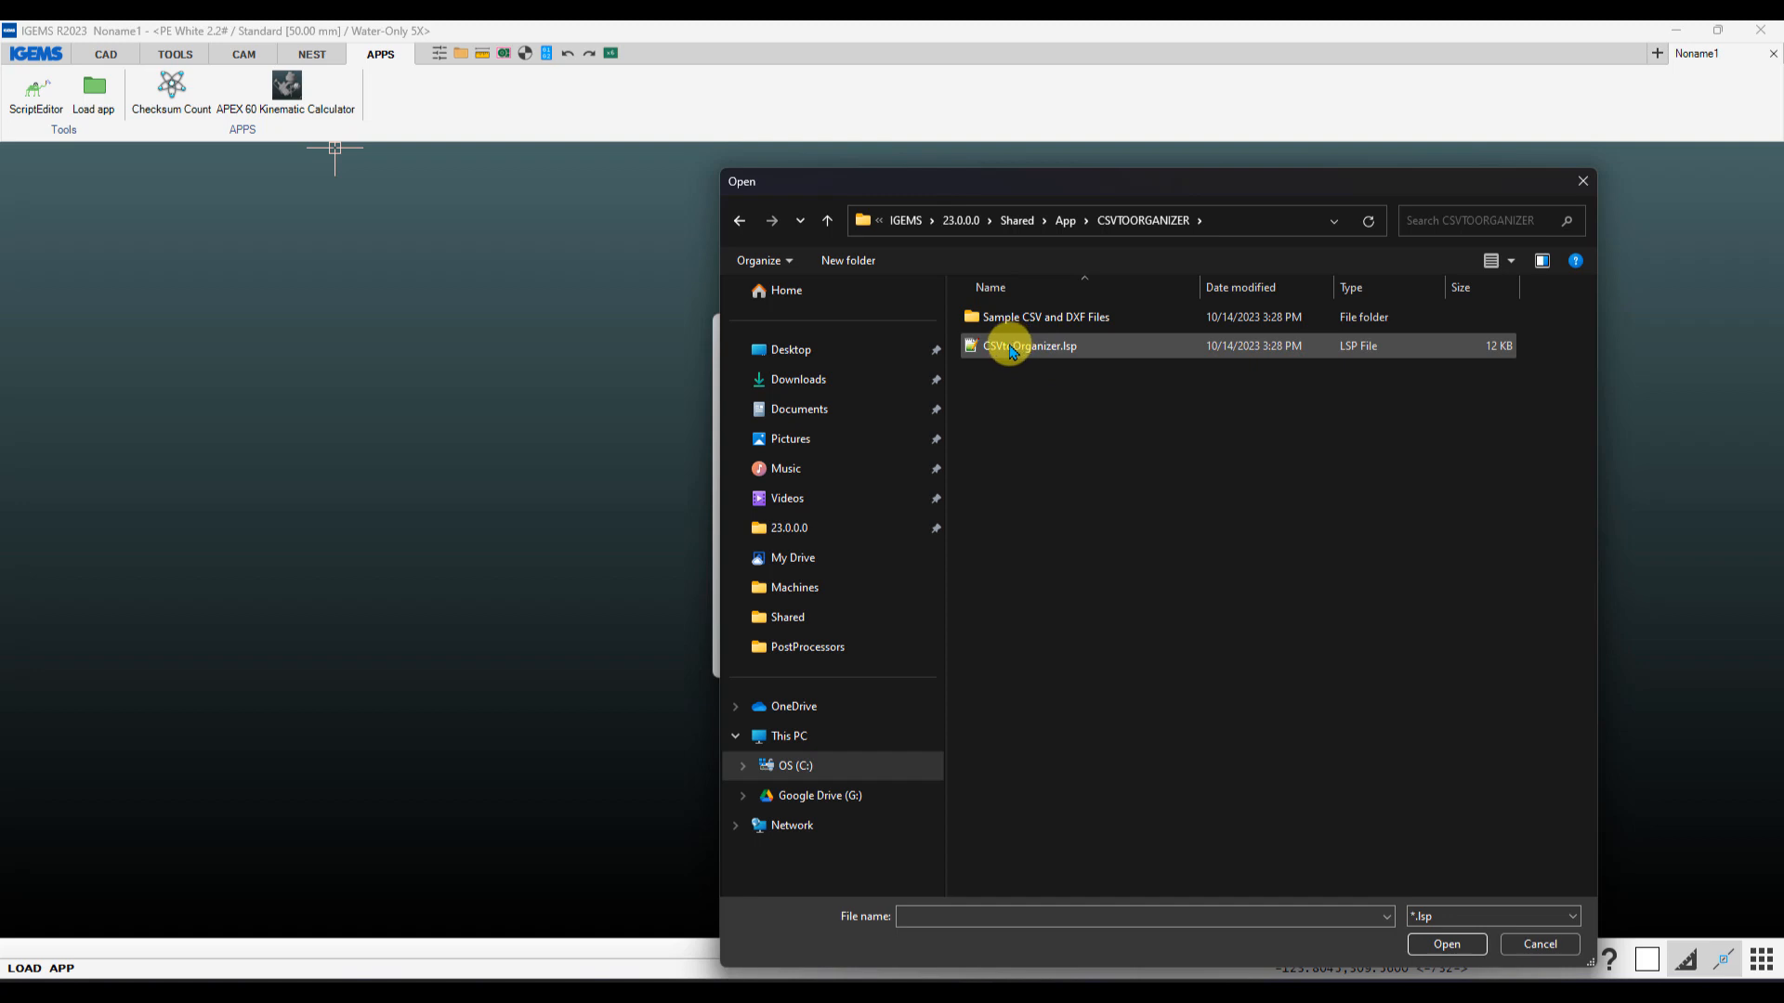
{"action": "double_click", "coordinate": [1011, 348]}
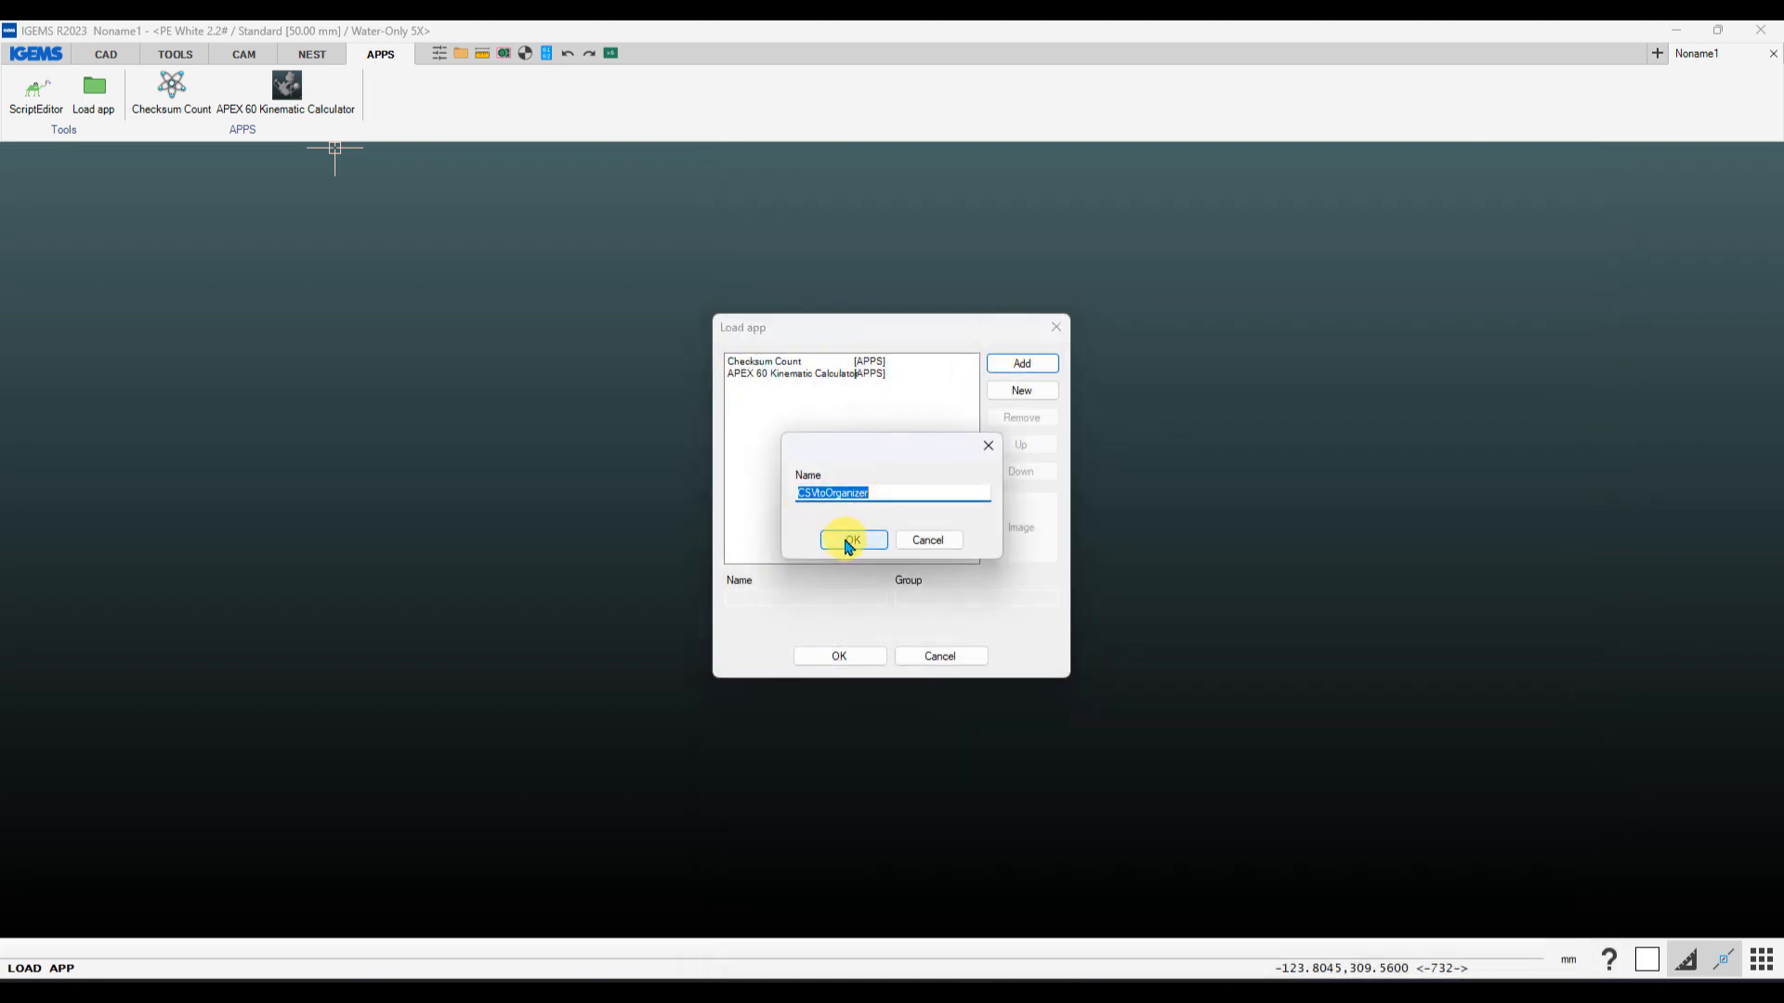
{"action": "left_click", "coordinate": [847, 544]}
{"action": "left_click", "coordinate": [851, 541]}
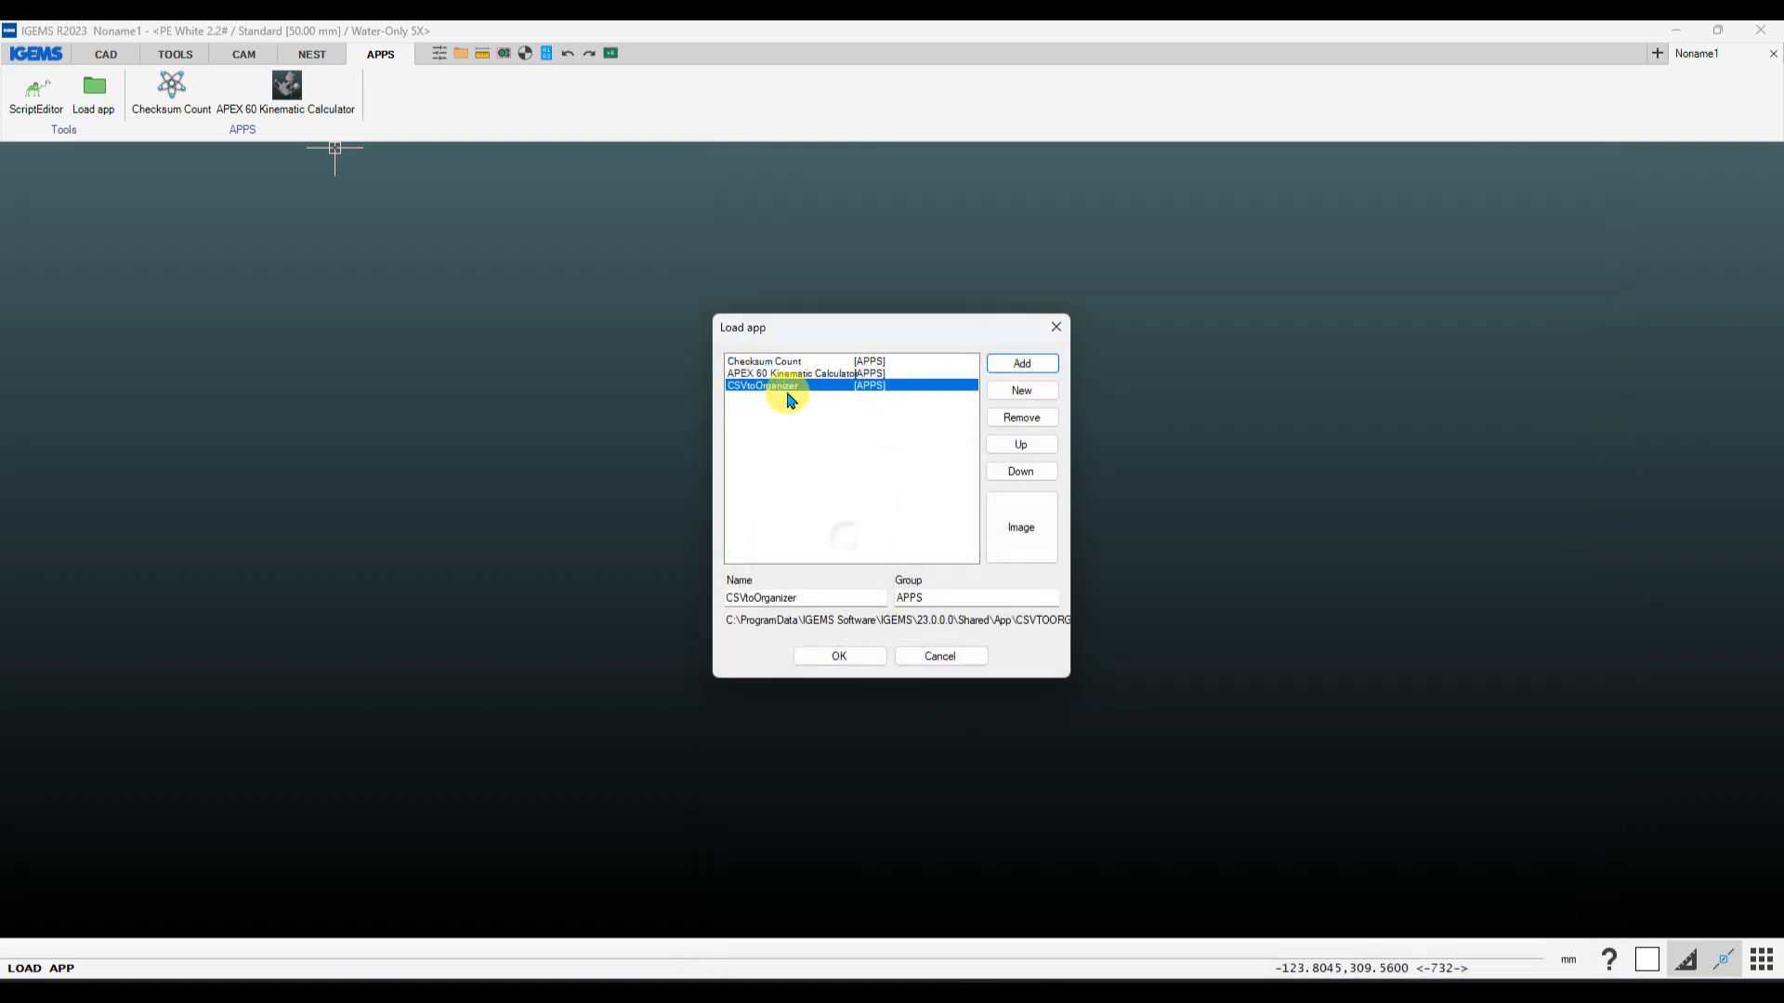
Assign WJlogo.bmp as the image of the CSVtoOrganizer app and apply the list of loaded apps
{"action": "left_click", "coordinate": [1030, 537]}
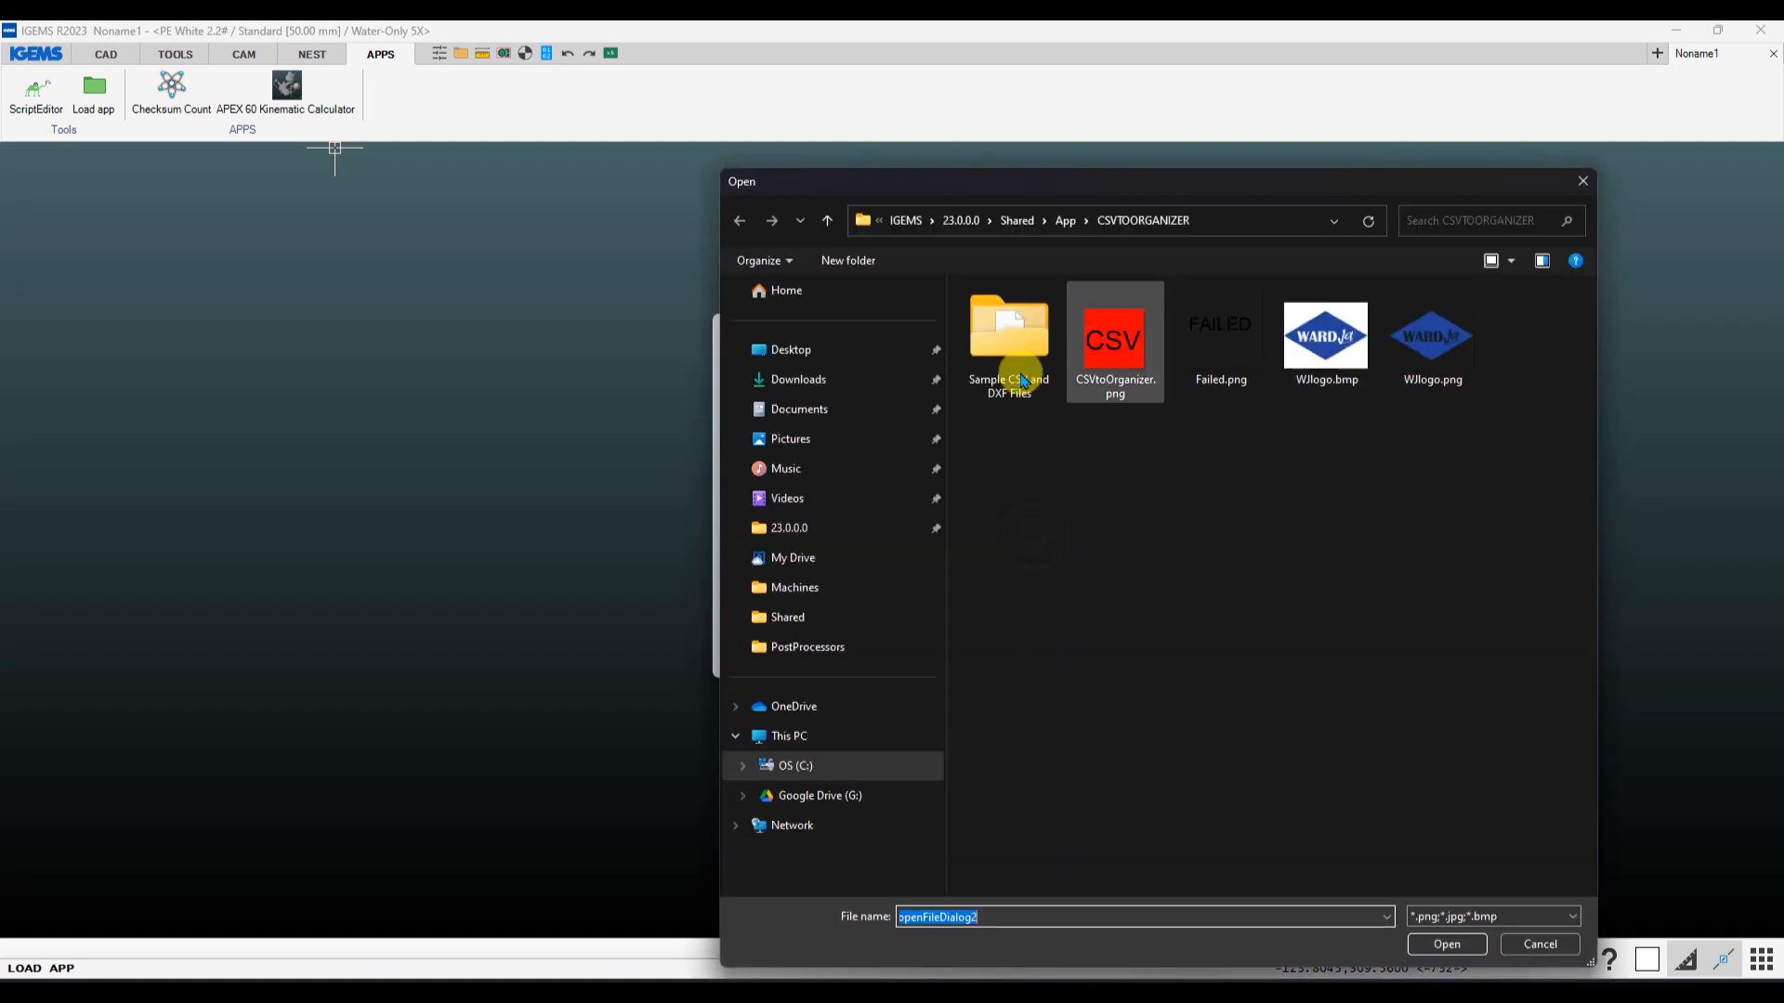
{"action": "double_click", "coordinate": [1299, 360]}
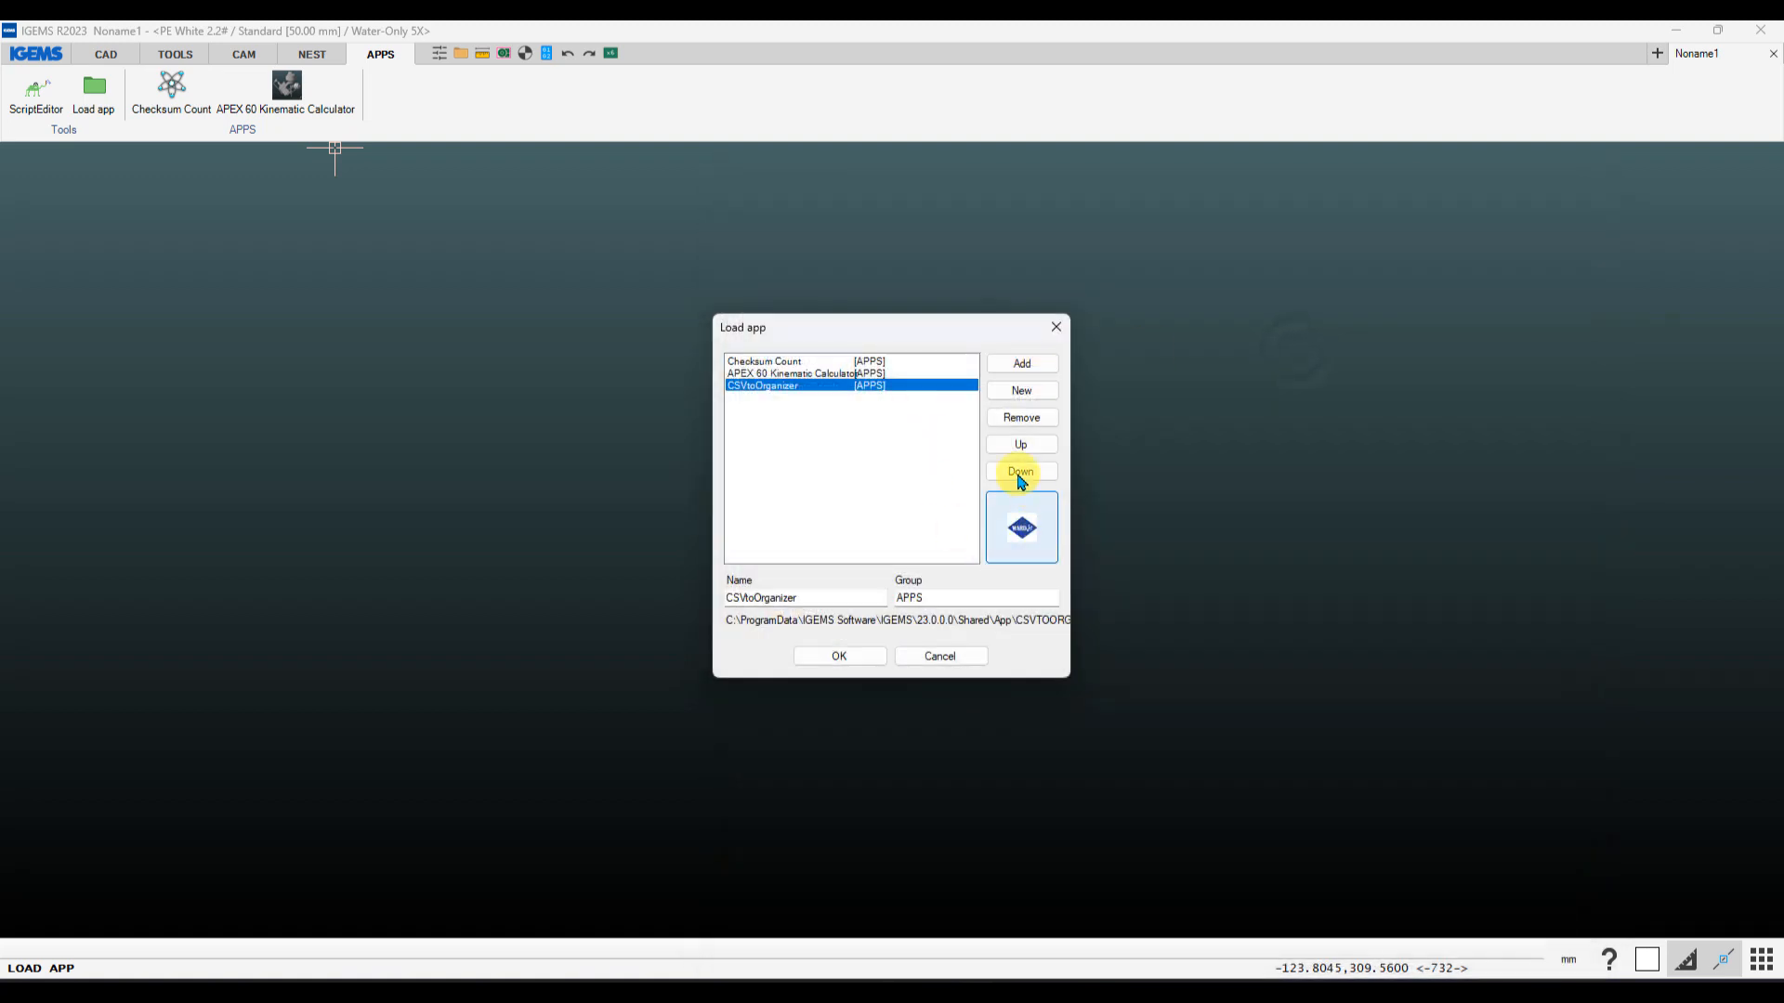
{"action": "left_click", "coordinate": [837, 660]}
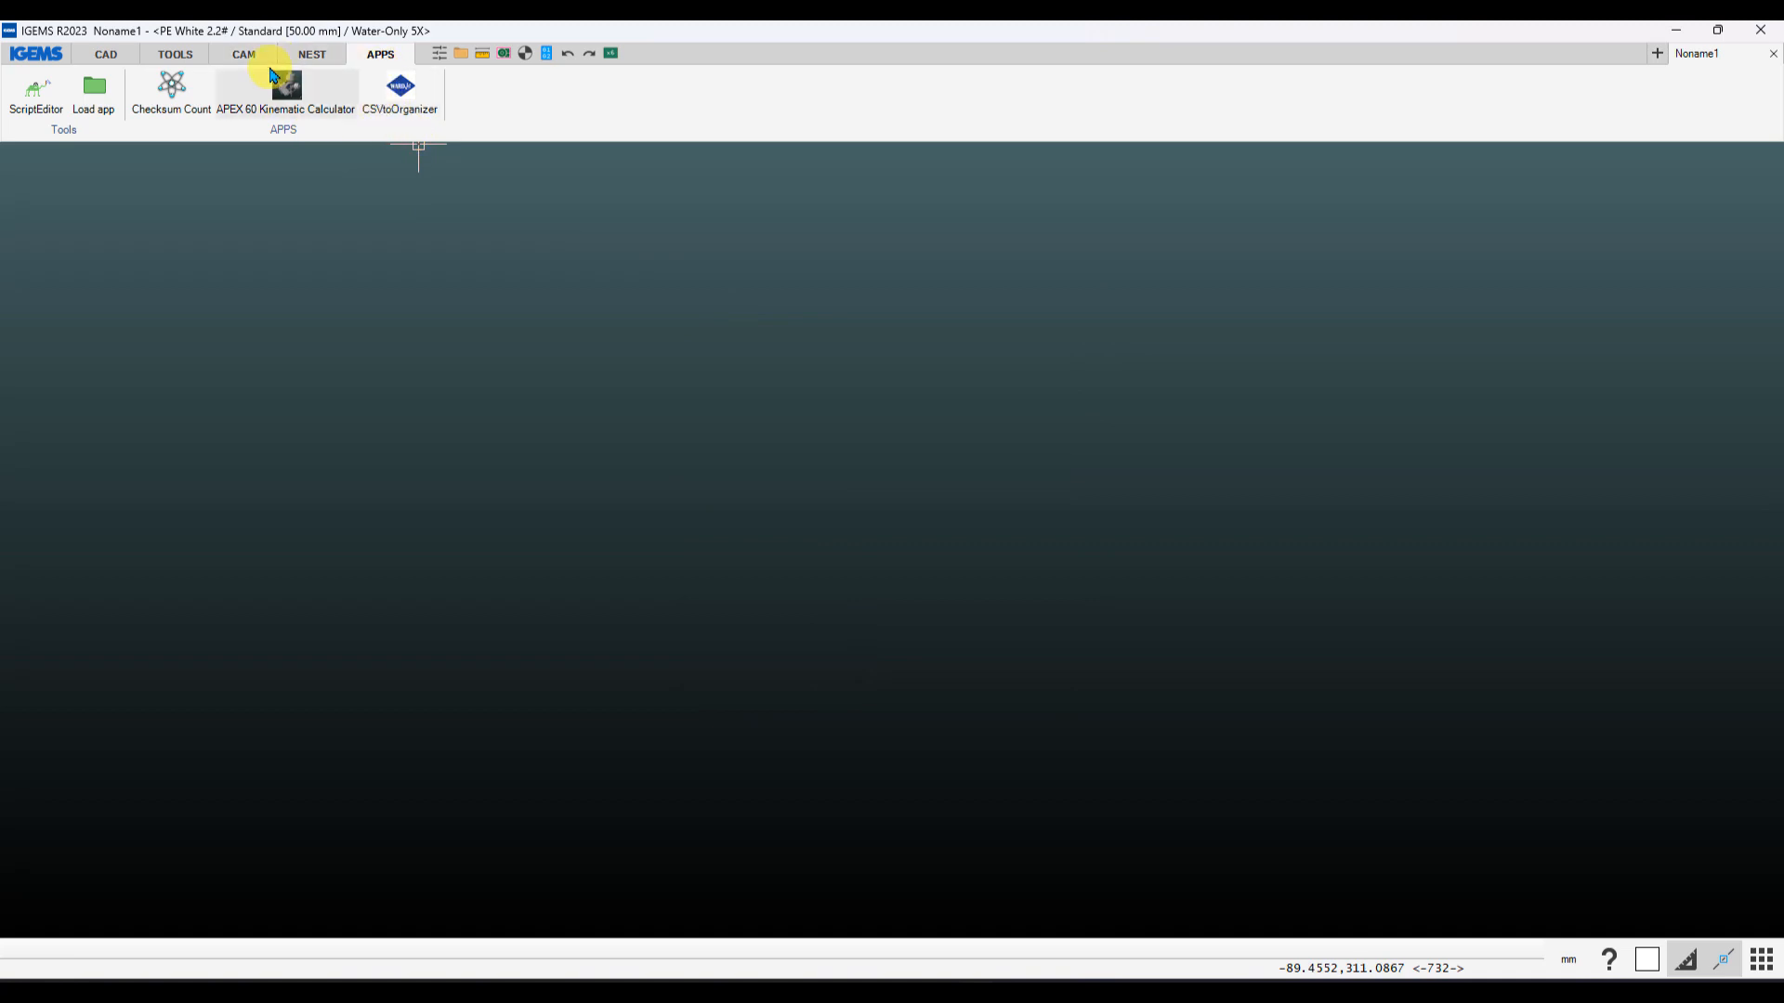
Open the Organizer's settings and examine the existing user variables and the list of display fields
{"action": "left_click", "coordinate": [244, 55]}
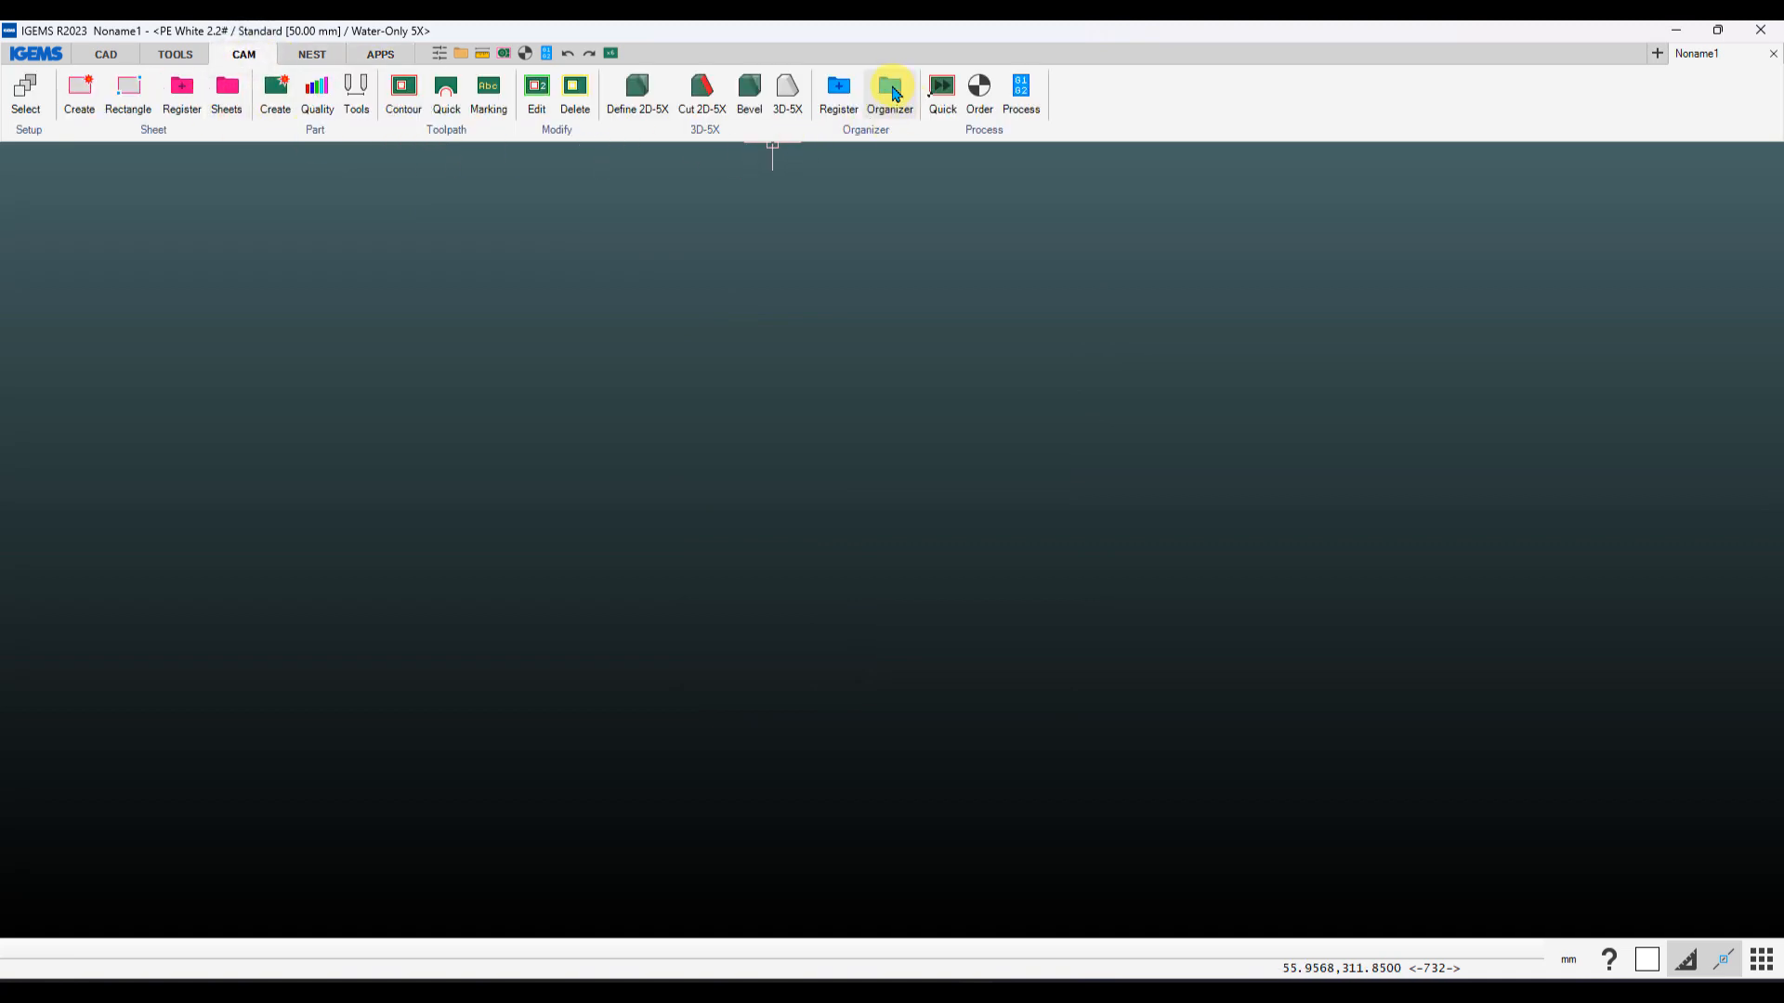
{"action": "left_click", "coordinate": [891, 91]}
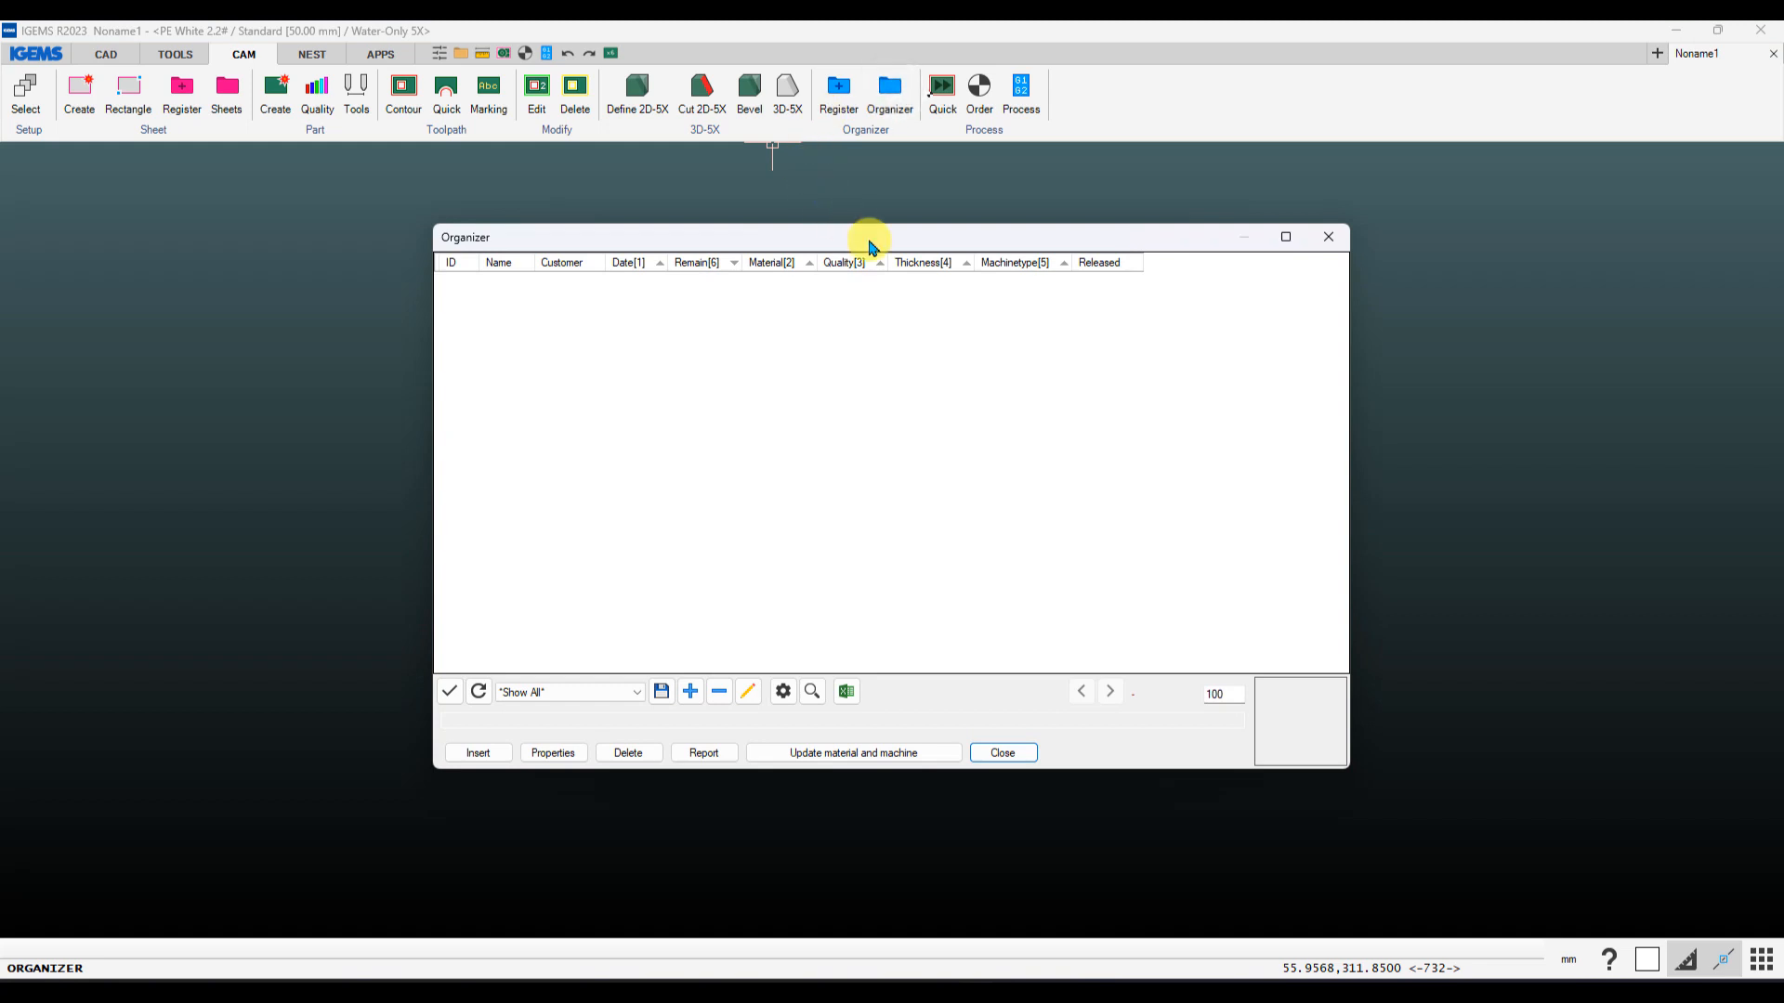
{"action": "left_click", "coordinate": [791, 683]}
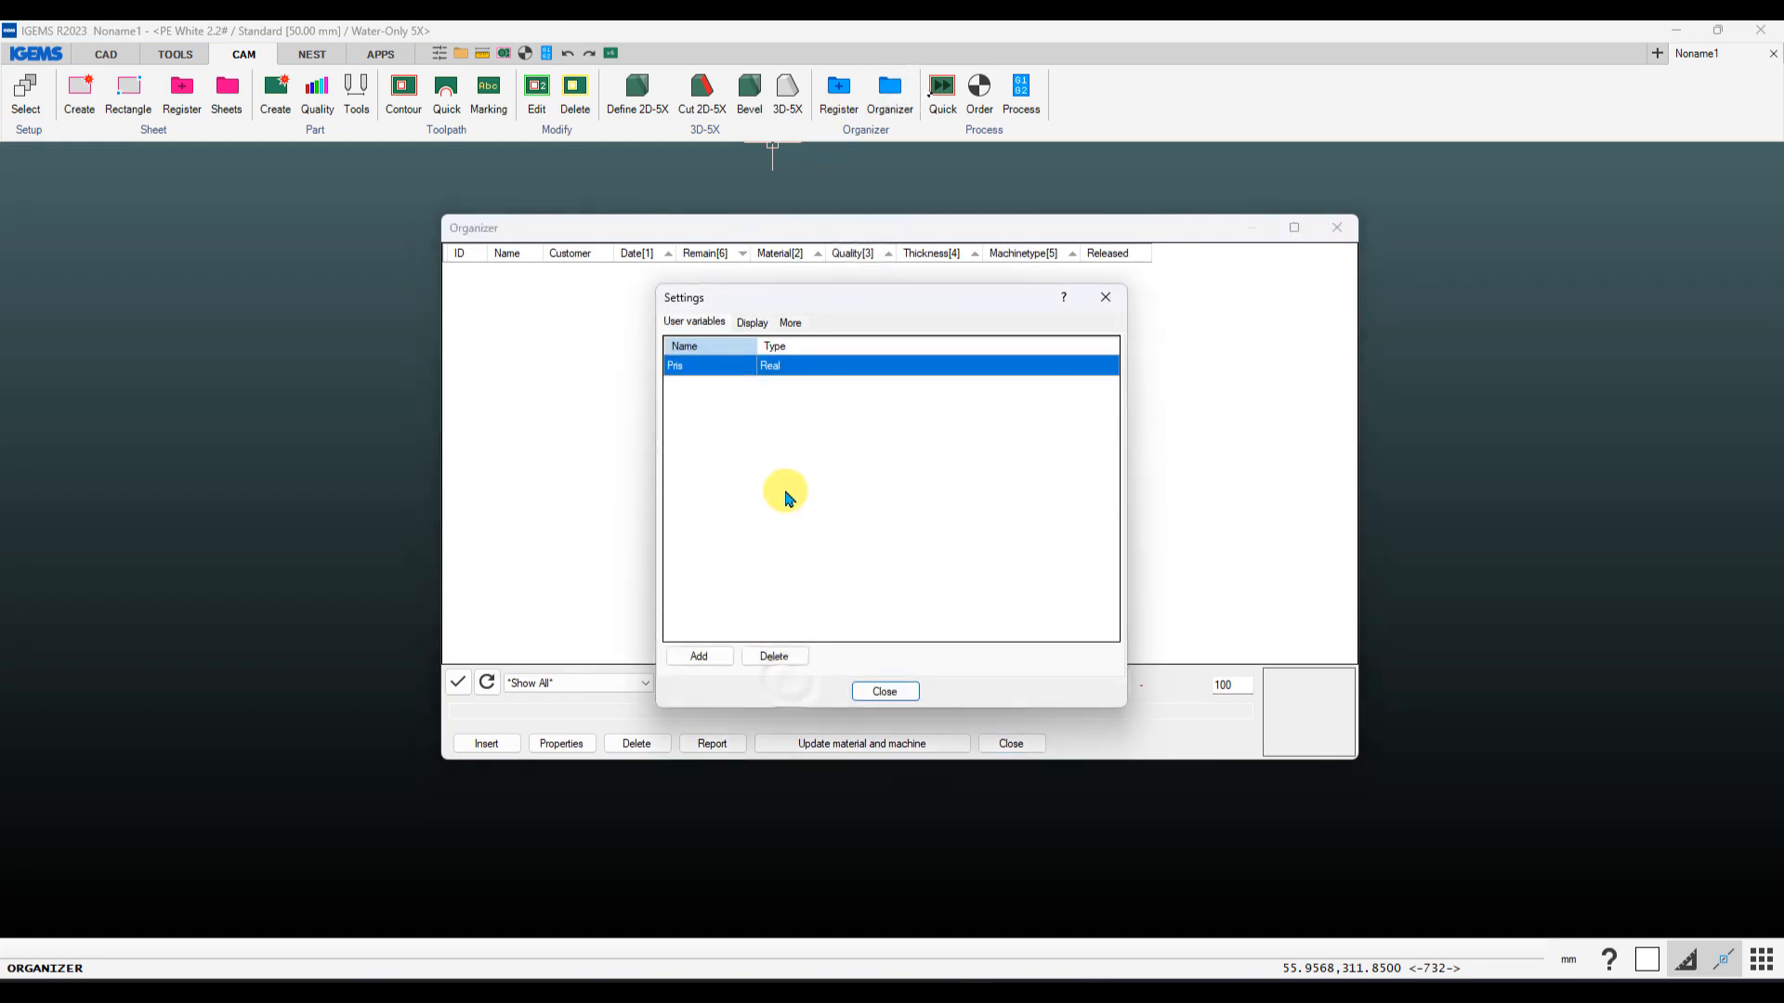
{"action": "left_click", "coordinate": [751, 324]}
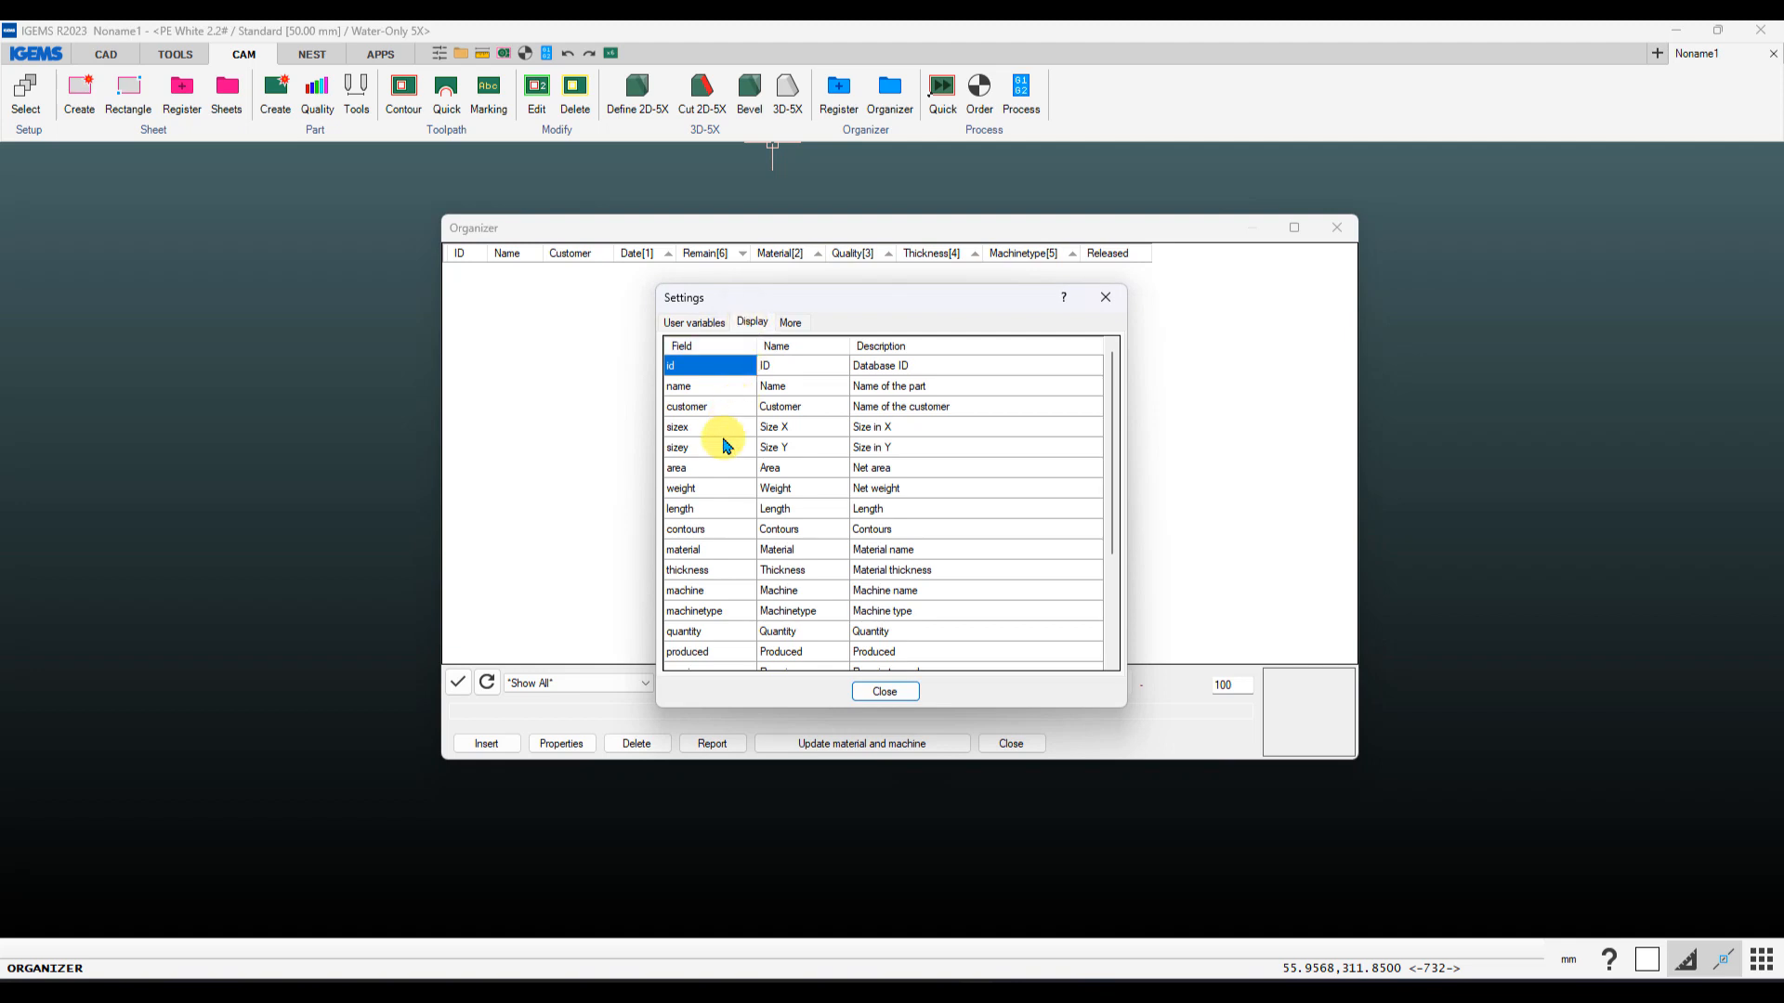
{"action": "scroll", "coordinate": [727, 446], "scroll_direction": "down", "scroll_amount": 3}
{"action": "scroll", "coordinate": [697, 655], "scroll_direction": "up", "scroll_amount": 3}
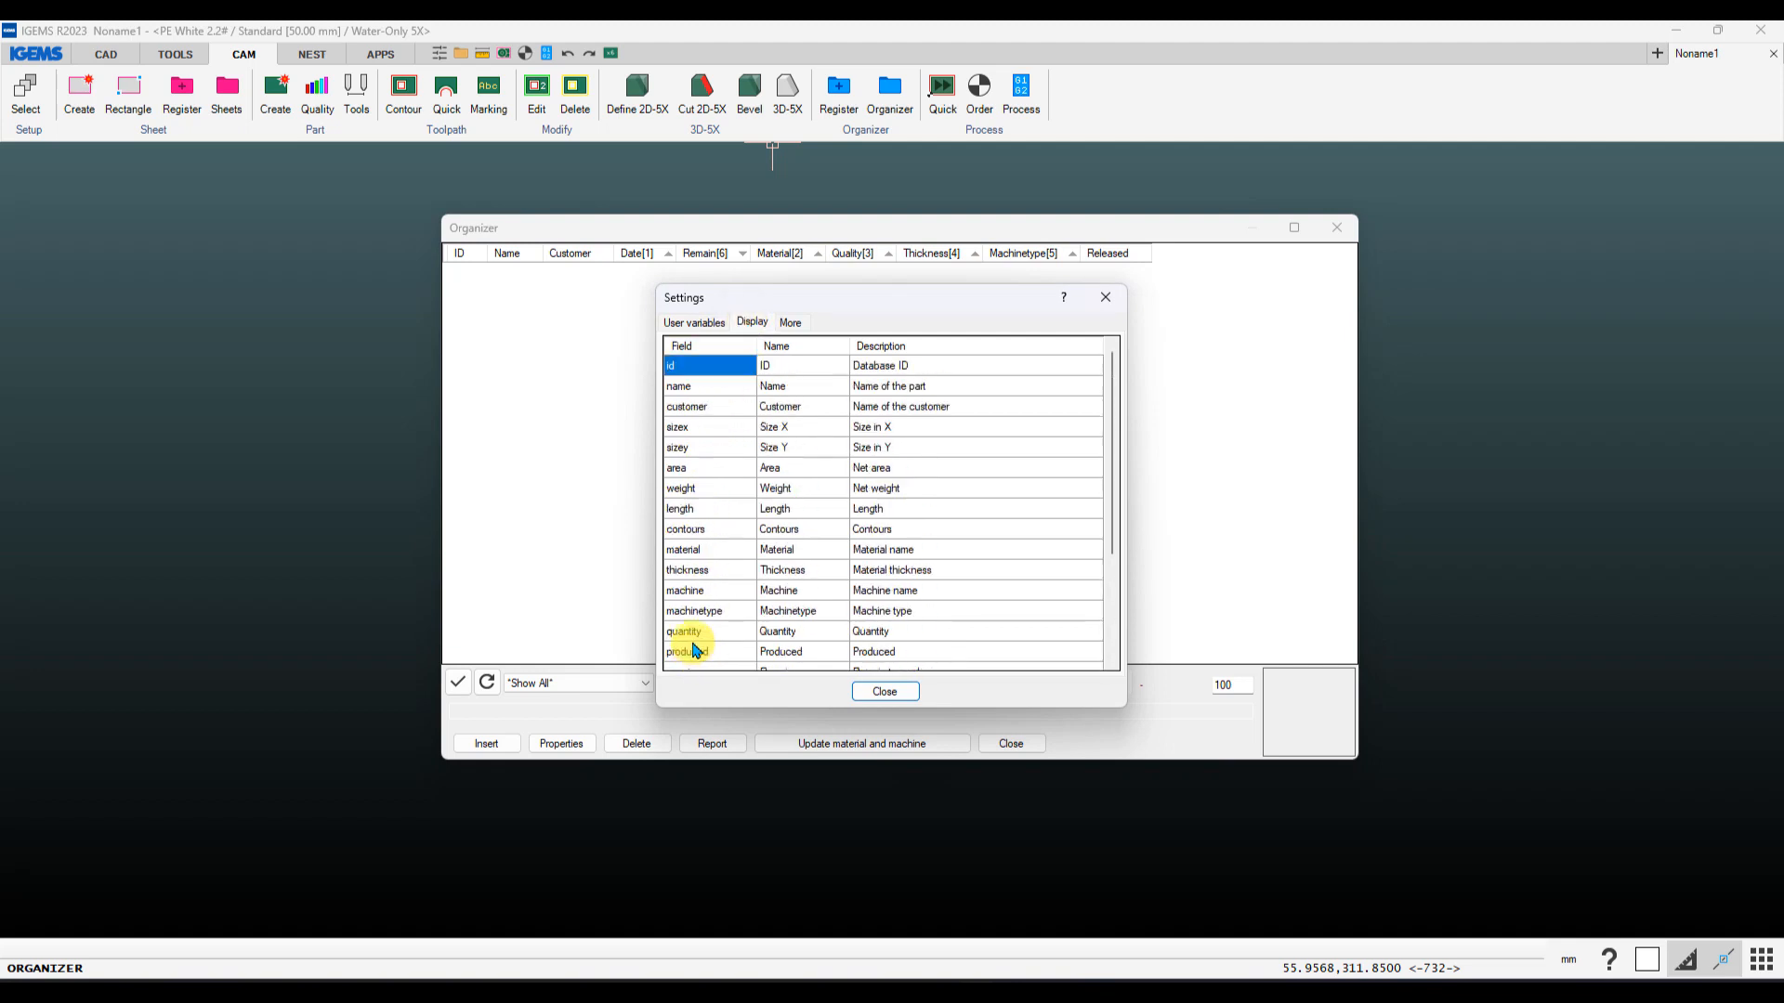
{"action": "scroll", "coordinate": [697, 626], "scroll_direction": "down", "scroll_amount": 3}
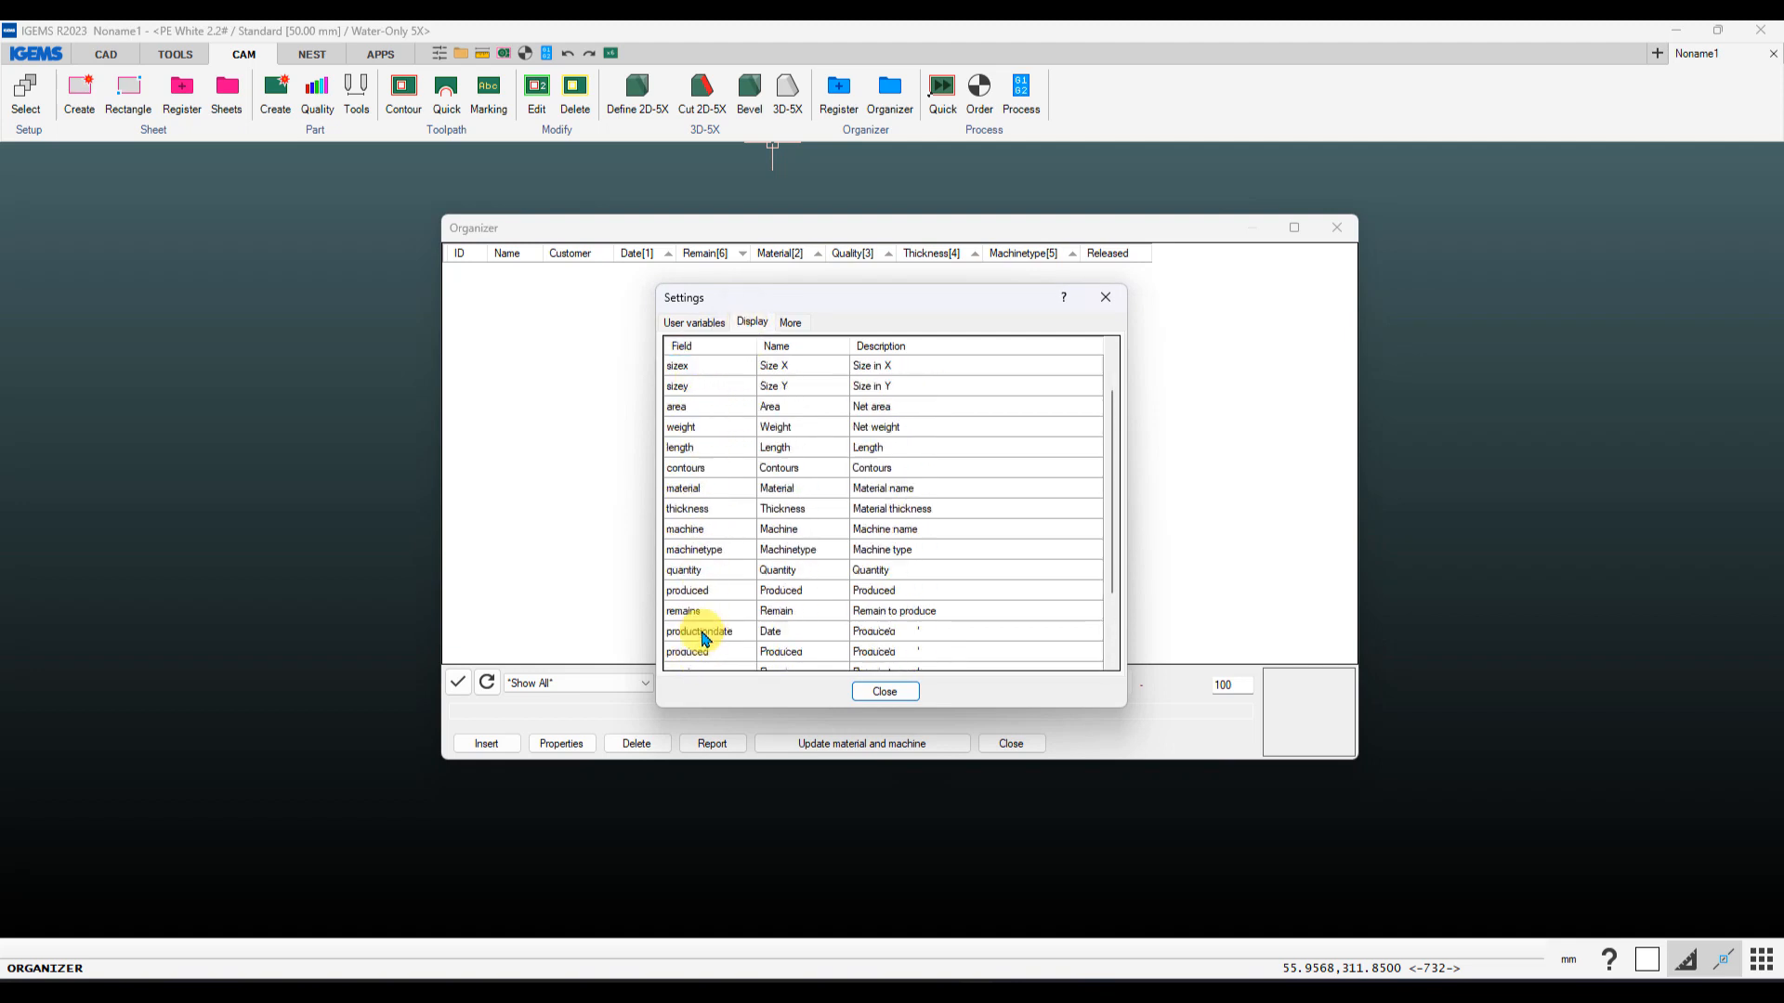
{"action": "left_click", "coordinate": [698, 322]}
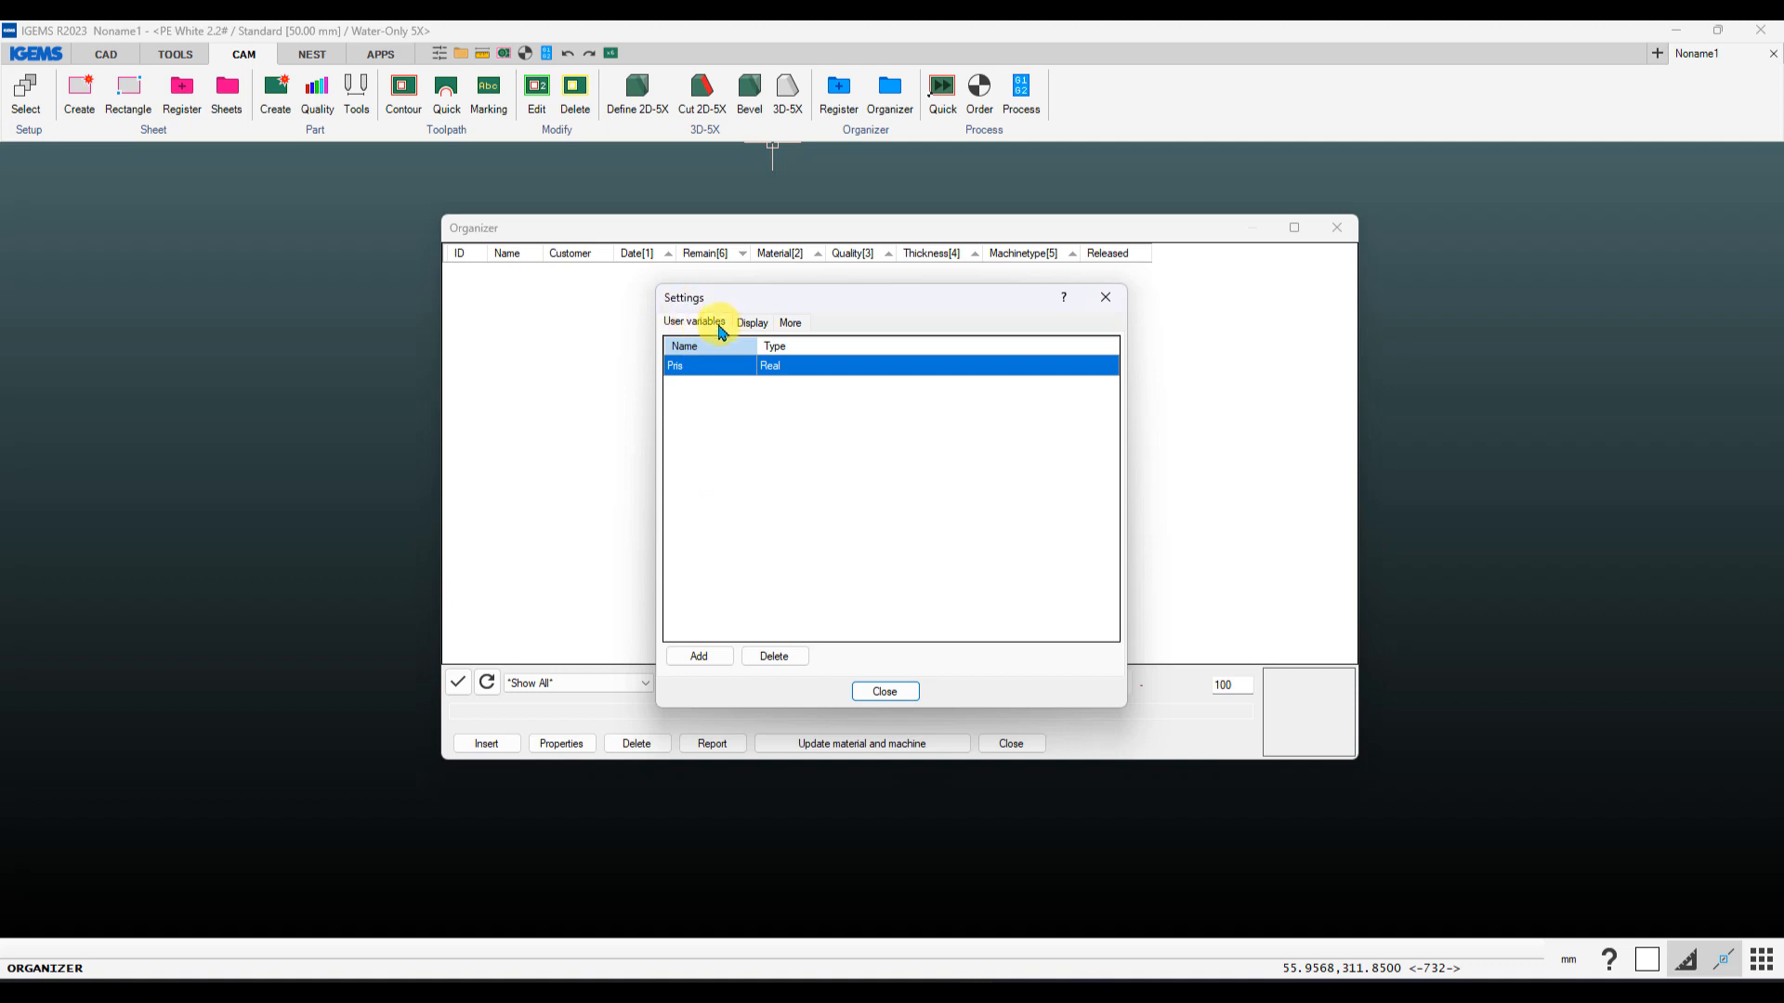
{"action": "left_click", "coordinate": [753, 324]}
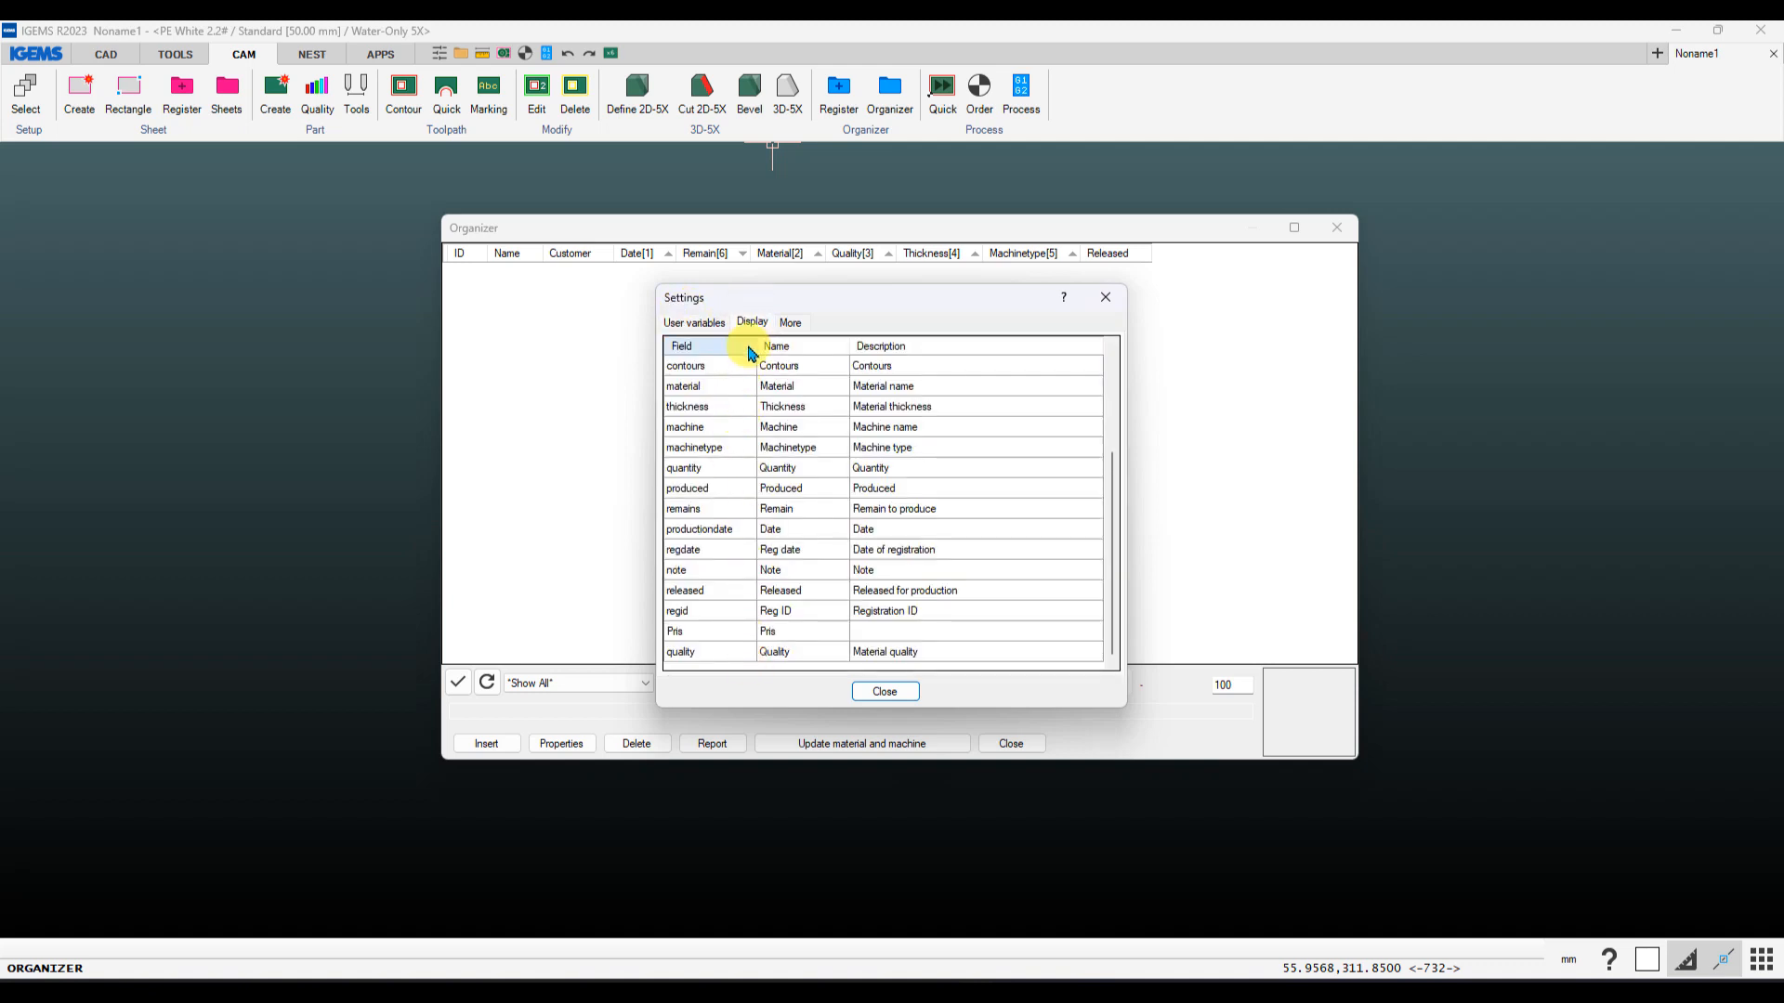
{"action": "left_click", "coordinate": [699, 324]}
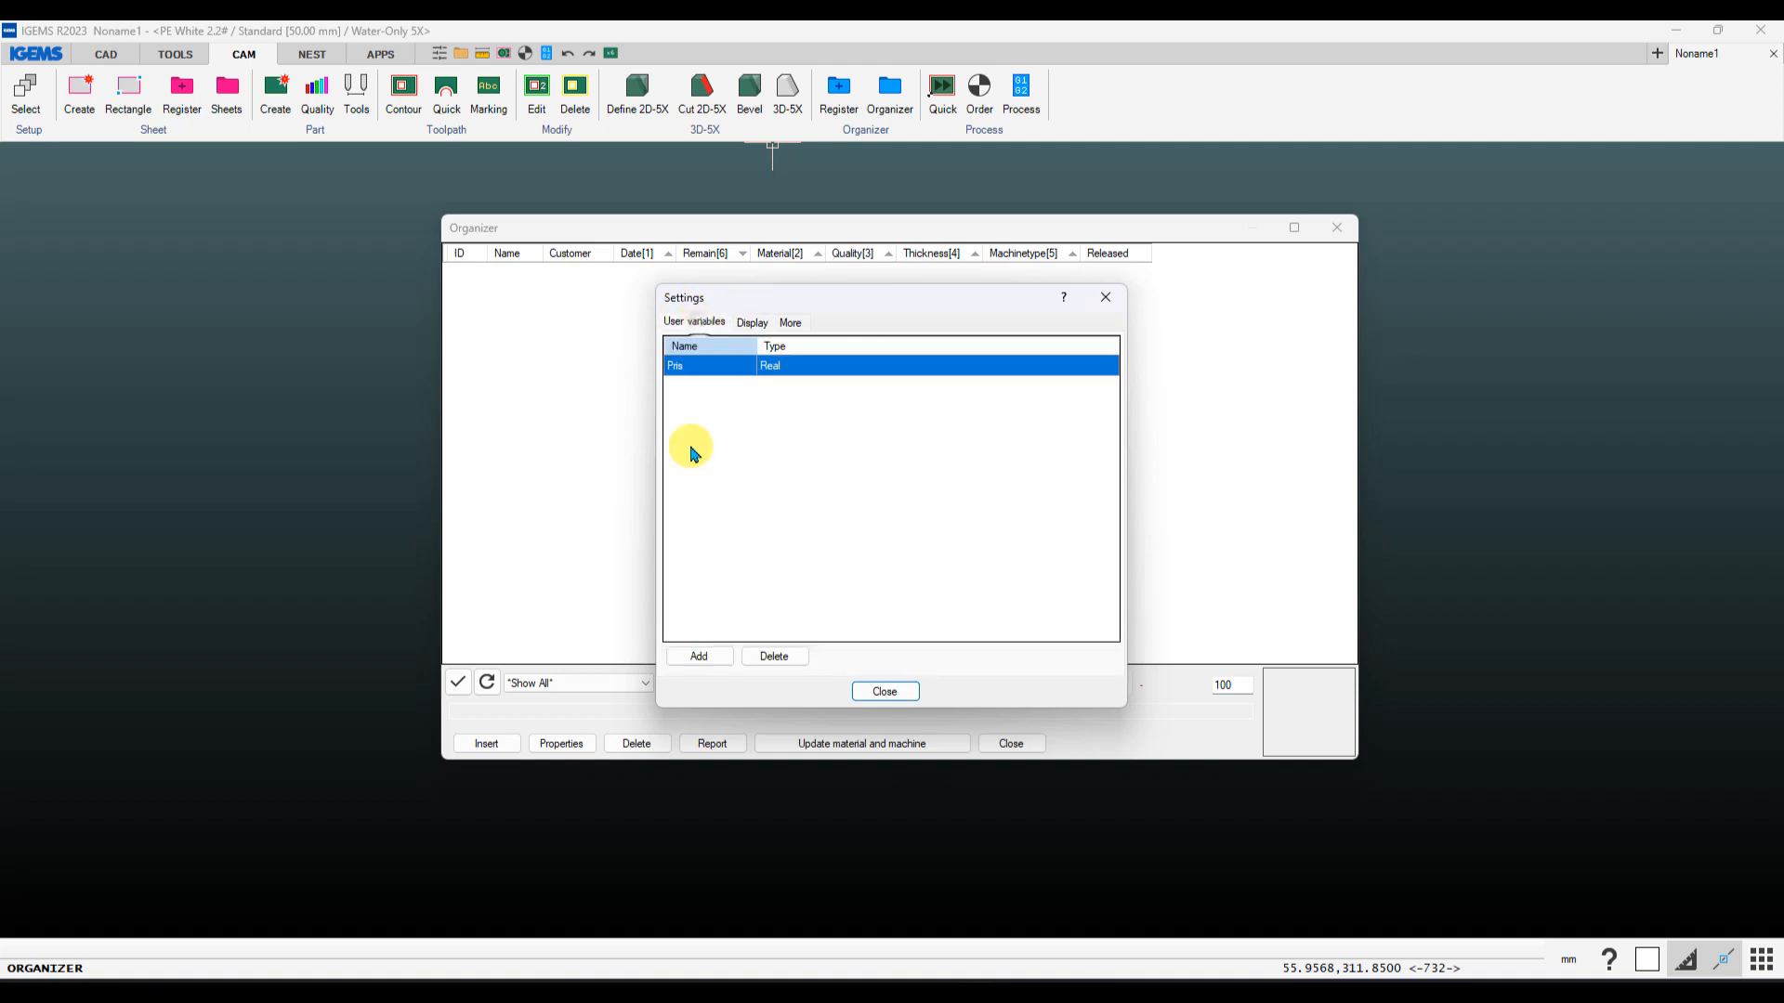
Switch to Notepad++, reload CSVtoOrganizer.lsp and examine the SQL-SET lines for the note and DueDate fields
{"action": "mouse_move", "coordinate": [1136, 980]}
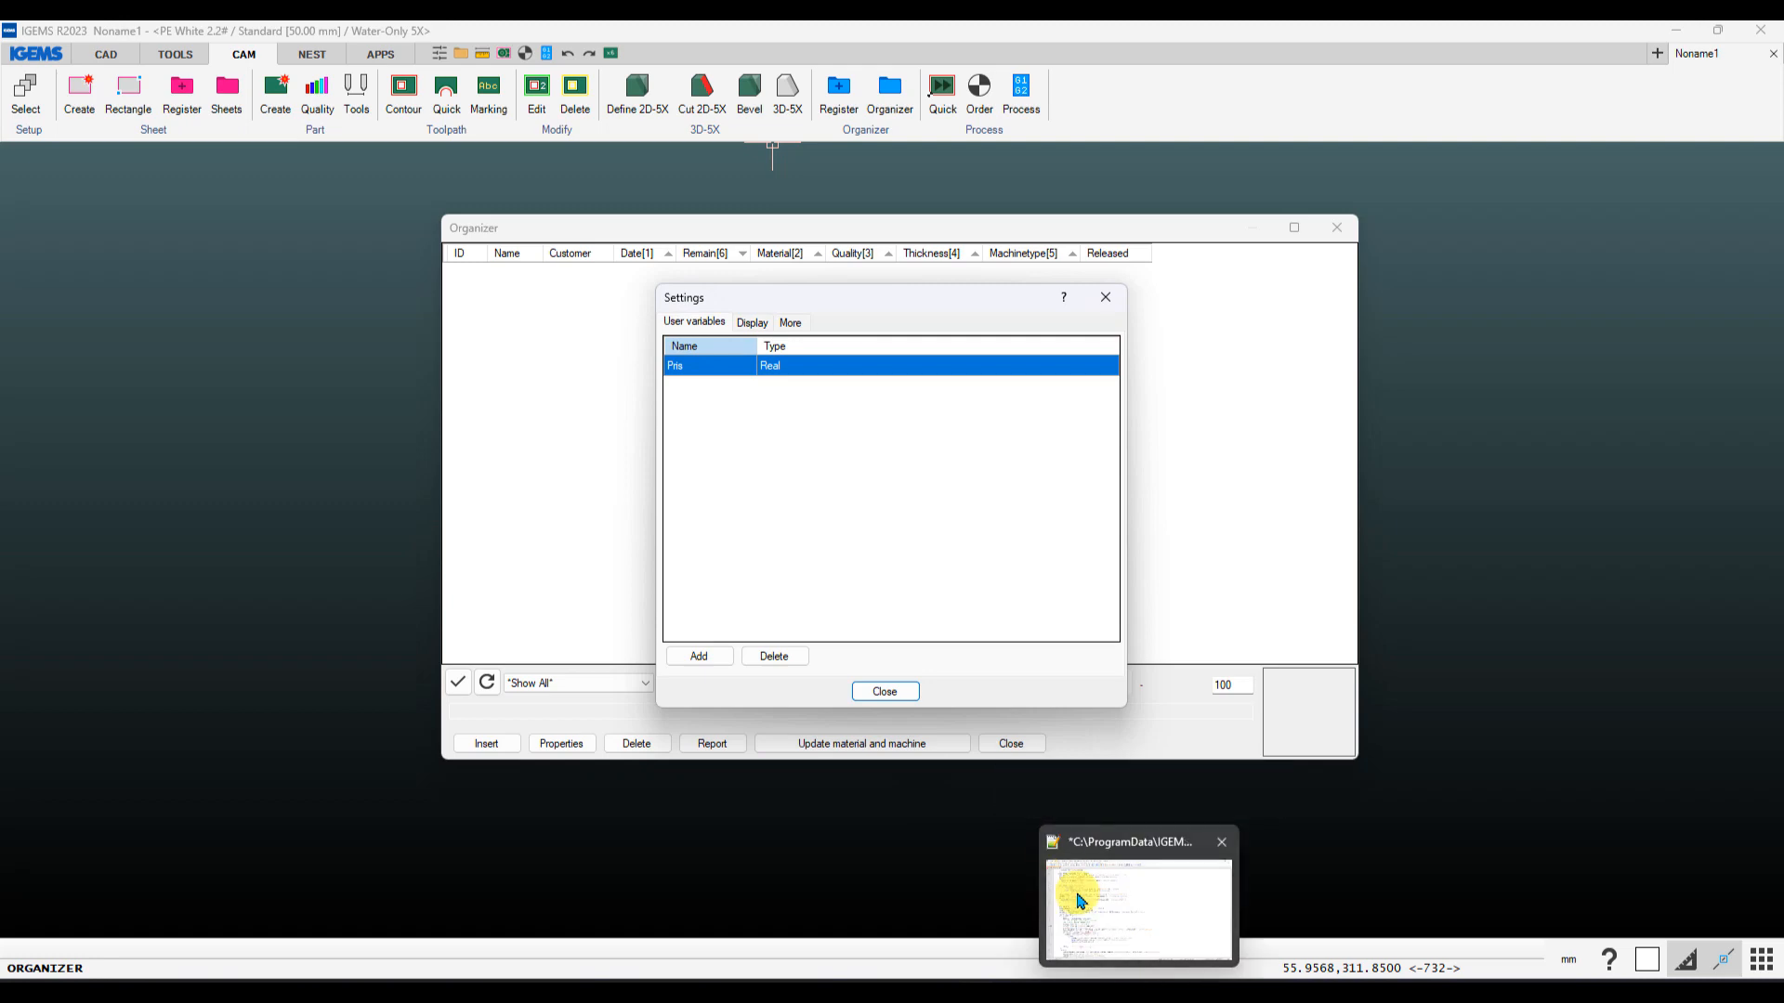
{"action": "left_click", "coordinate": [1105, 980]}
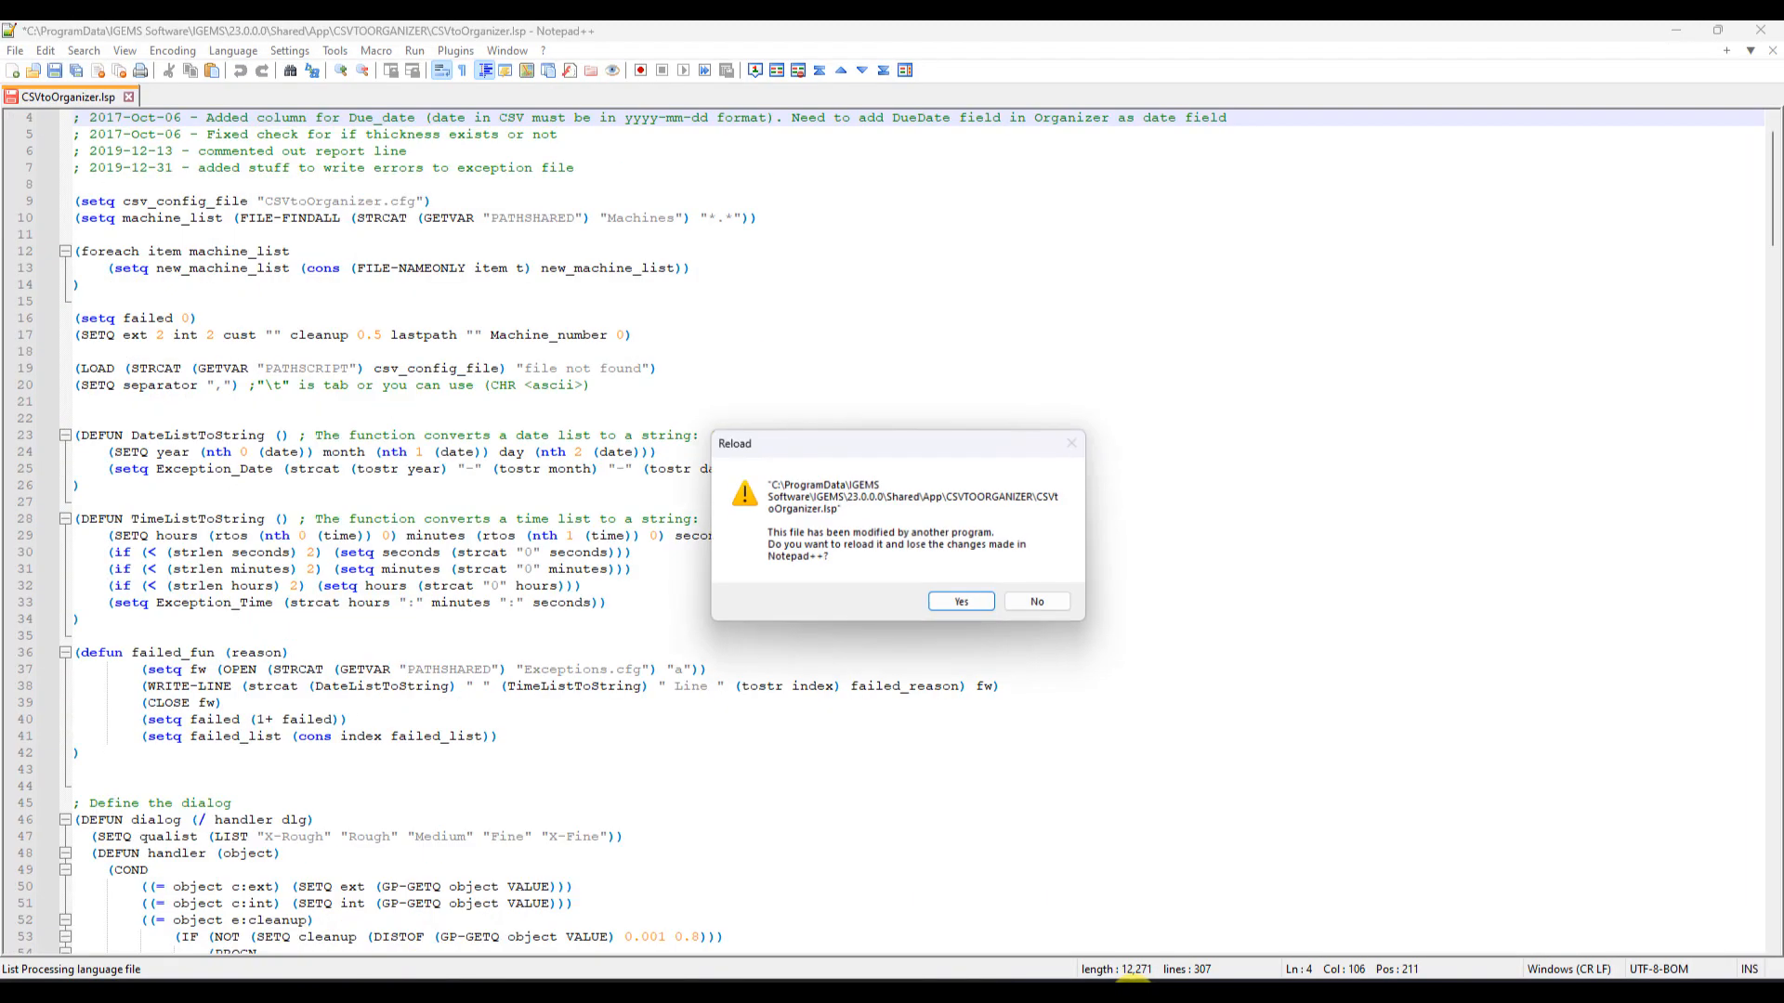
{"action": "left_click", "coordinate": [949, 602]}
{"action": "scroll", "coordinate": [177, 426], "scroll_direction": "down", "scroll_amount": 20}
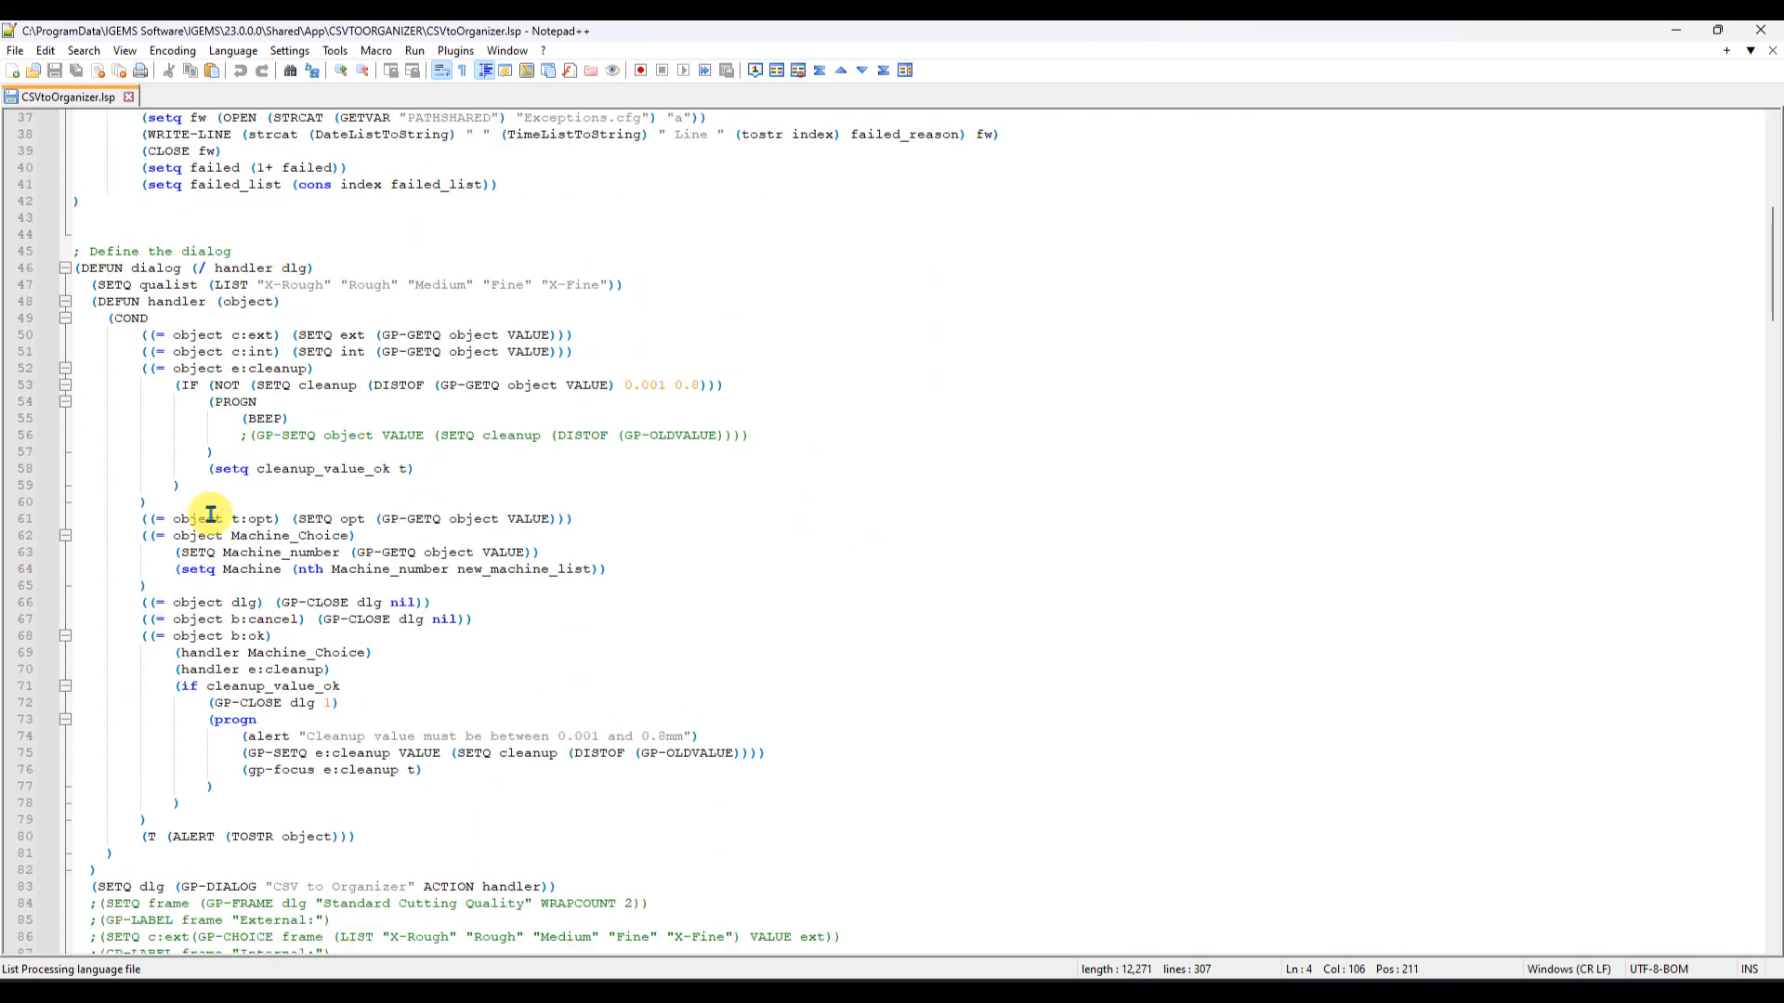
{"action": "scroll", "coordinate": [205, 513], "scroll_direction": "down", "scroll_amount": 20}
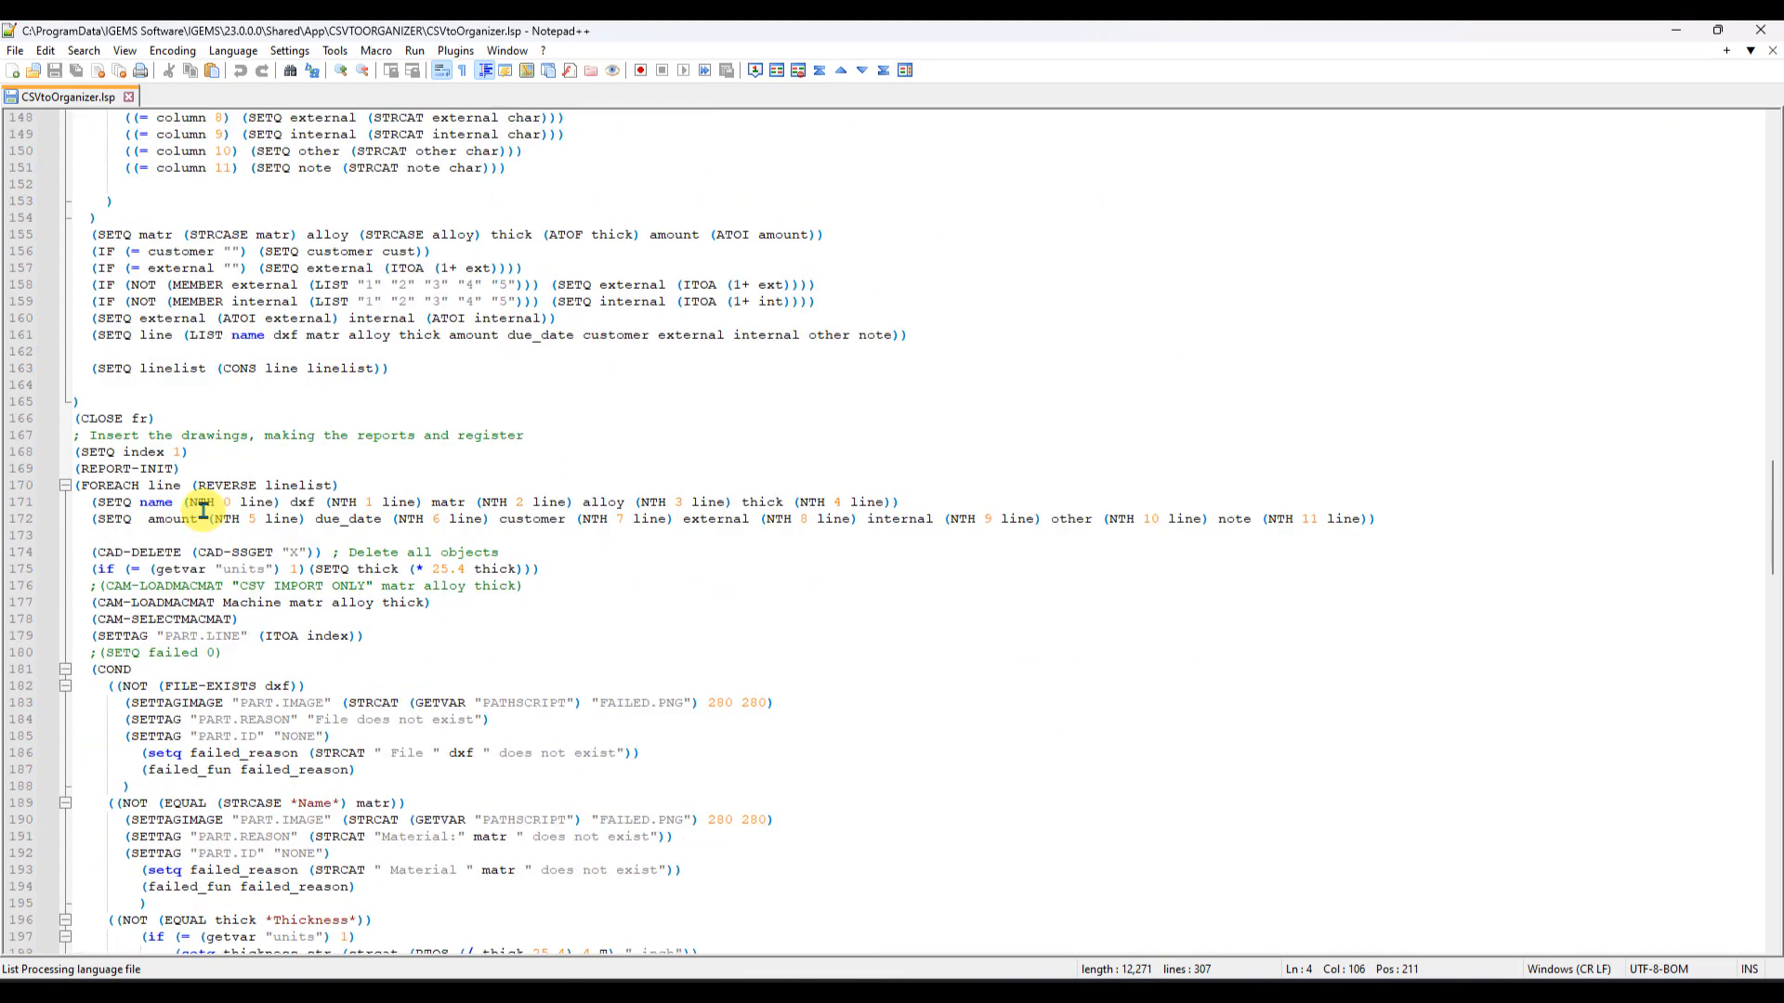
{"action": "scroll", "coordinate": [199, 507], "scroll_direction": "down", "scroll_amount": 10}
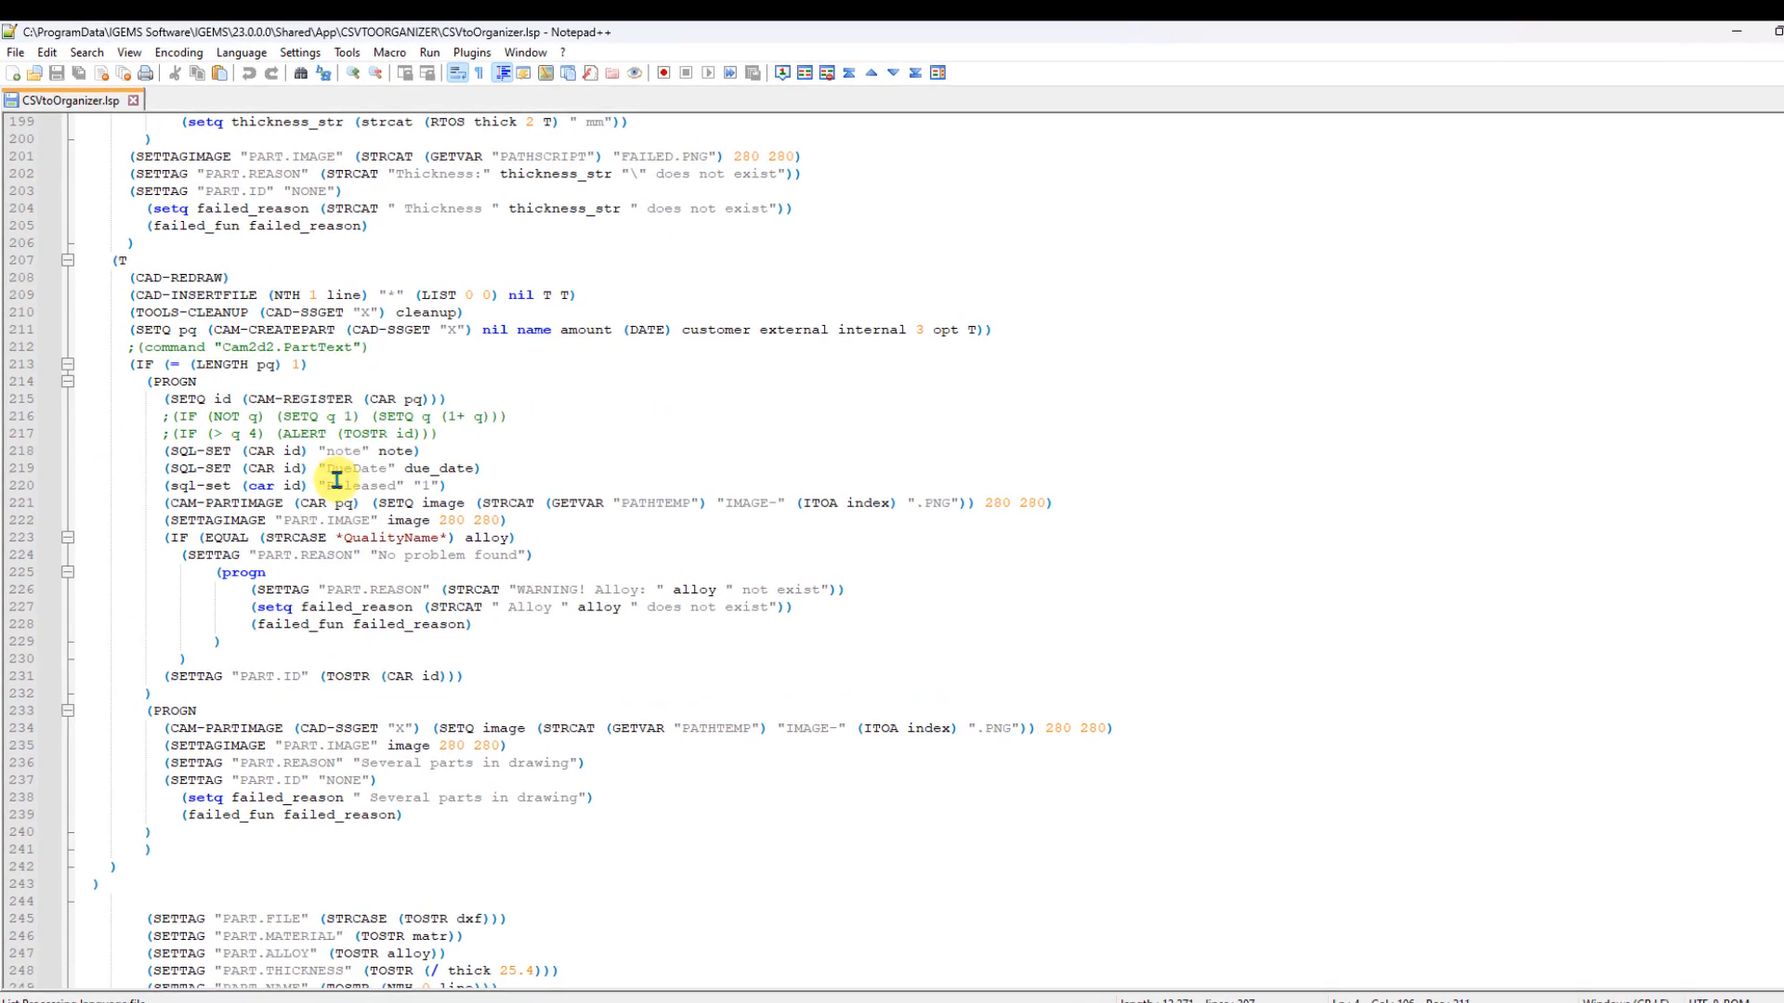
{"action": "left_click_drag", "start_coordinate": [487, 468], "coordinate": [150, 450]}
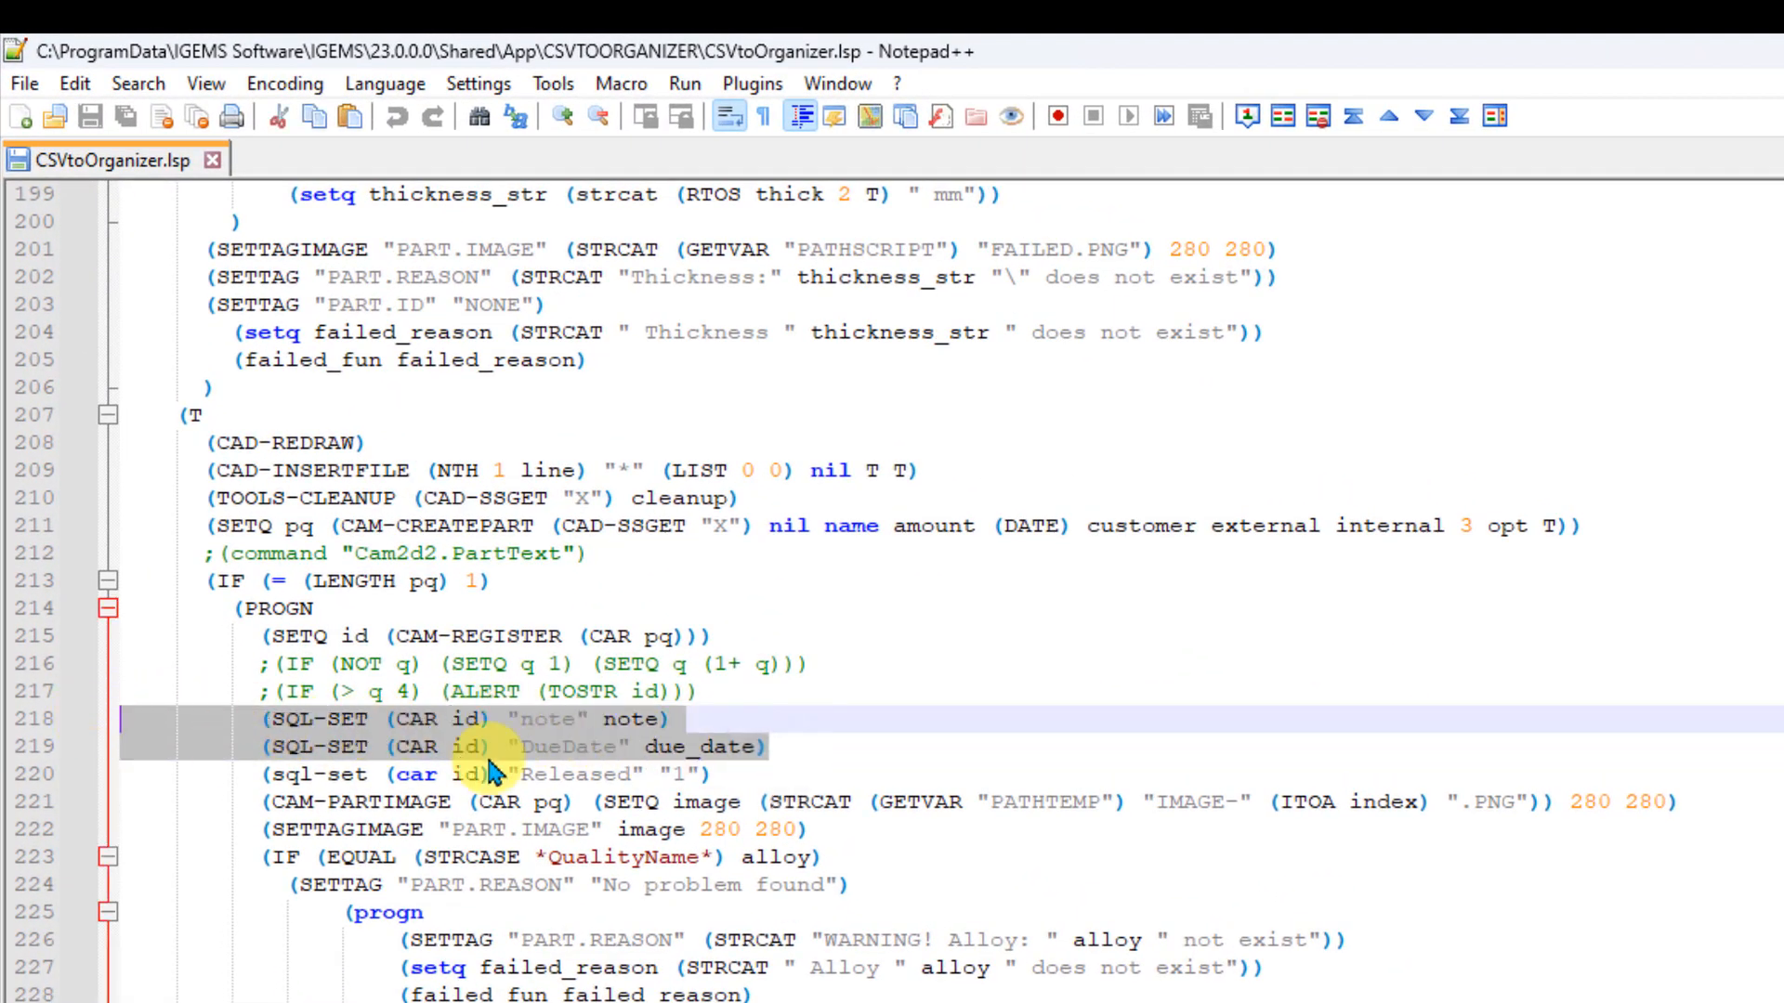
{"action": "left_click", "coordinate": [518, 742]}
{"action": "left_click", "coordinate": [528, 729]}
{"action": "left_click_drag", "start_coordinate": [670, 720], "coordinate": [262, 724]}
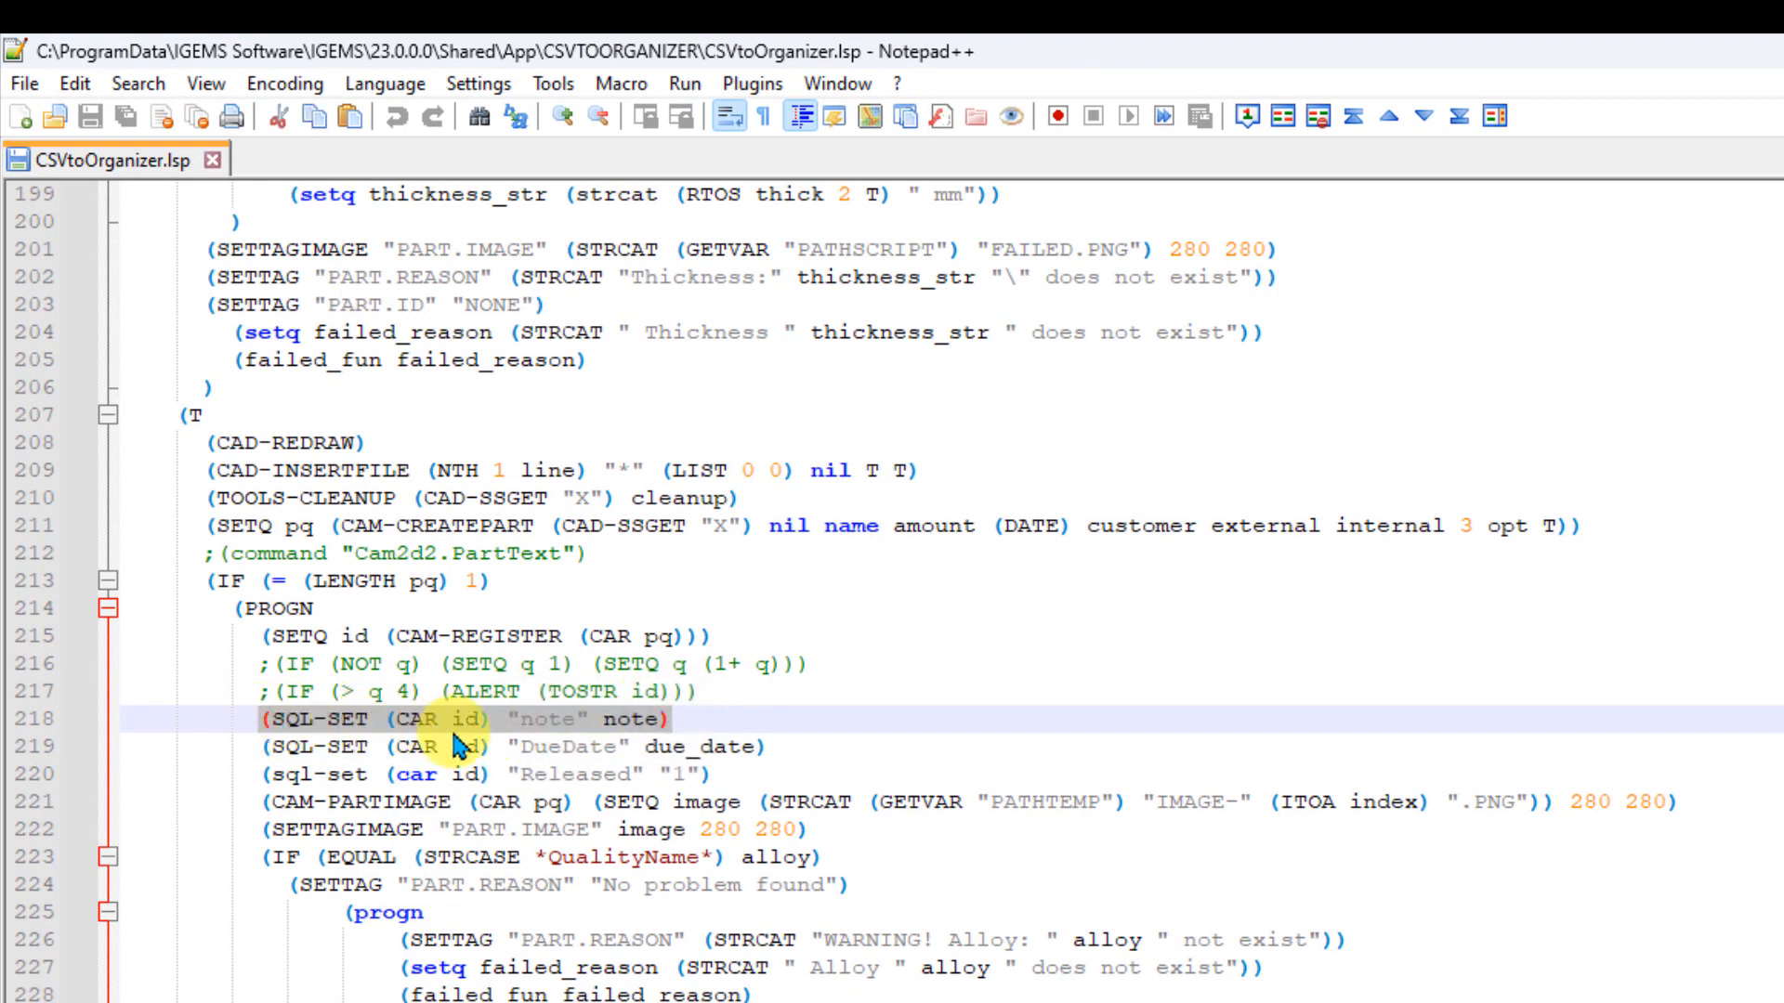
{"action": "left_click_drag", "start_coordinate": [776, 749], "coordinate": [277, 746]}
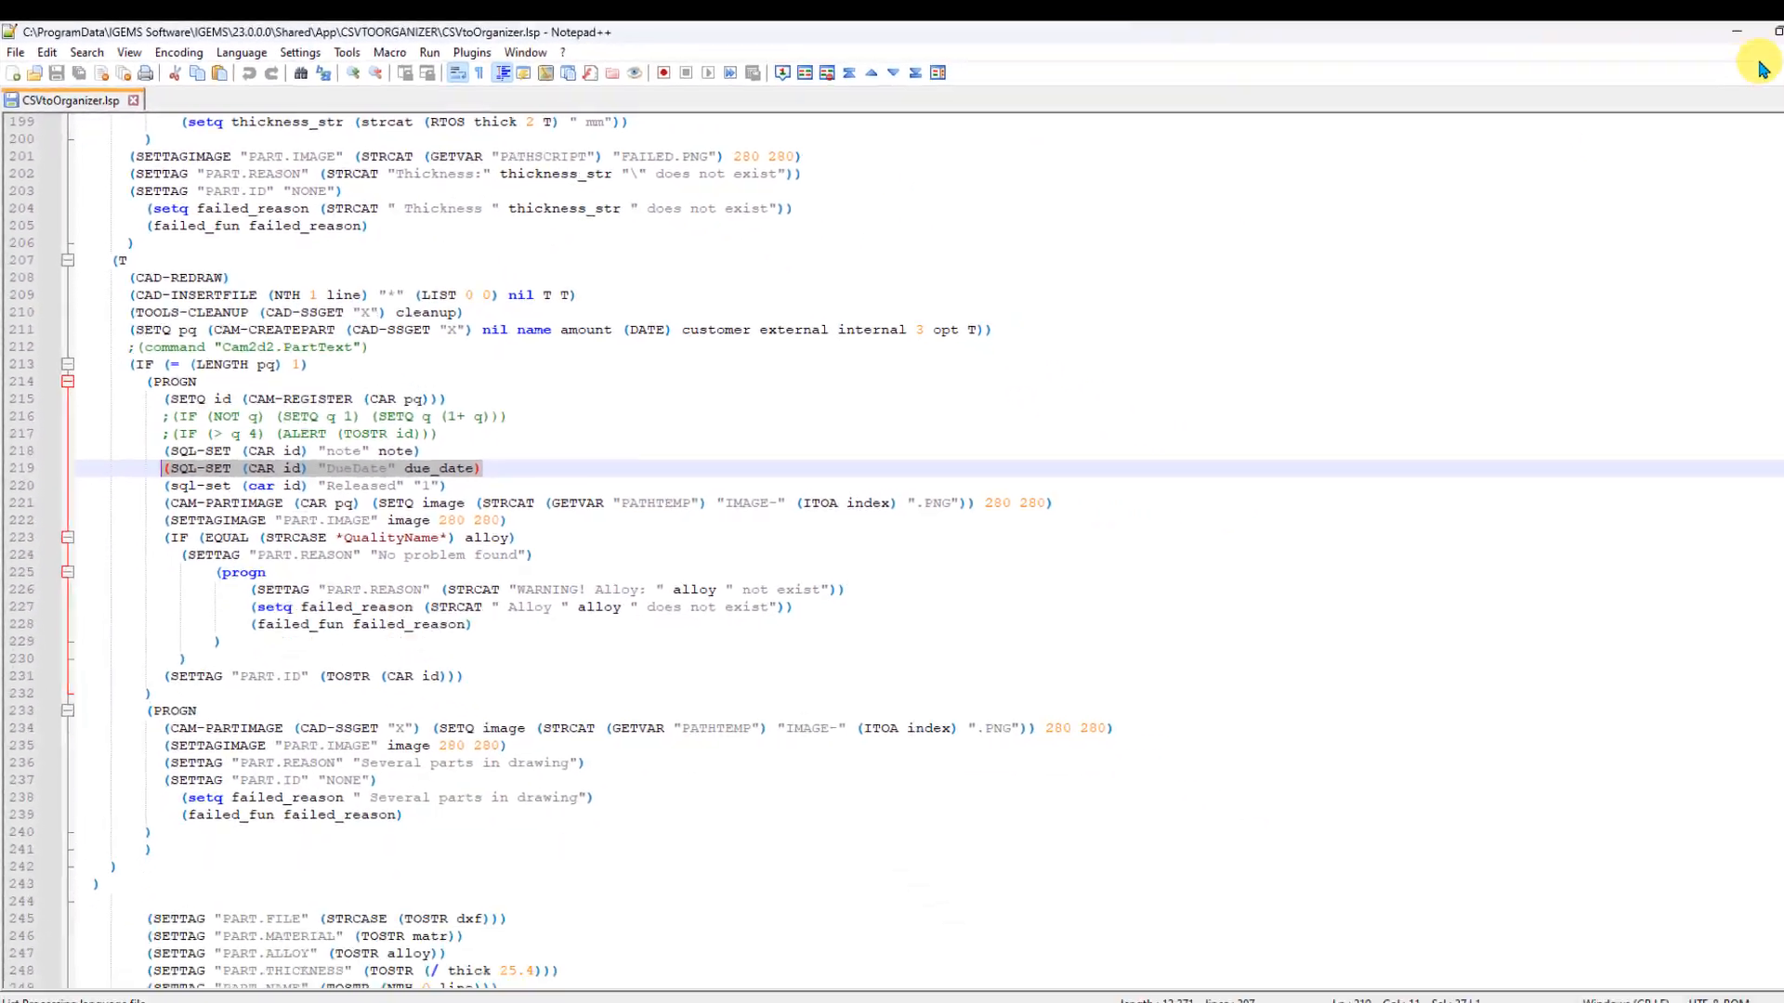
{"action": "left_click", "coordinate": [1739, 32]}
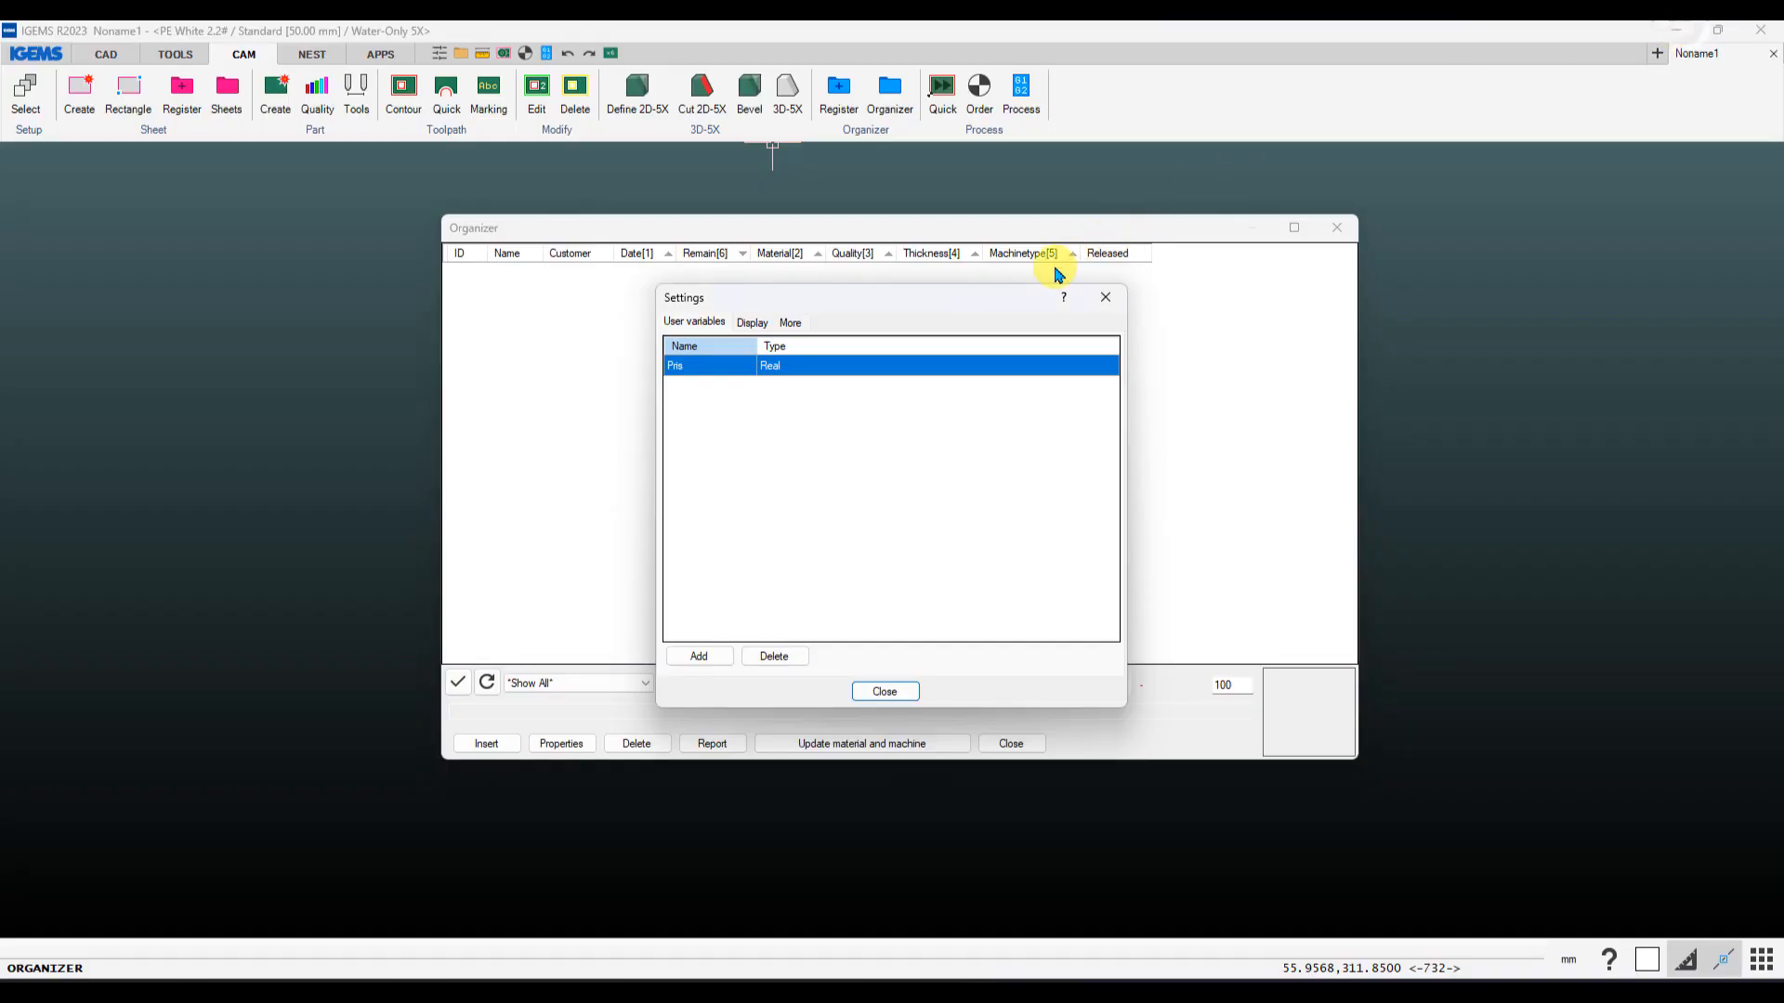
Add a user variable named DueDate of type Date in the IGEMS Organizer settings and close the Organizer
{"action": "left_click_drag", "start_coordinate": [938, 296], "coordinate": [978, 287]}
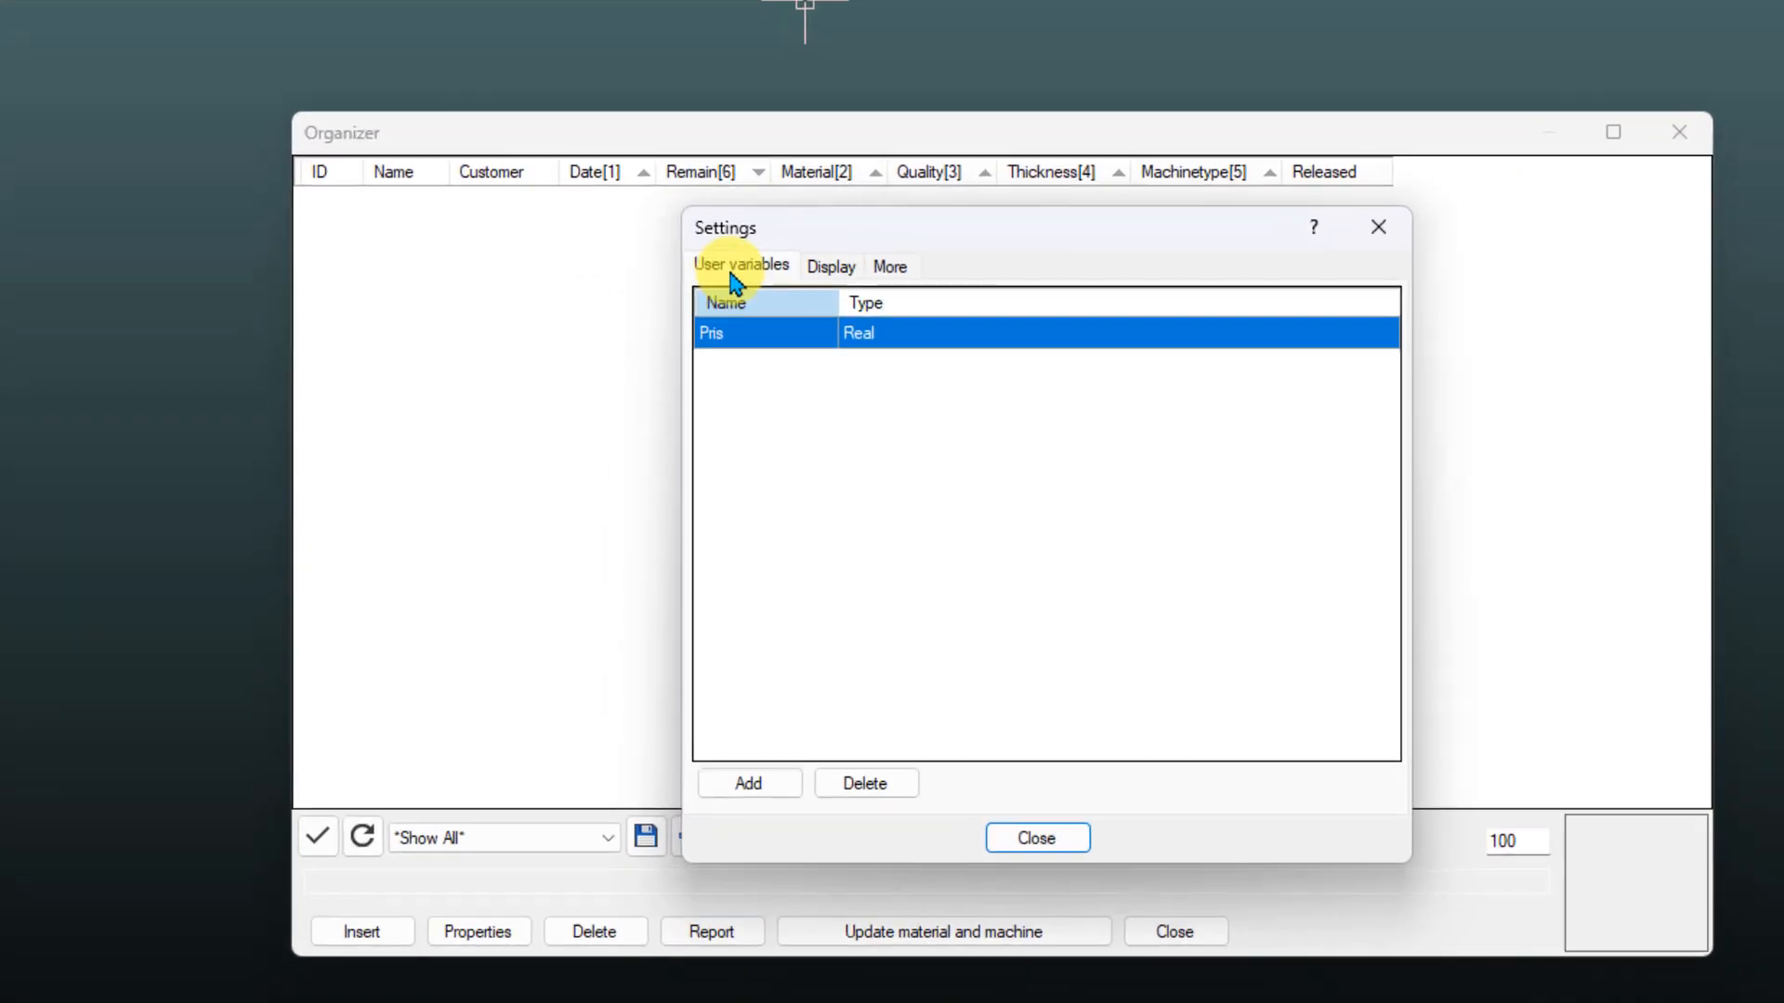
{"action": "left_click", "coordinate": [726, 314]}
{"action": "left_click", "coordinate": [751, 785]}
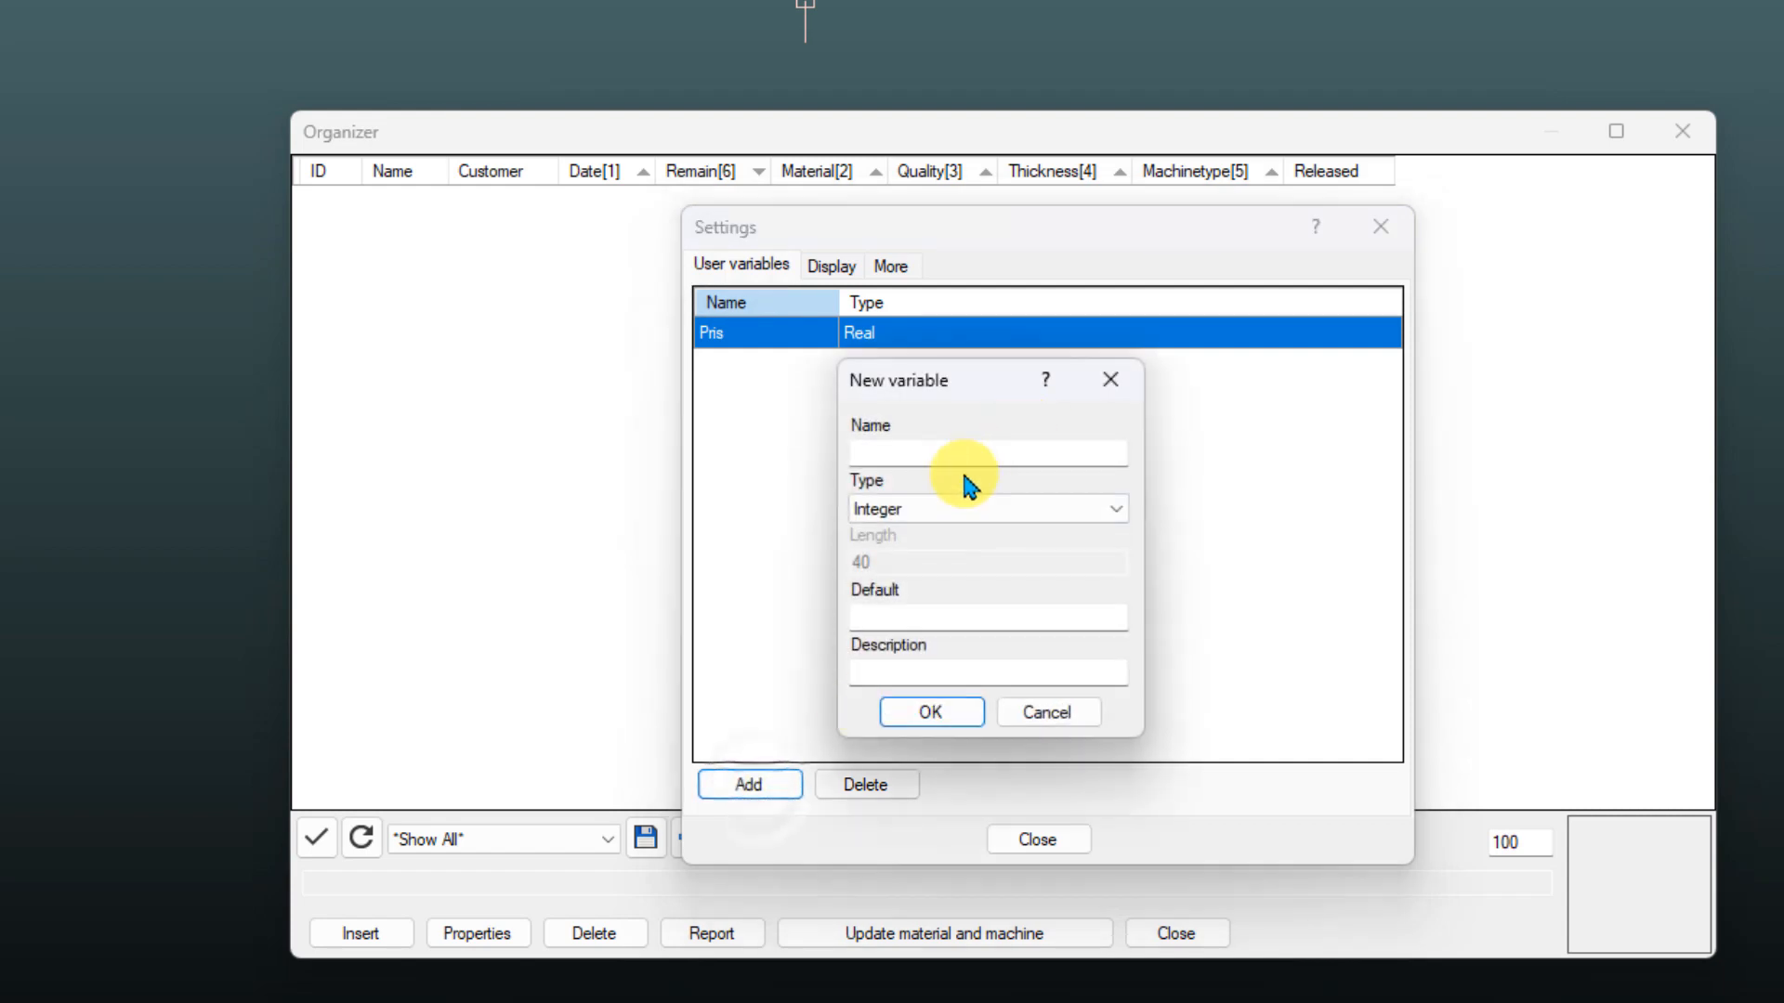
{"action": "type", "text": "DueDate"}
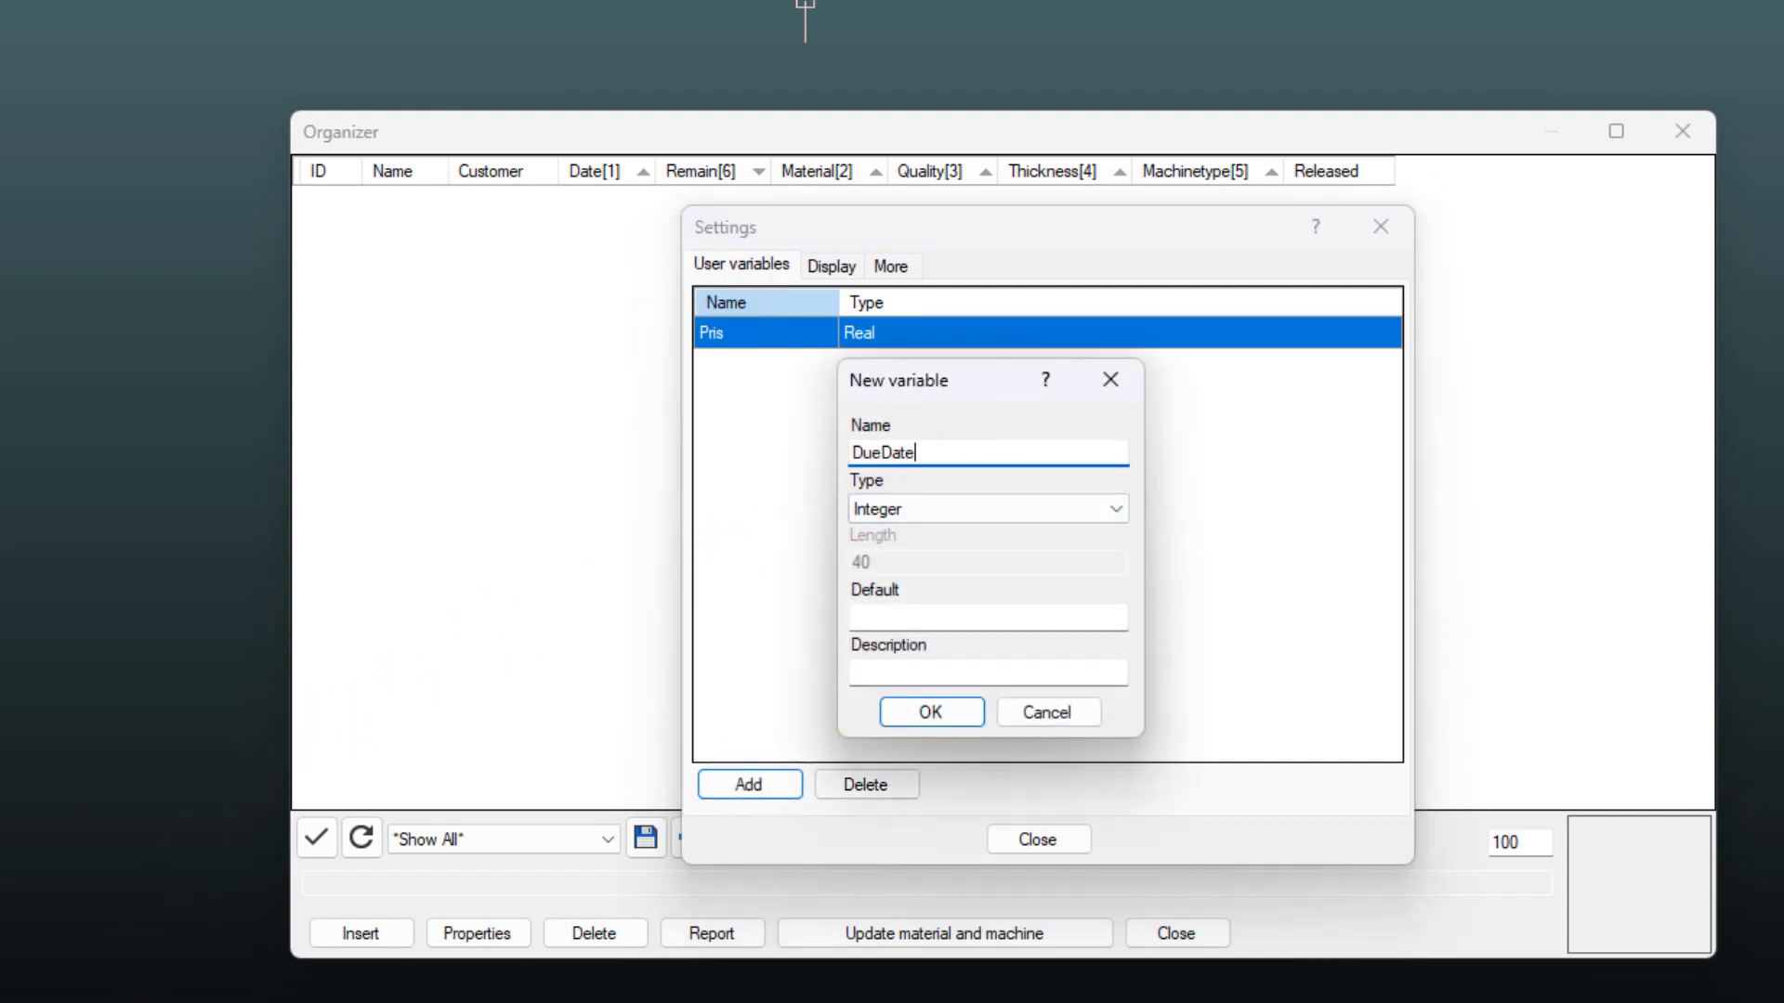
{"action": "left_click", "coordinate": [976, 510]}
{"action": "left_click", "coordinate": [882, 613]}
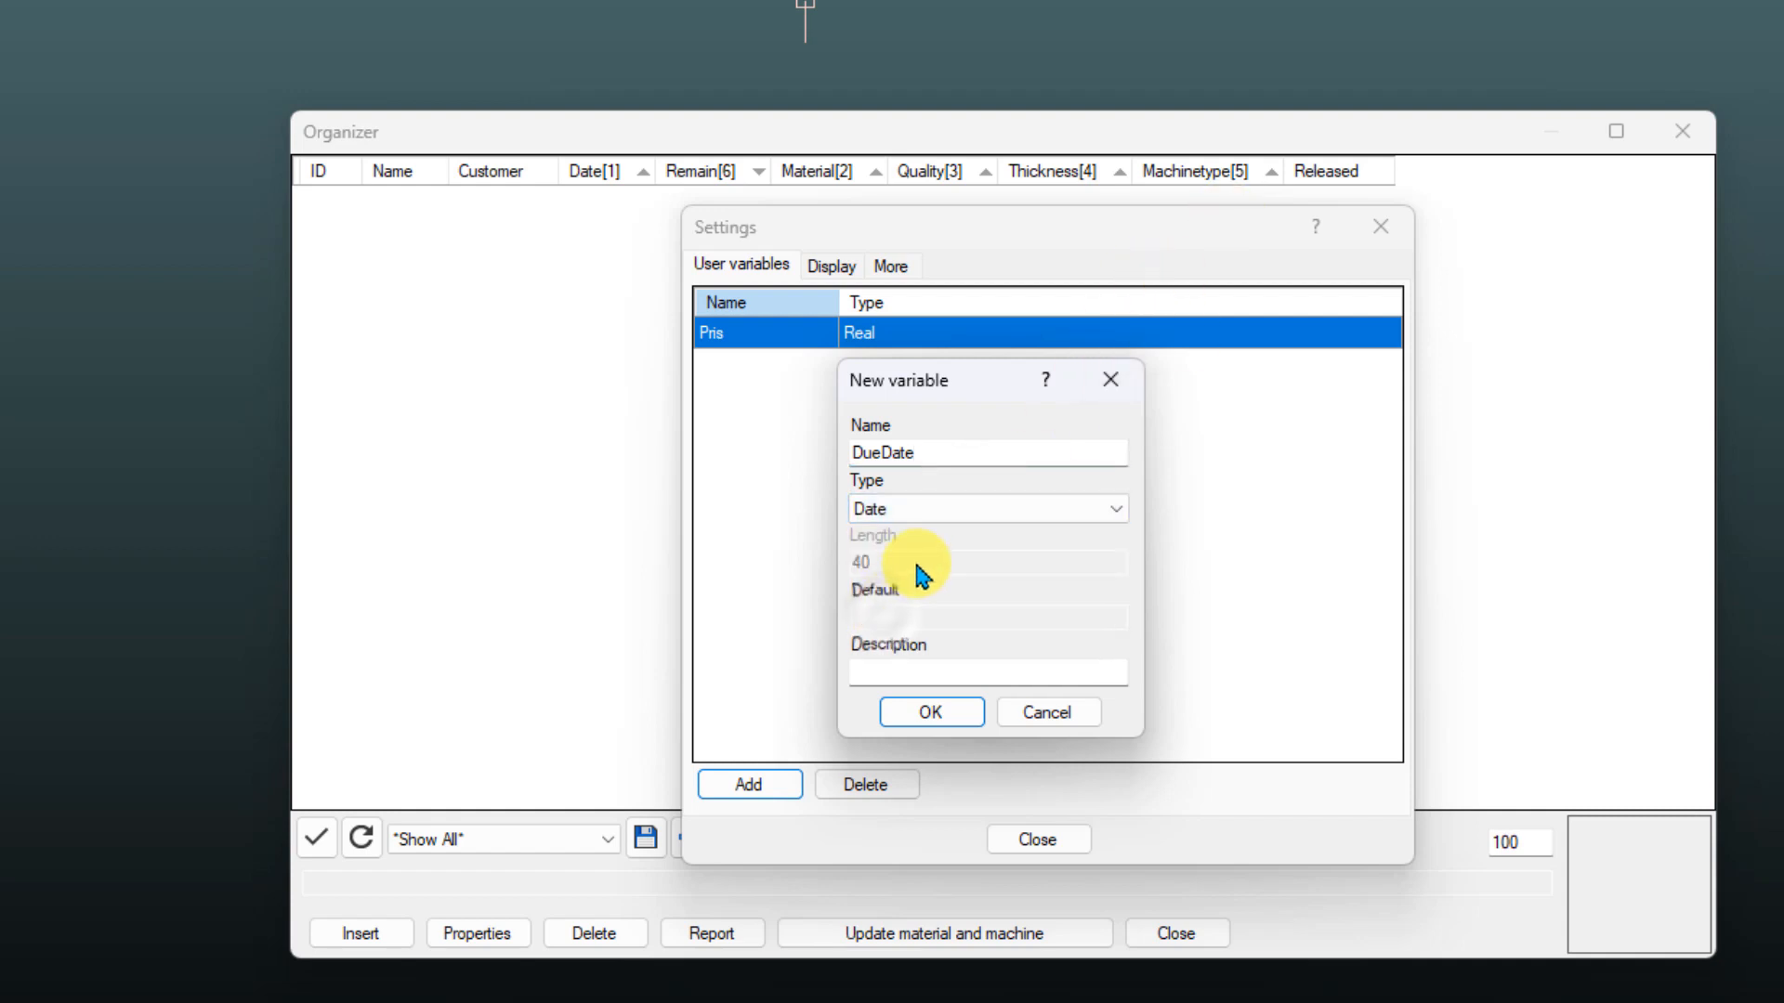
{"action": "left_click", "coordinate": [940, 713]}
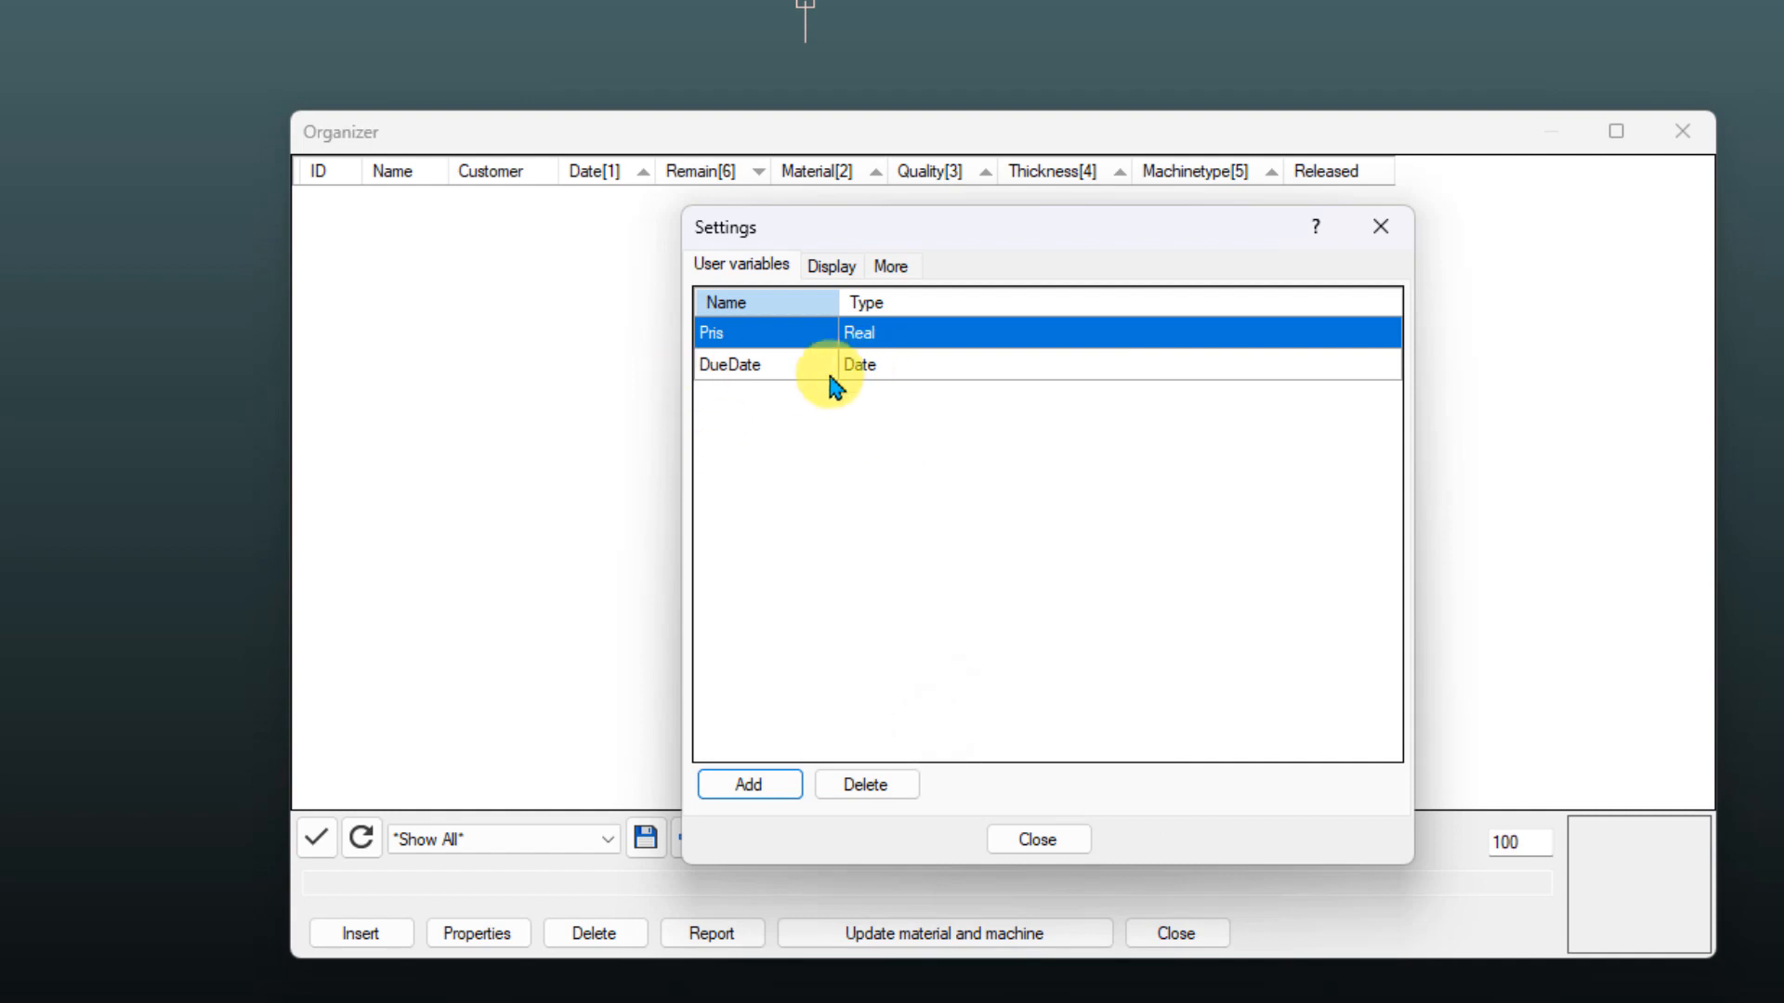
{"action": "left_click", "coordinate": [1041, 841]}
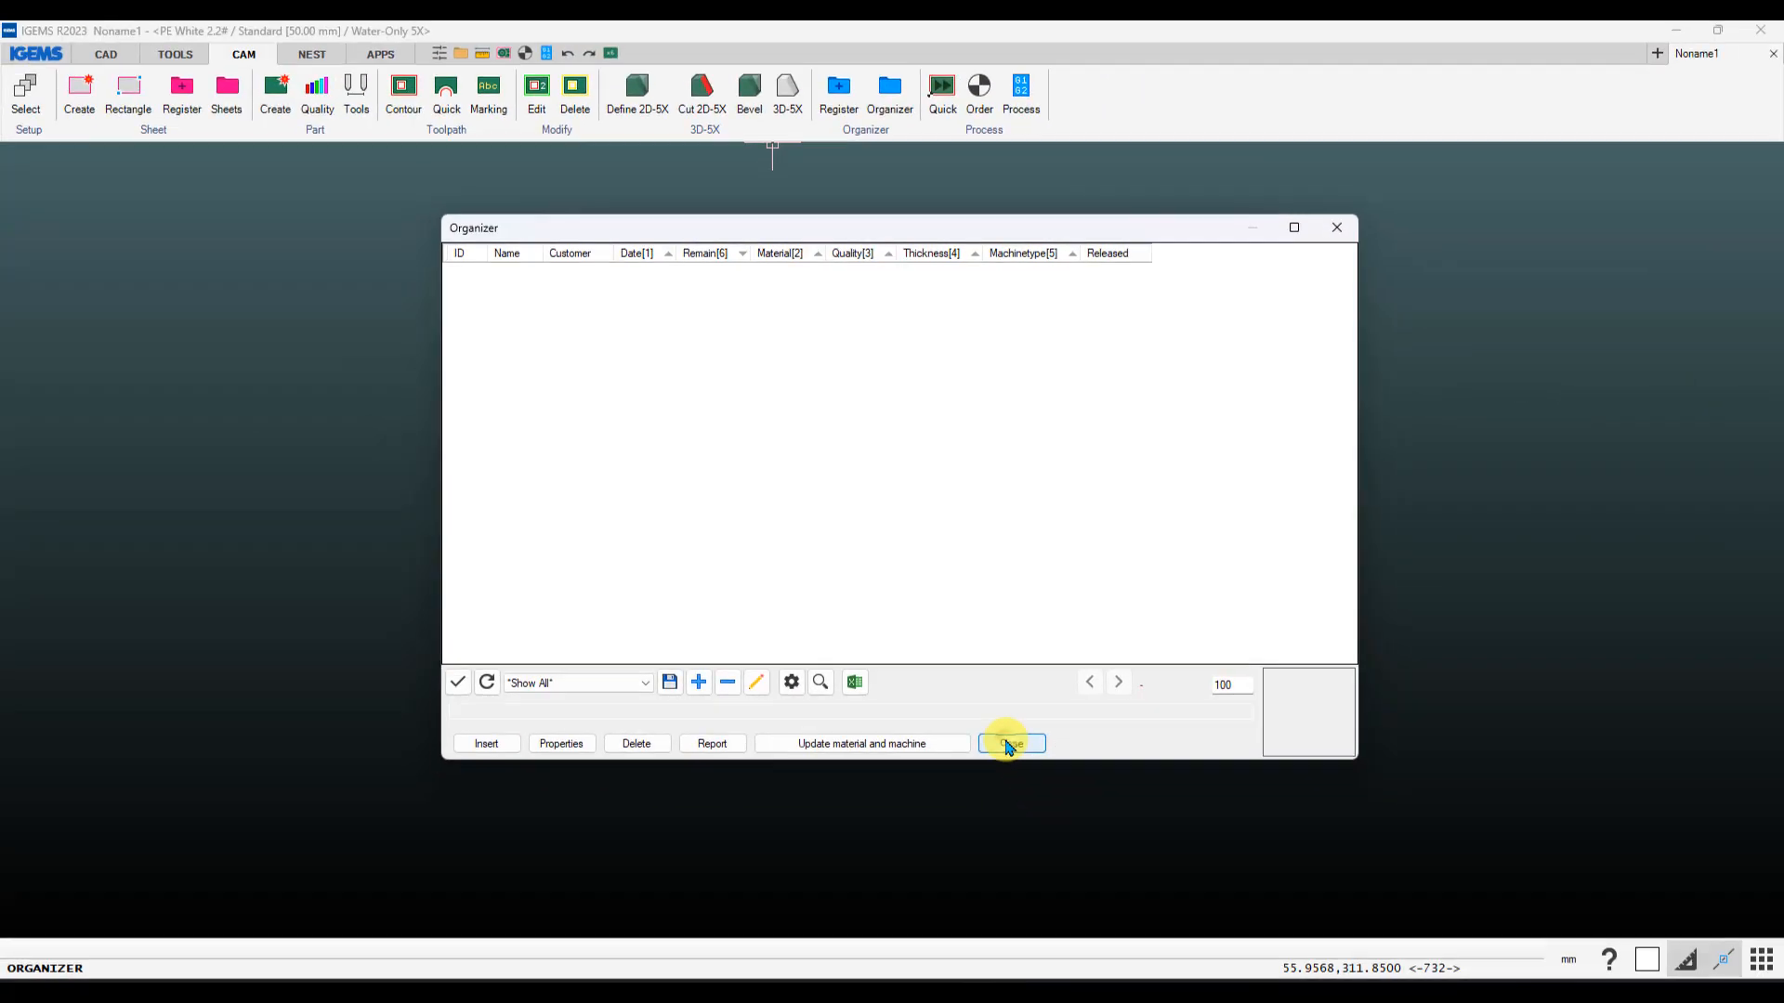
{"action": "left_click", "coordinate": [1172, 934]}
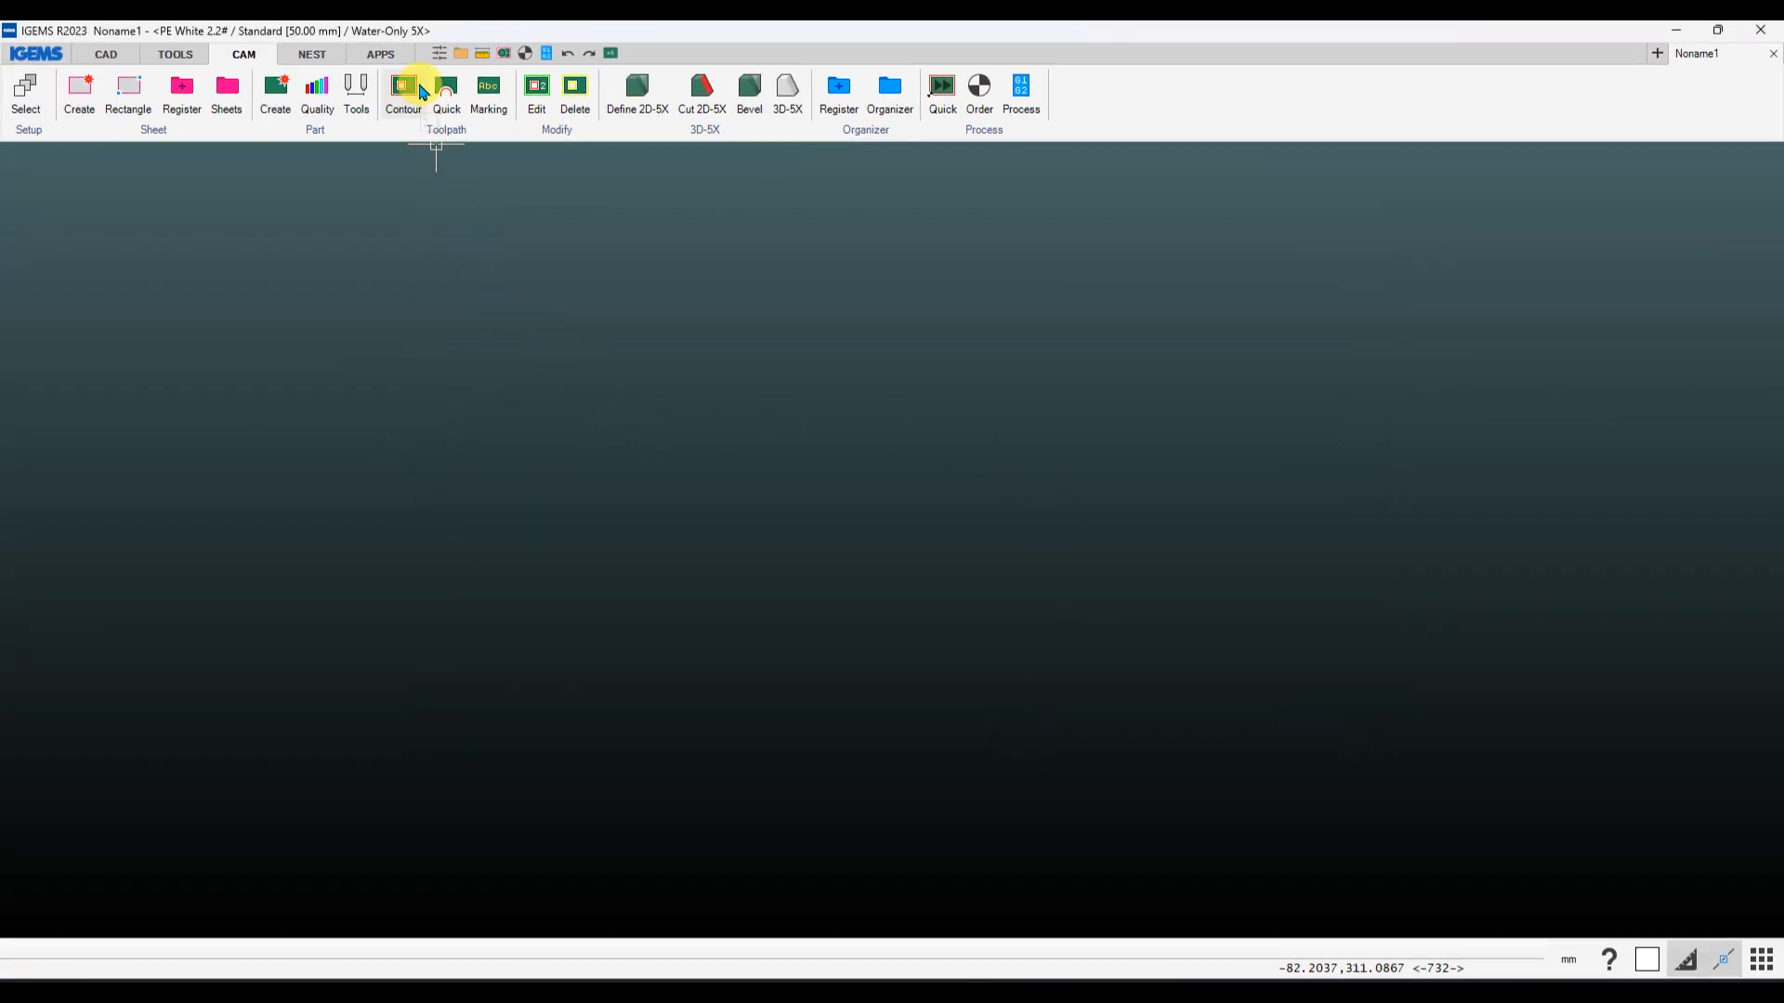
Run the CSVtoOrganizer app with the machine set to Water-Only 5X, keeping the 0.5 clean up value and geometry optimization
{"action": "left_click", "coordinate": [381, 55]}
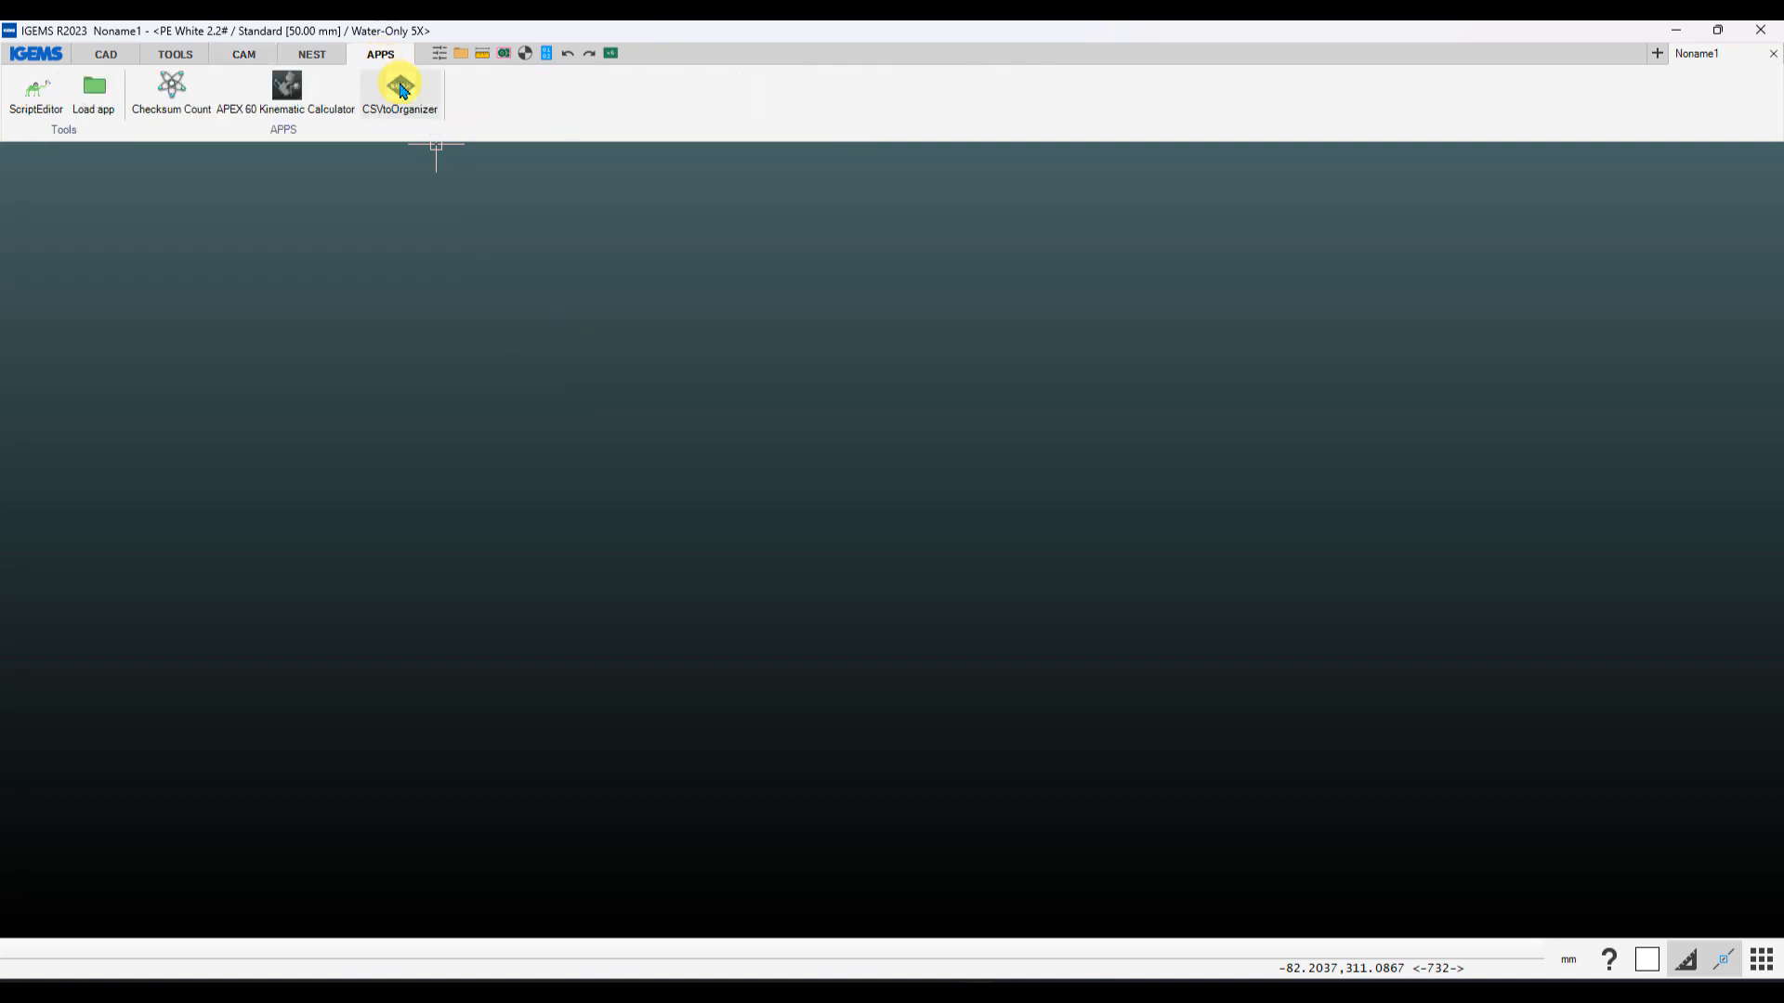
{"action": "left_click", "coordinate": [402, 90]}
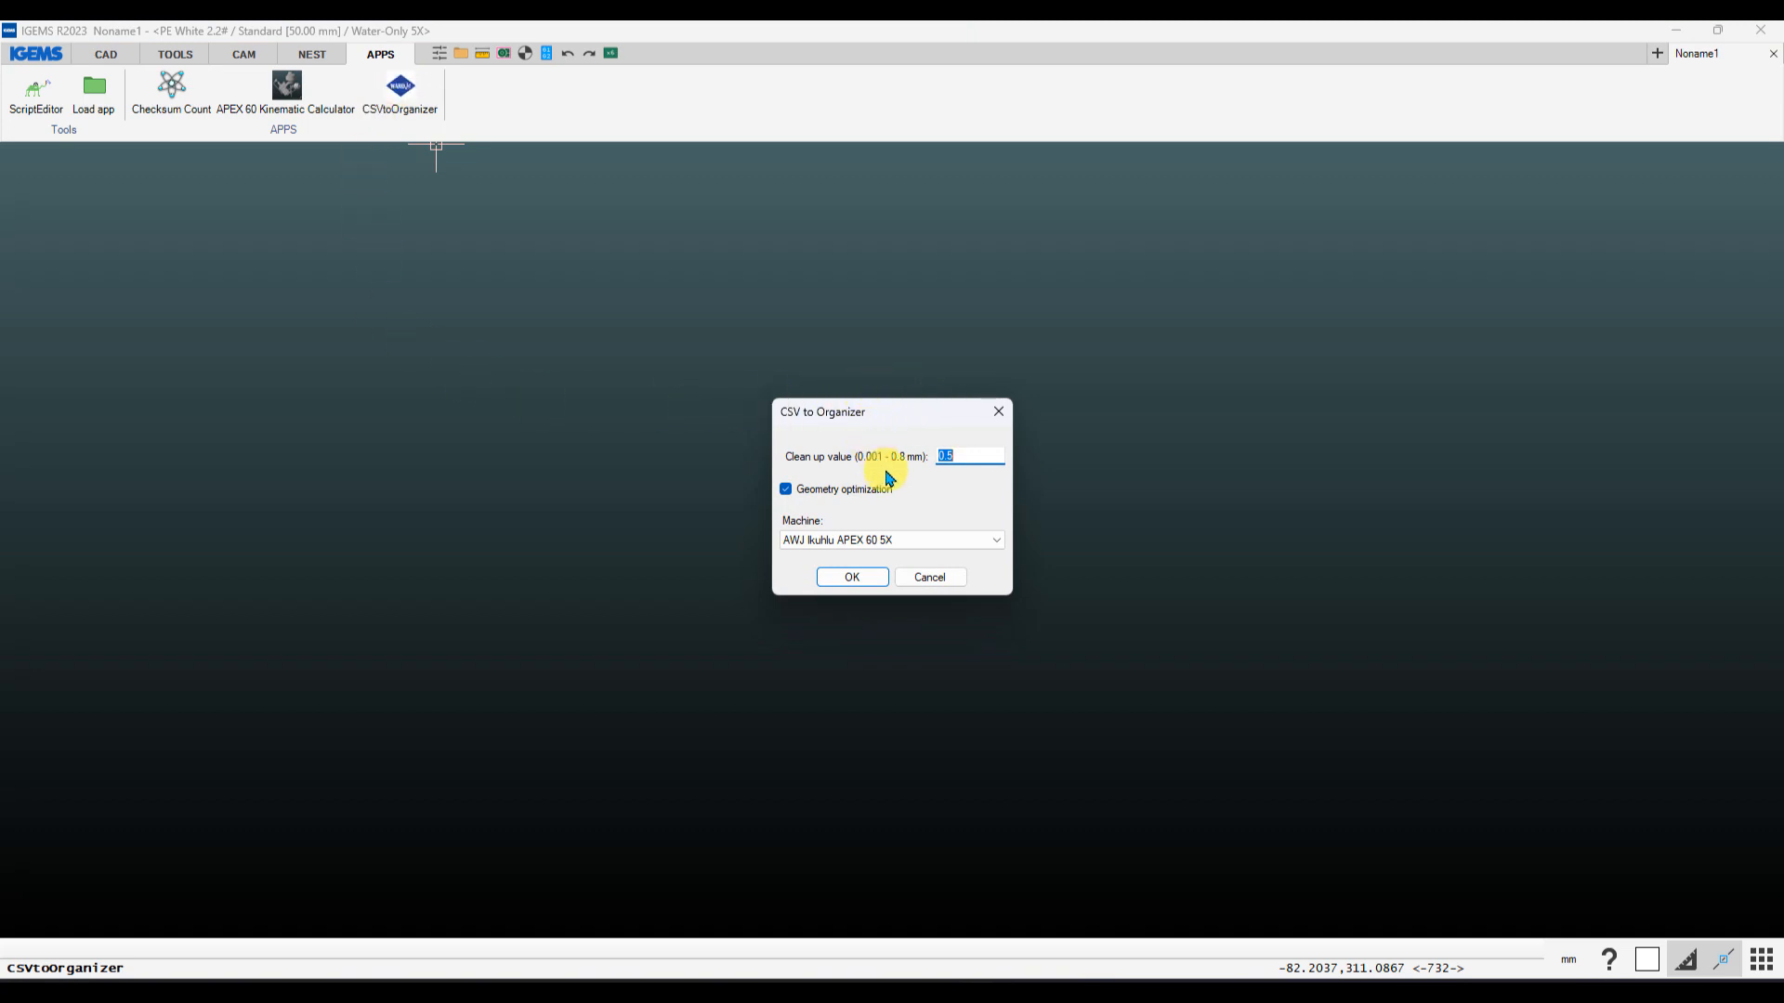
{"action": "left_click", "coordinate": [875, 550]}
{"action": "left_click", "coordinate": [826, 598]}
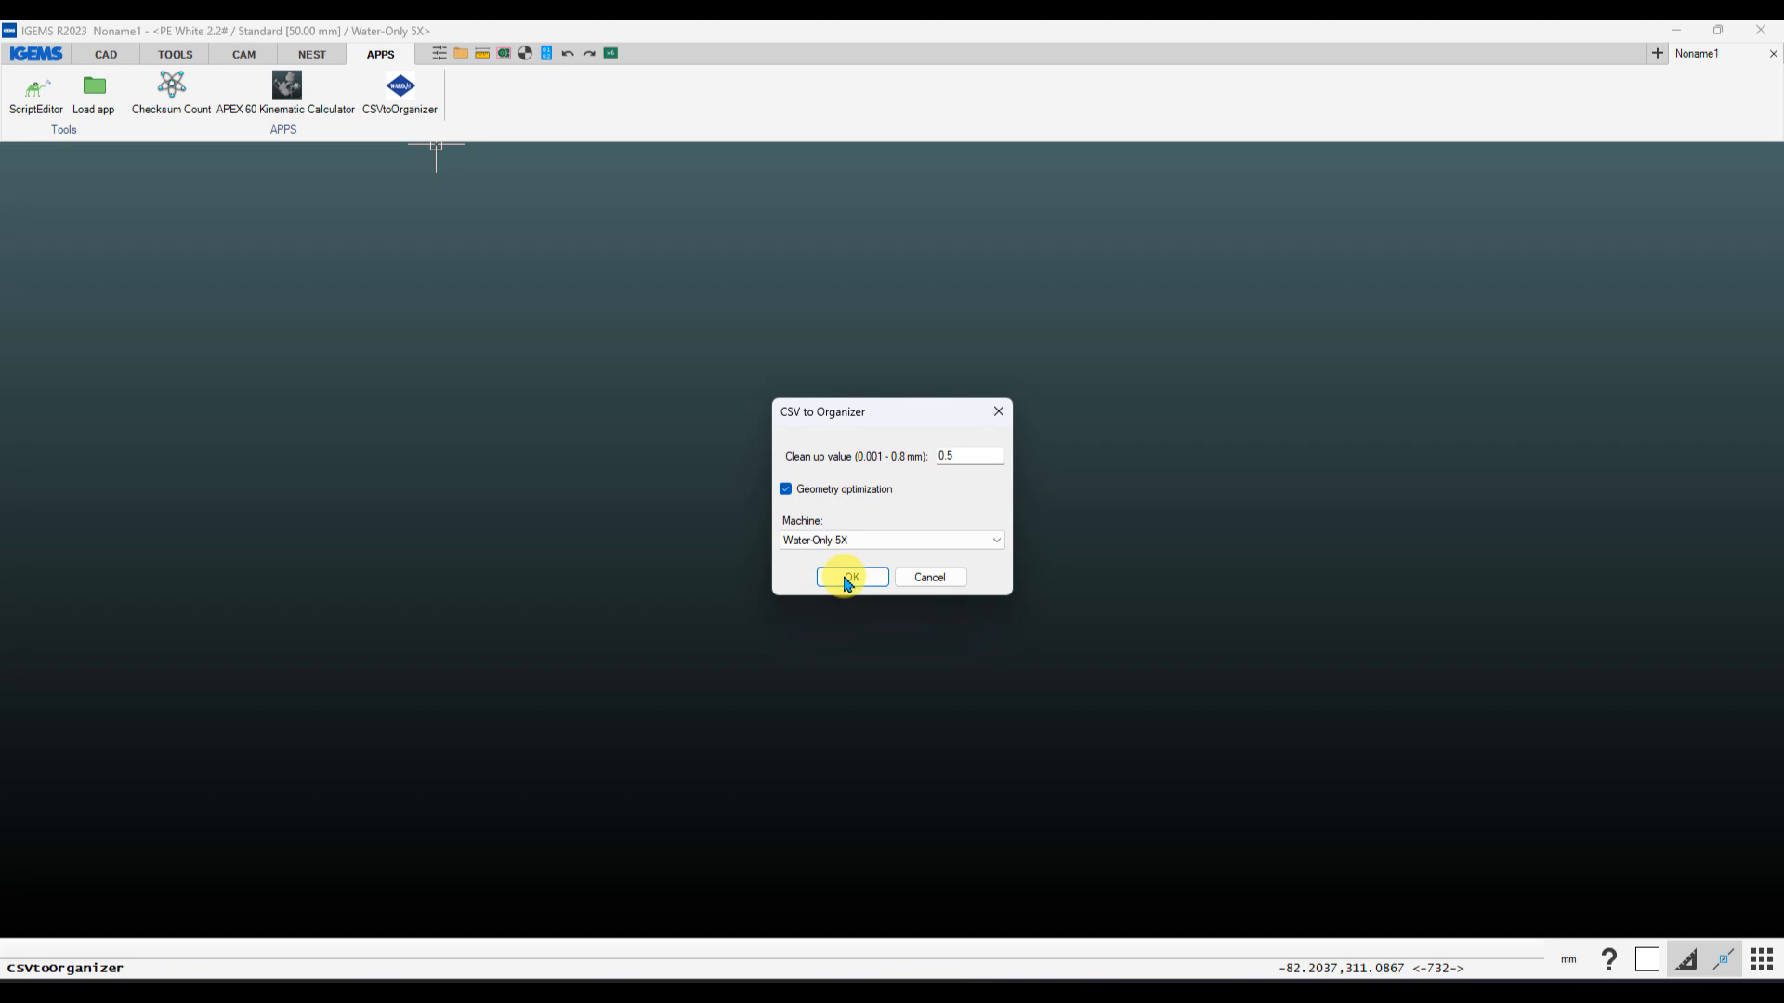
{"action": "left_click", "coordinate": [847, 579]}
{"action": "left_click", "coordinate": [947, 579]}
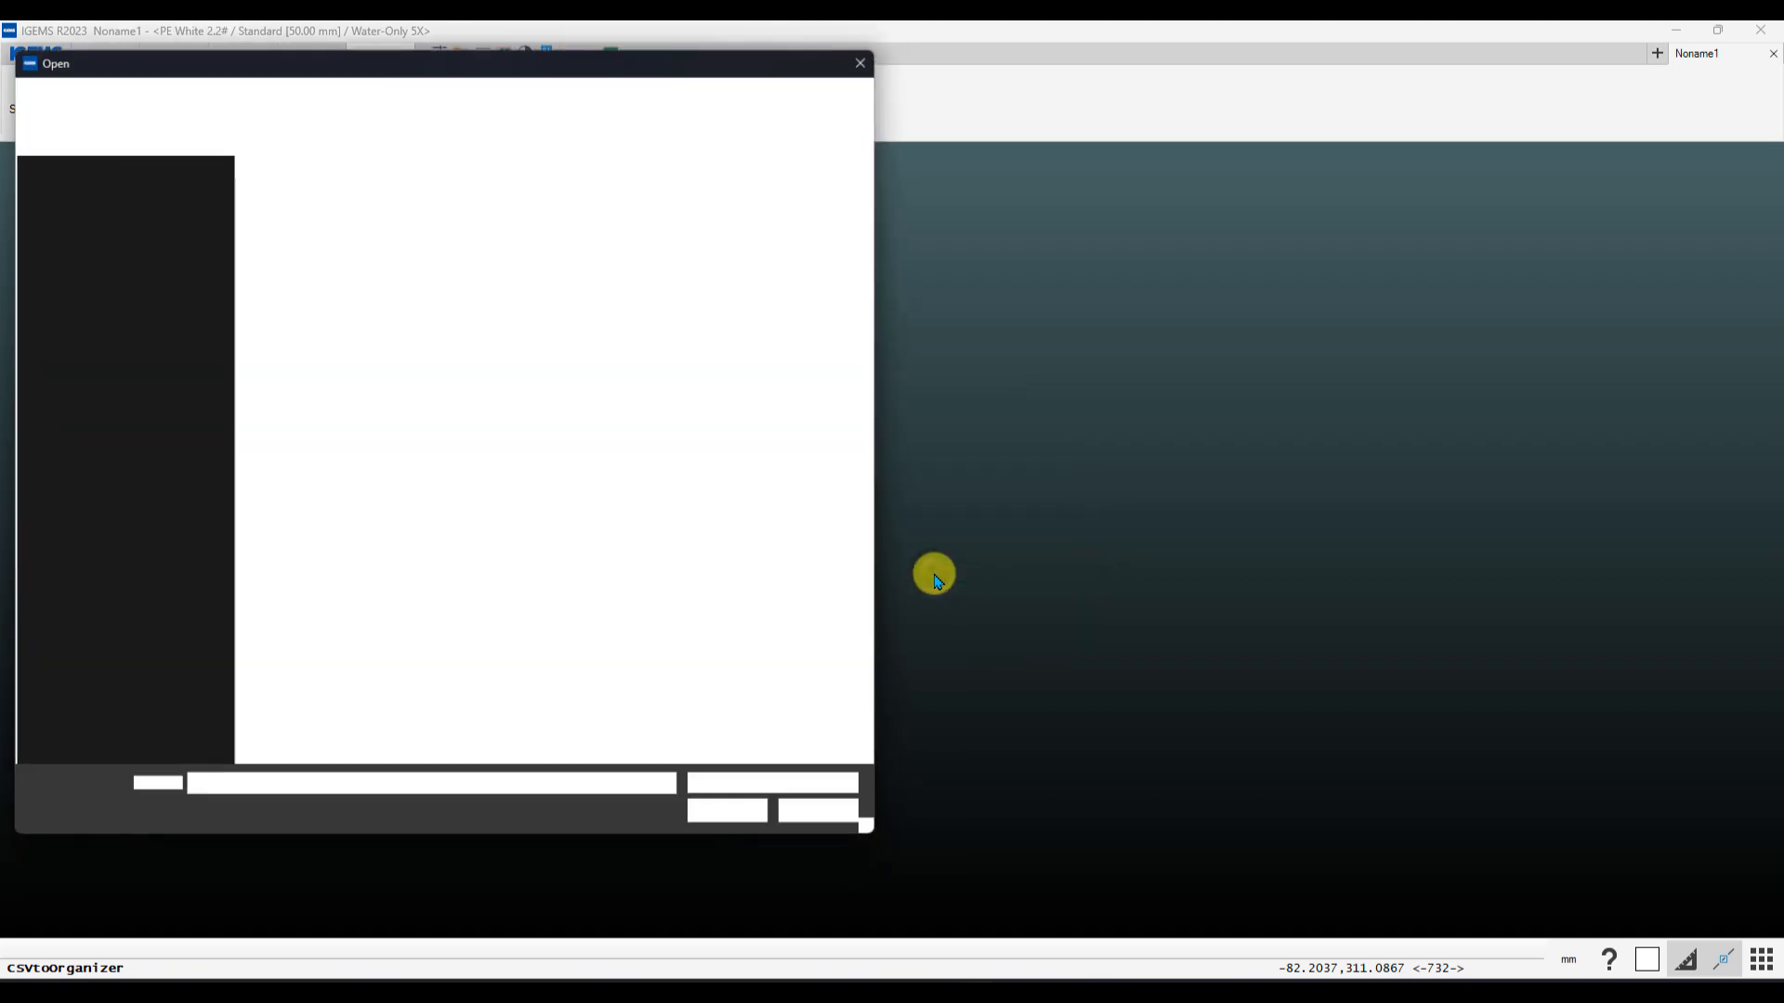
Import the parts listed in A2363.csv from the Sample CSV and DXF Files folder
{"action": "double_click", "coordinate": [322, 242]}
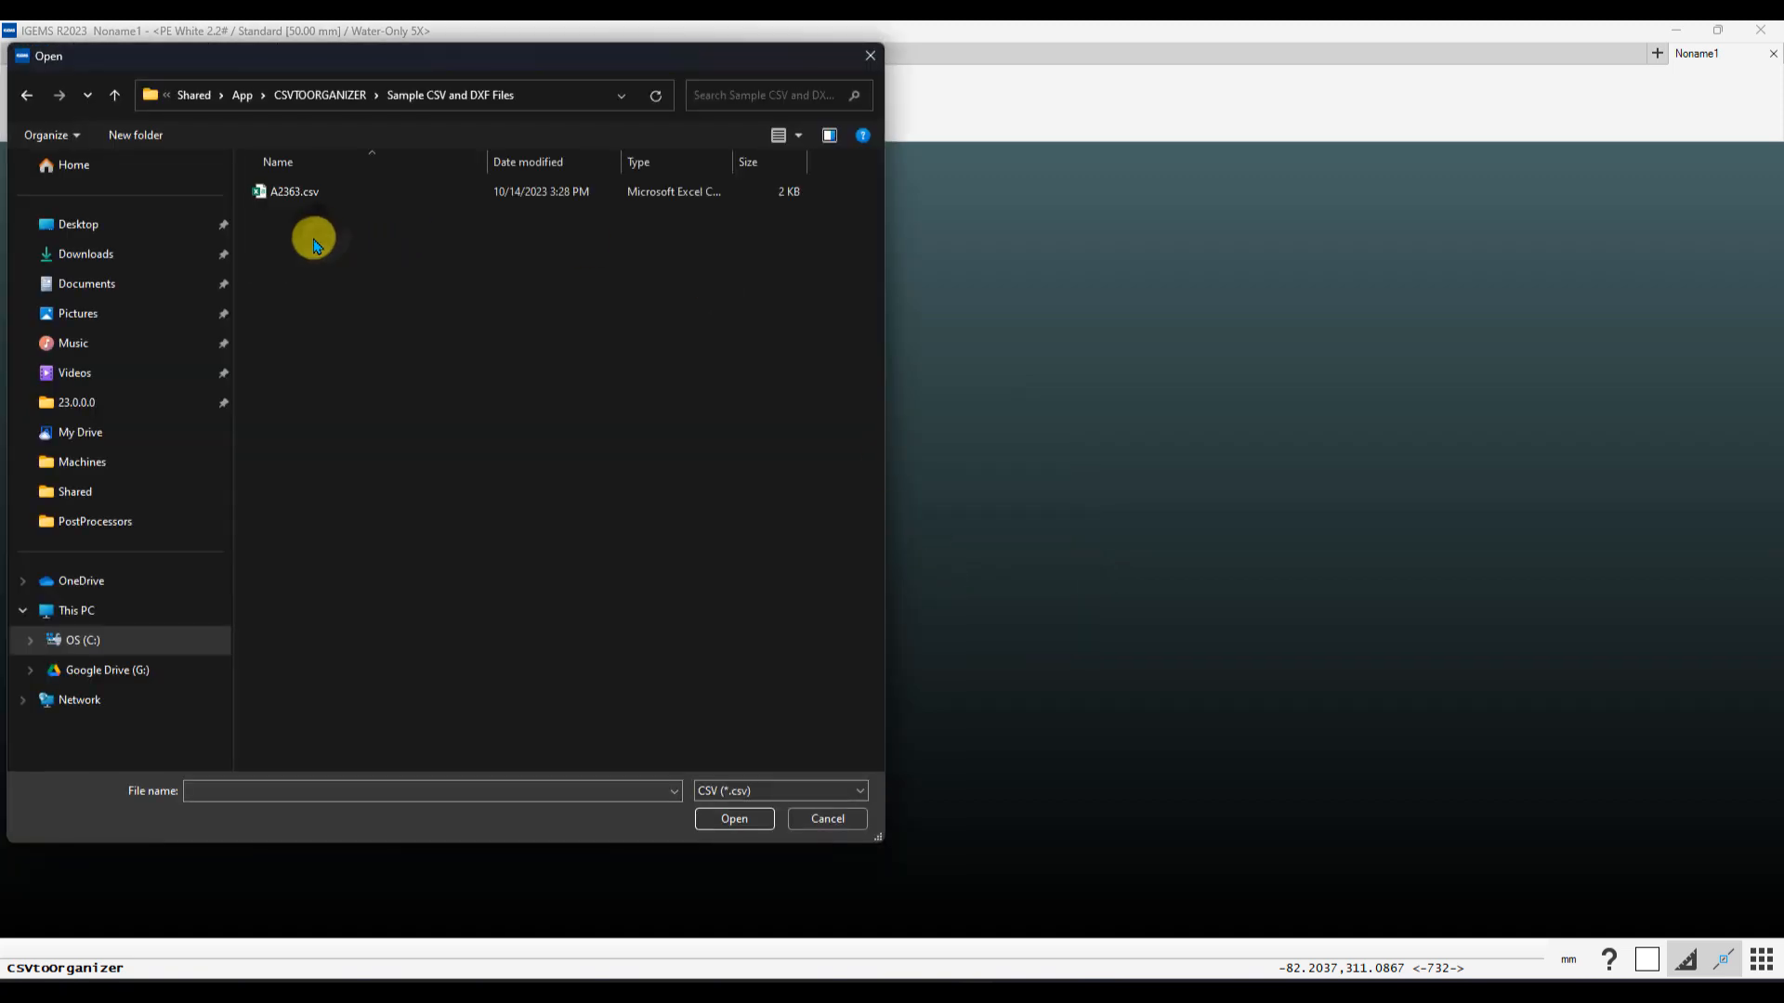
{"action": "double_click", "coordinate": [296, 193]}
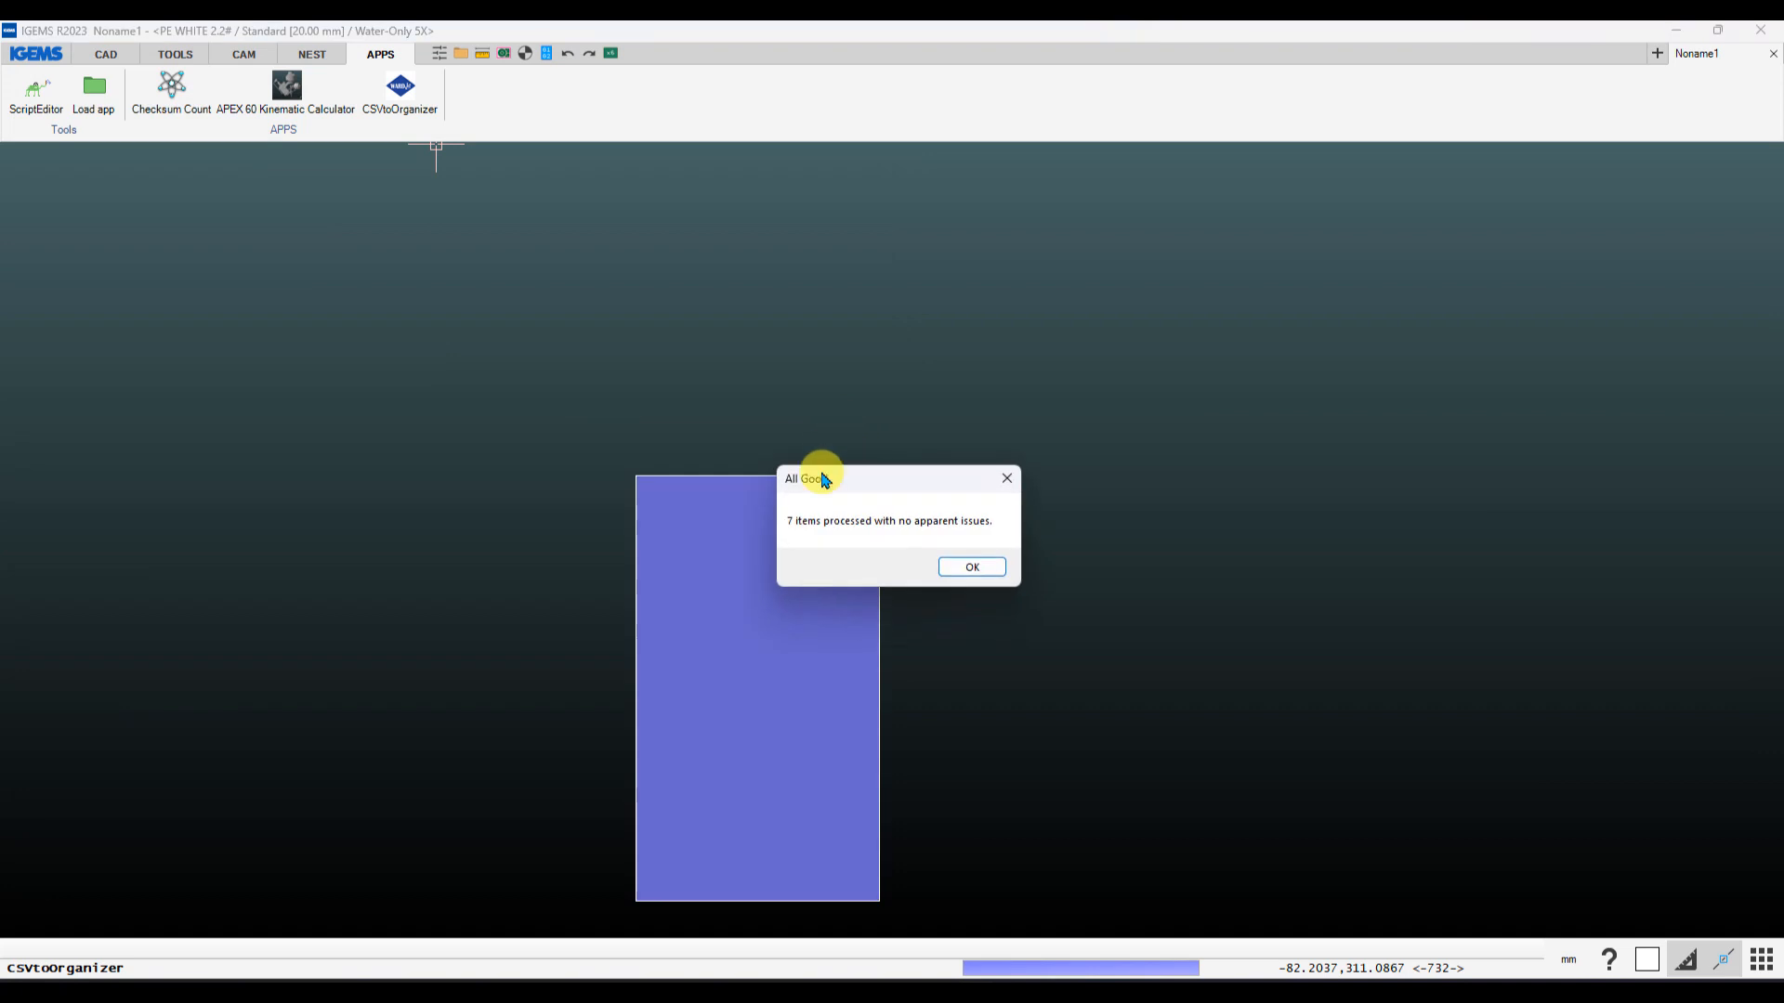
{"action": "left_click", "coordinate": [972, 567]}
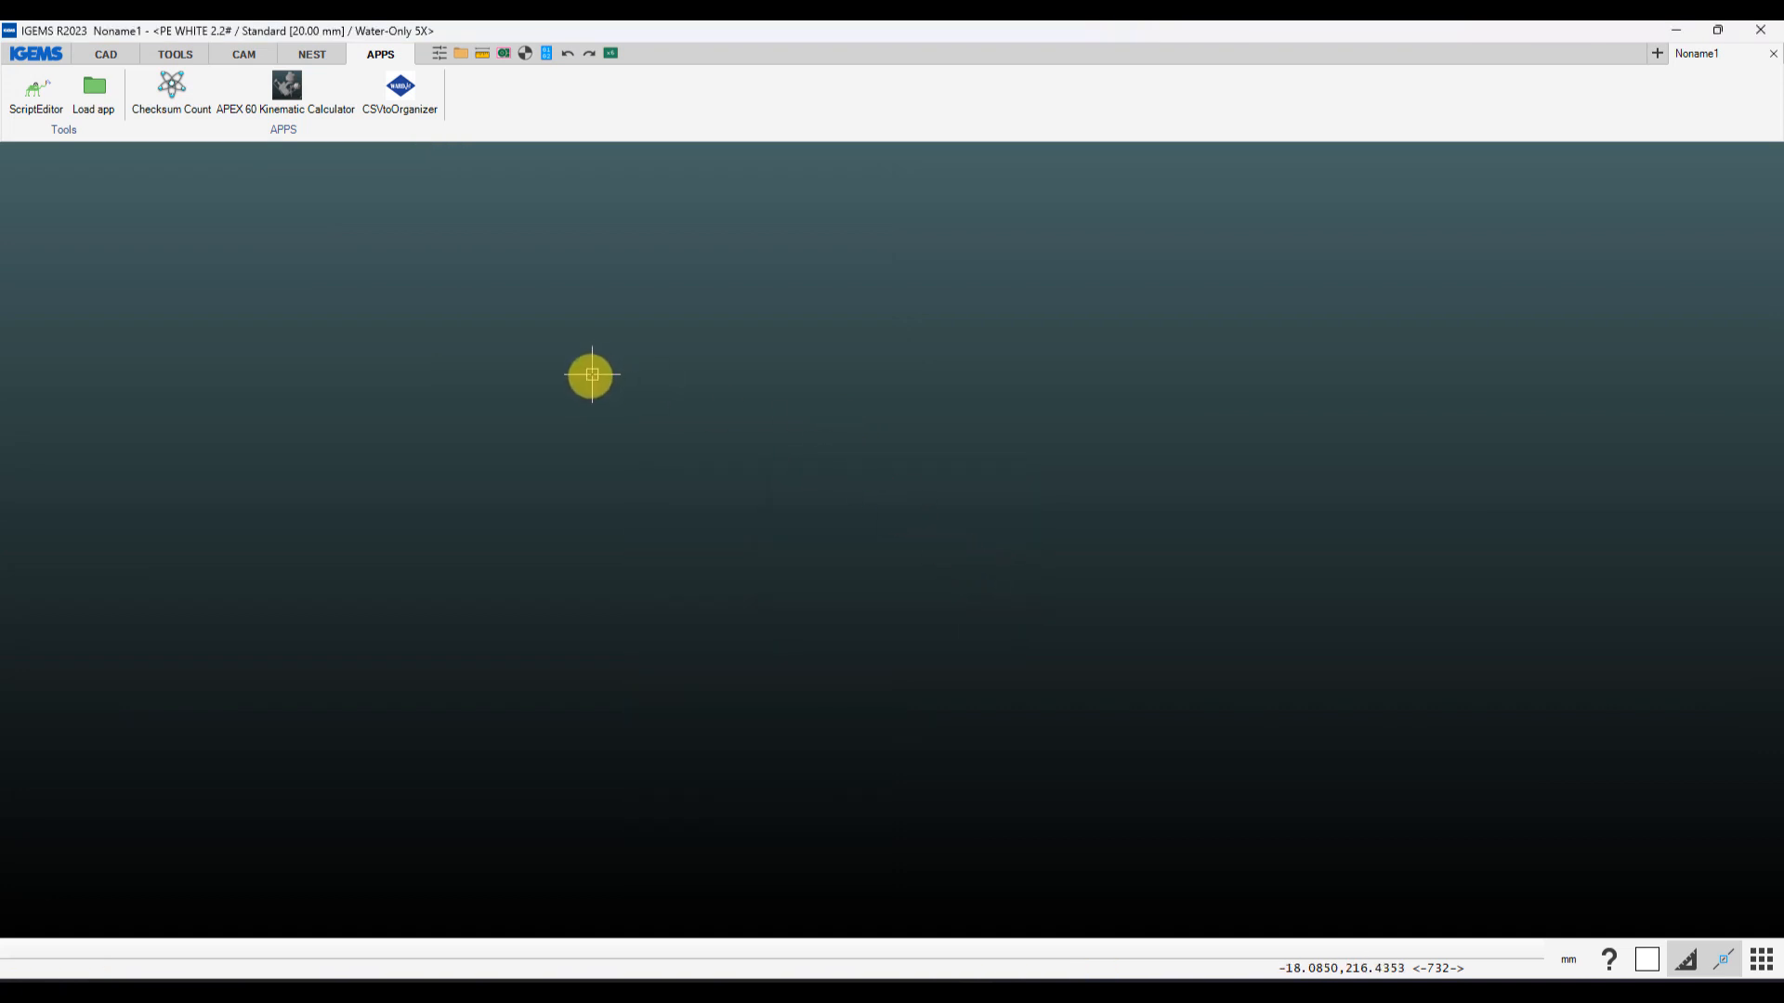
Open the Organizer and add a new view profile named New View
{"action": "left_click", "coordinate": [243, 54]}
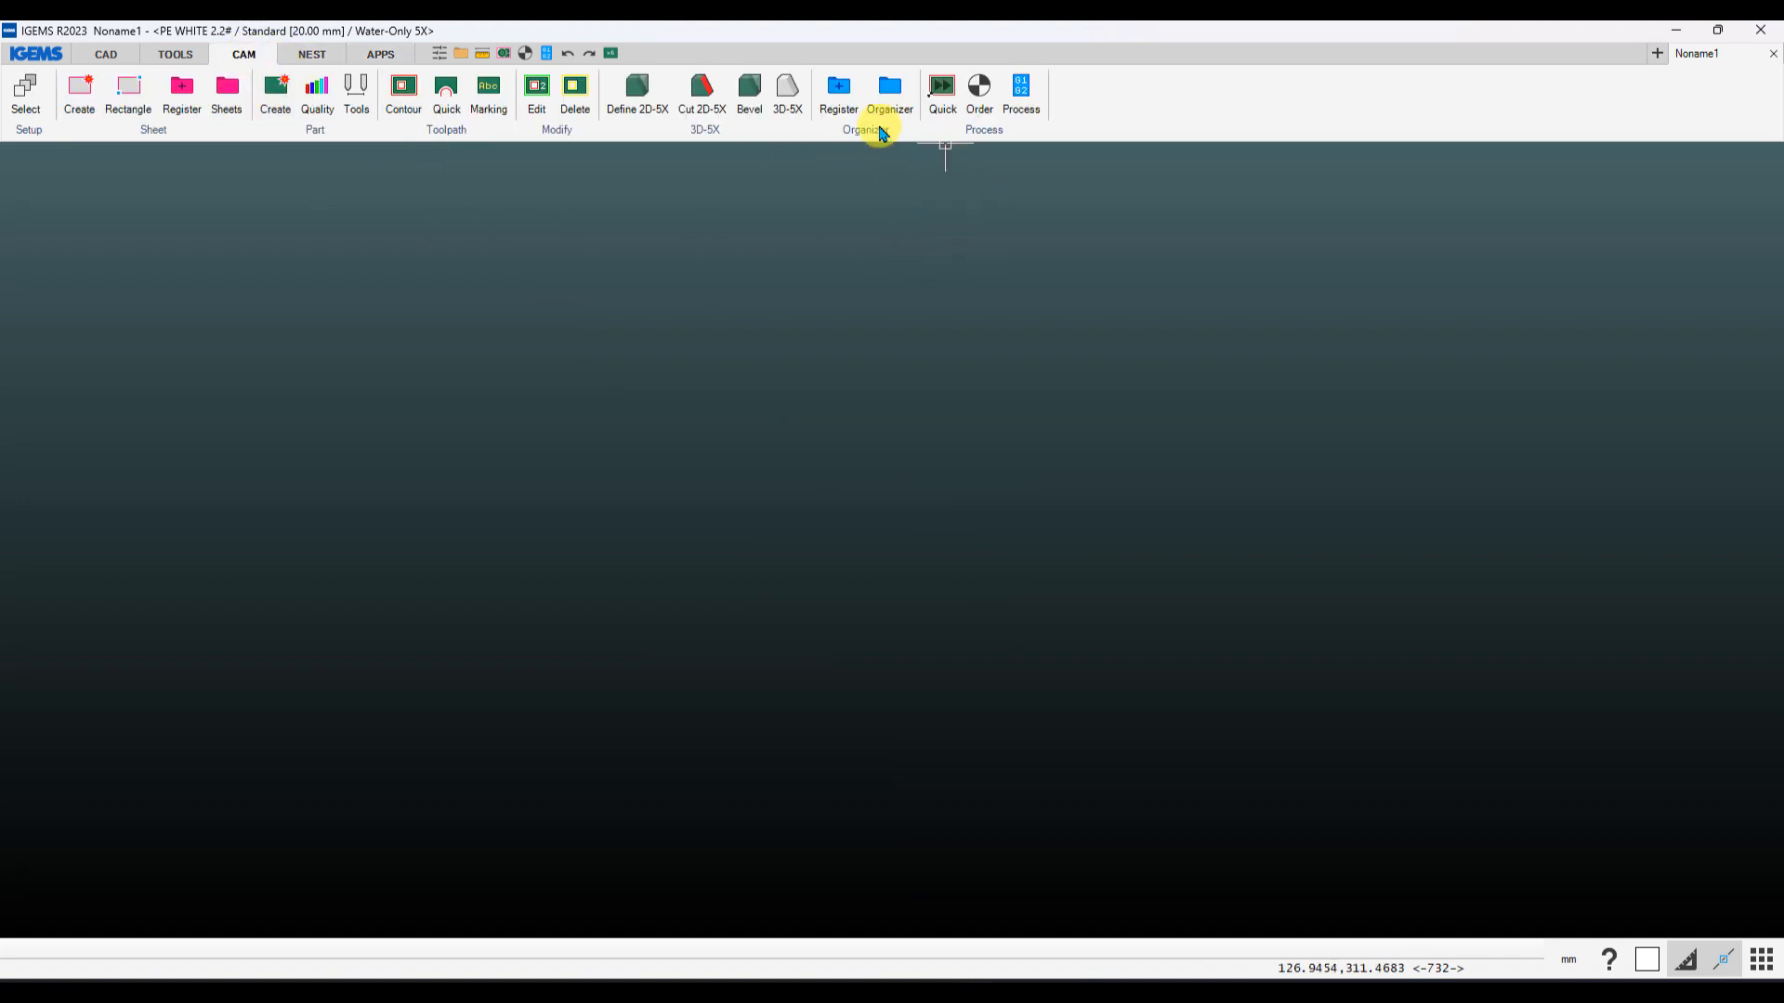
{"action": "left_click", "coordinate": [890, 105]}
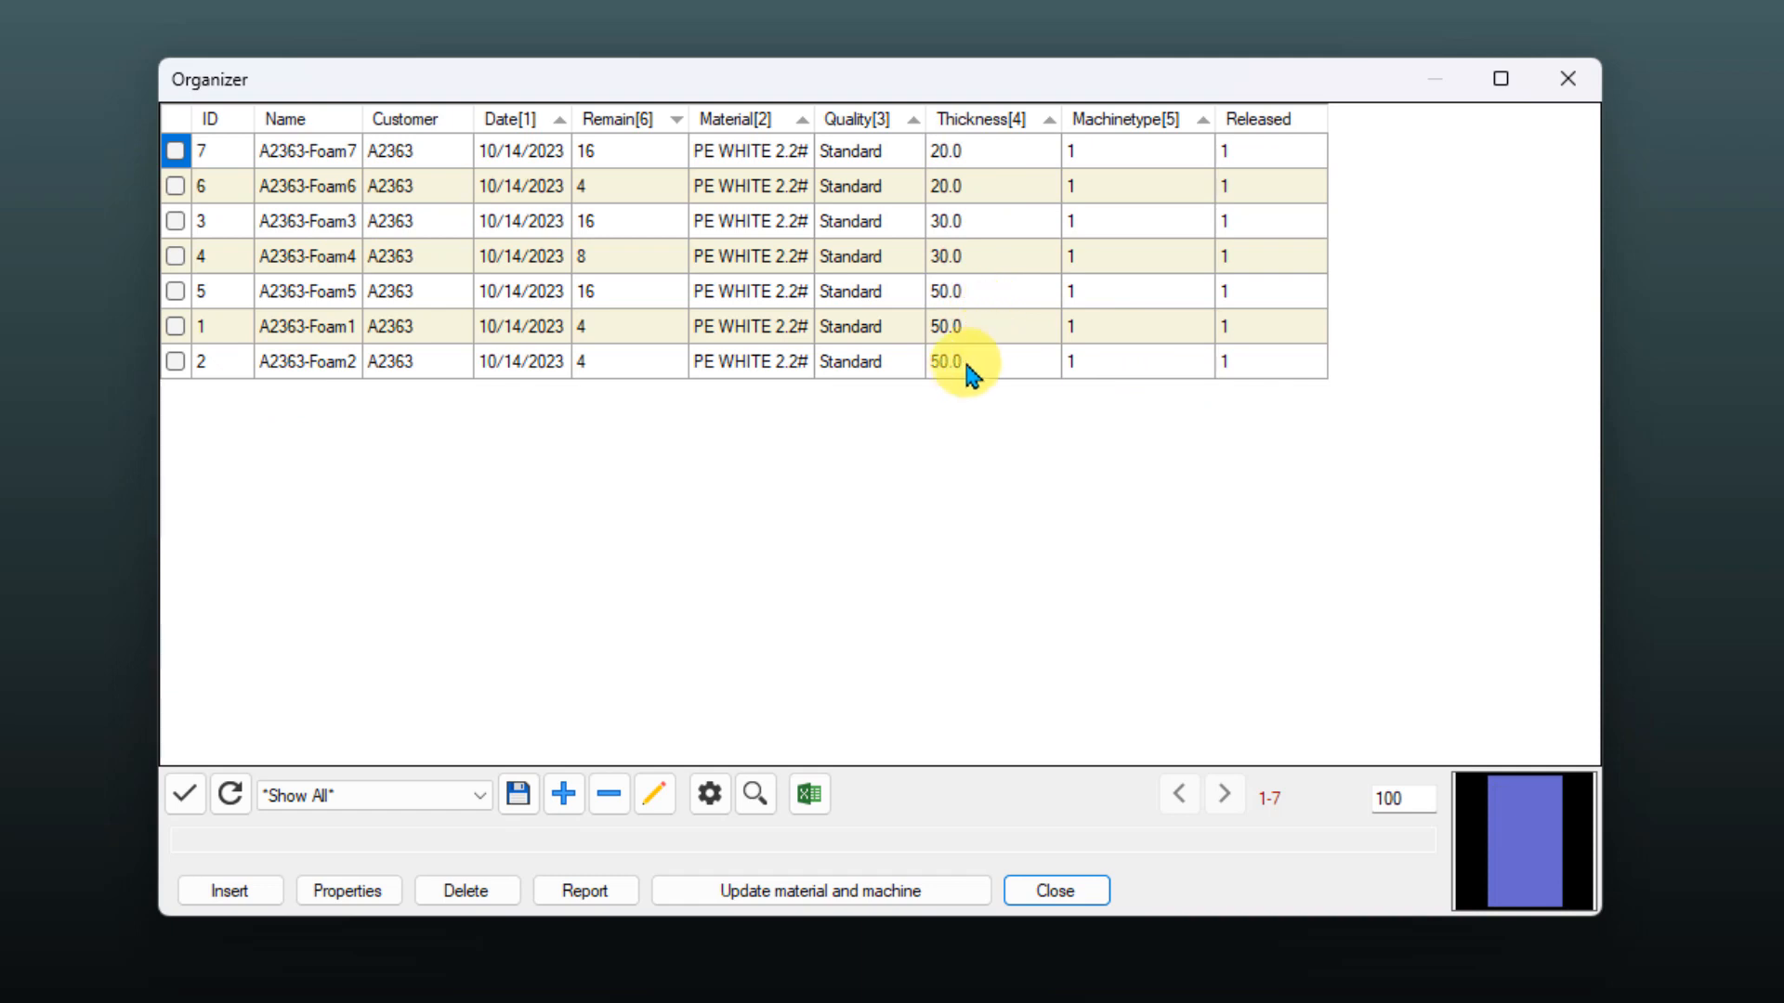
{"action": "left_click", "coordinate": [389, 803]}
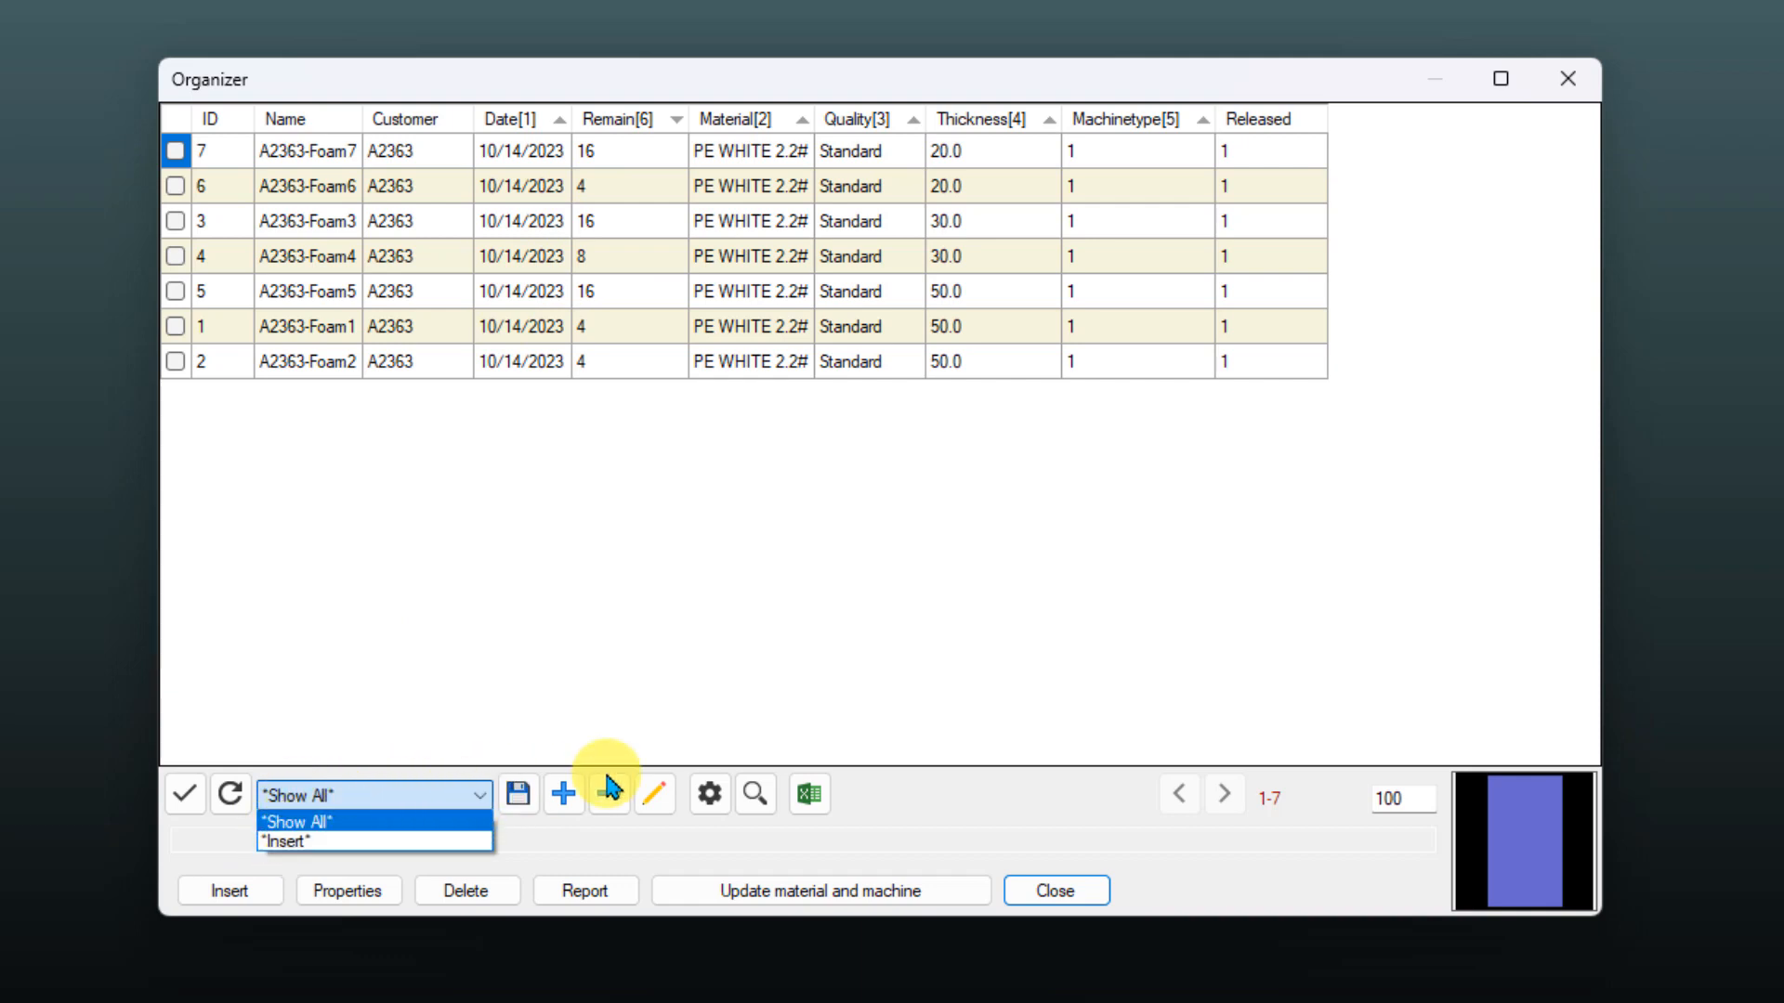
{"action": "left_click", "coordinate": [306, 820]}
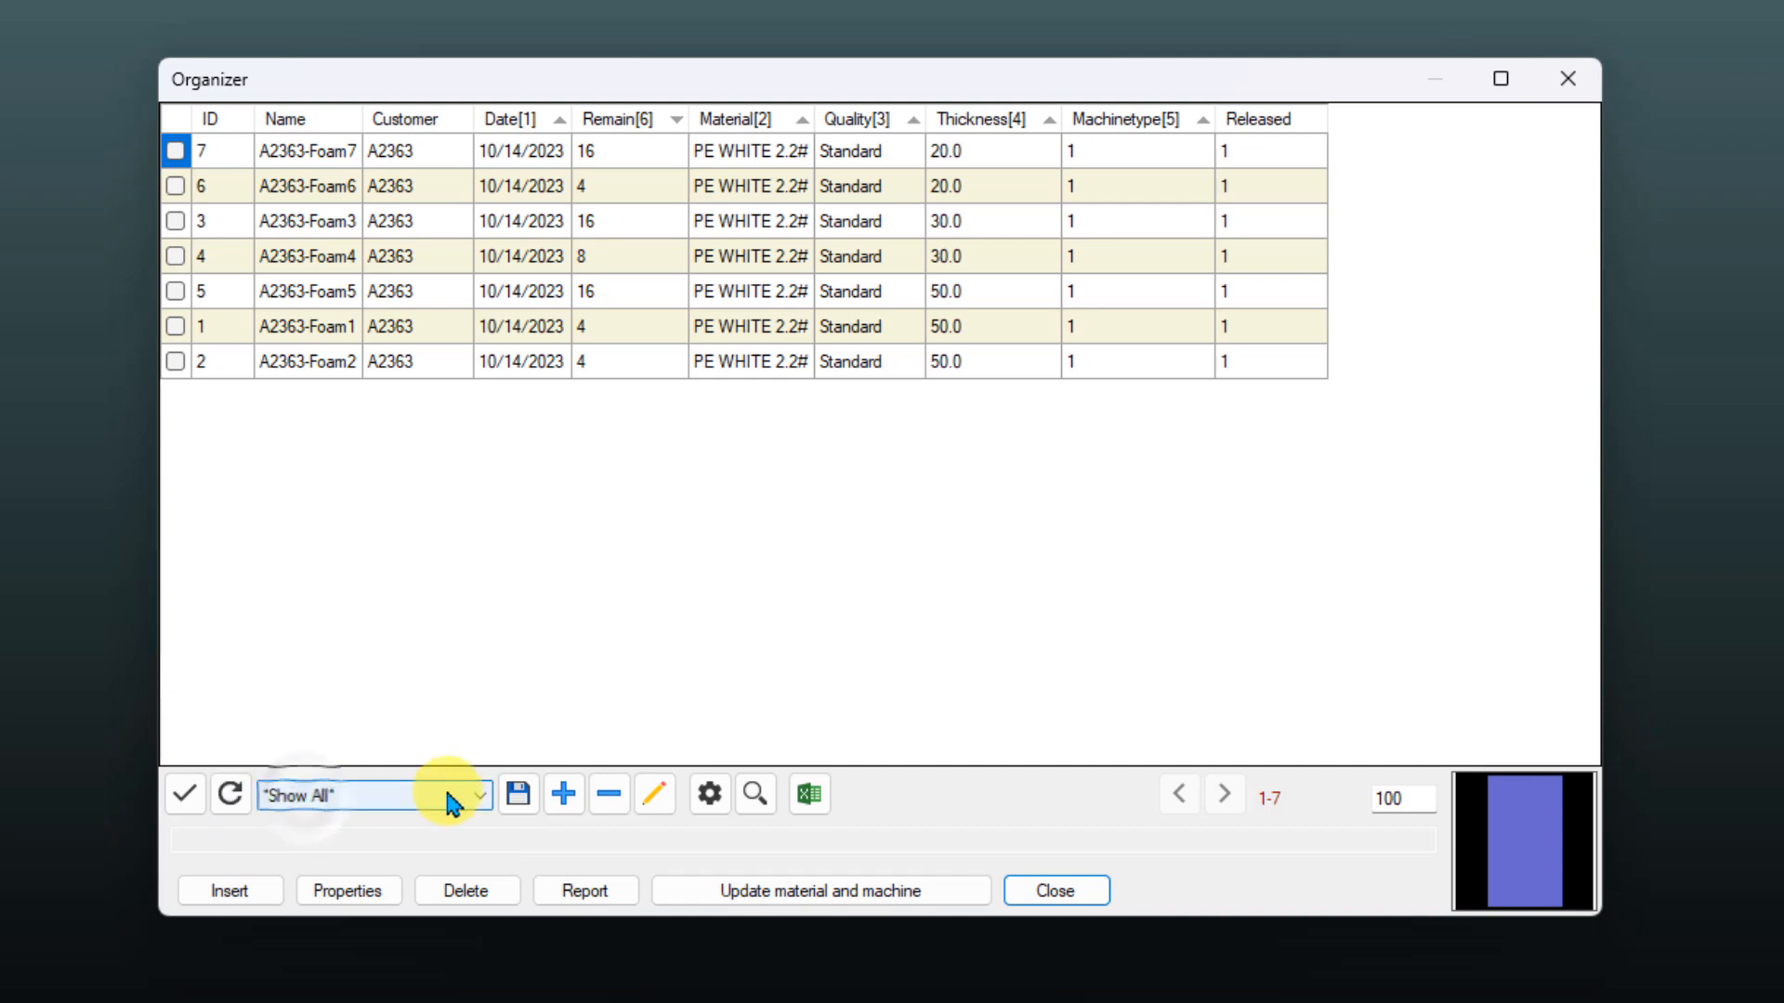
{"action": "left_click", "coordinate": [563, 793]}
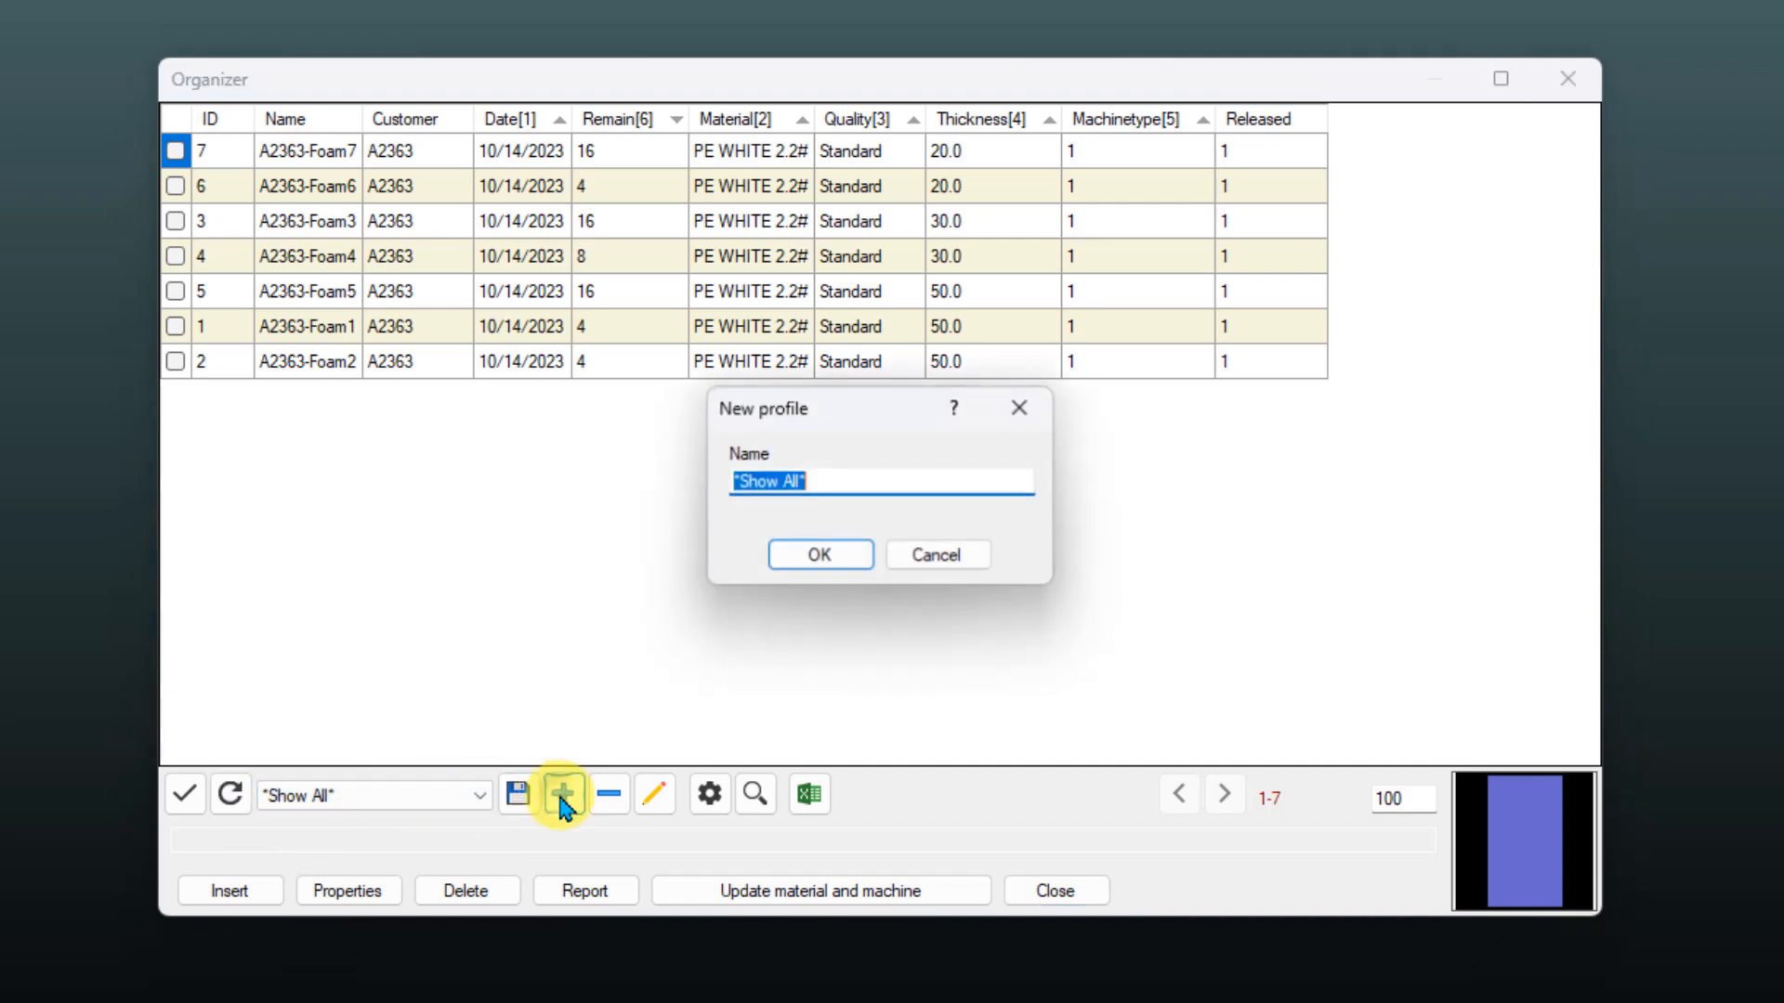
{"action": "type", "text": "N"}
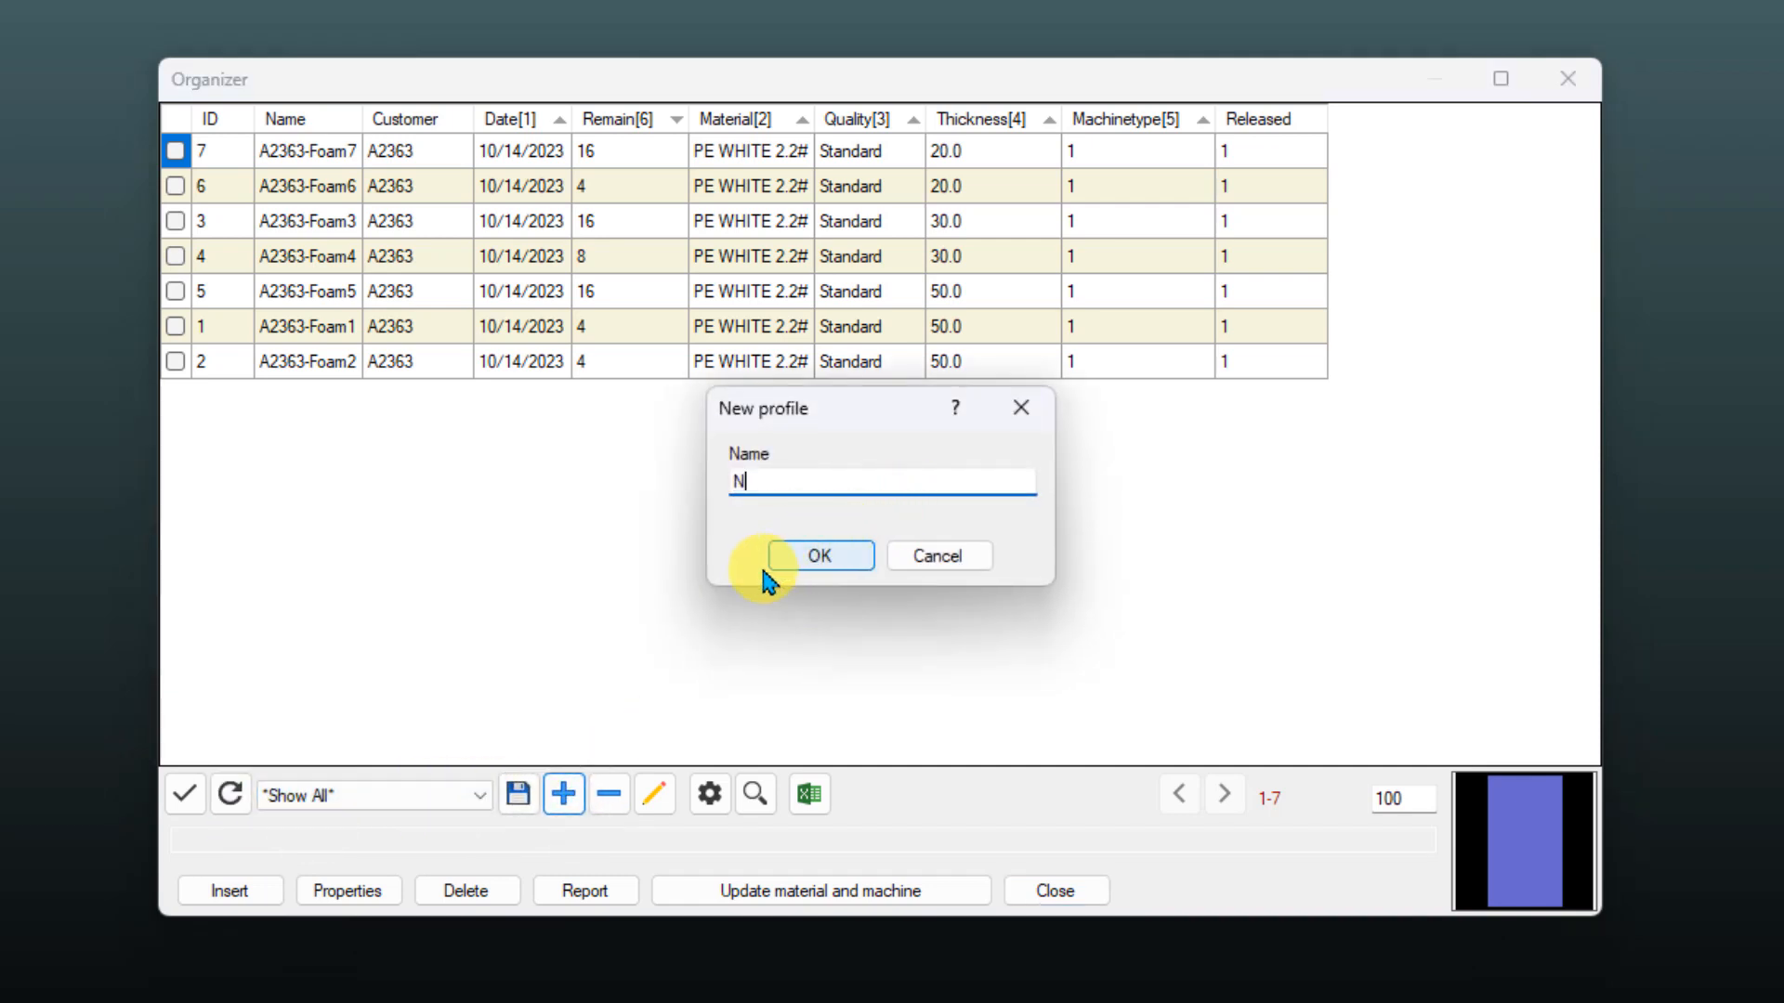
{"action": "type", "text": "ew View"}
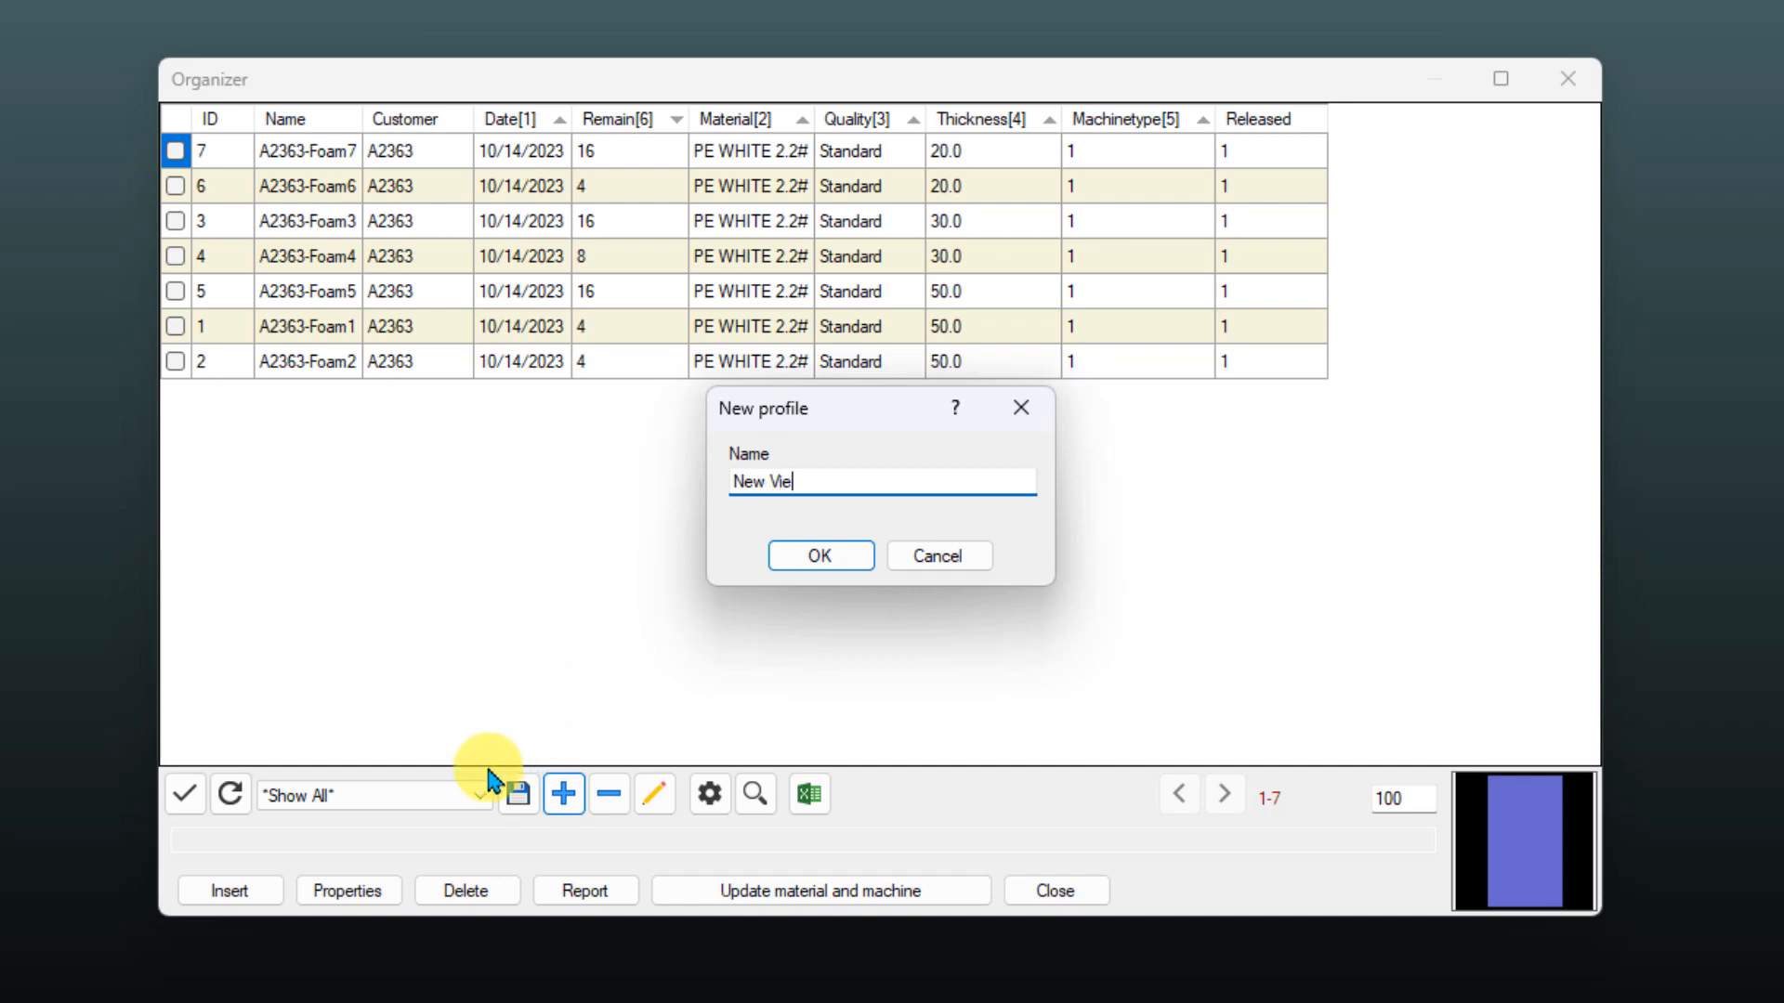
{"action": "left_click", "coordinate": [814, 567]}
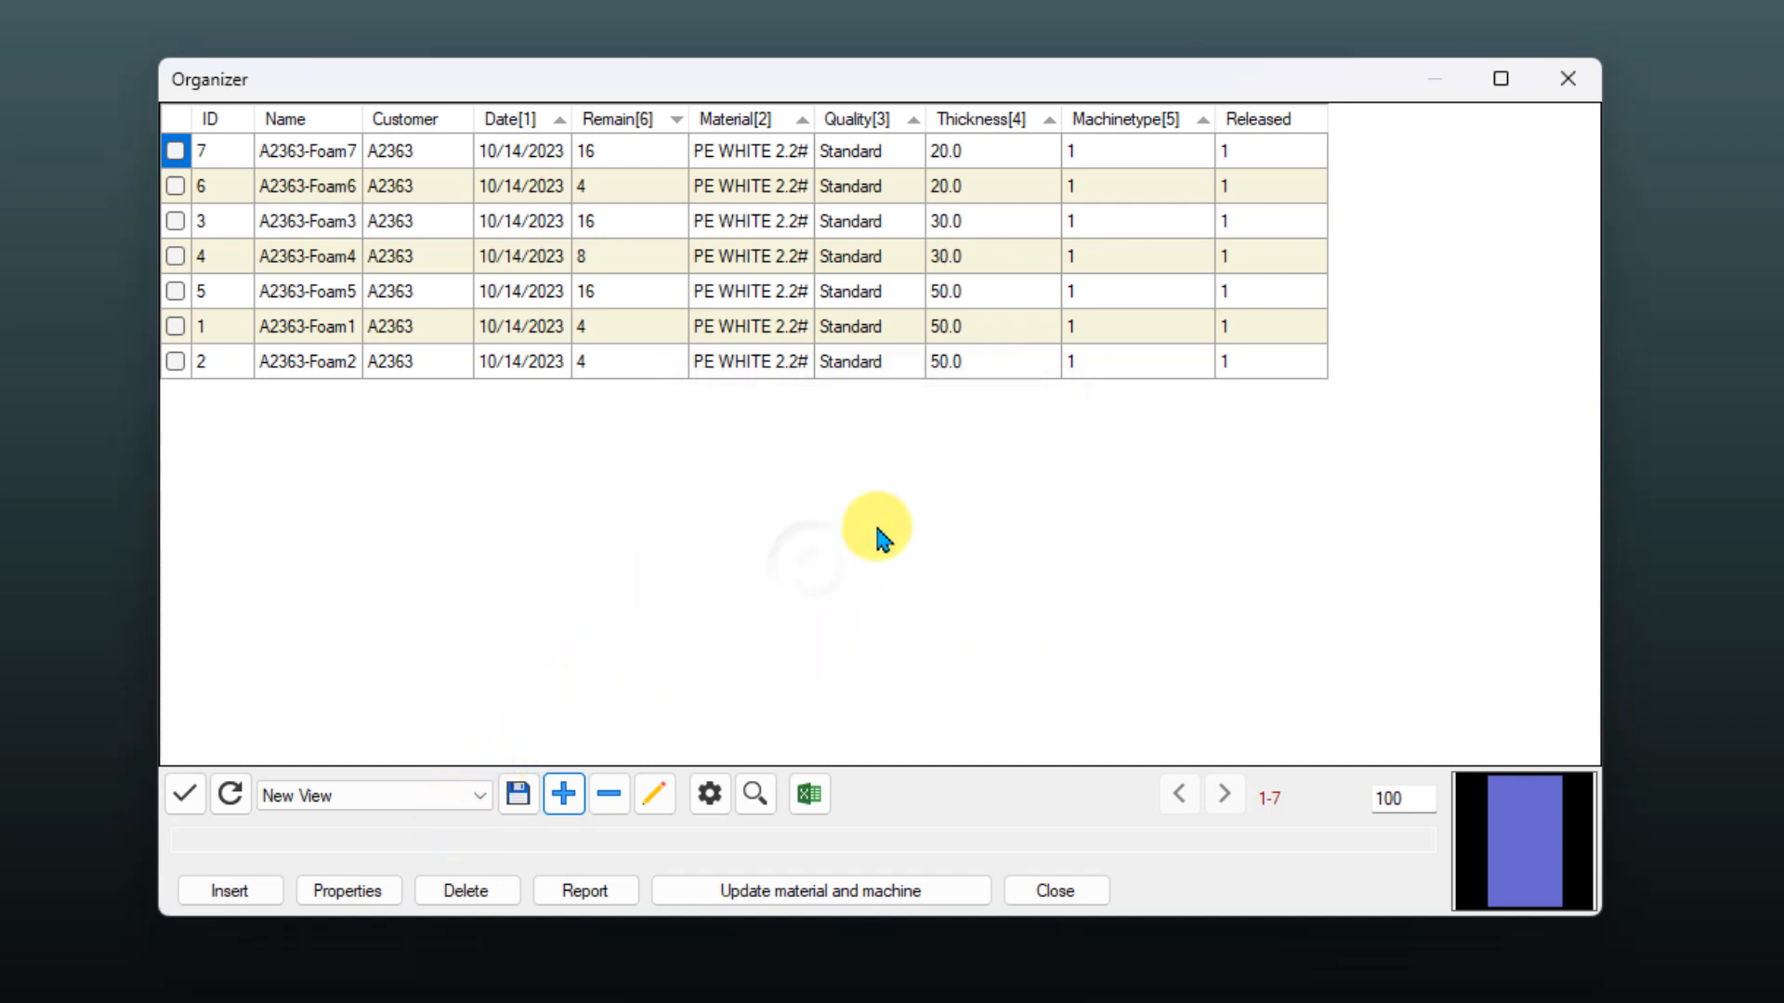
Add the DueDate, Quantity, Machine and Produced columns to the visible columns of the New View profile
{"action": "left_click", "coordinate": [655, 796]}
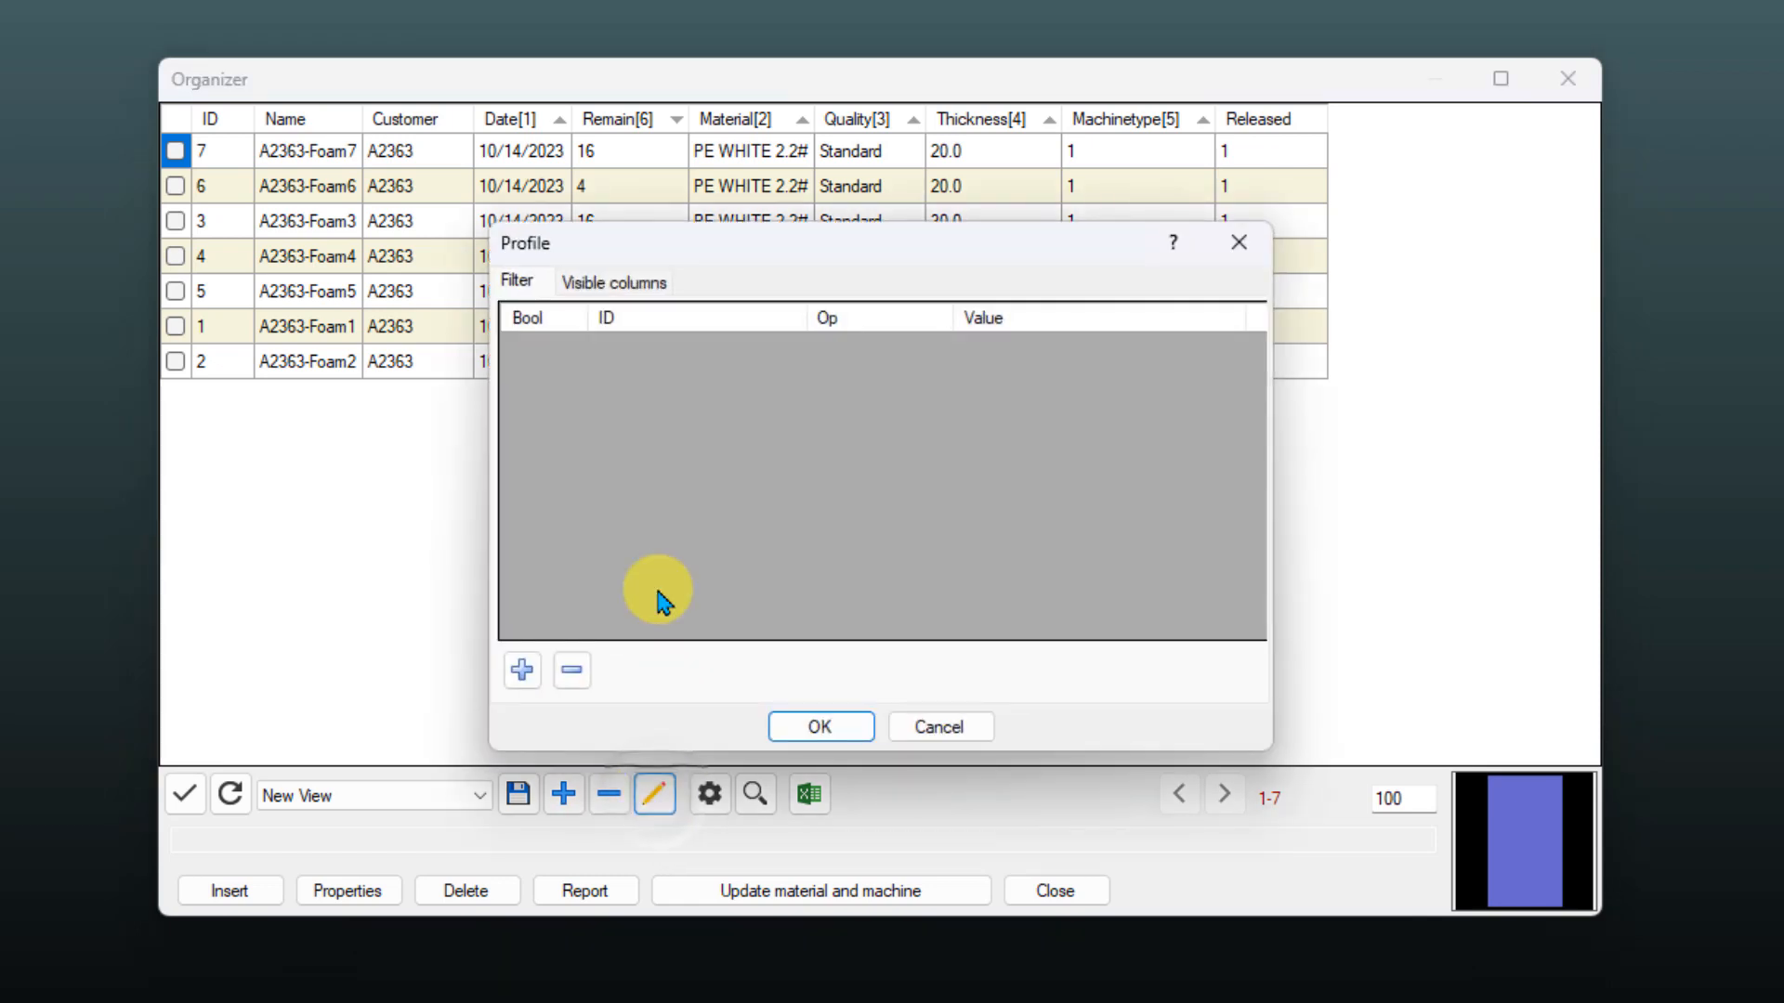
{"action": "left_click", "coordinate": [618, 283]}
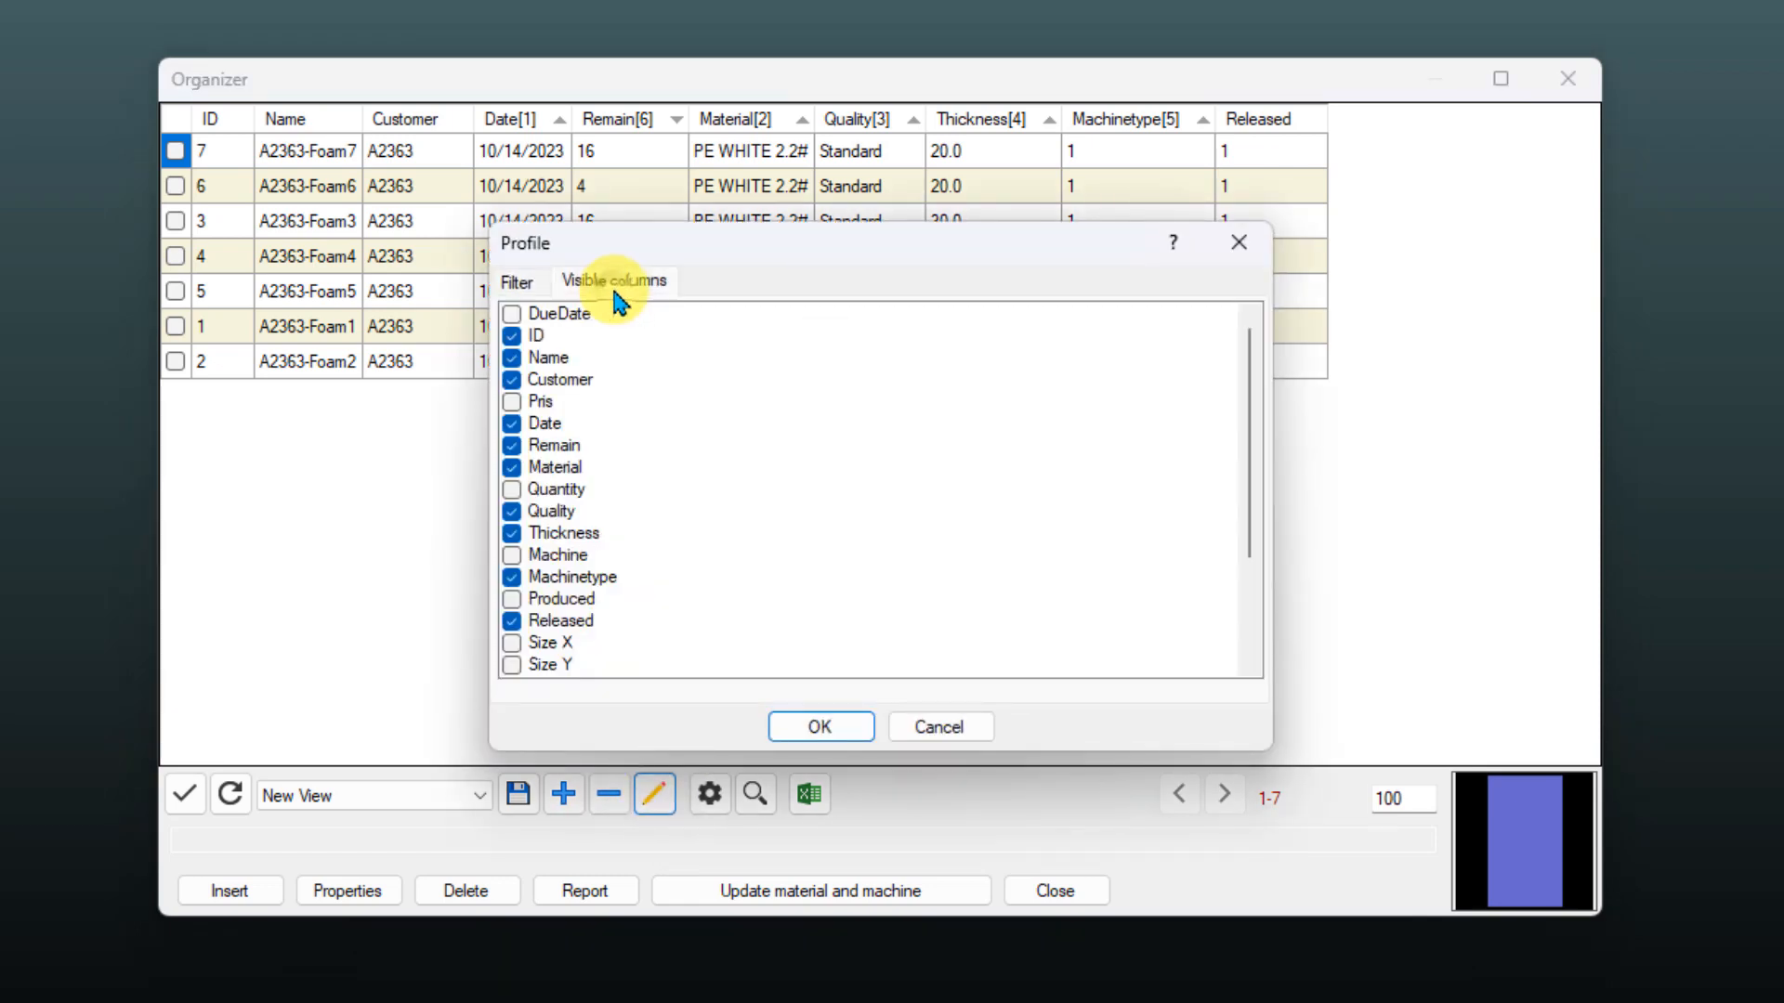
{"action": "left_click", "coordinate": [559, 316]}
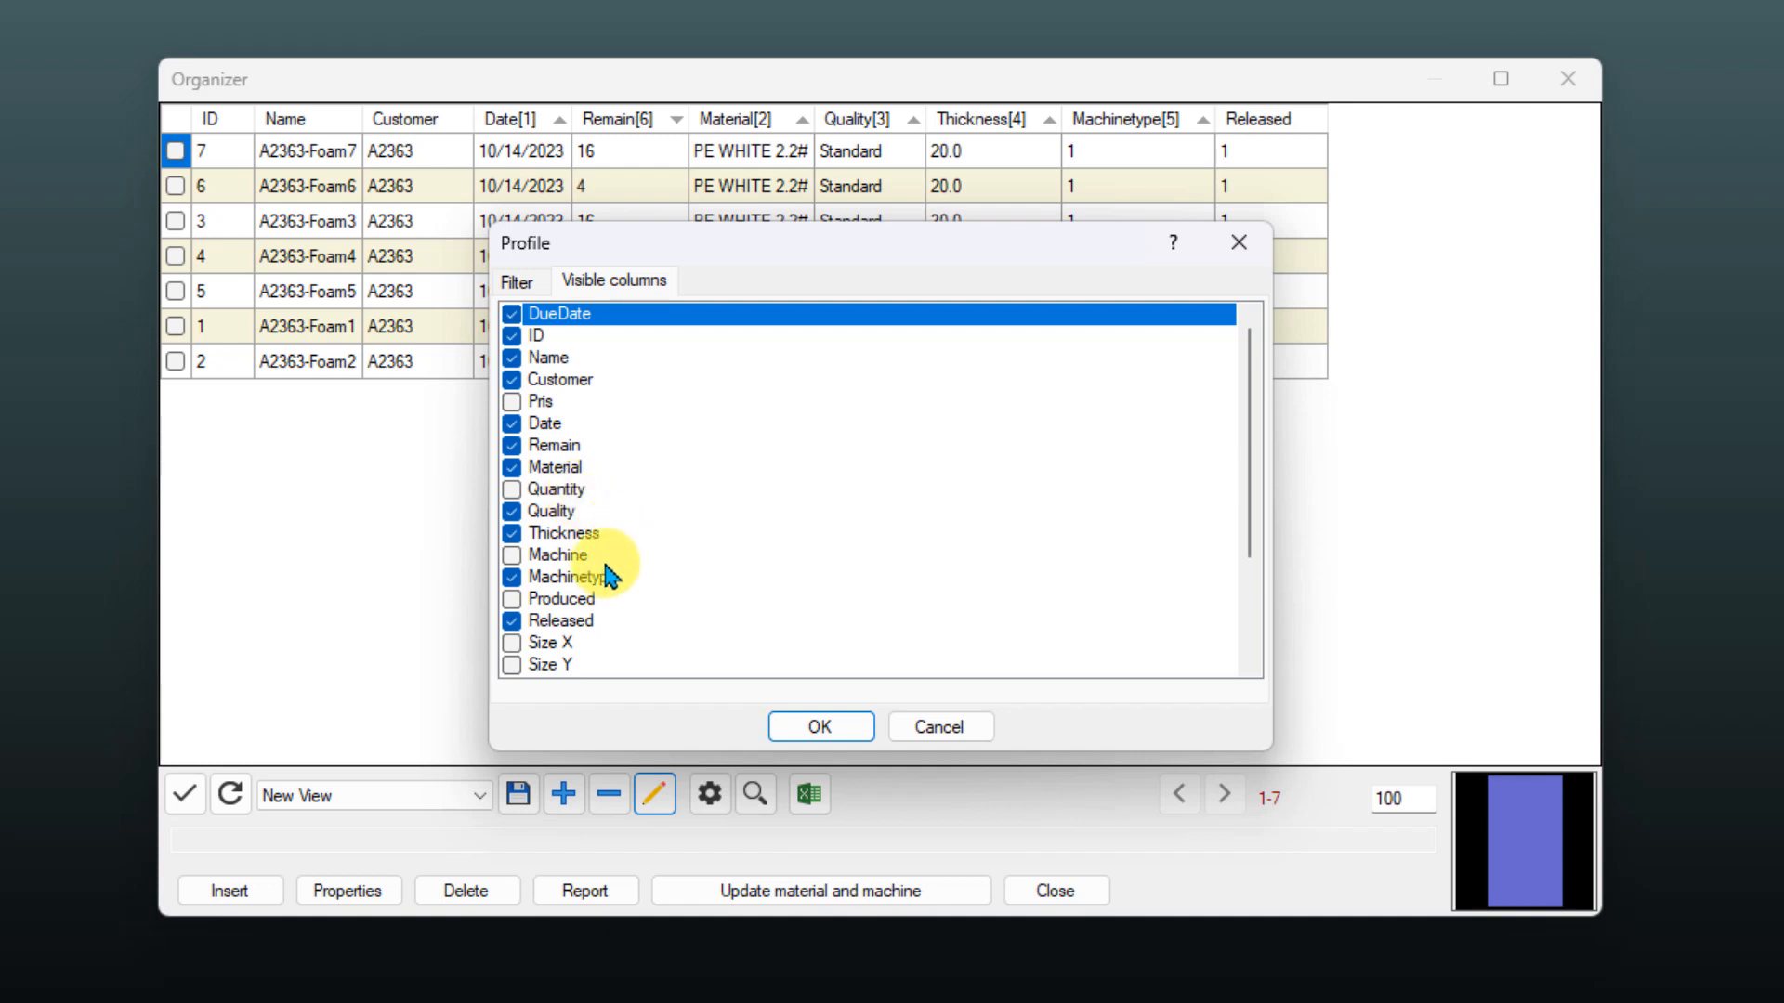
{"action": "left_click", "coordinate": [577, 493]}
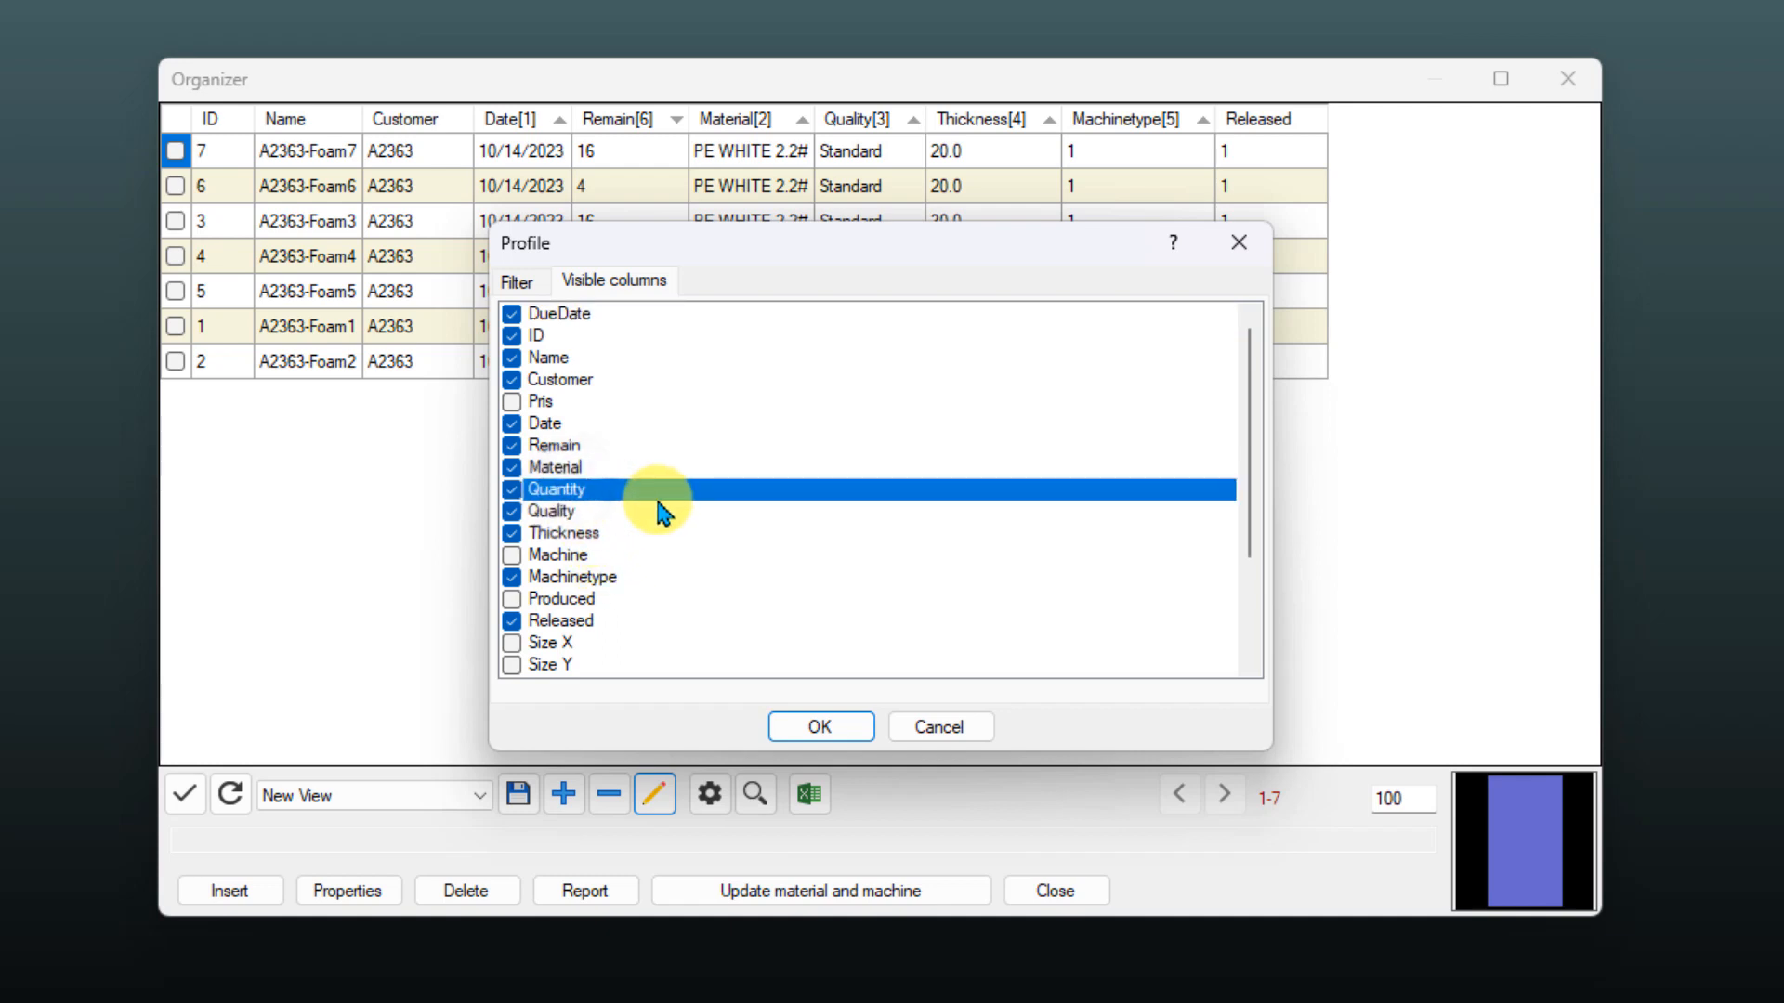
{"action": "scroll", "coordinate": [617, 546], "scroll_direction": "down", "scroll_amount": 3}
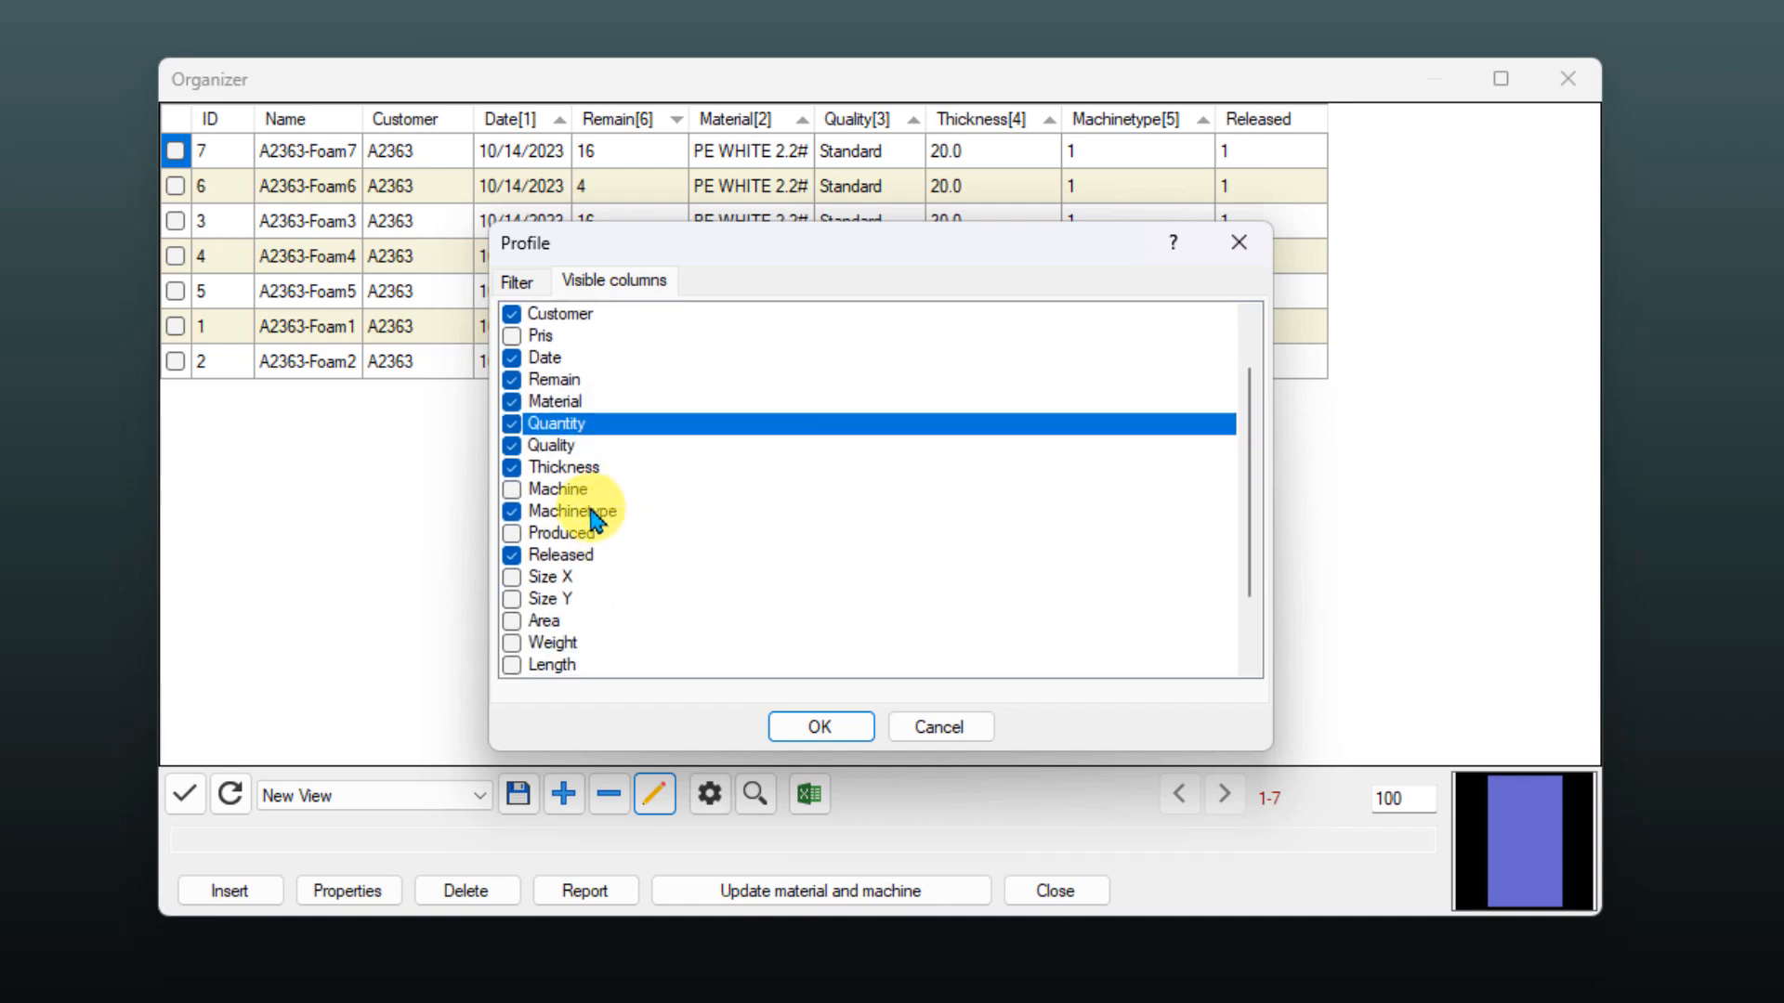
{"action": "left_click", "coordinate": [577, 492]}
{"action": "left_click", "coordinate": [577, 494]}
{"action": "left_click", "coordinate": [593, 534]}
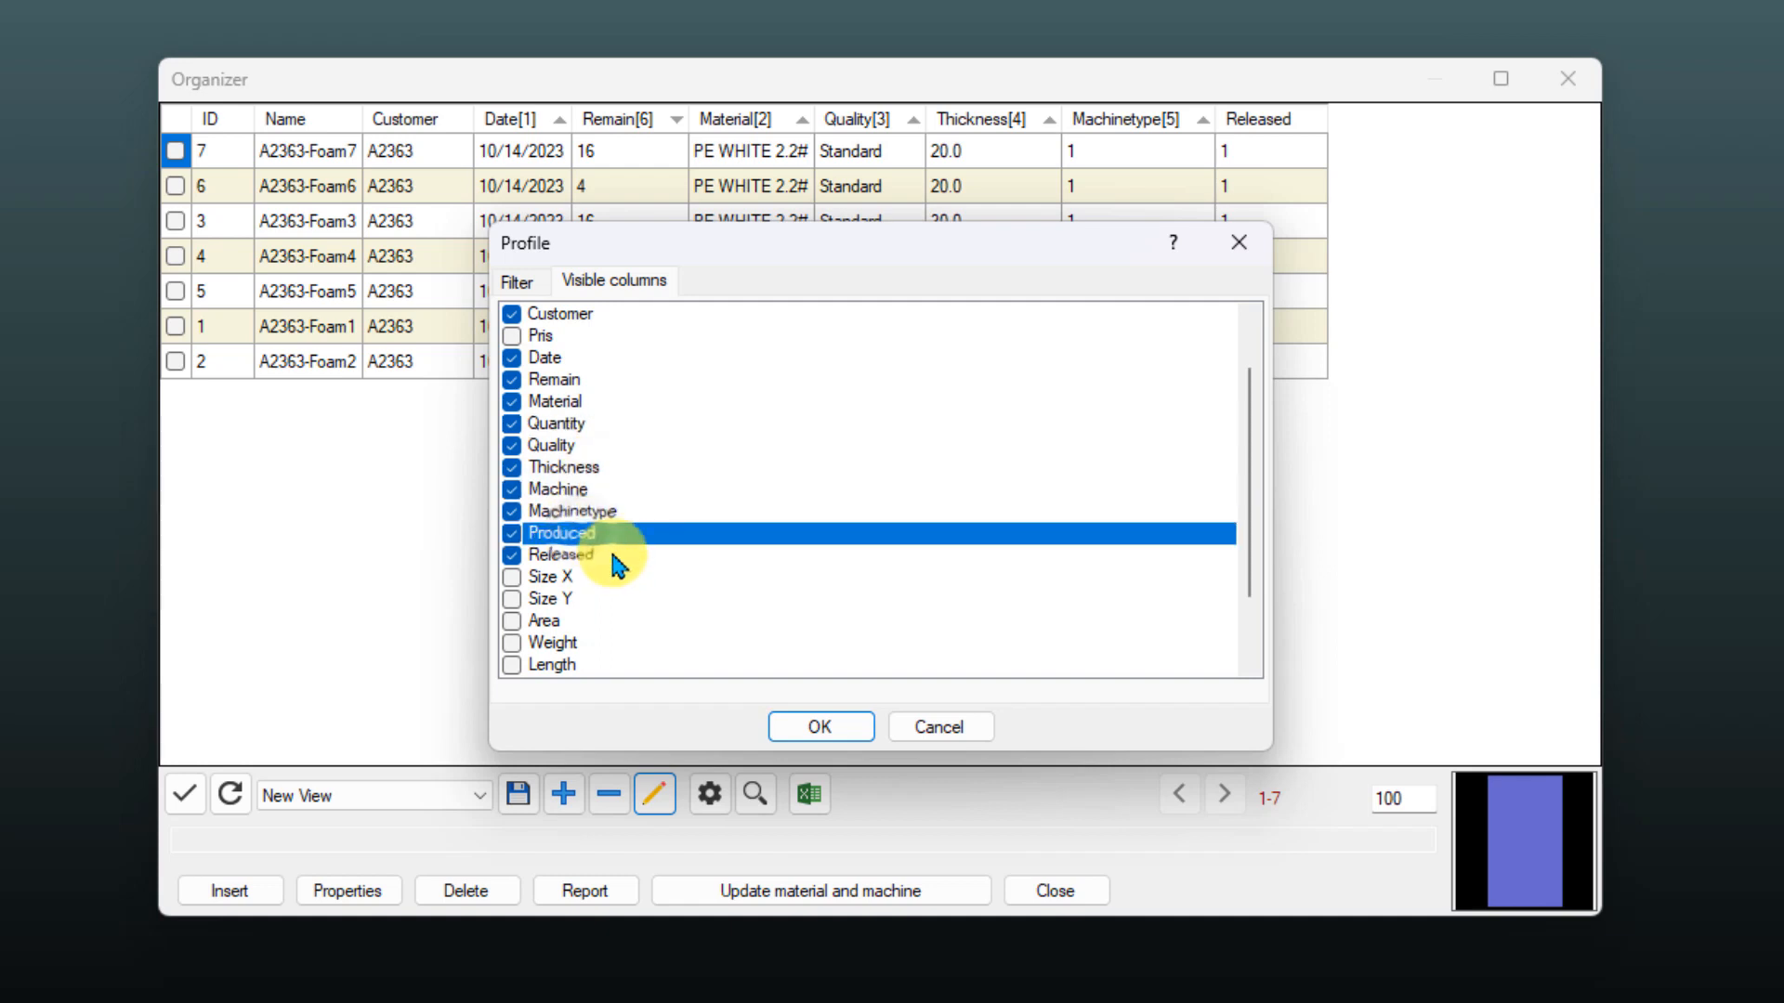
{"action": "scroll", "coordinate": [591, 554], "scroll_direction": "down", "scroll_amount": 3}
{"action": "scroll", "coordinate": [591, 558], "scroll_direction": "down", "scroll_amount": 1}
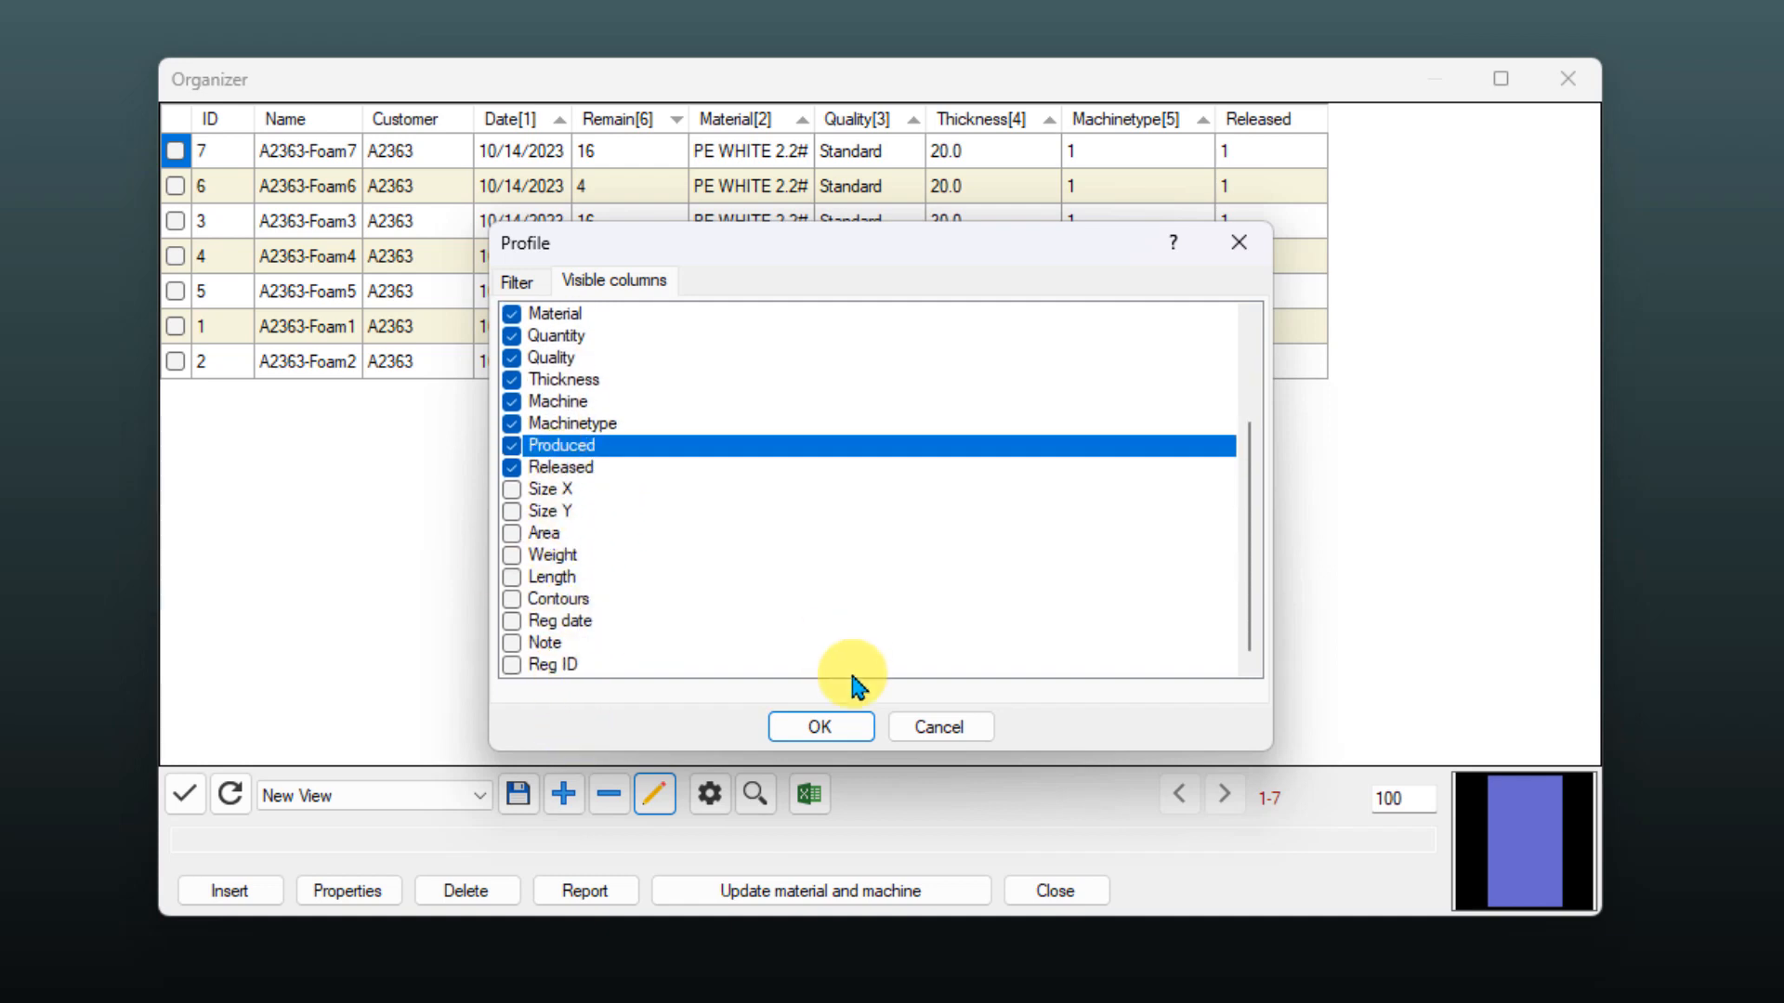
{"action": "left_click", "coordinate": [822, 728]}
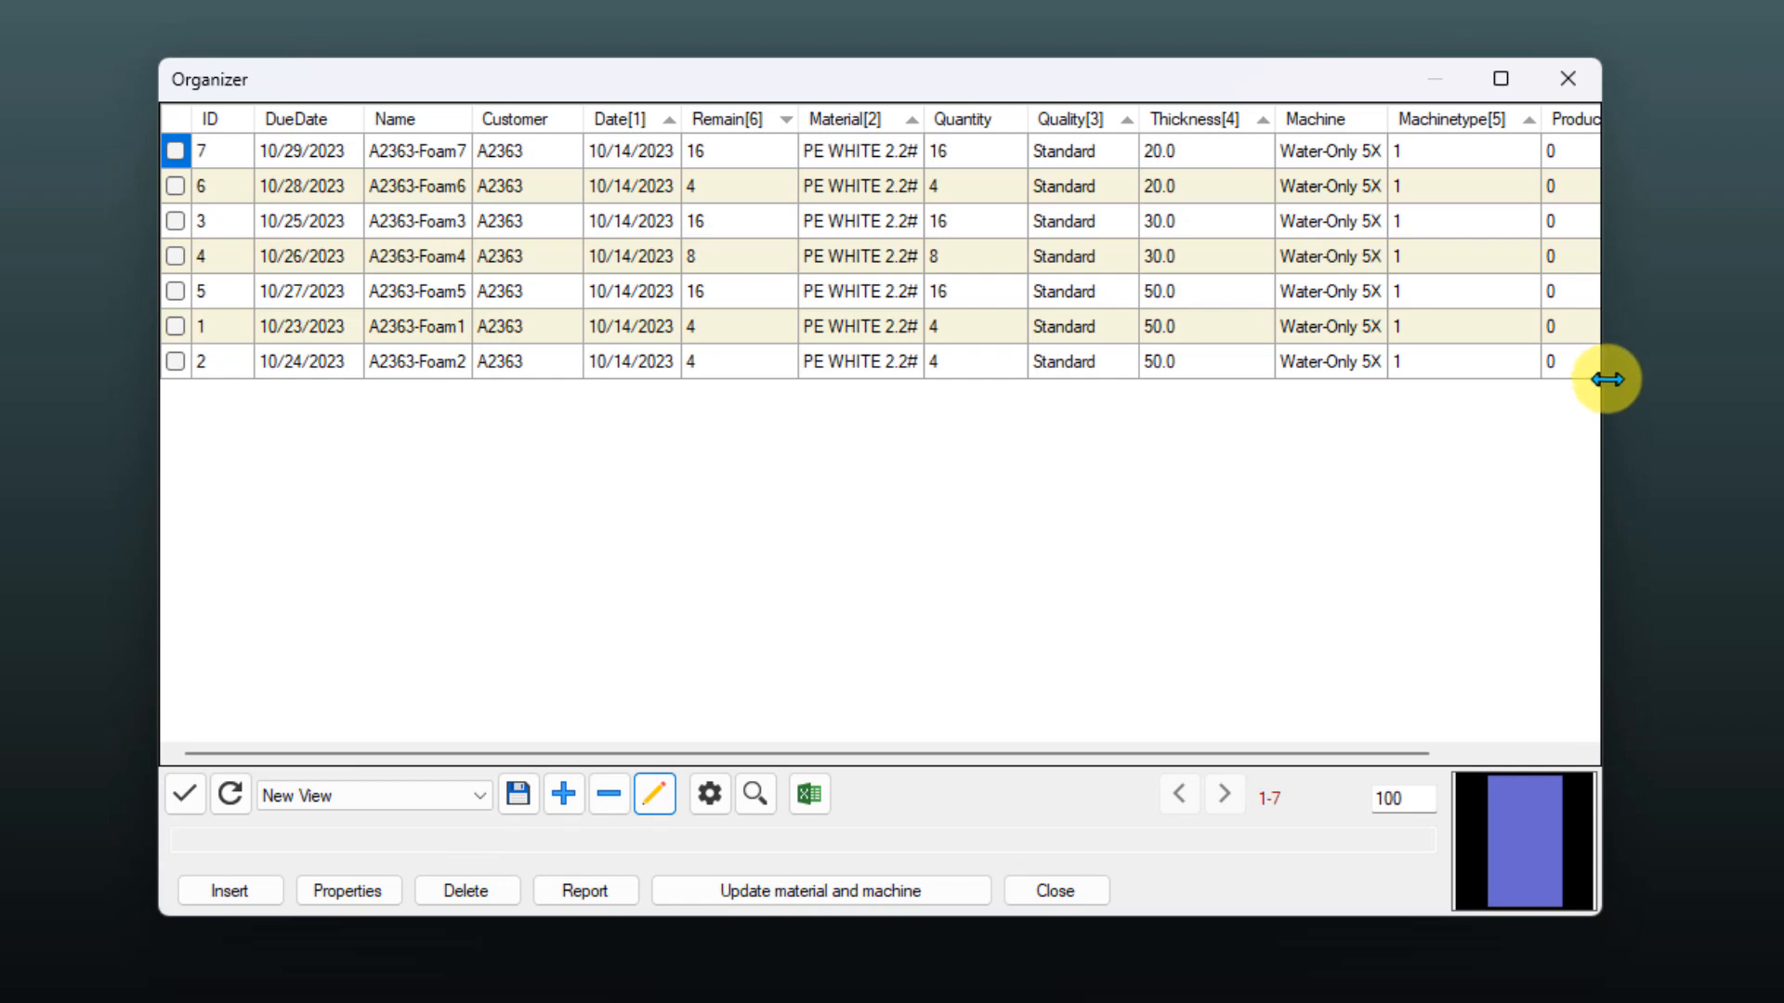
Widen the Organizer window and move the DueDate column to sit between Machine and Machinetype
{"action": "left_click_drag", "start_coordinate": [1605, 383], "coordinate": [1783, 350]}
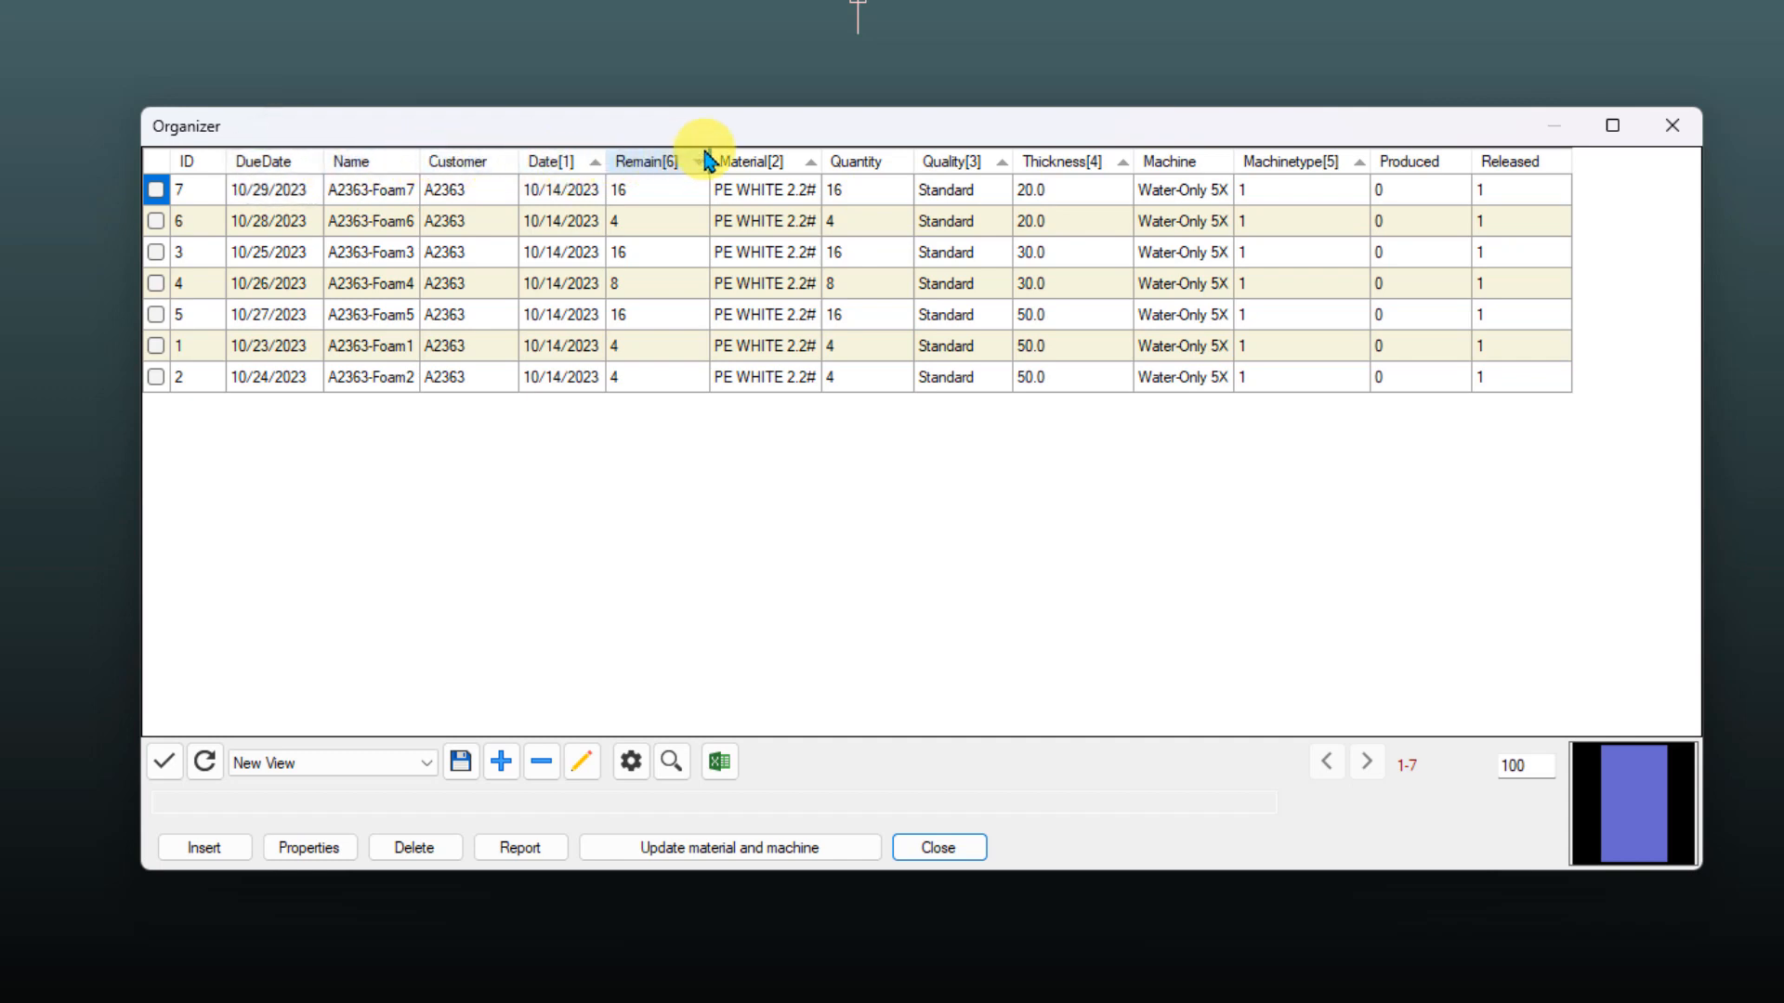
{"action": "left_click_drag", "start_coordinate": [1275, 174], "coordinate": [1163, 163]}
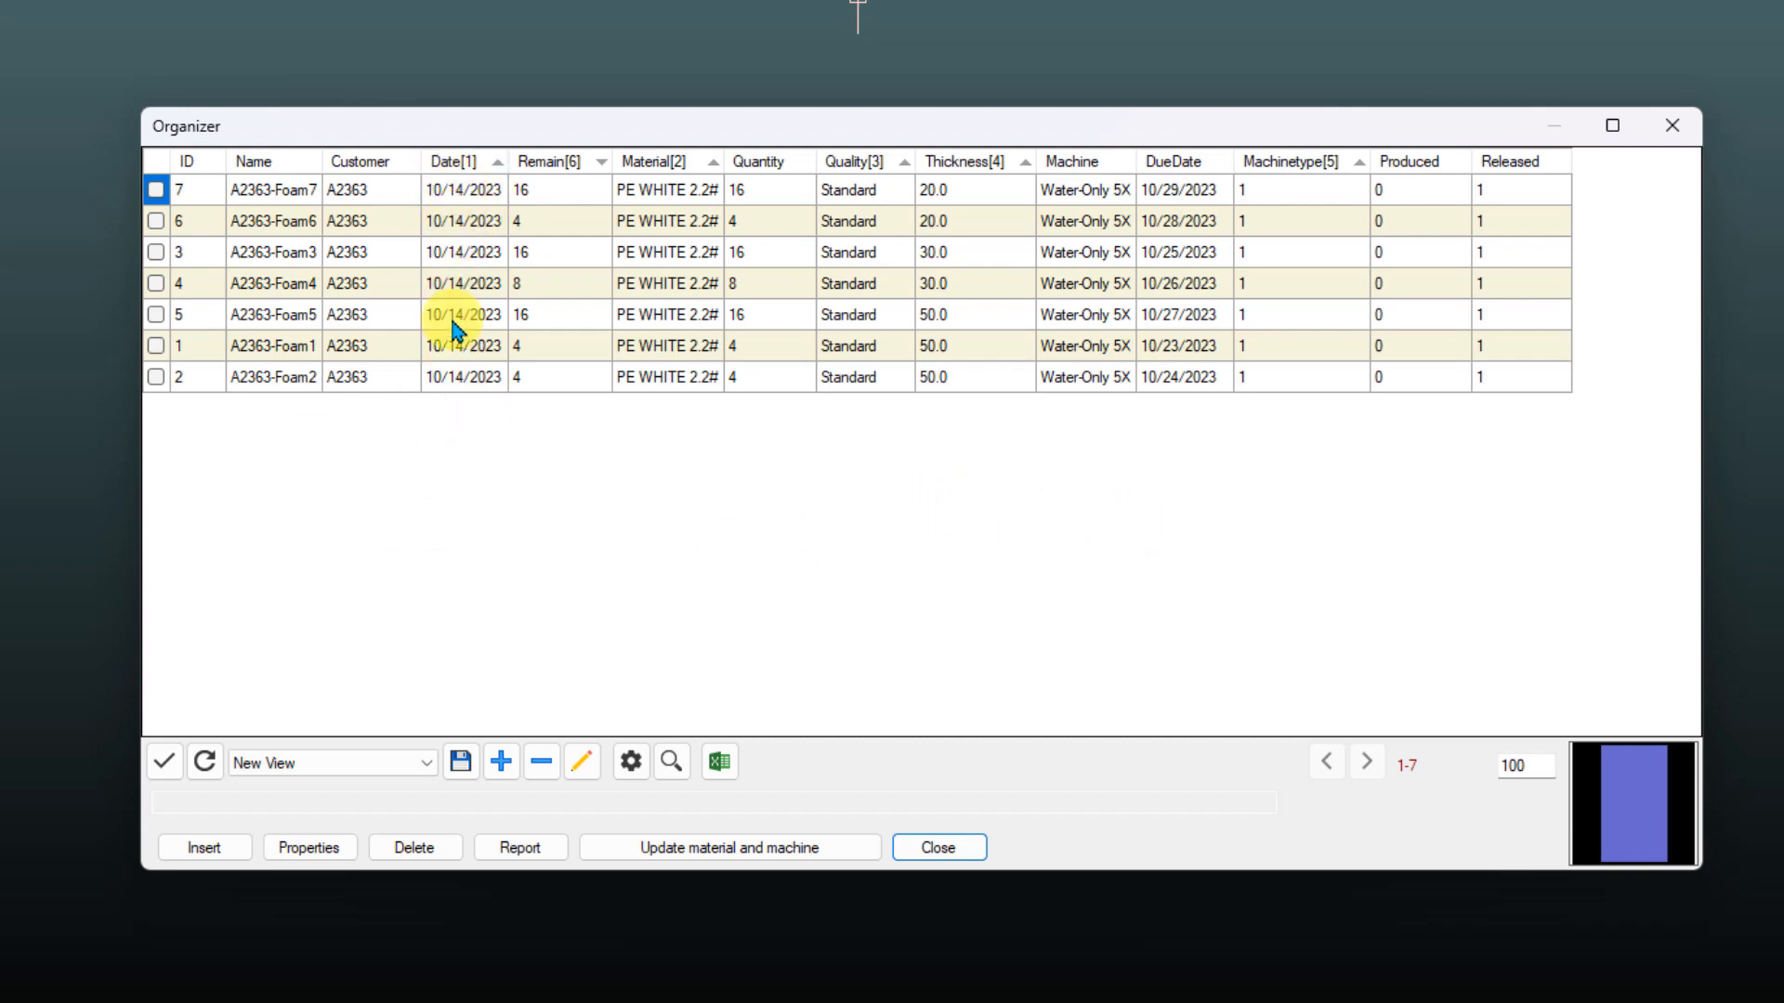
Remove the Date column from the visible columns of the New View profile
{"action": "left_click", "coordinate": [582, 762]}
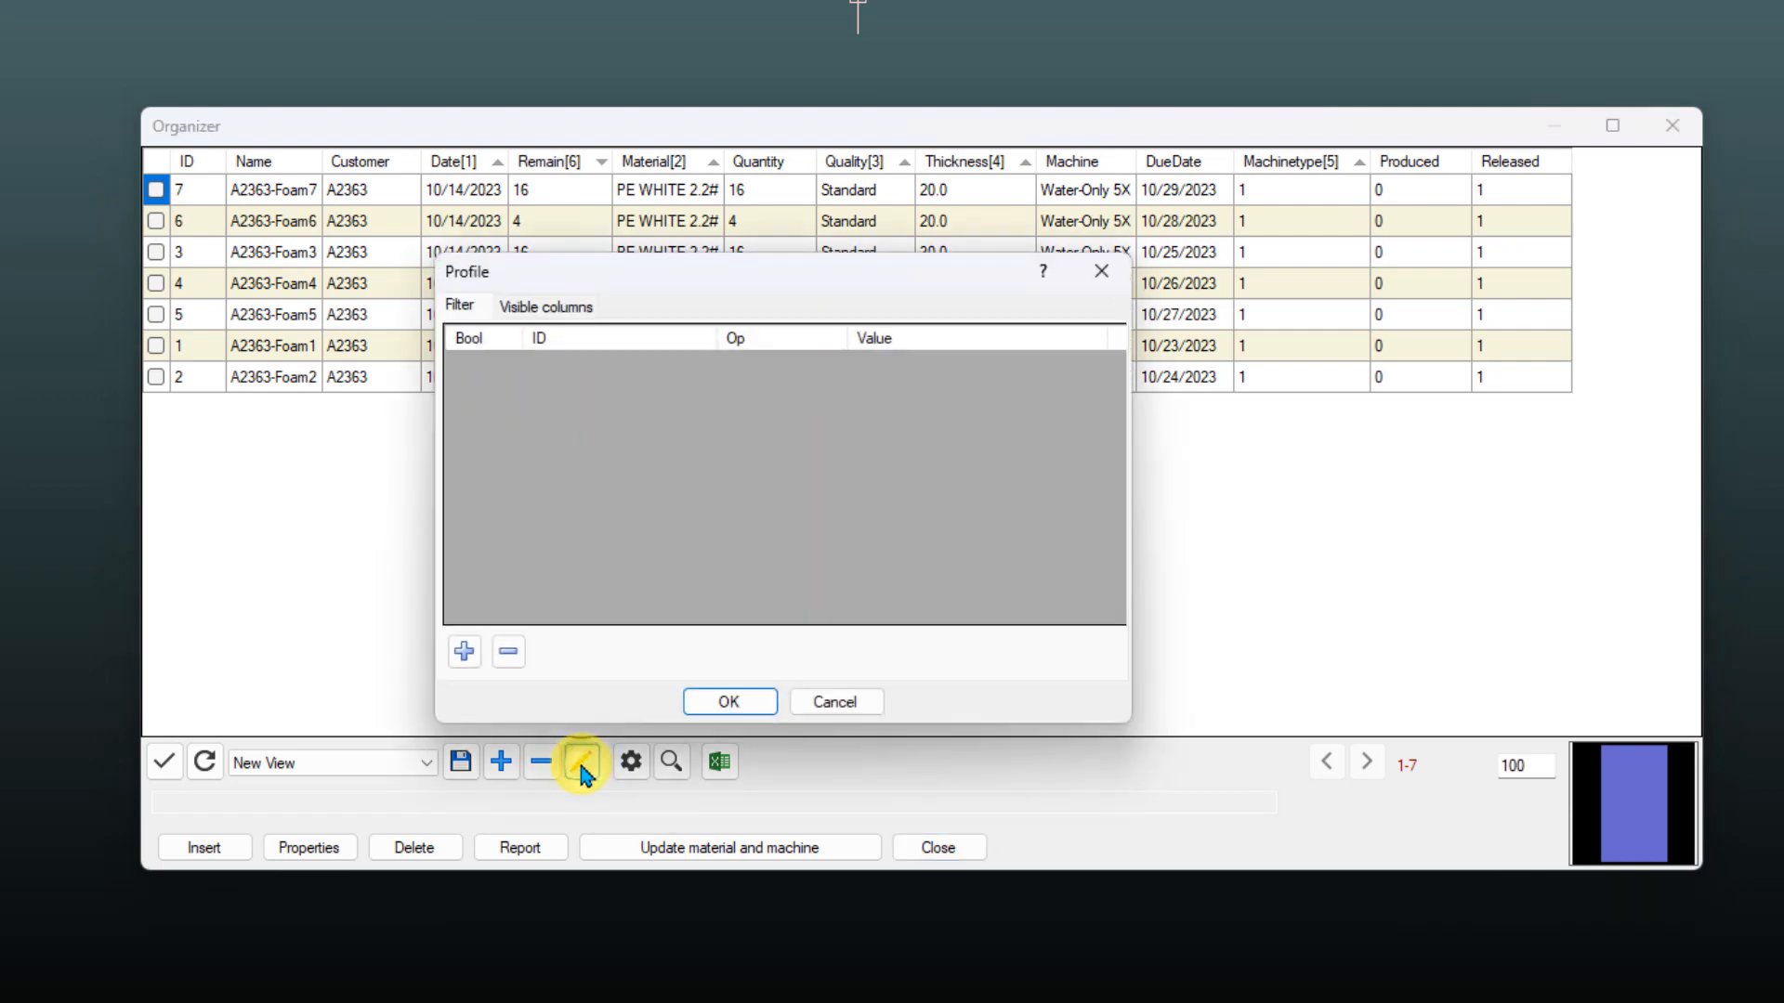
{"action": "left_click", "coordinate": [552, 311]}
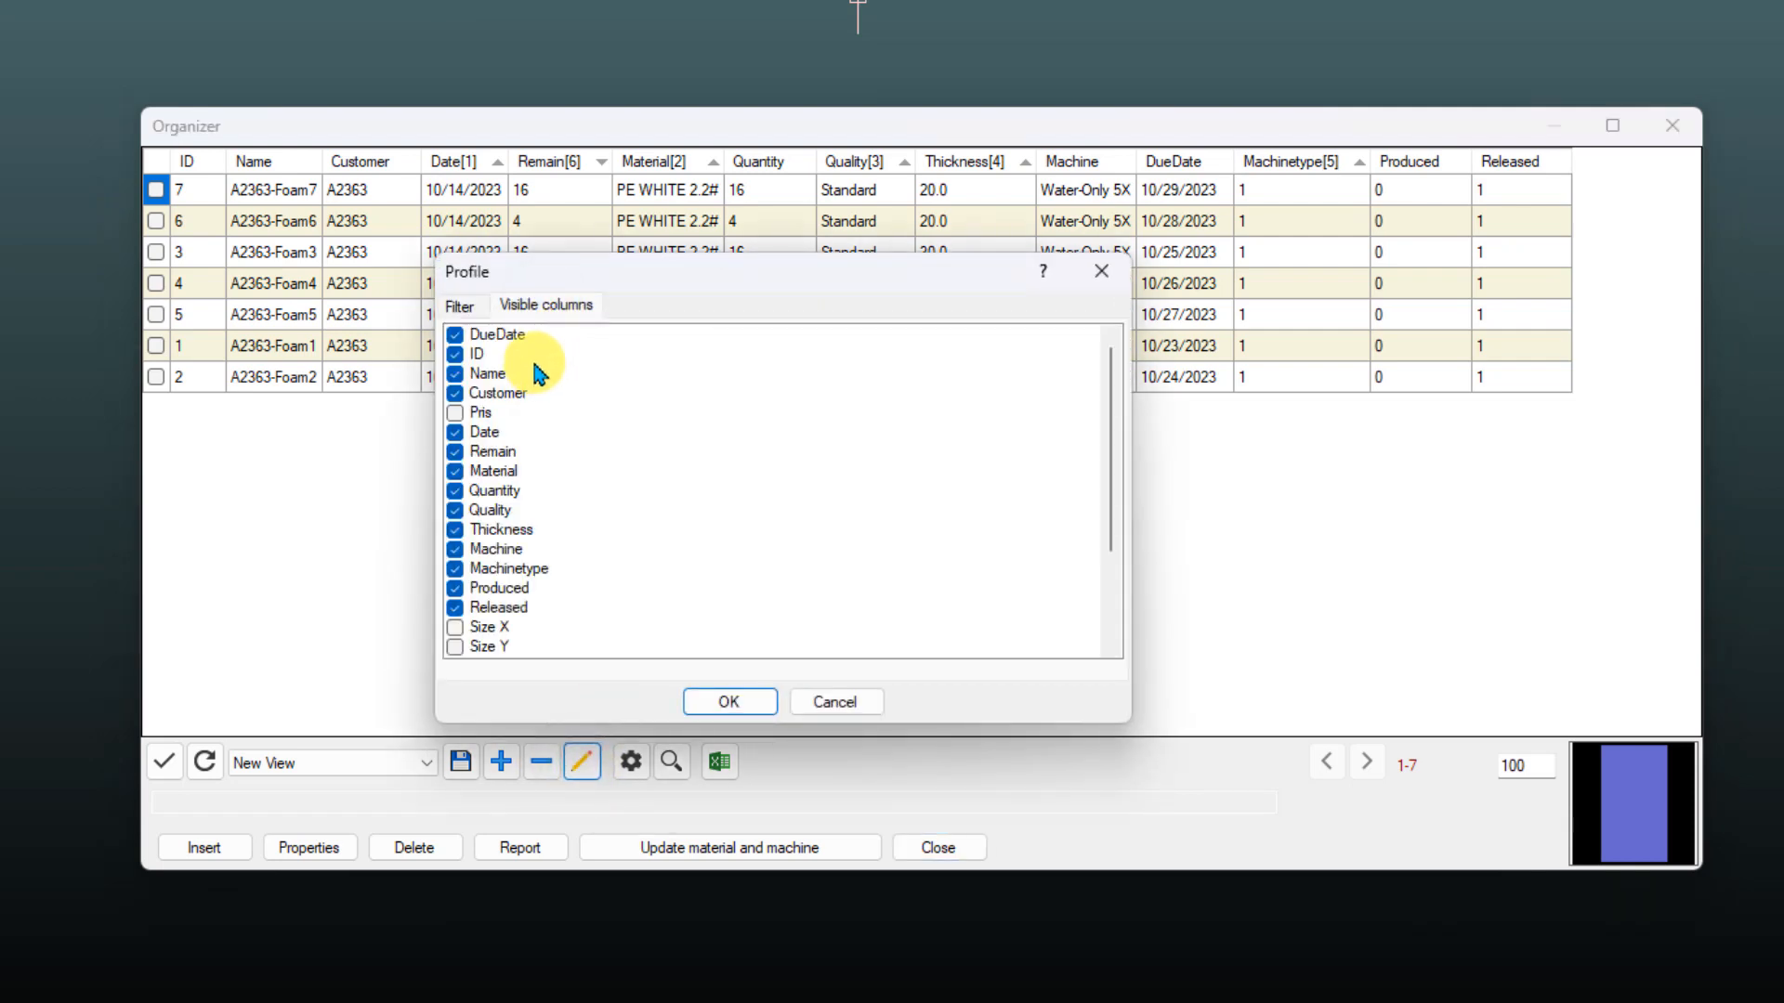
{"action": "left_click", "coordinate": [456, 433]}
{"action": "left_click", "coordinate": [729, 703]}
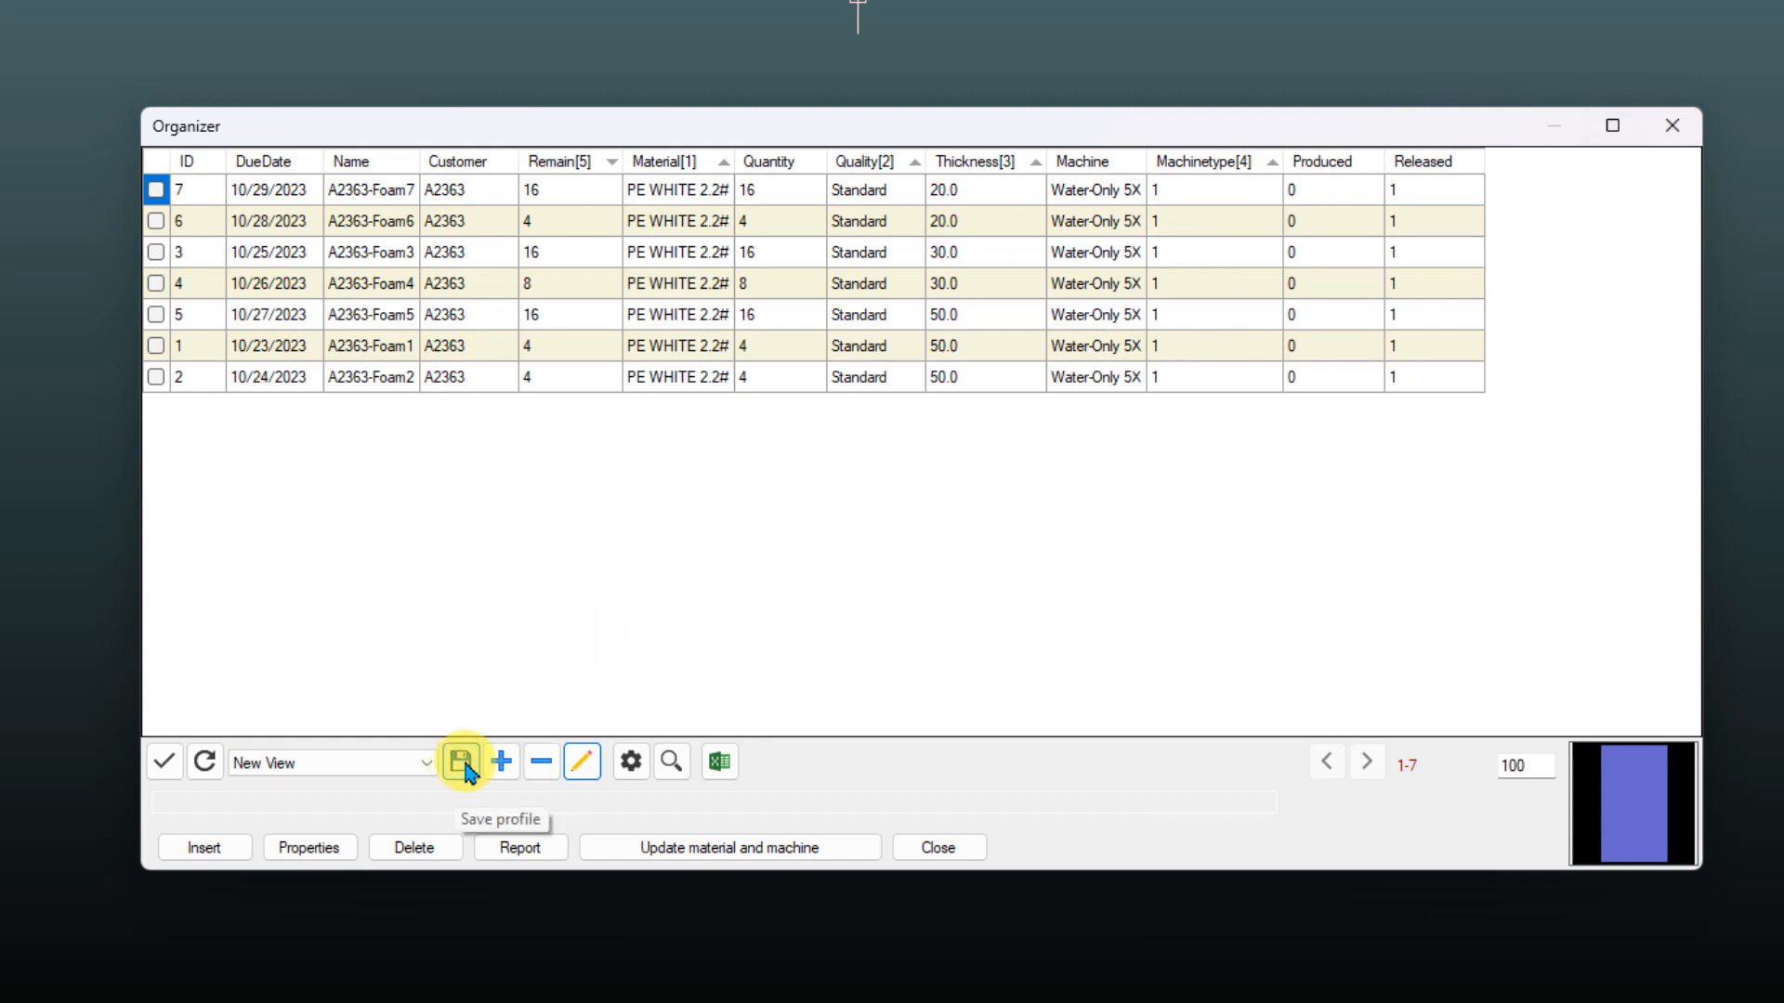
Review the filter and visible column settings of the New View profile and leave without changing them
{"action": "left_click", "coordinate": [580, 760]}
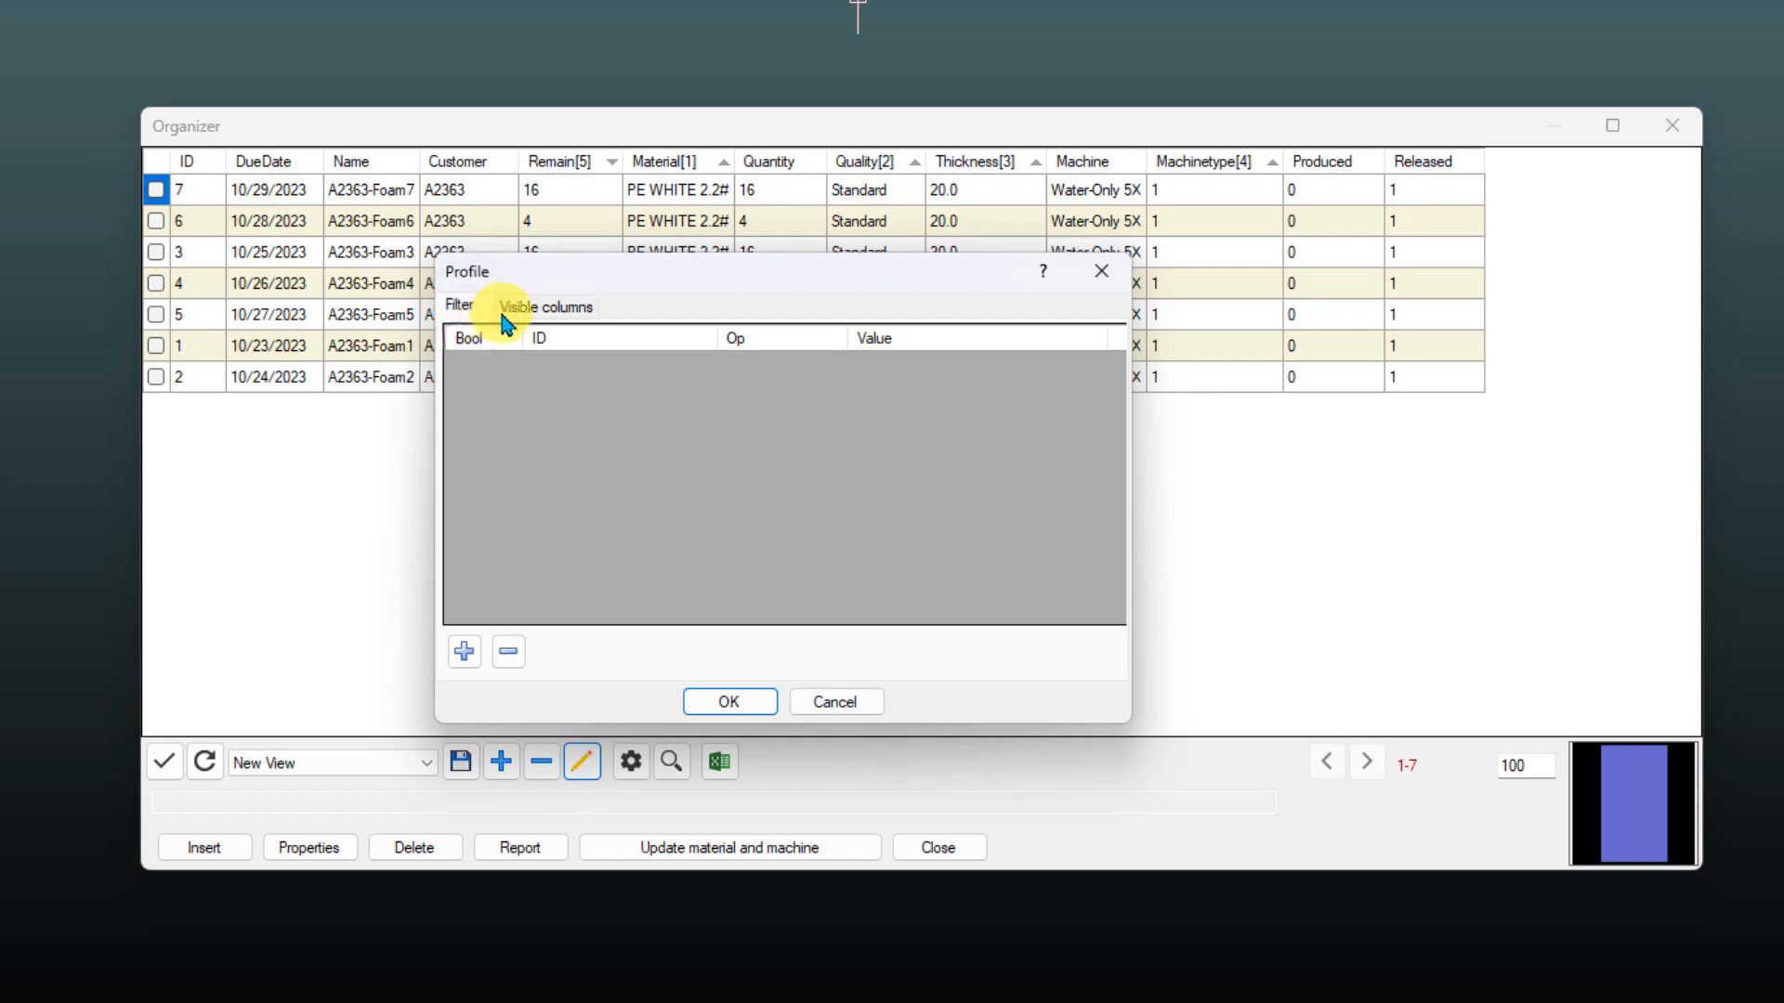
{"action": "left_click", "coordinate": [530, 311]}
{"action": "left_click", "coordinate": [461, 305]}
{"action": "left_click", "coordinate": [832, 704]}
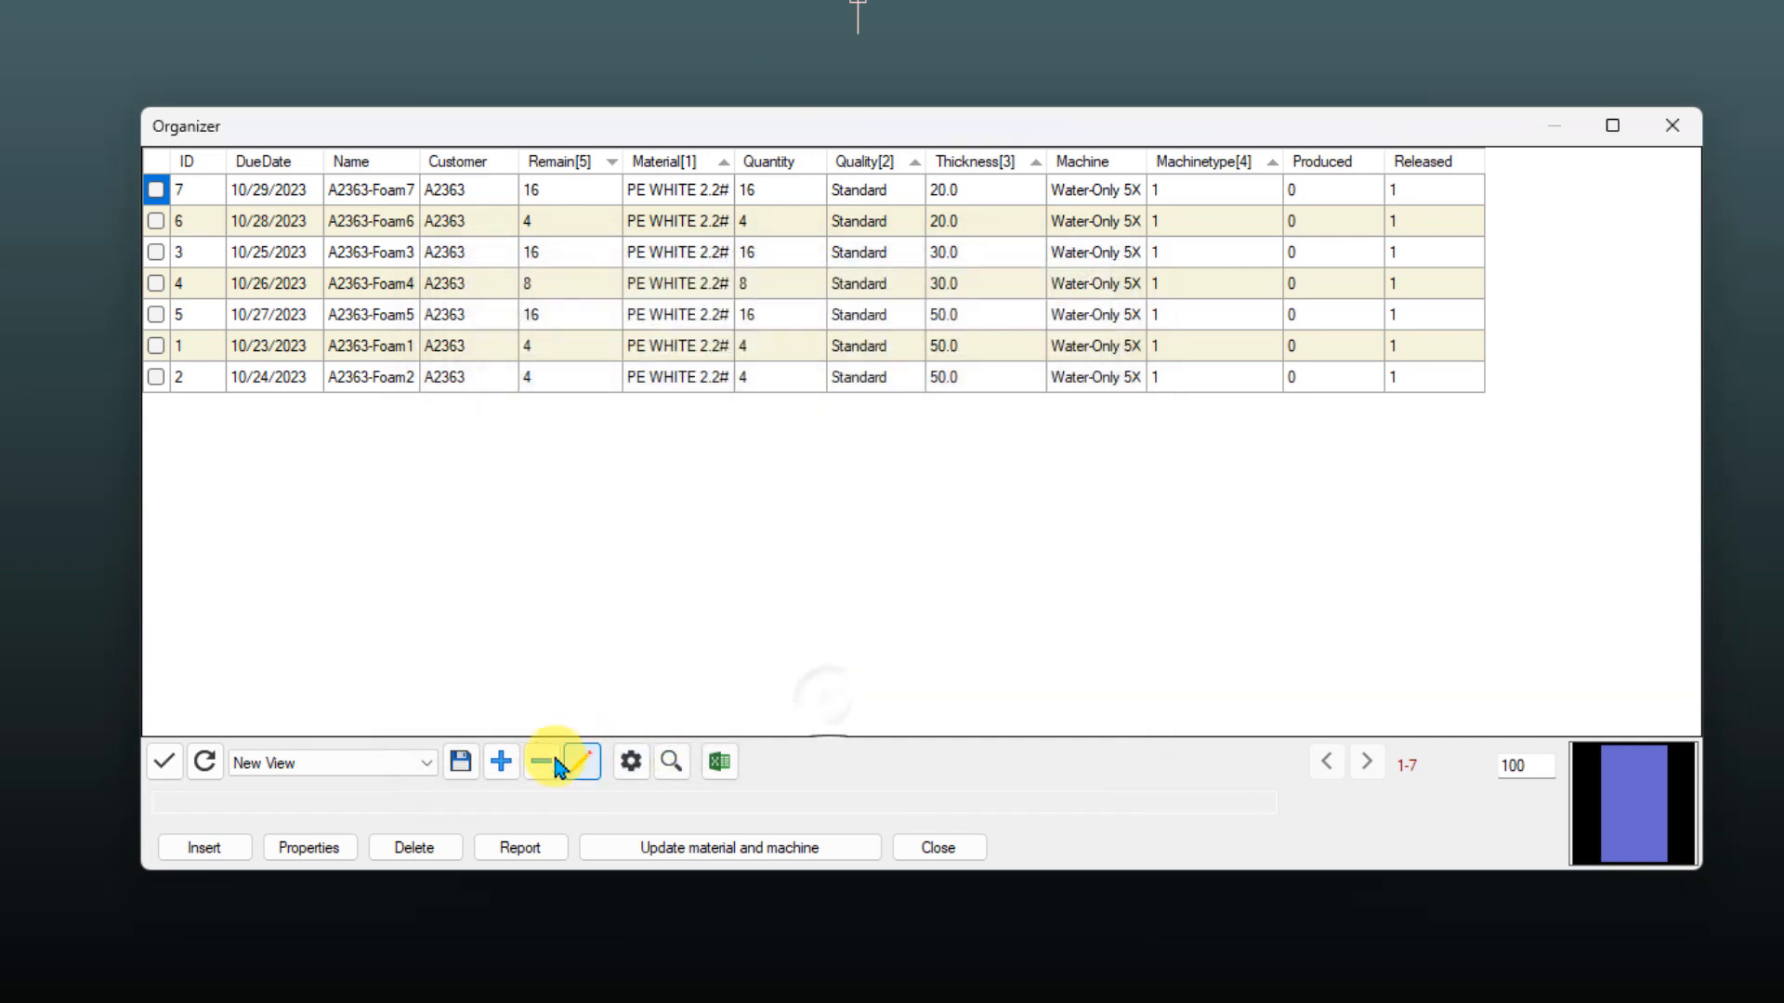
Compare the Show All profile with New View, leave New View active and close the Organizer
{"action": "left_click", "coordinate": [426, 763]}
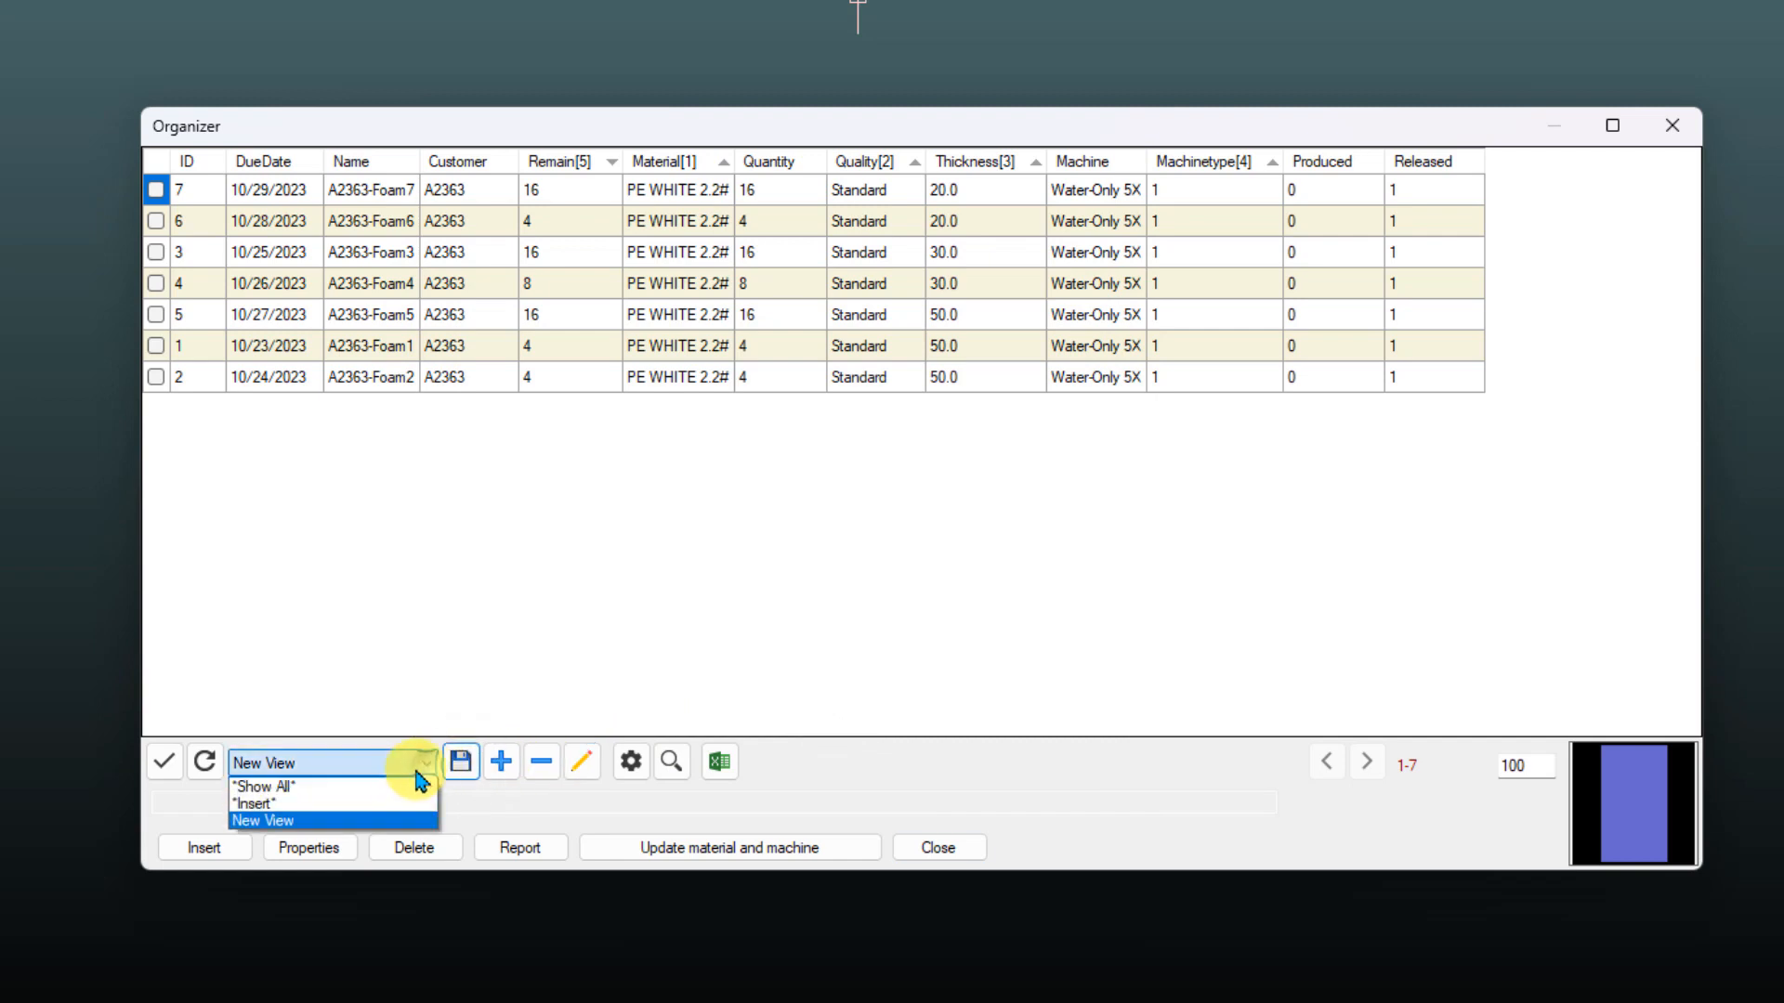
{"action": "left_click", "coordinate": [405, 786]}
{"action": "left_click", "coordinate": [425, 764]}
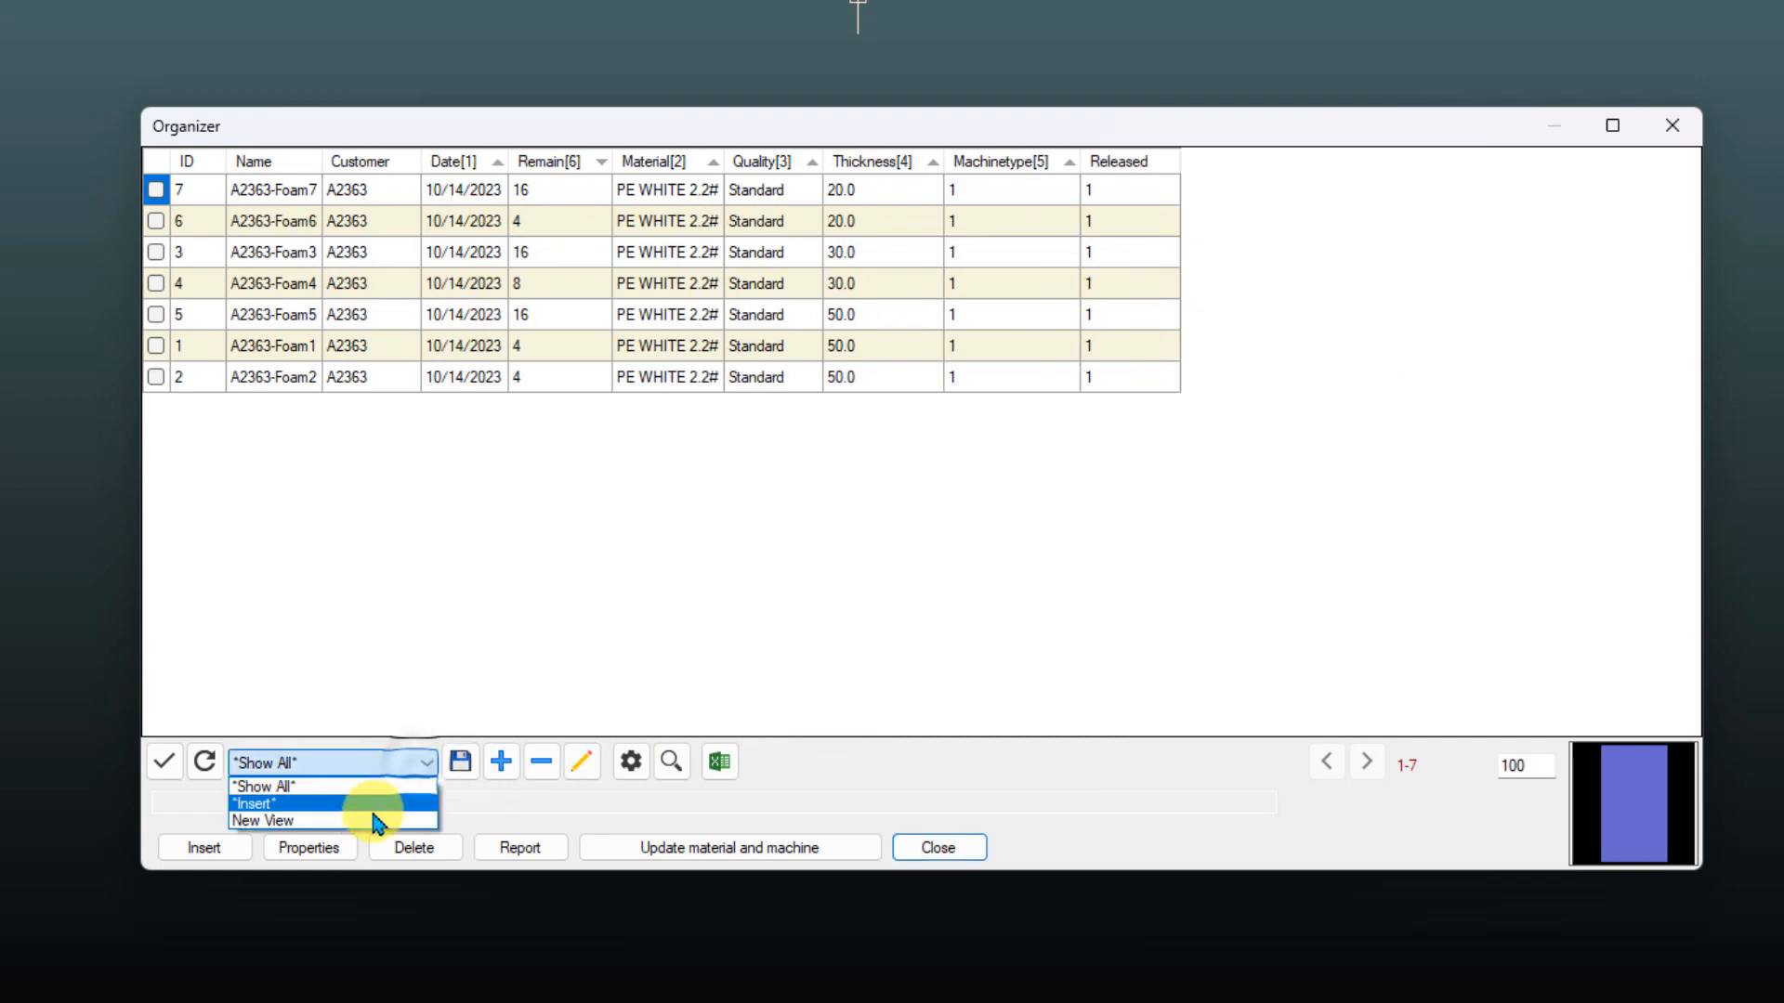
{"action": "left_click", "coordinate": [371, 818]}
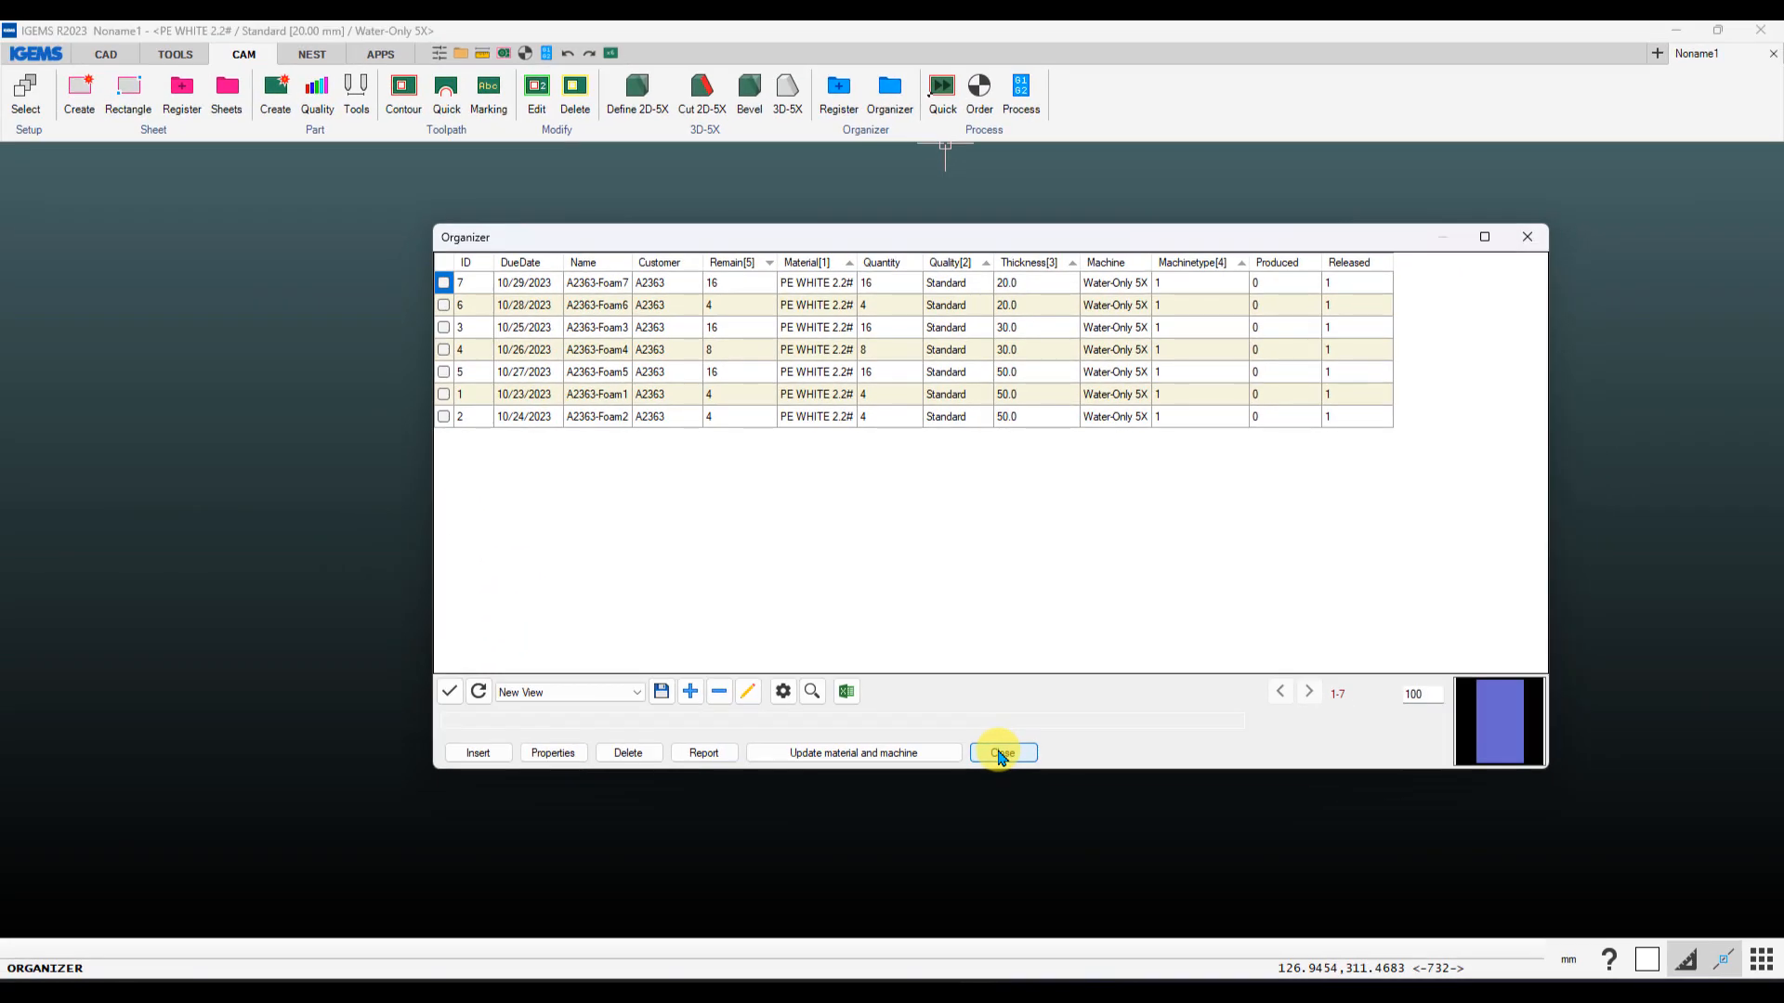
{"action": "left_click", "coordinate": [1001, 754]}
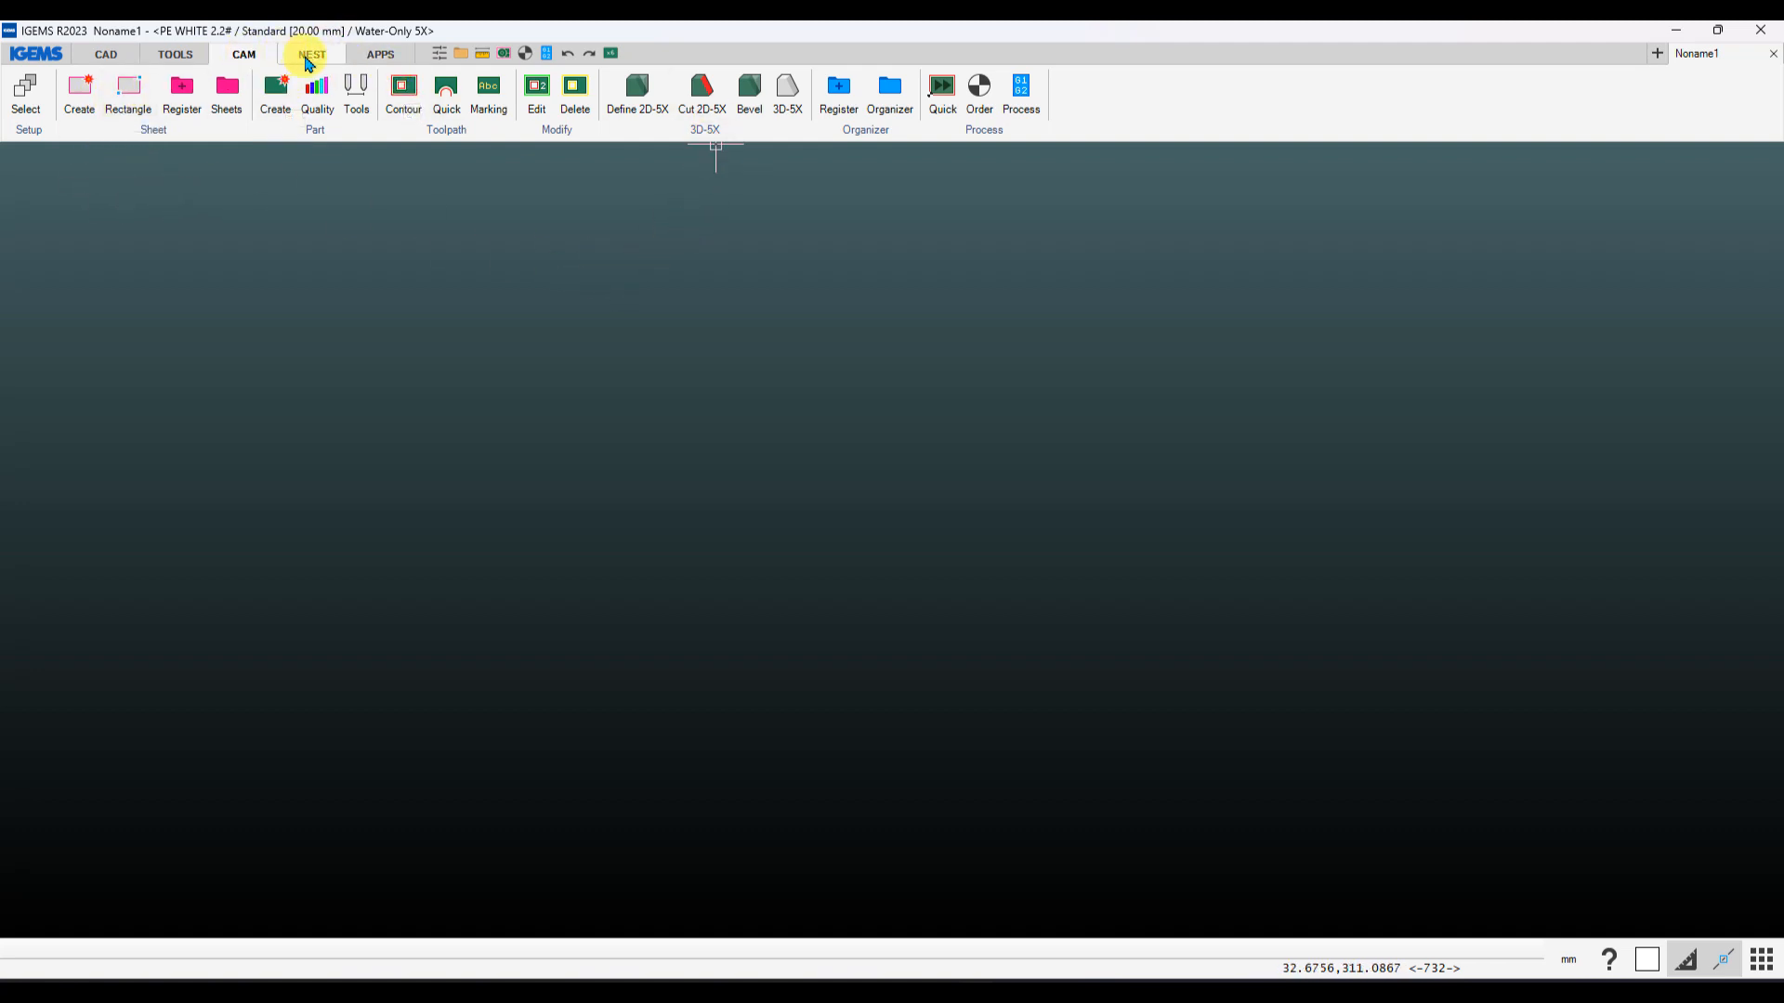
Start an Auto nest without selecting any sheets and open the Organizer to import its parts
{"action": "left_click", "coordinate": [310, 56]}
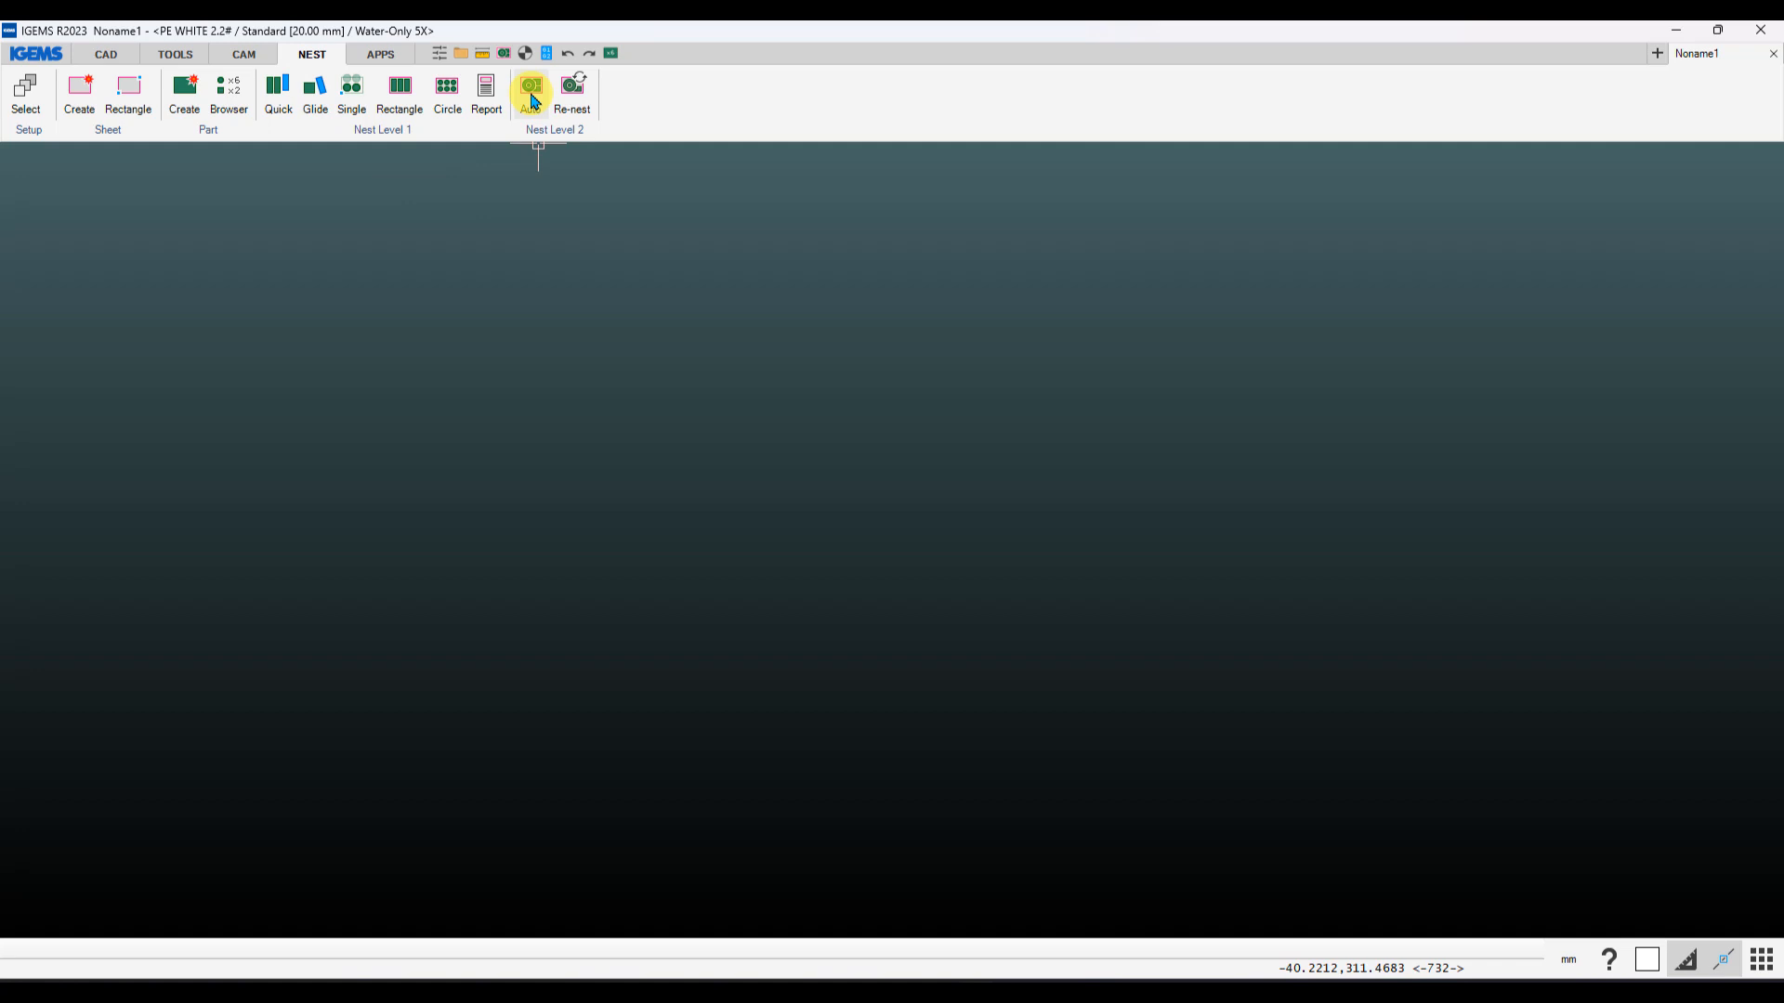
{"action": "left_click", "coordinate": [534, 100]}
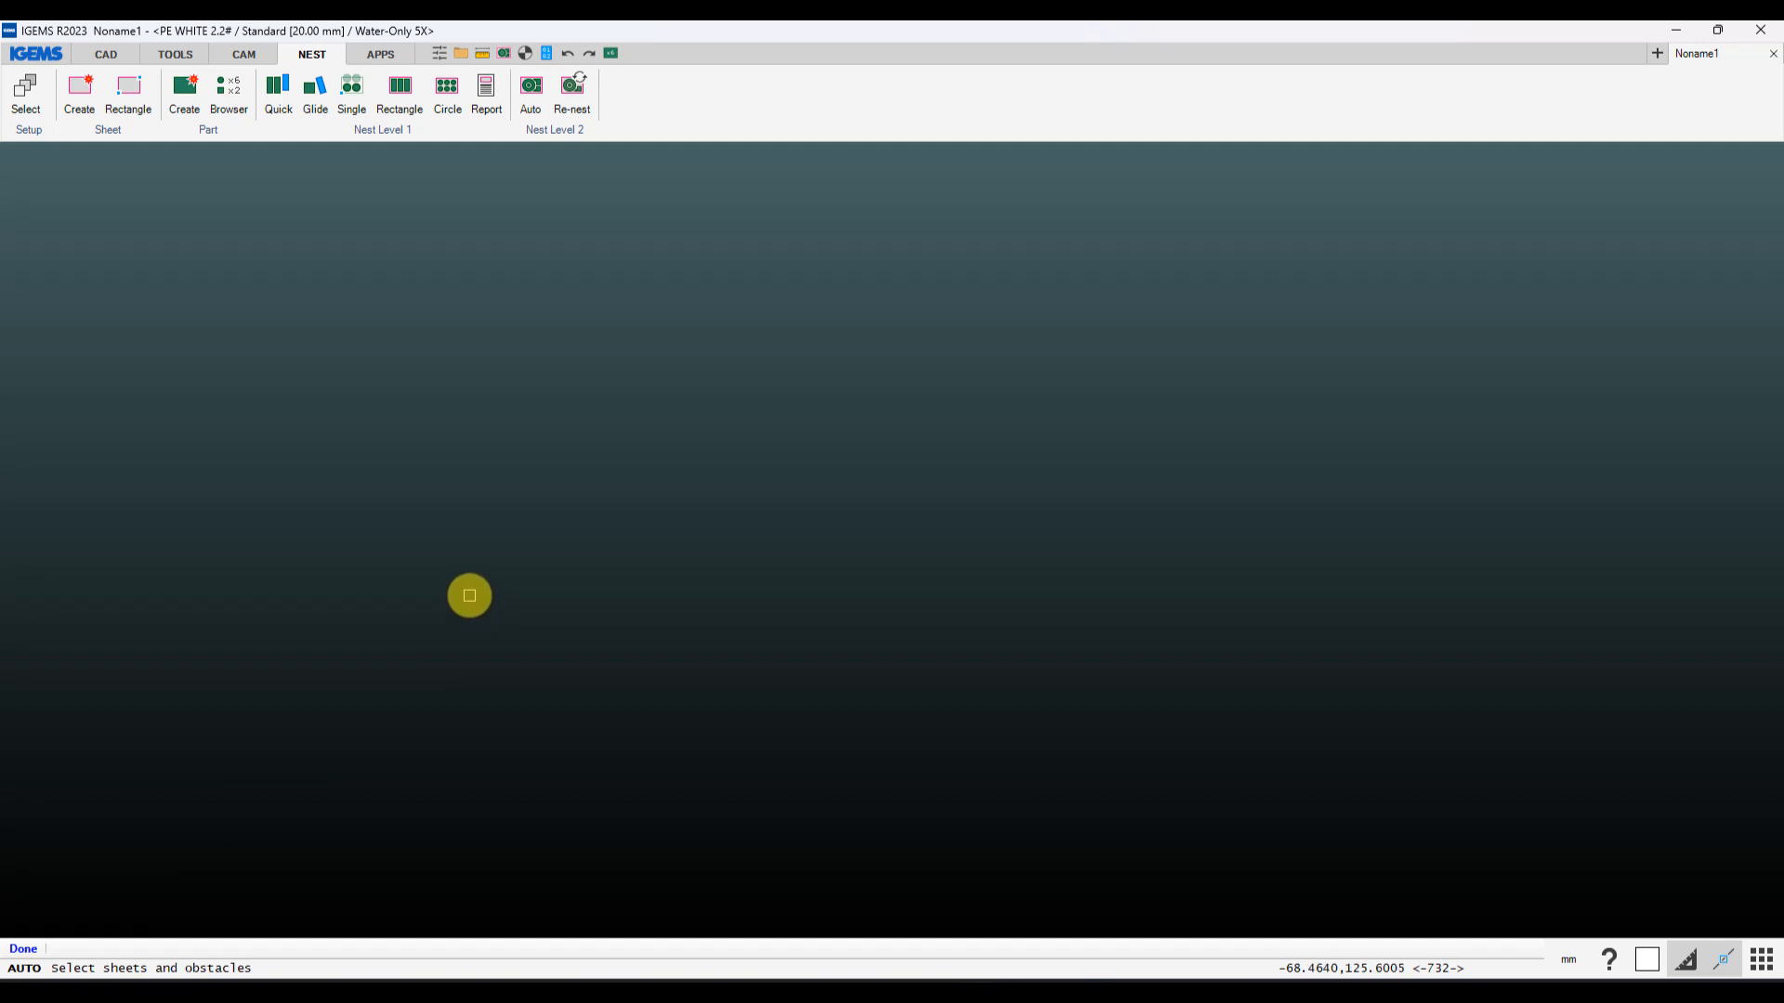
{"action": "right_click", "coordinate": [470, 596]}
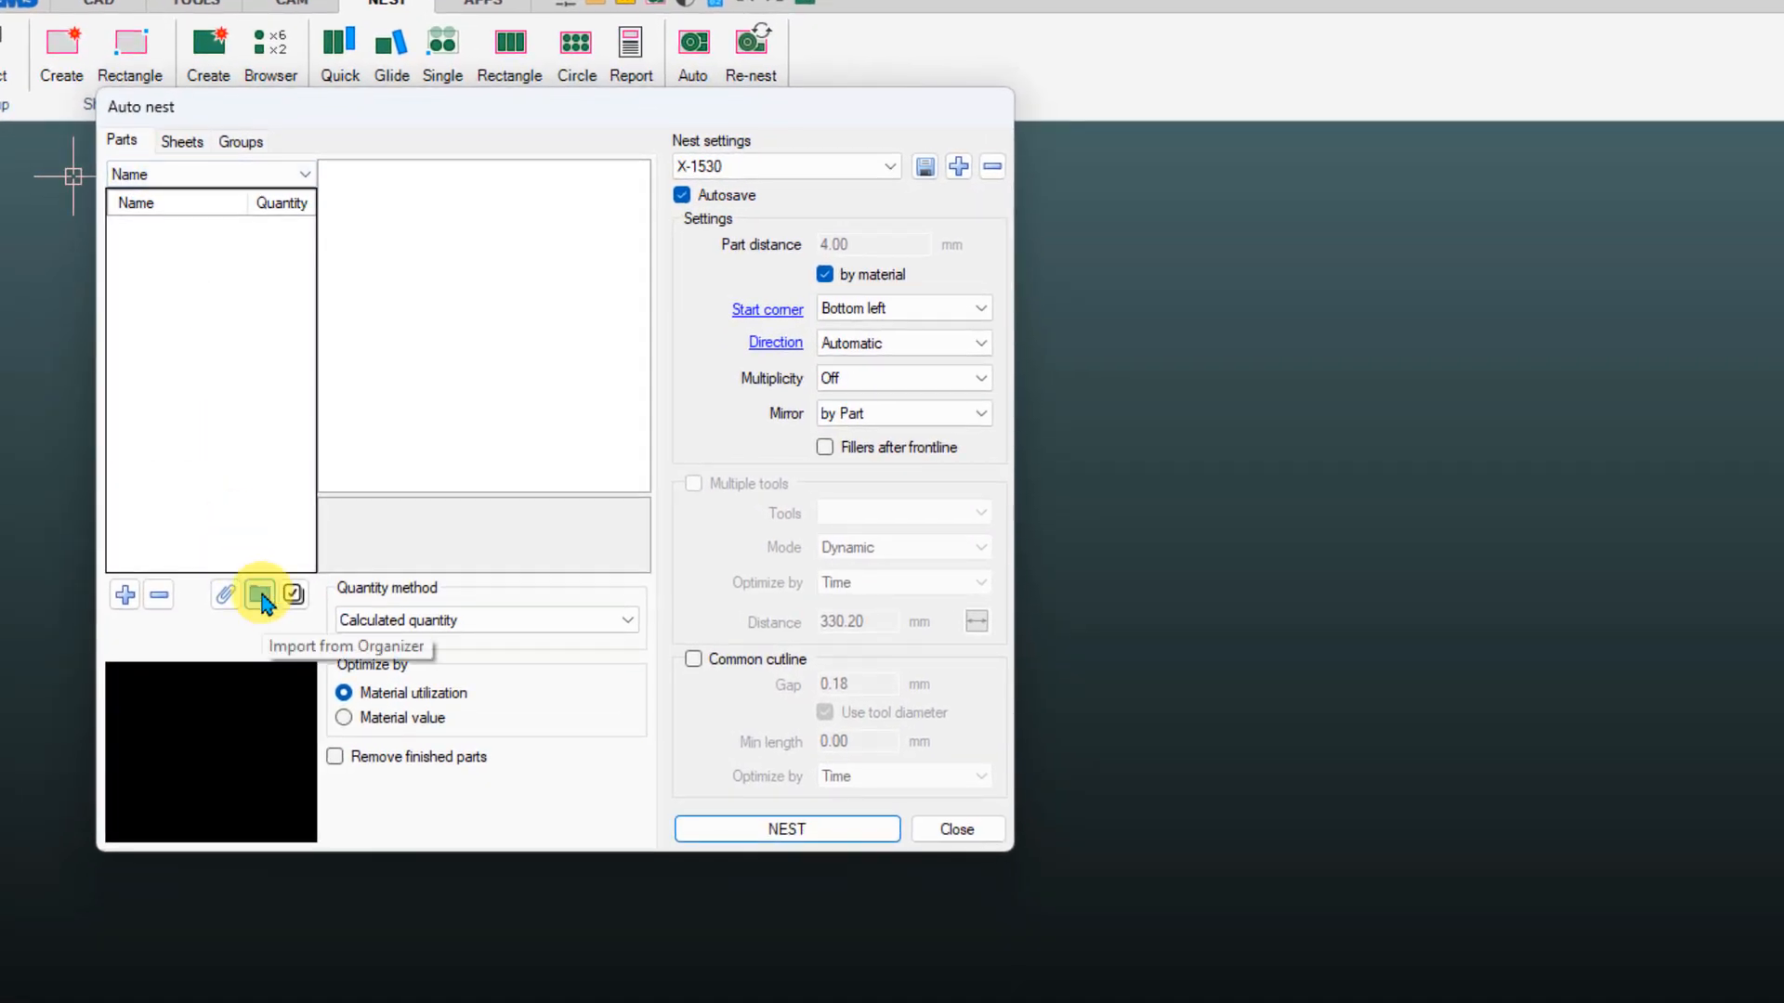
{"action": "left_click", "coordinate": [261, 596]}
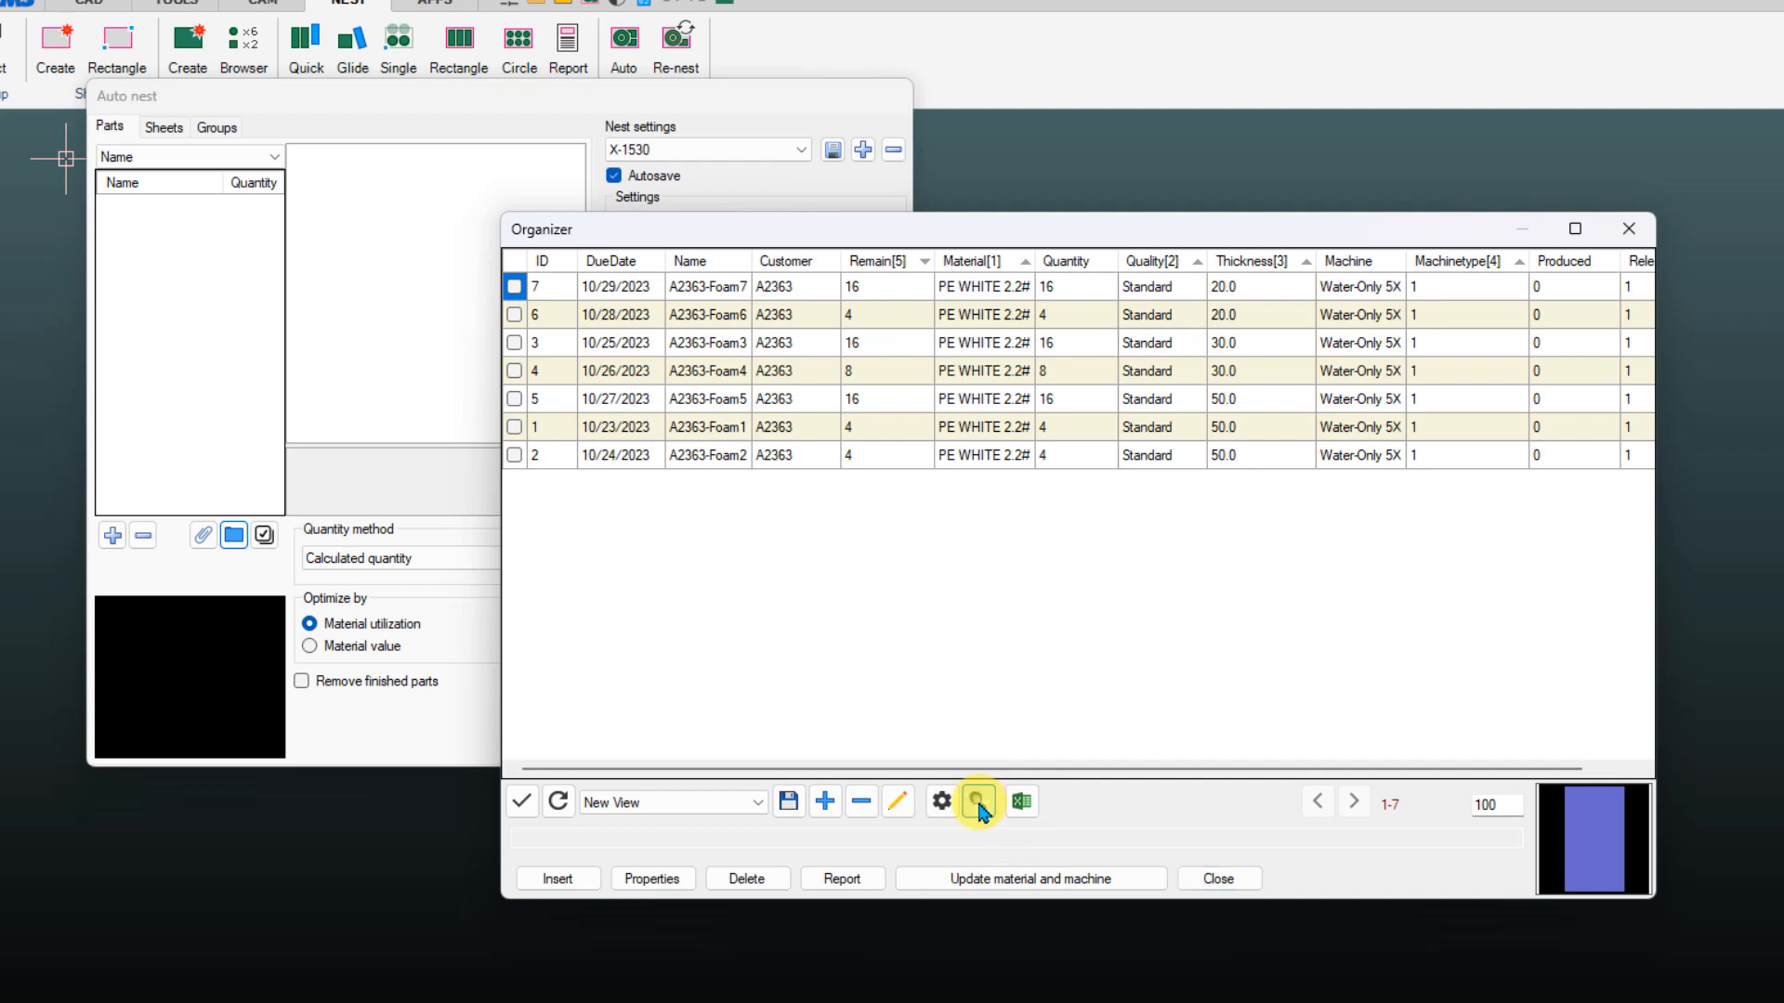
Filter the Organizer with the search value 20 and insert both parts, A2363-Foam7 and A2363-Foam6, into the nest
{"action": "left_click", "coordinate": [979, 803]}
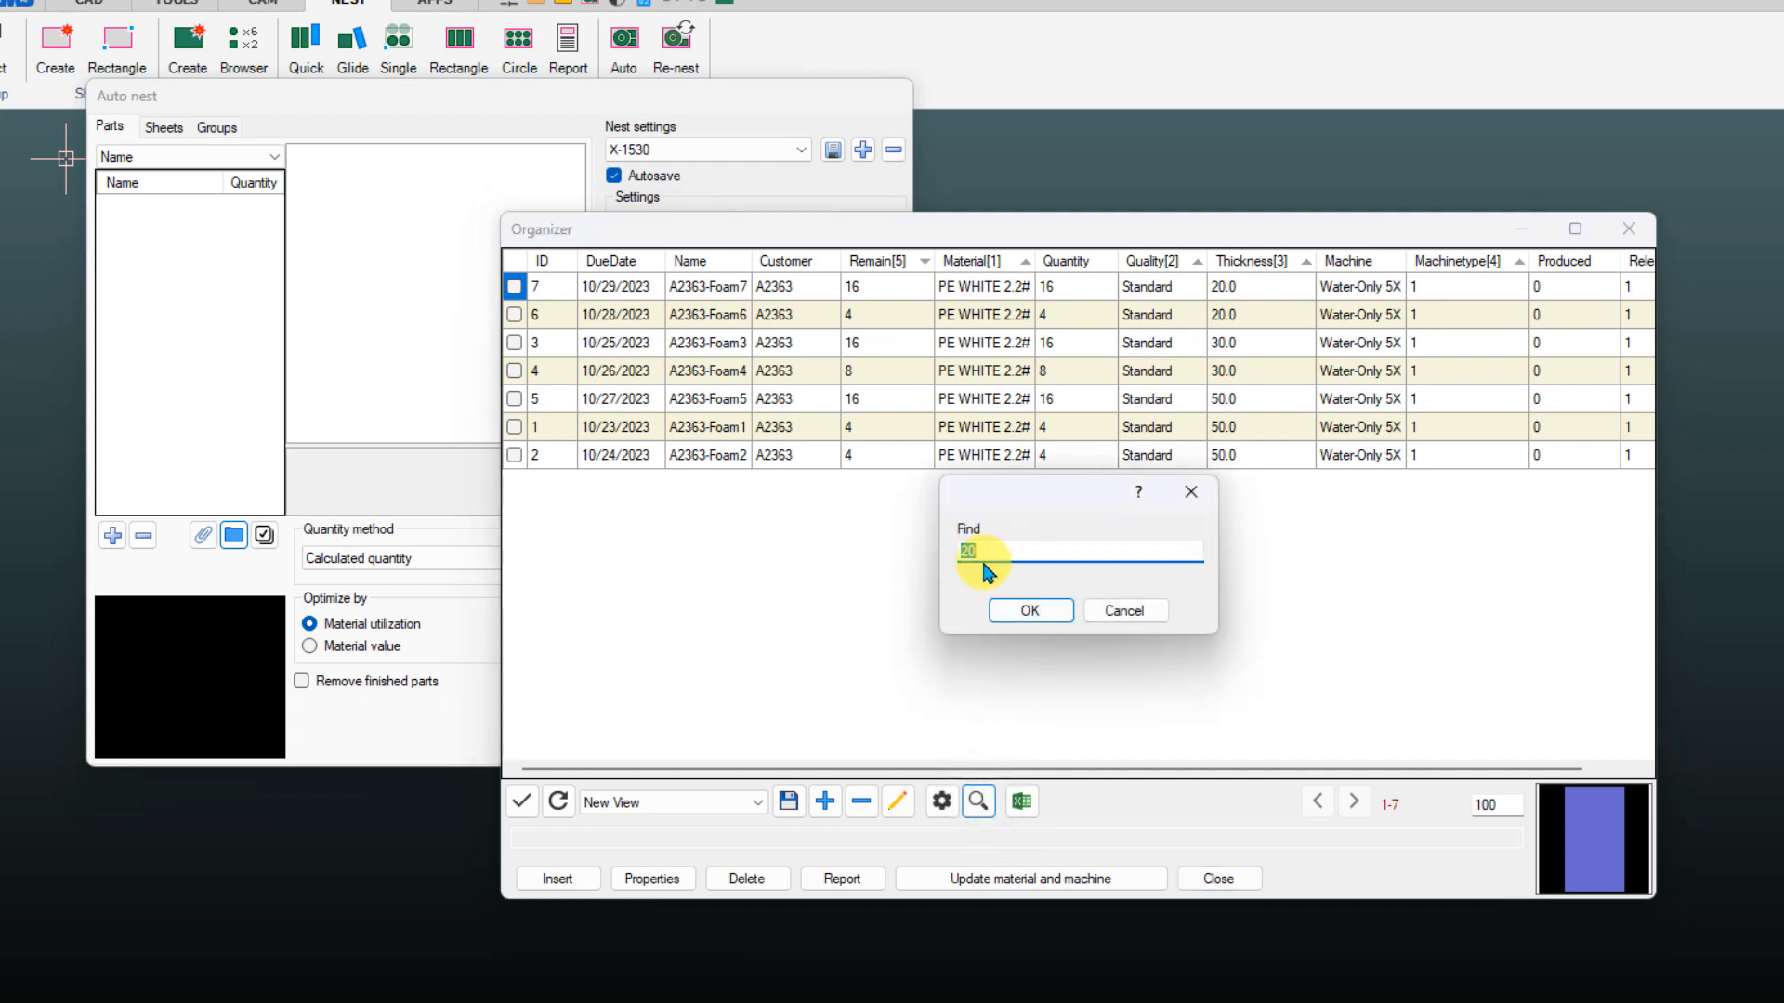
{"action": "type", "text": "20"}
{"action": "left_click", "coordinate": [1013, 608]}
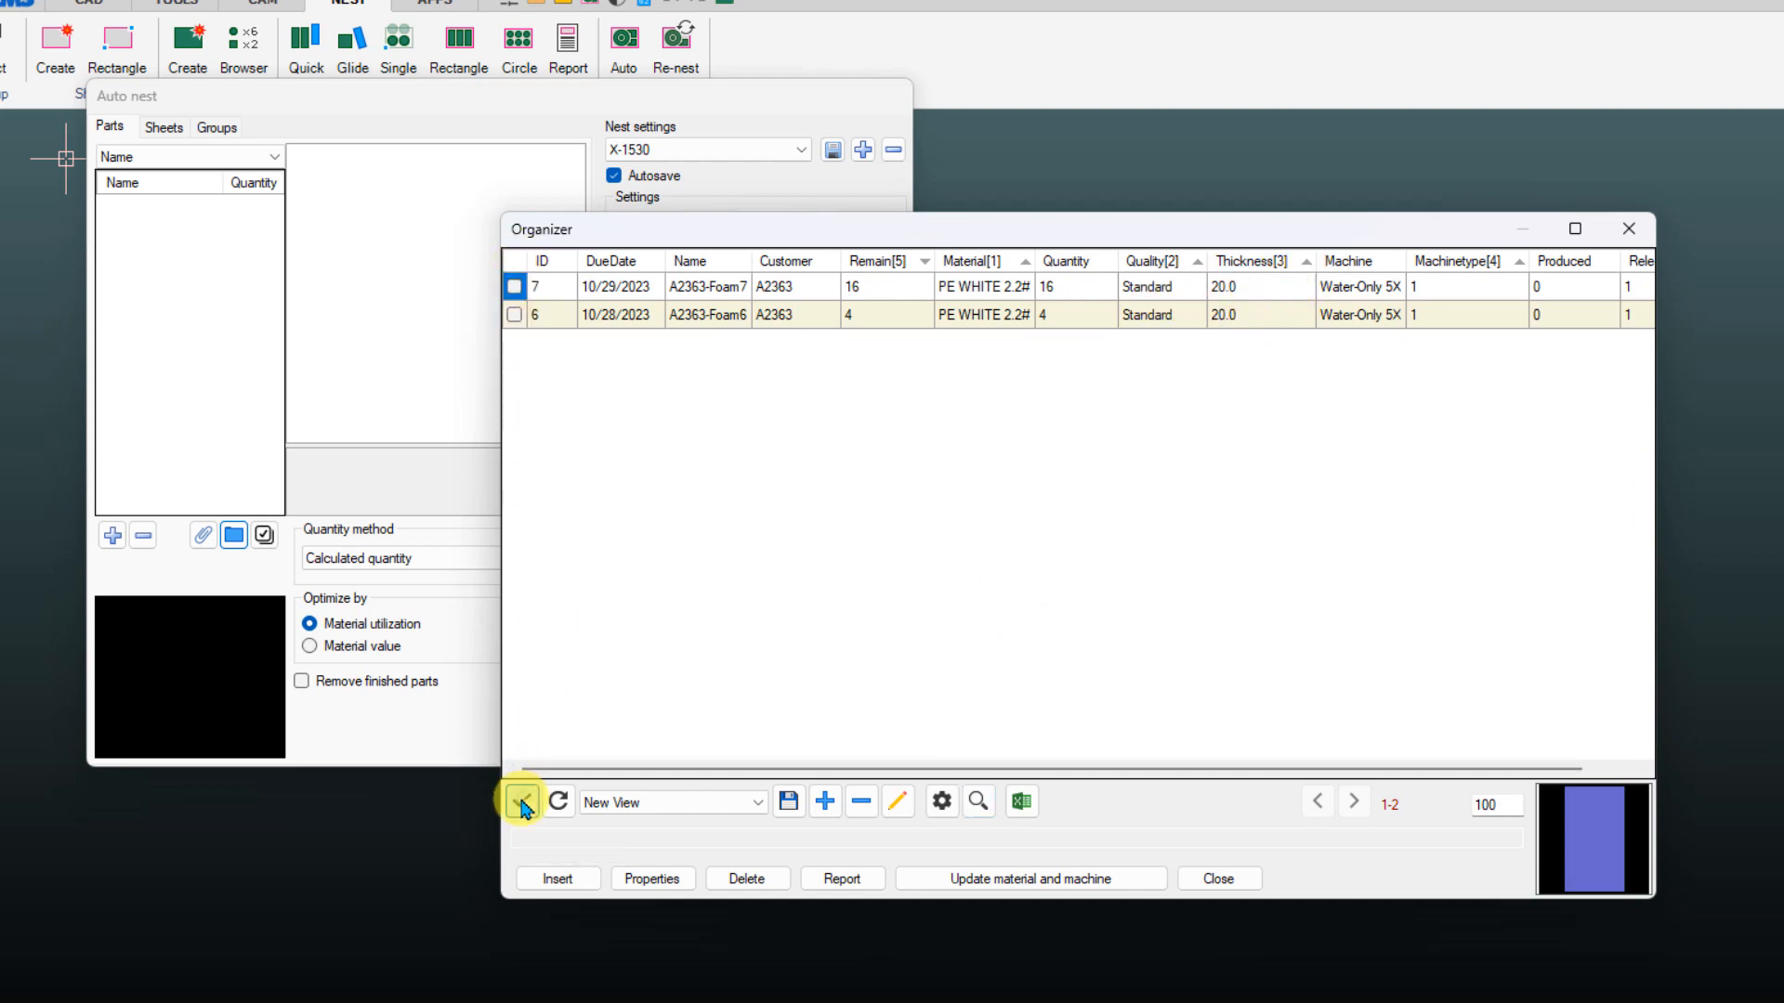
{"action": "left_click", "coordinate": [573, 881]}
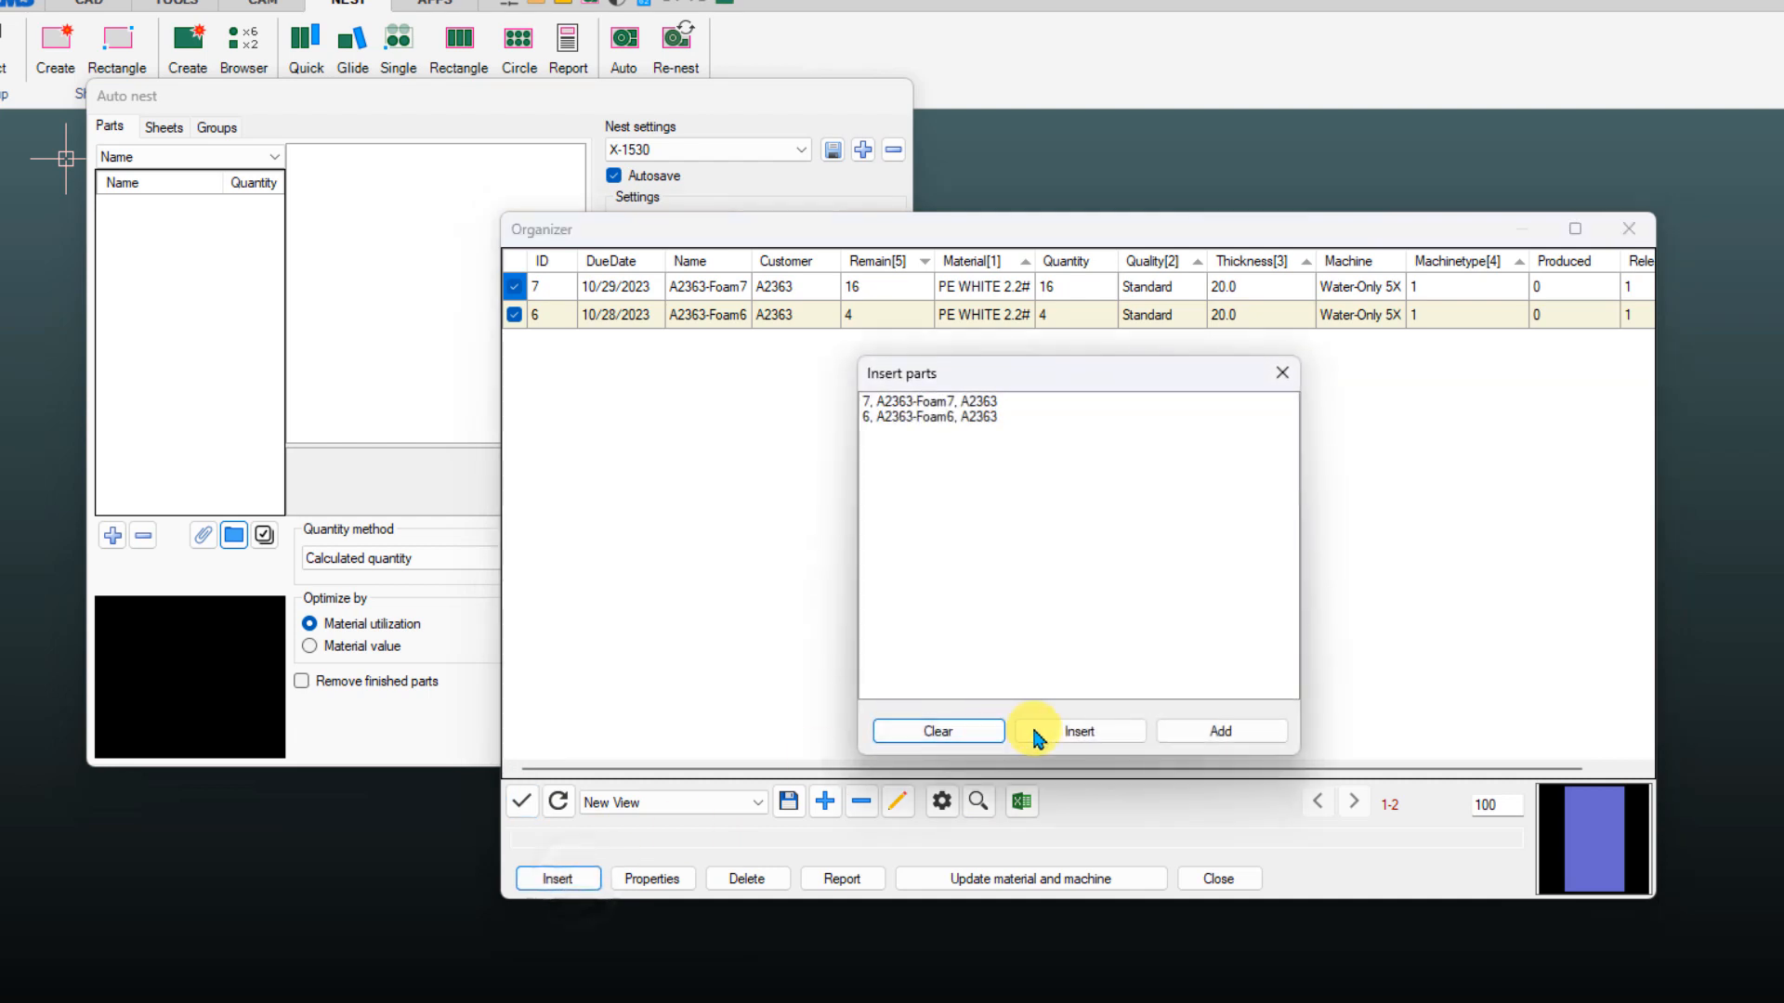
{"action": "left_click", "coordinate": [1064, 728]}
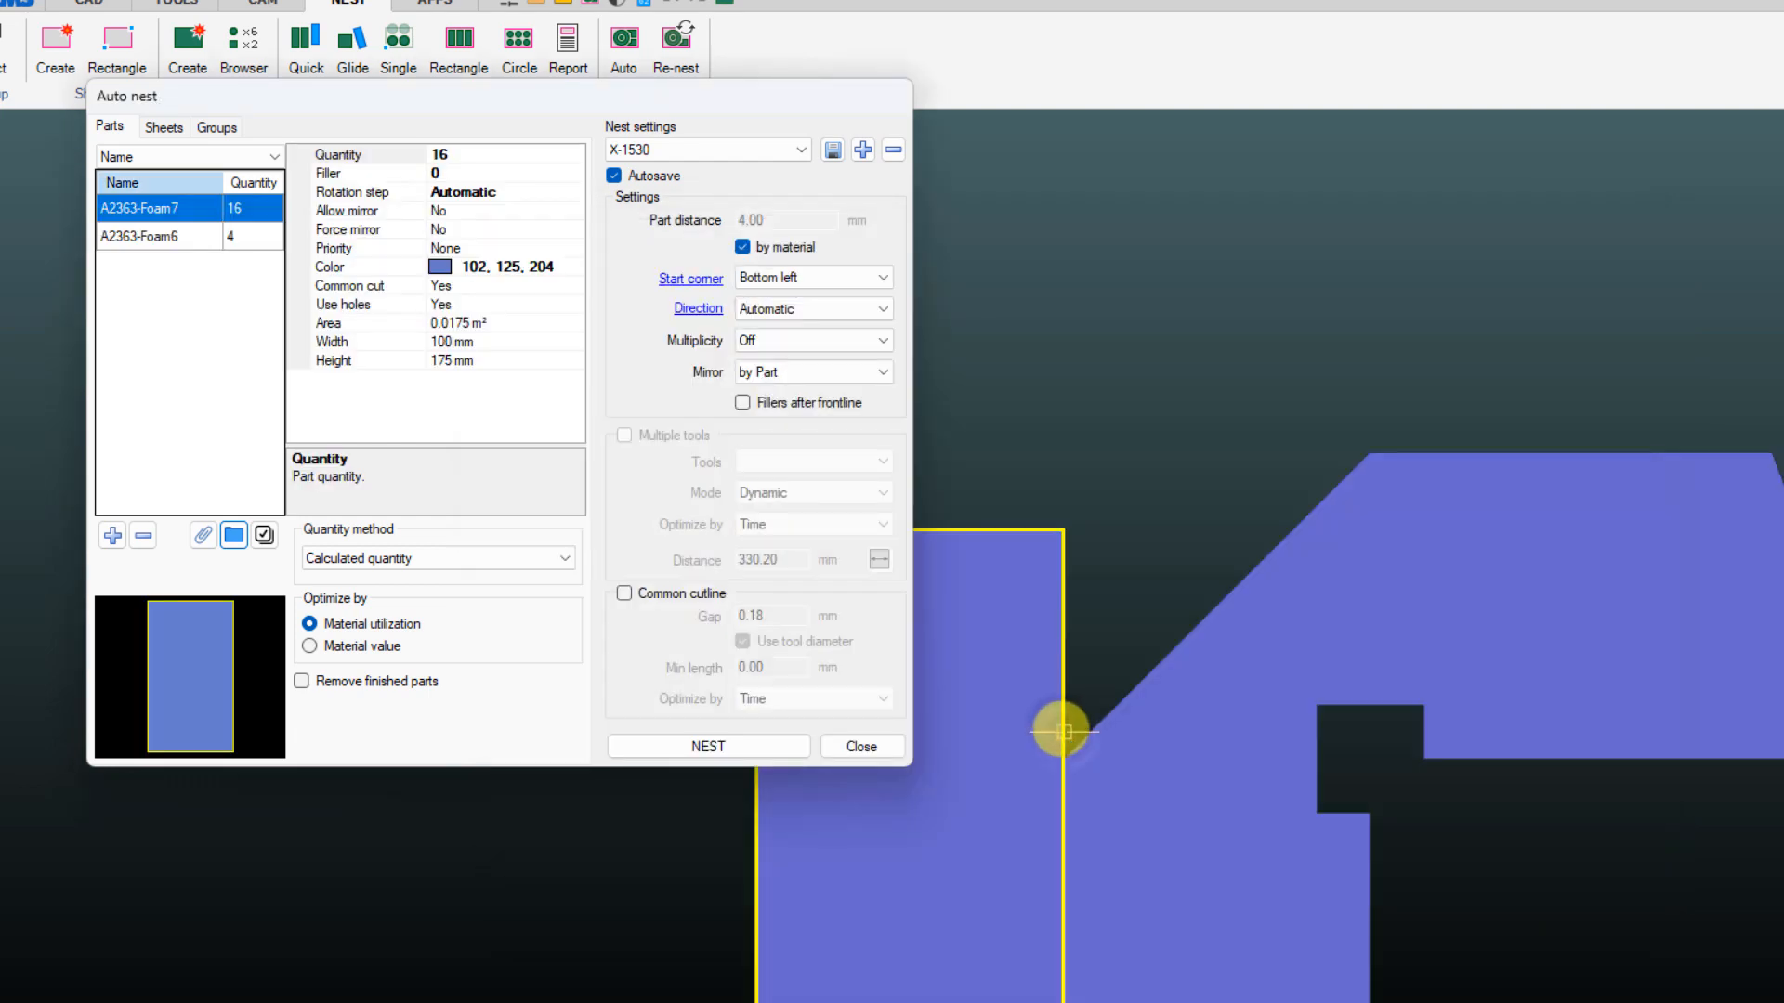
Add a standard 2000 x 1000 mm sheet with a quantity of 10 to the auto nest
{"action": "left_click", "coordinate": [160, 127]}
{"action": "left_click", "coordinate": [114, 531]}
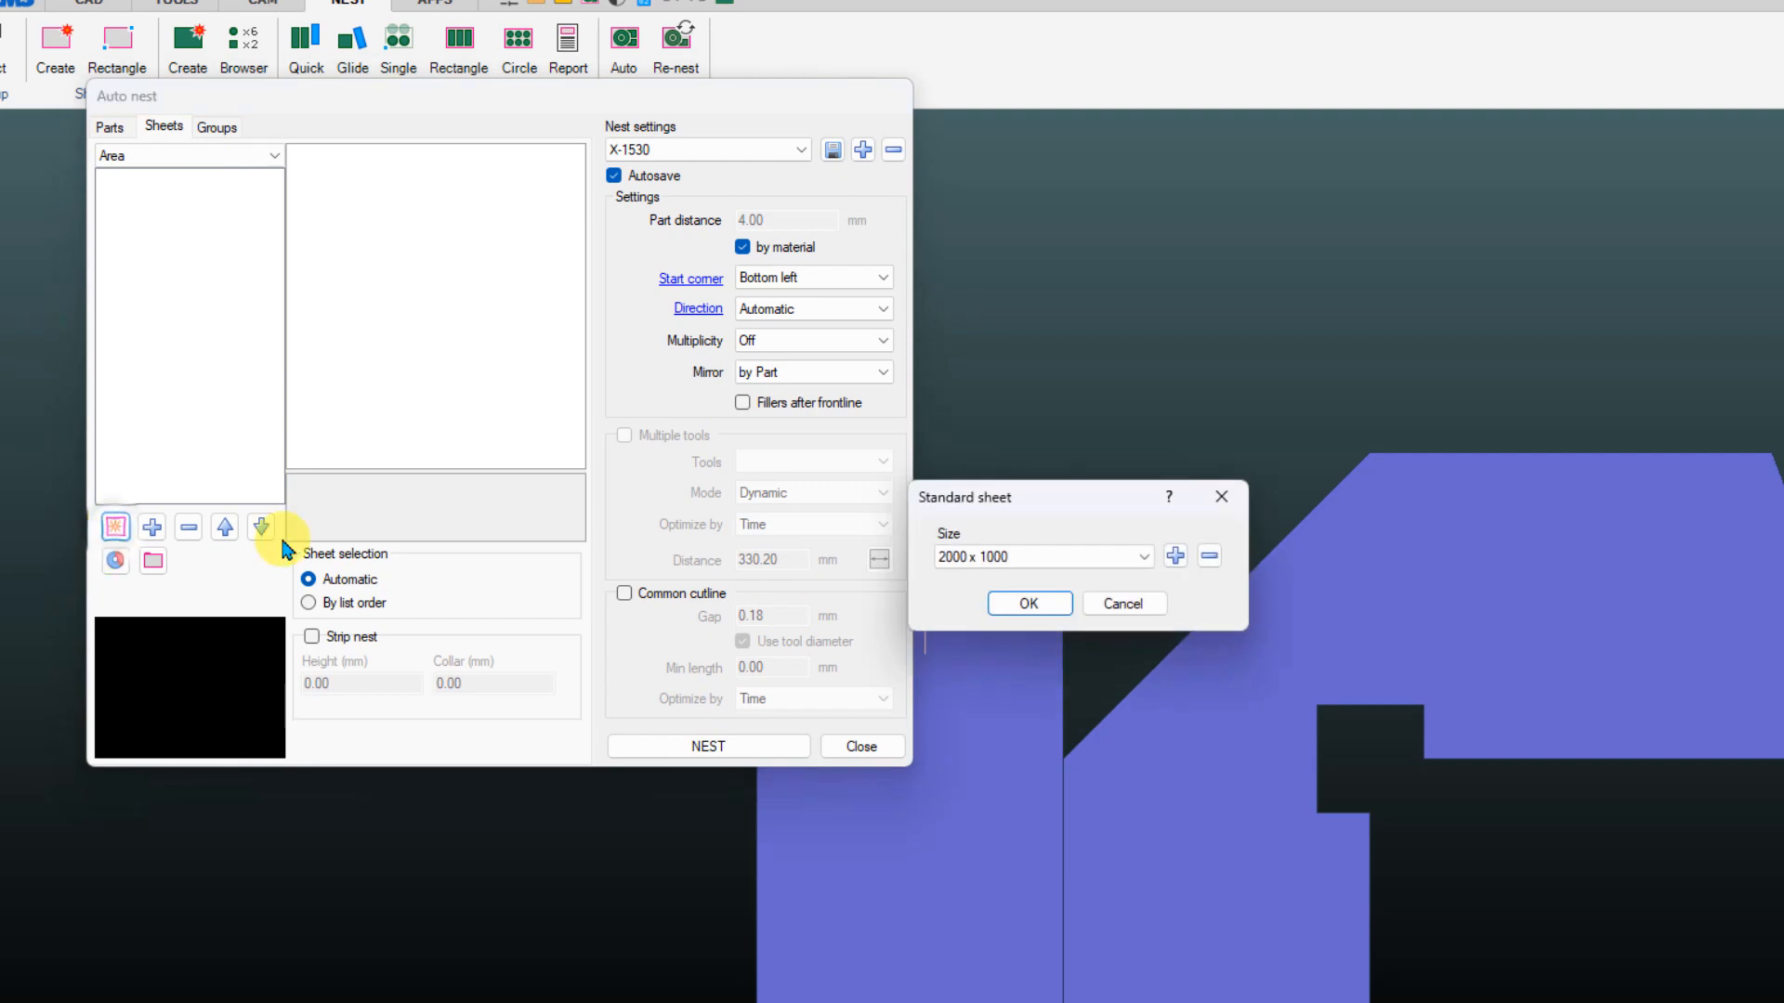
{"action": "left_click", "coordinate": [1025, 606]}
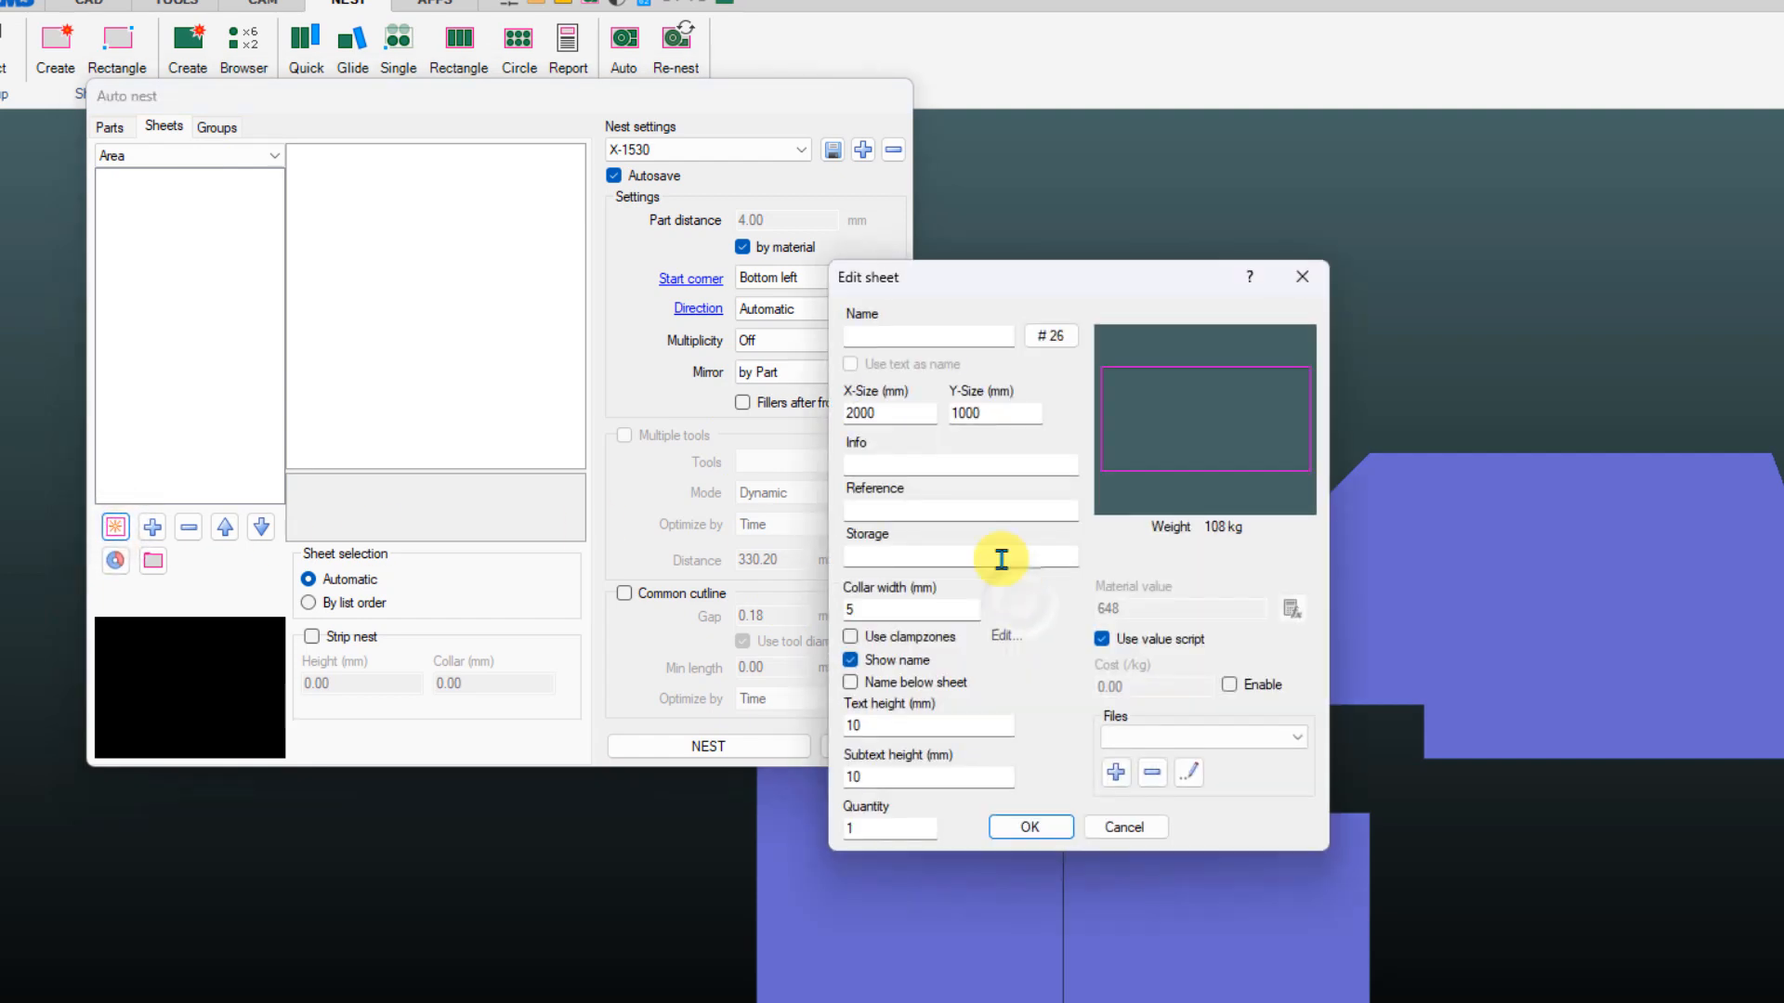
{"action": "type", "text": "0"}
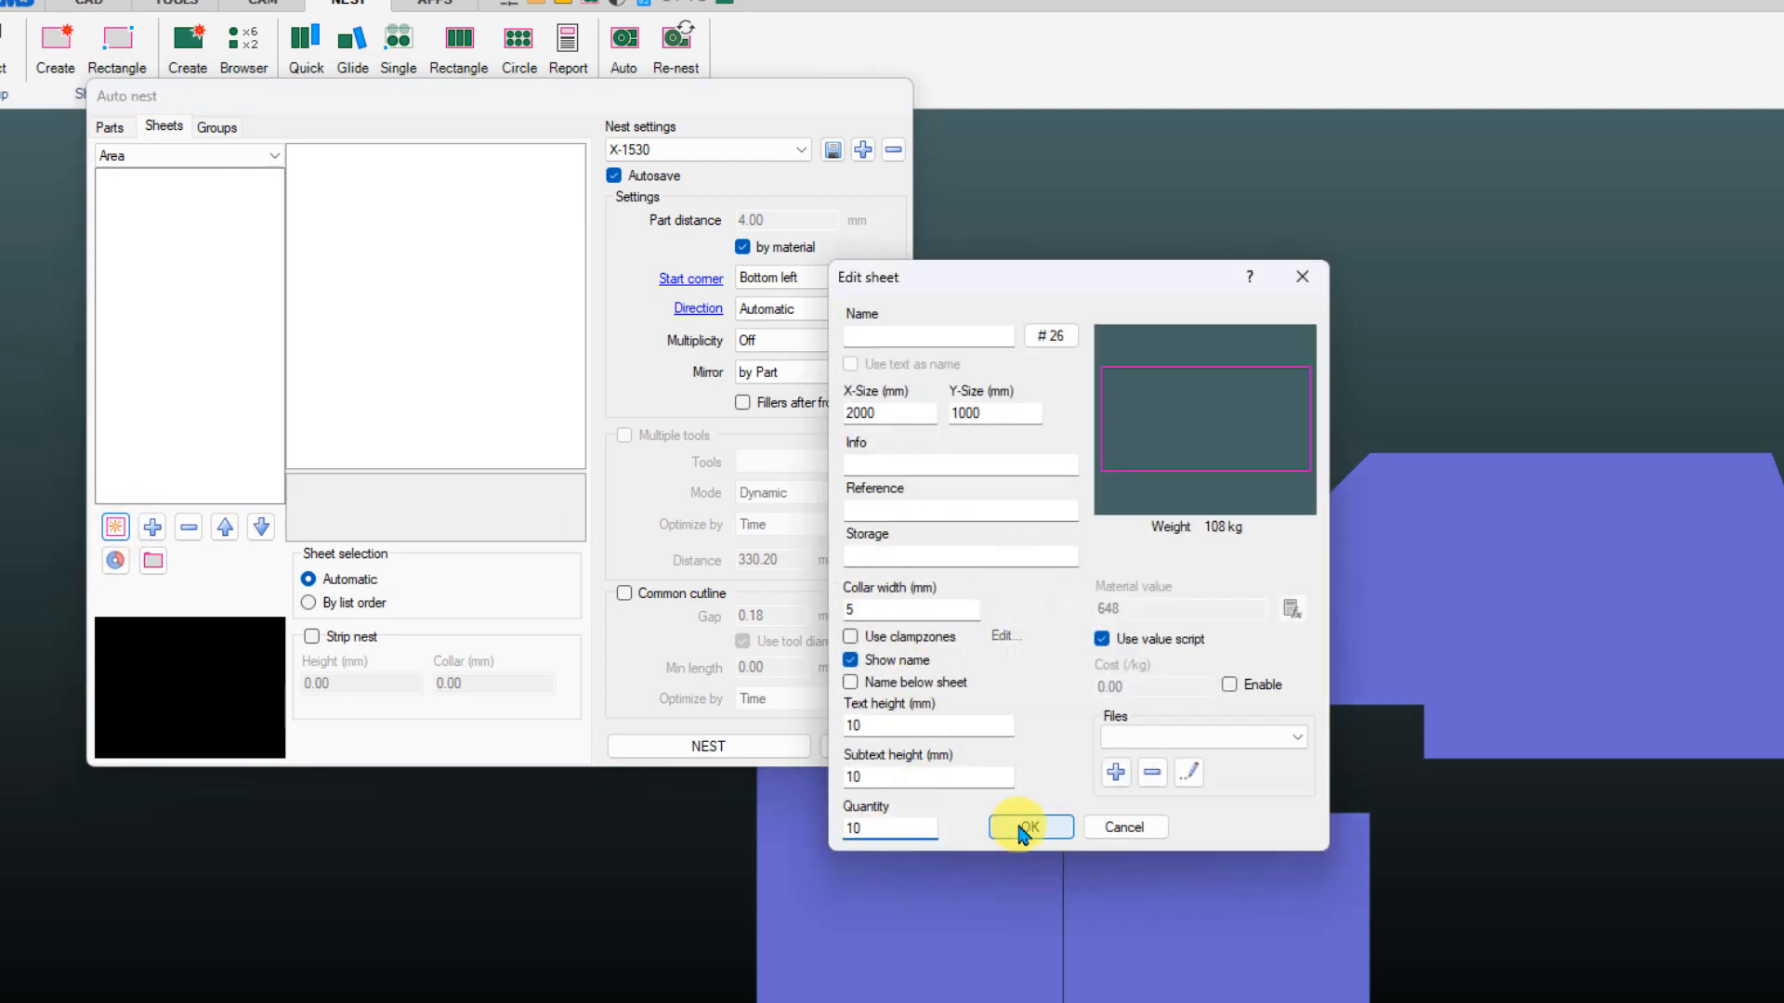
{"action": "left_click", "coordinate": [1028, 826]}
Run the nest for both foam parts, stop the calculation and accept the resulting layout
{"action": "left_click", "coordinate": [111, 130]}
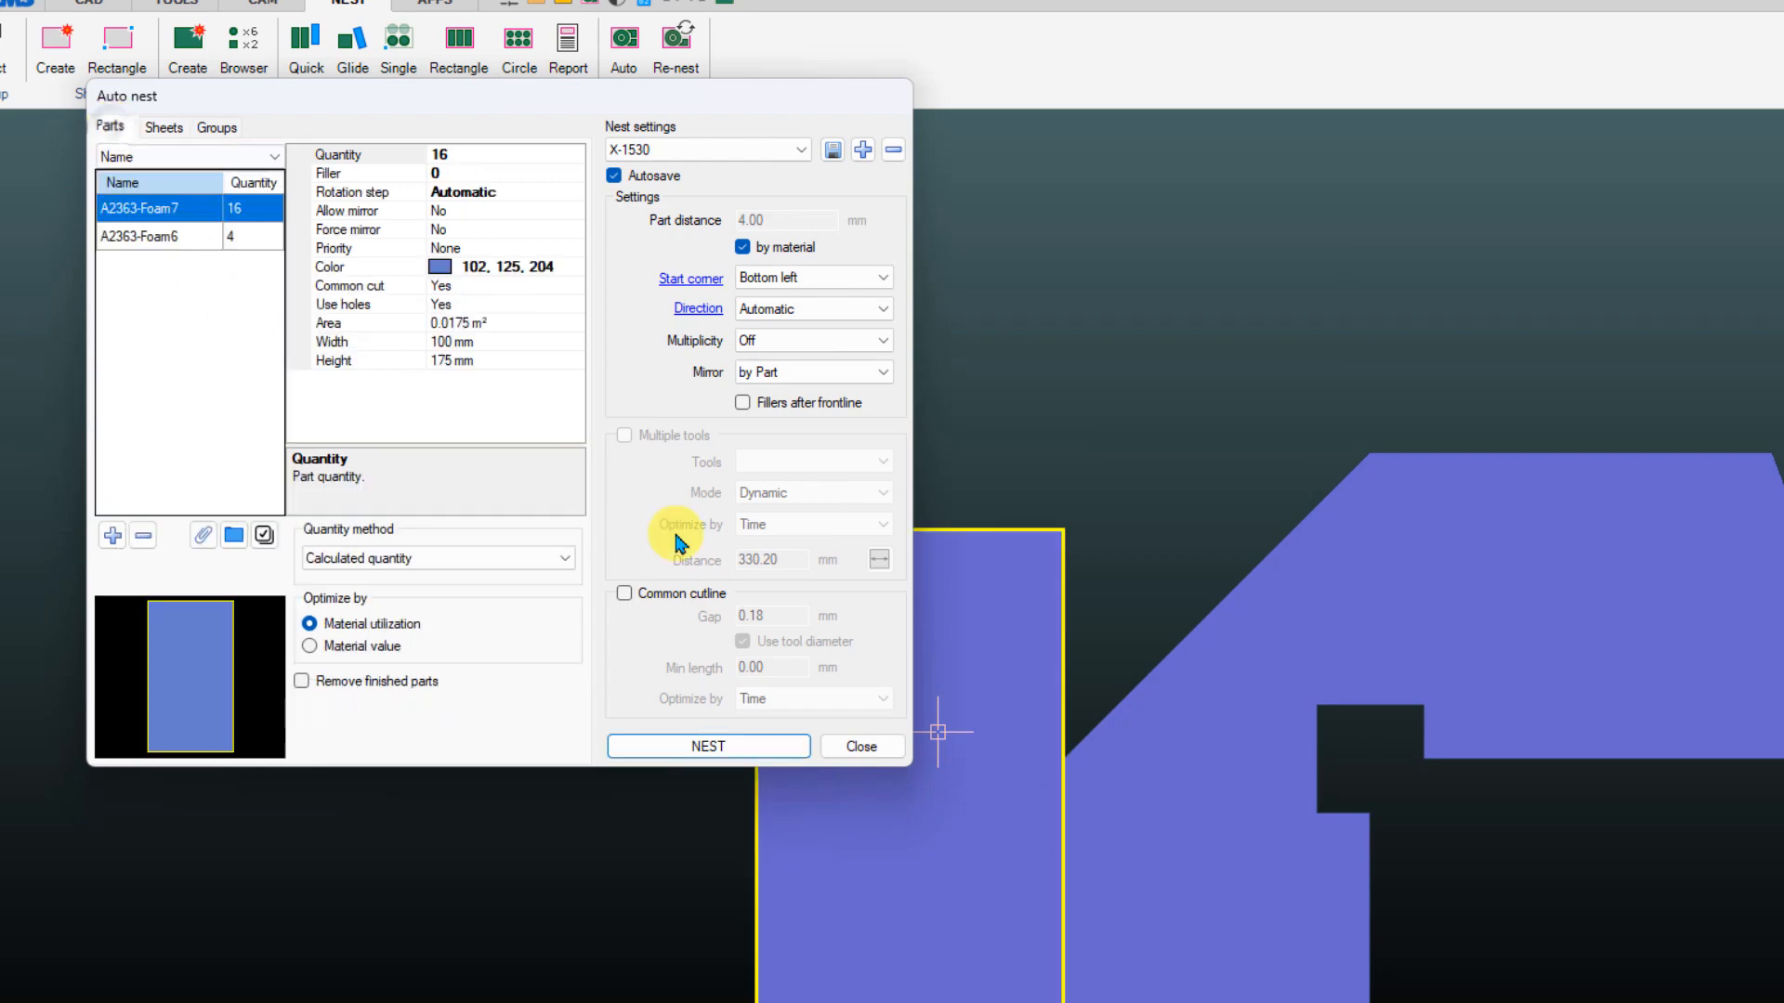
{"action": "left_click", "coordinate": [688, 748]}
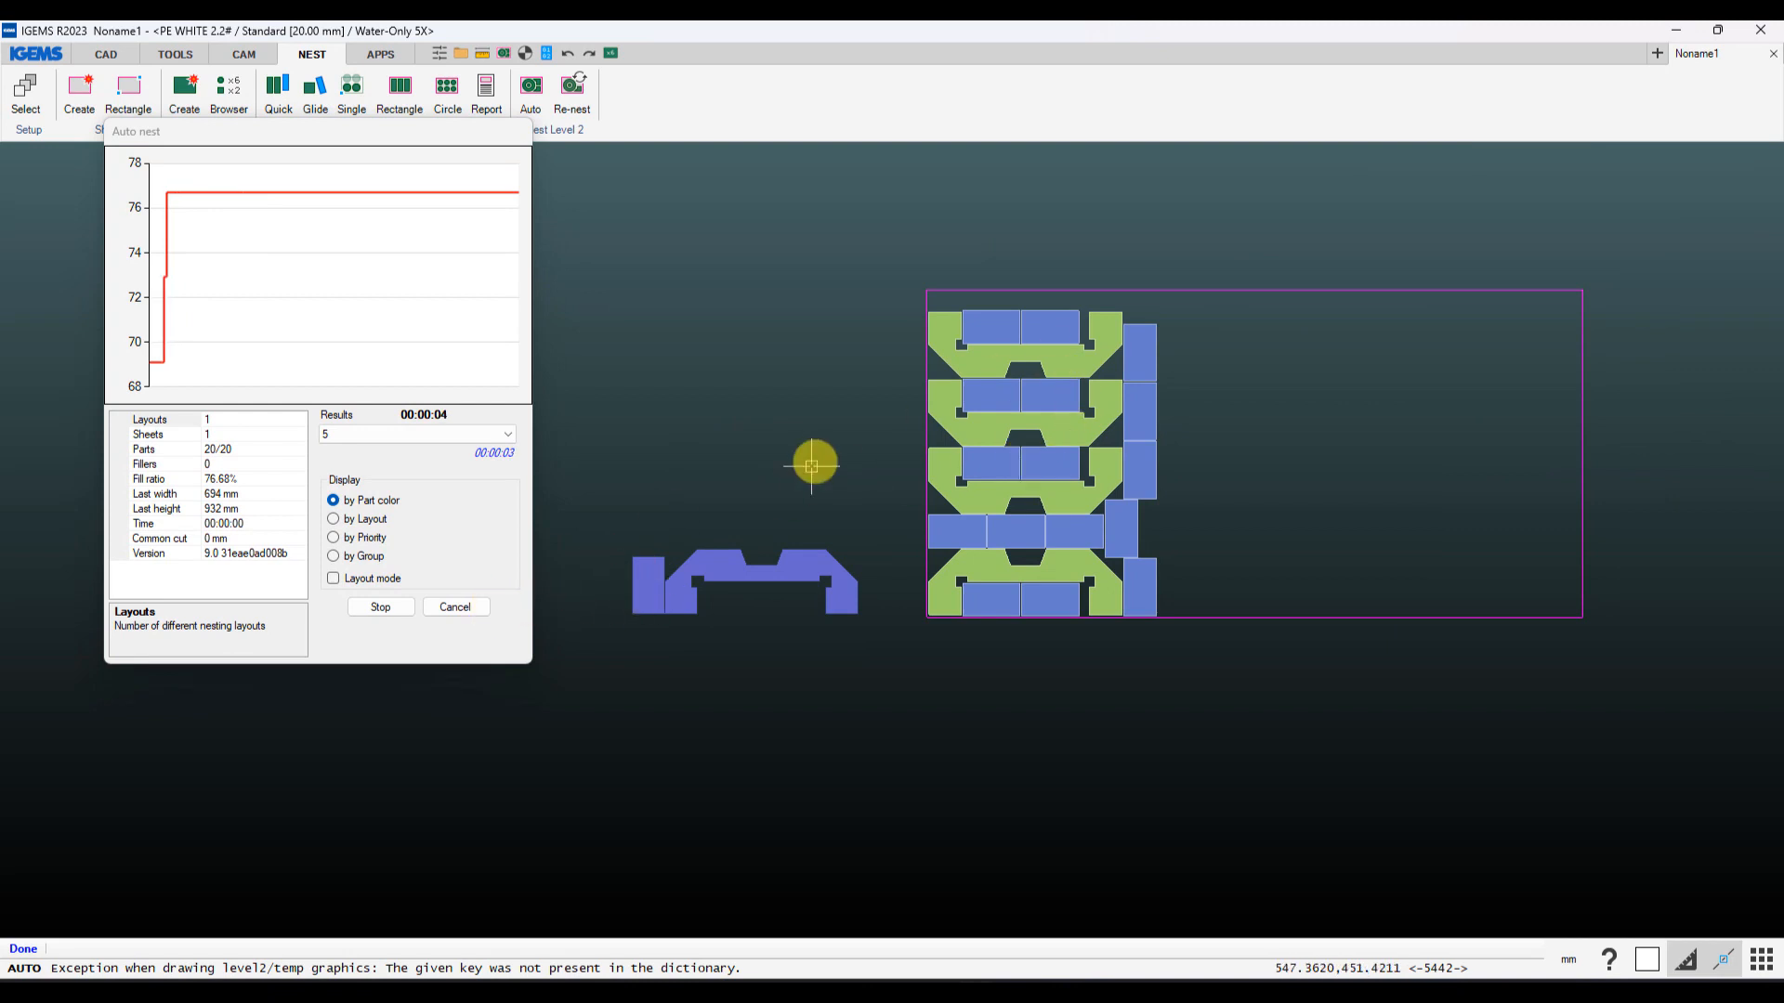
{"action": "left_click", "coordinate": [395, 609]}
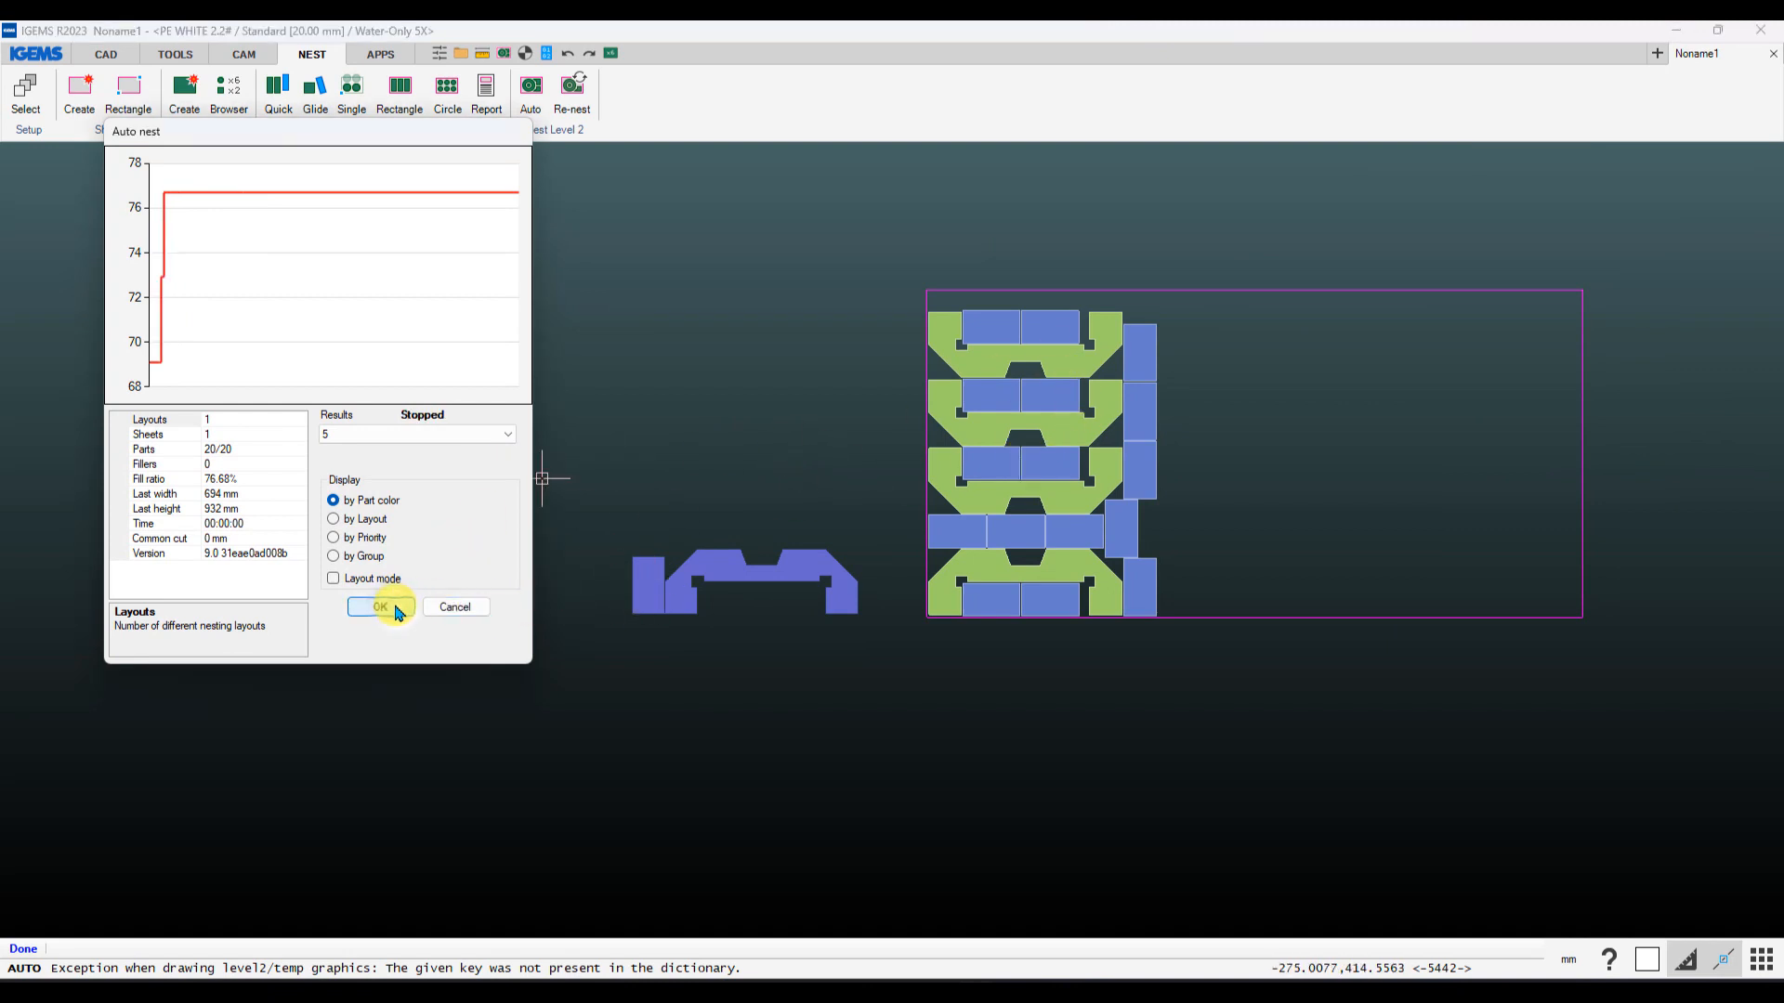
{"action": "left_click", "coordinate": [486, 383]}
Add contour toolpaths in multi mode to all nested parts on the sheet
{"action": "left_click", "coordinate": [243, 56]}
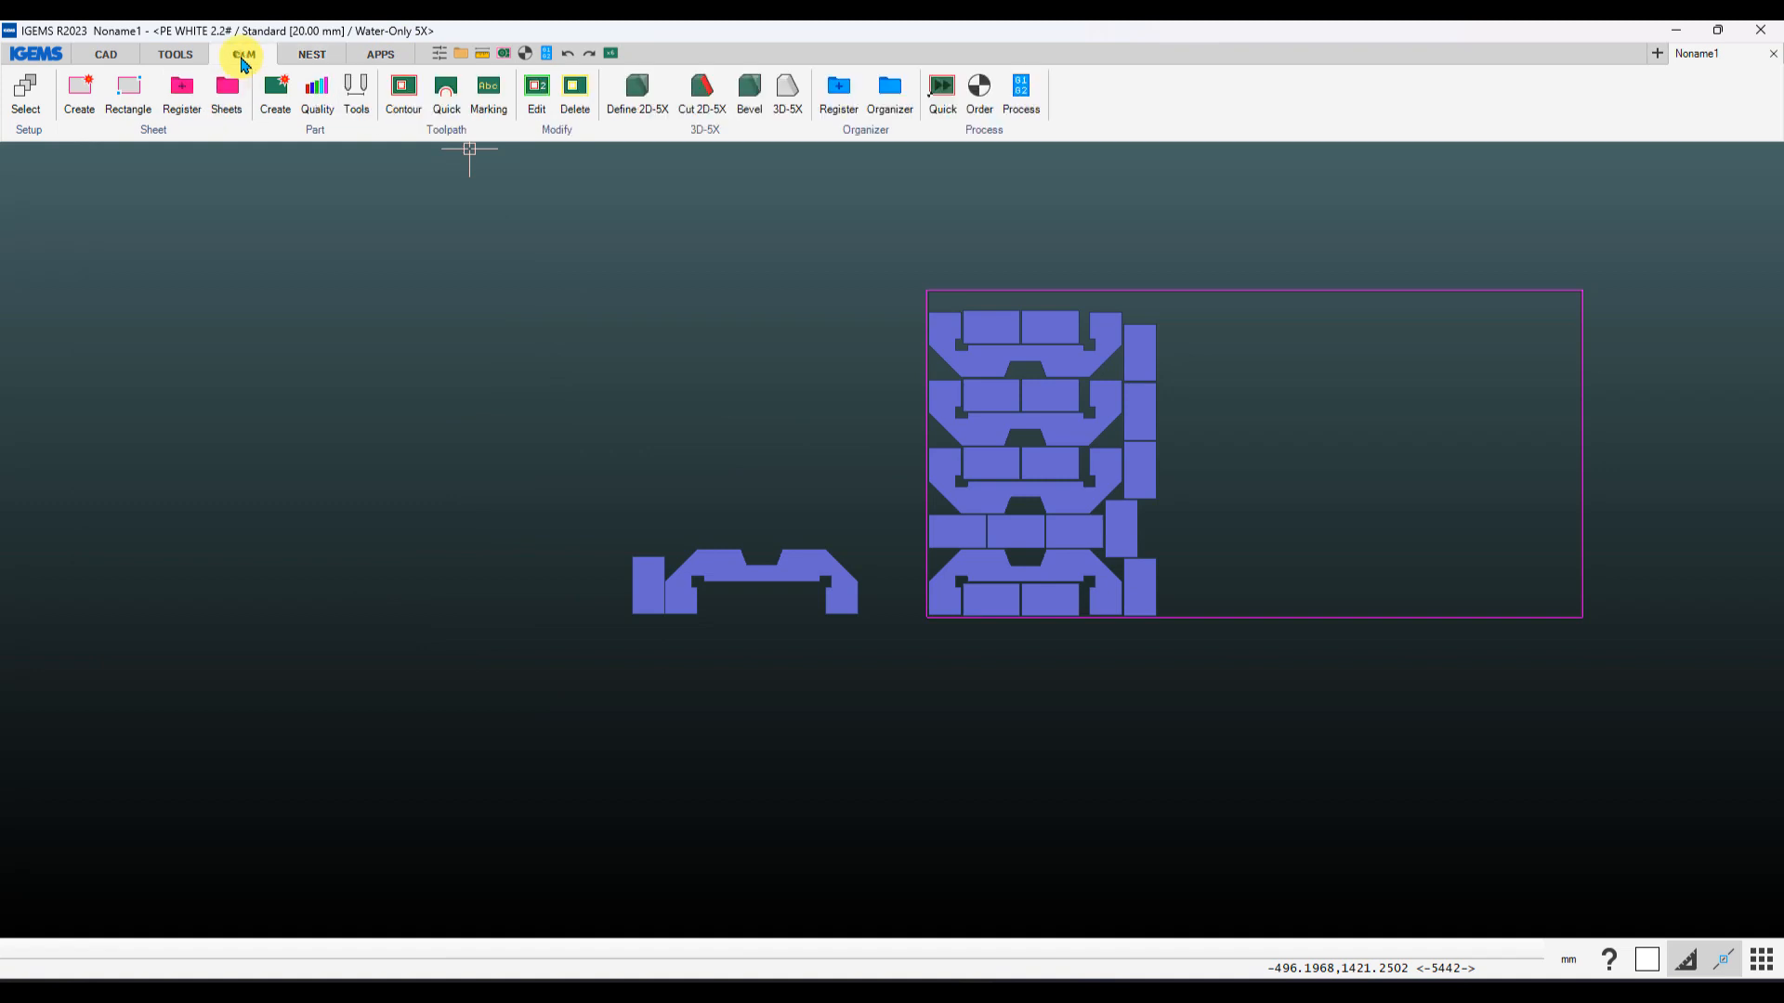
{"action": "left_click", "coordinate": [403, 88]}
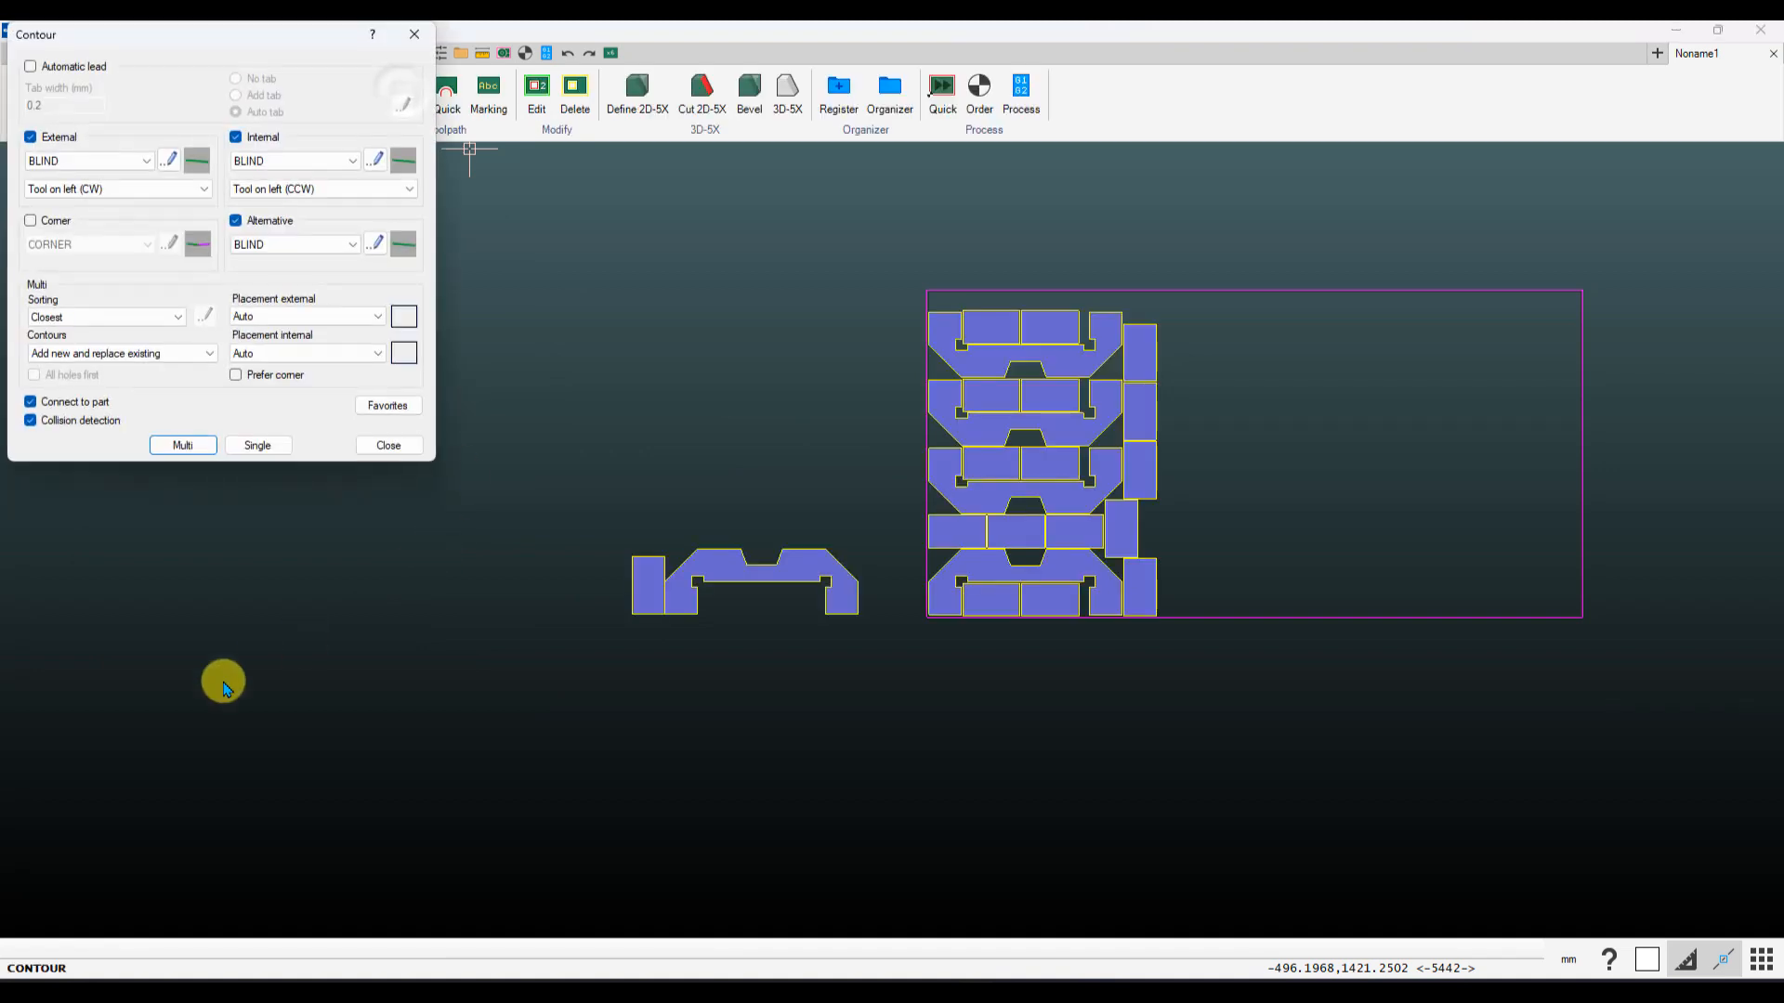
{"action": "left_click", "coordinate": [185, 448]}
{"action": "left_click_drag", "start_coordinate": [885, 260], "coordinate": [1263, 657]}
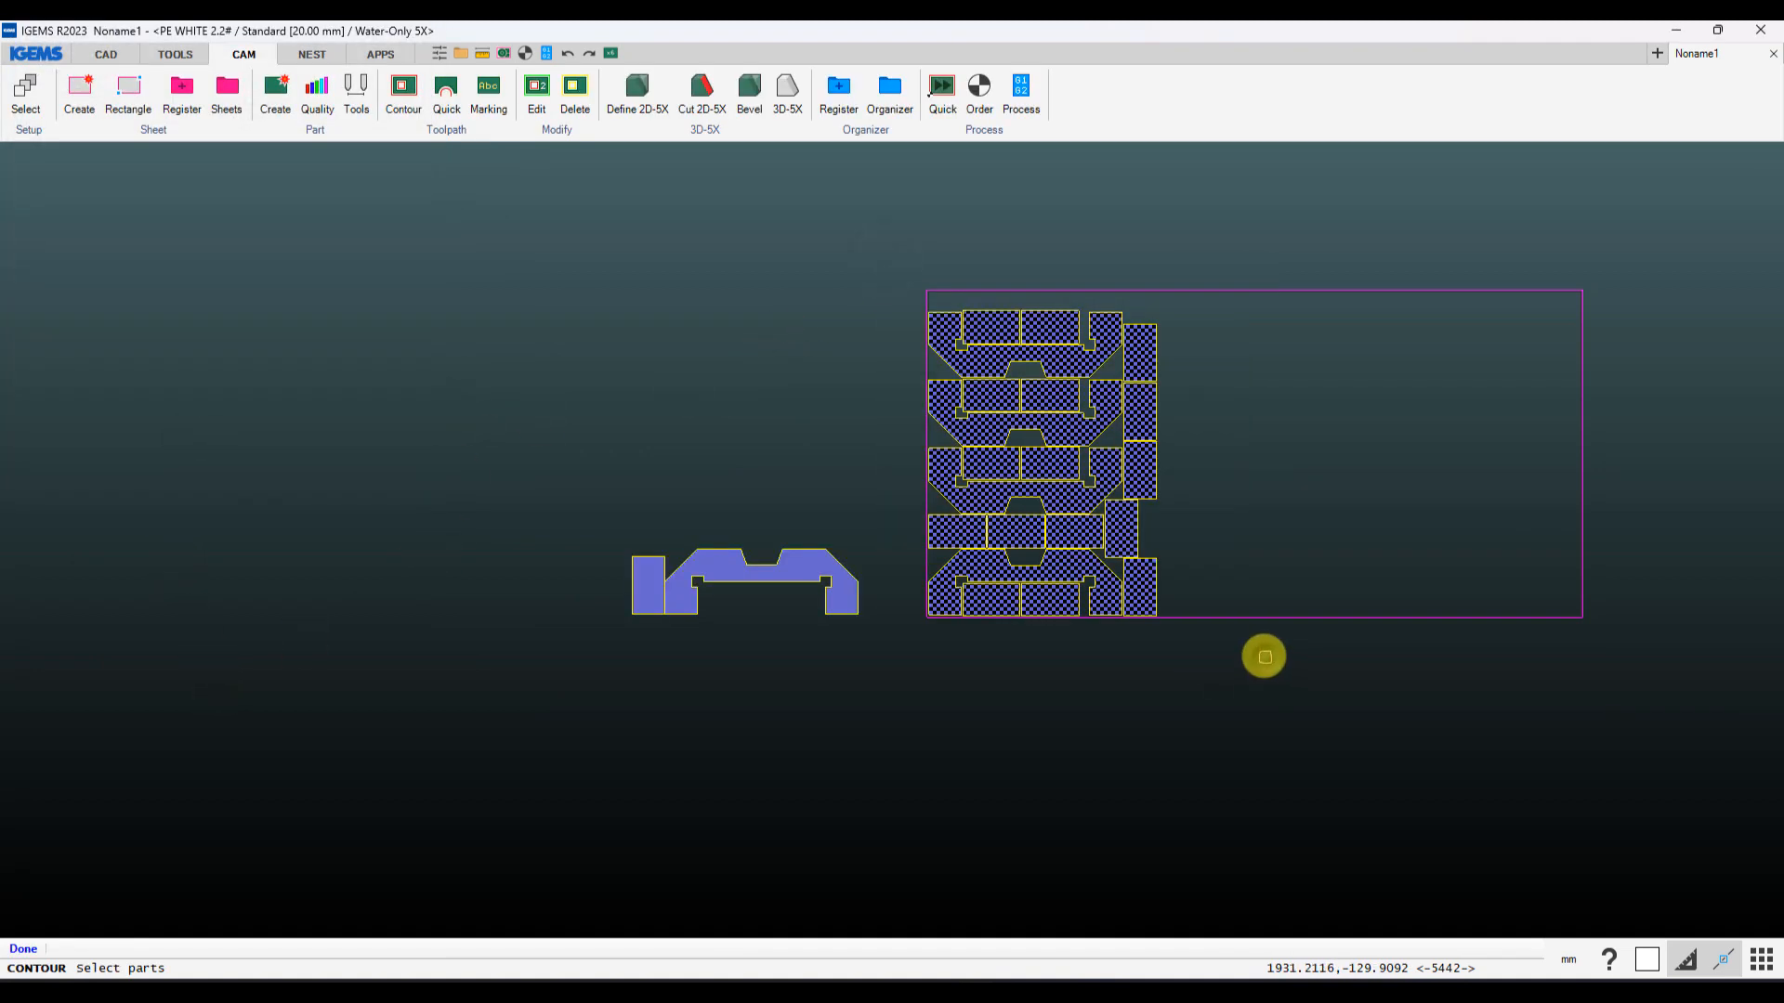
{"action": "right_click", "coordinate": [1262, 651]}
Create the cutting order for all nested parts on the sheet with Closest sorting
{"action": "left_click", "coordinate": [979, 88]}
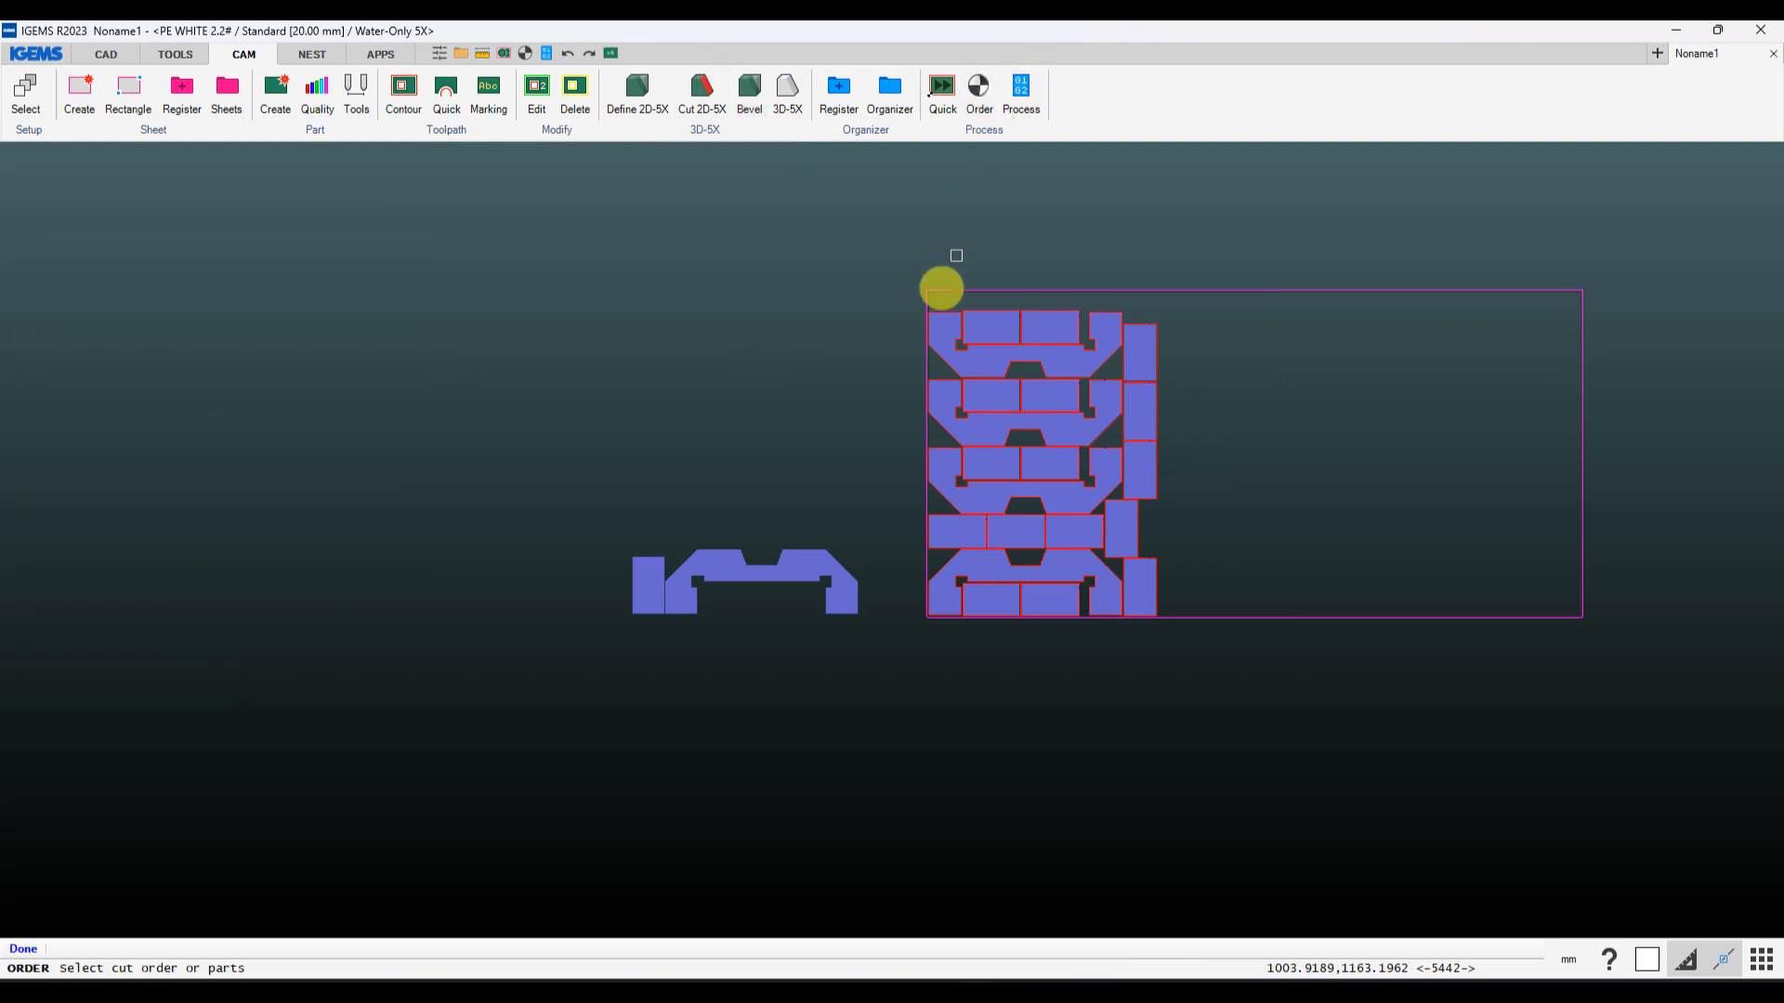
{"action": "left_click_drag", "start_coordinate": [888, 243], "coordinate": [1259, 644]}
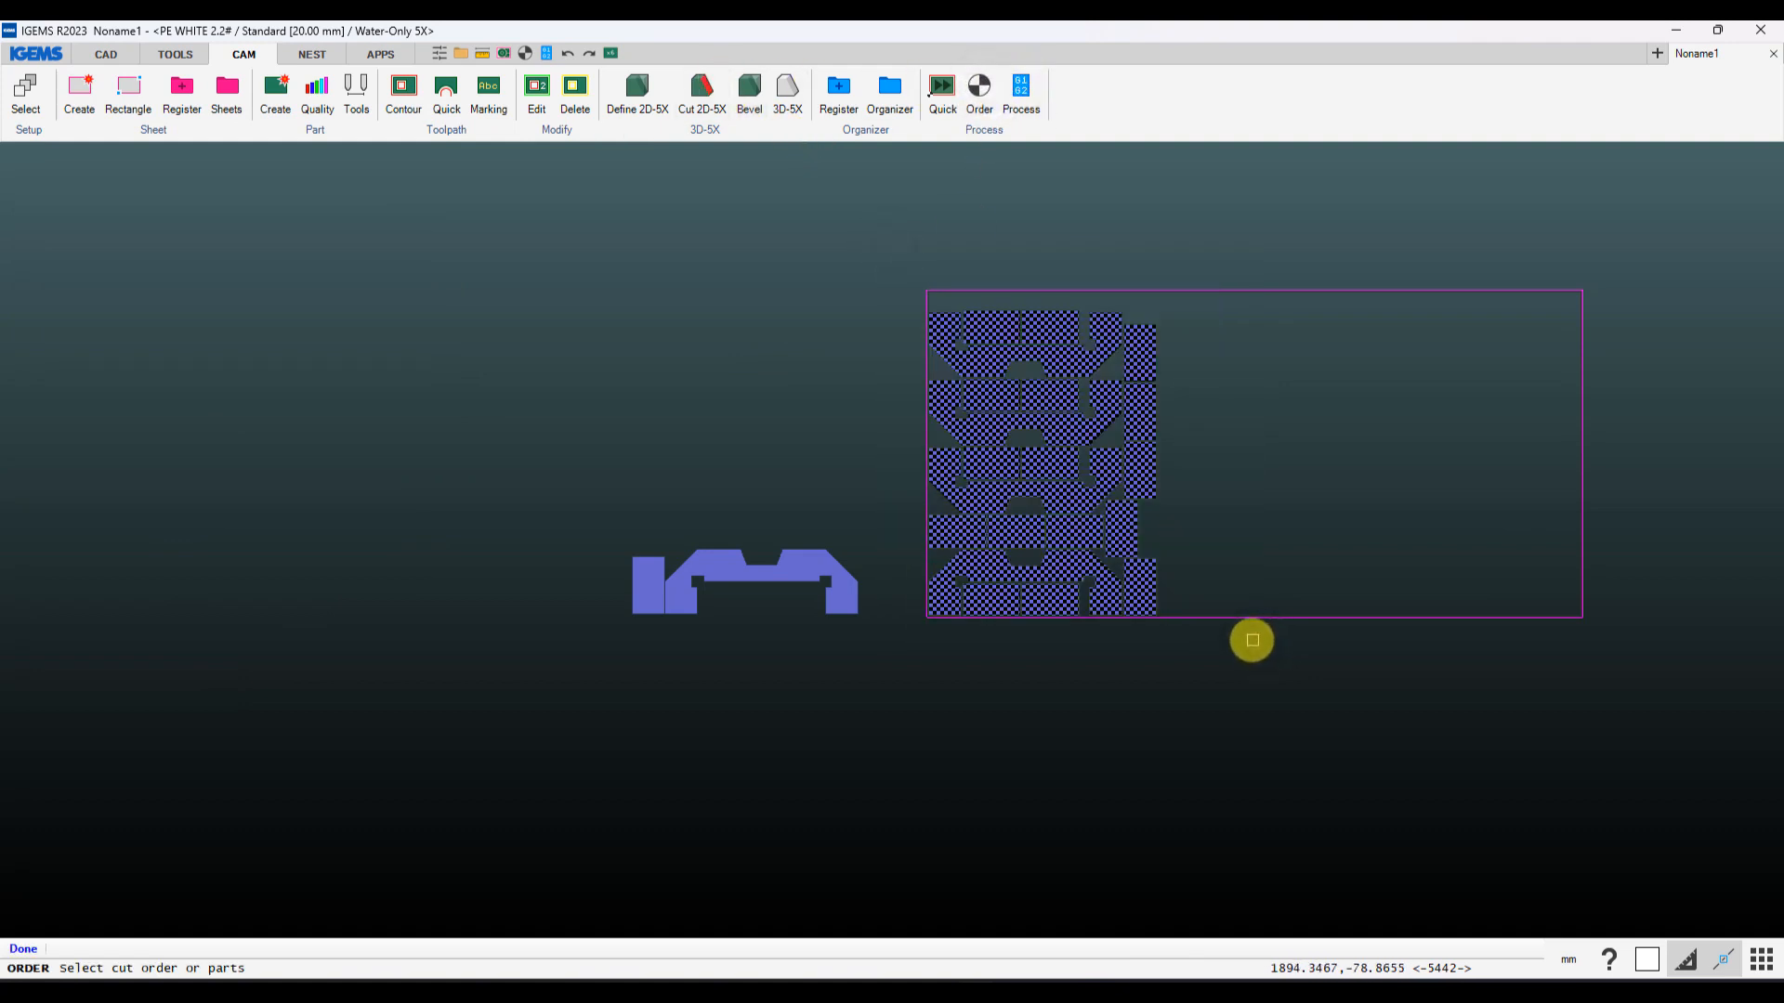
{"action": "right_click", "coordinate": [1251, 641]}
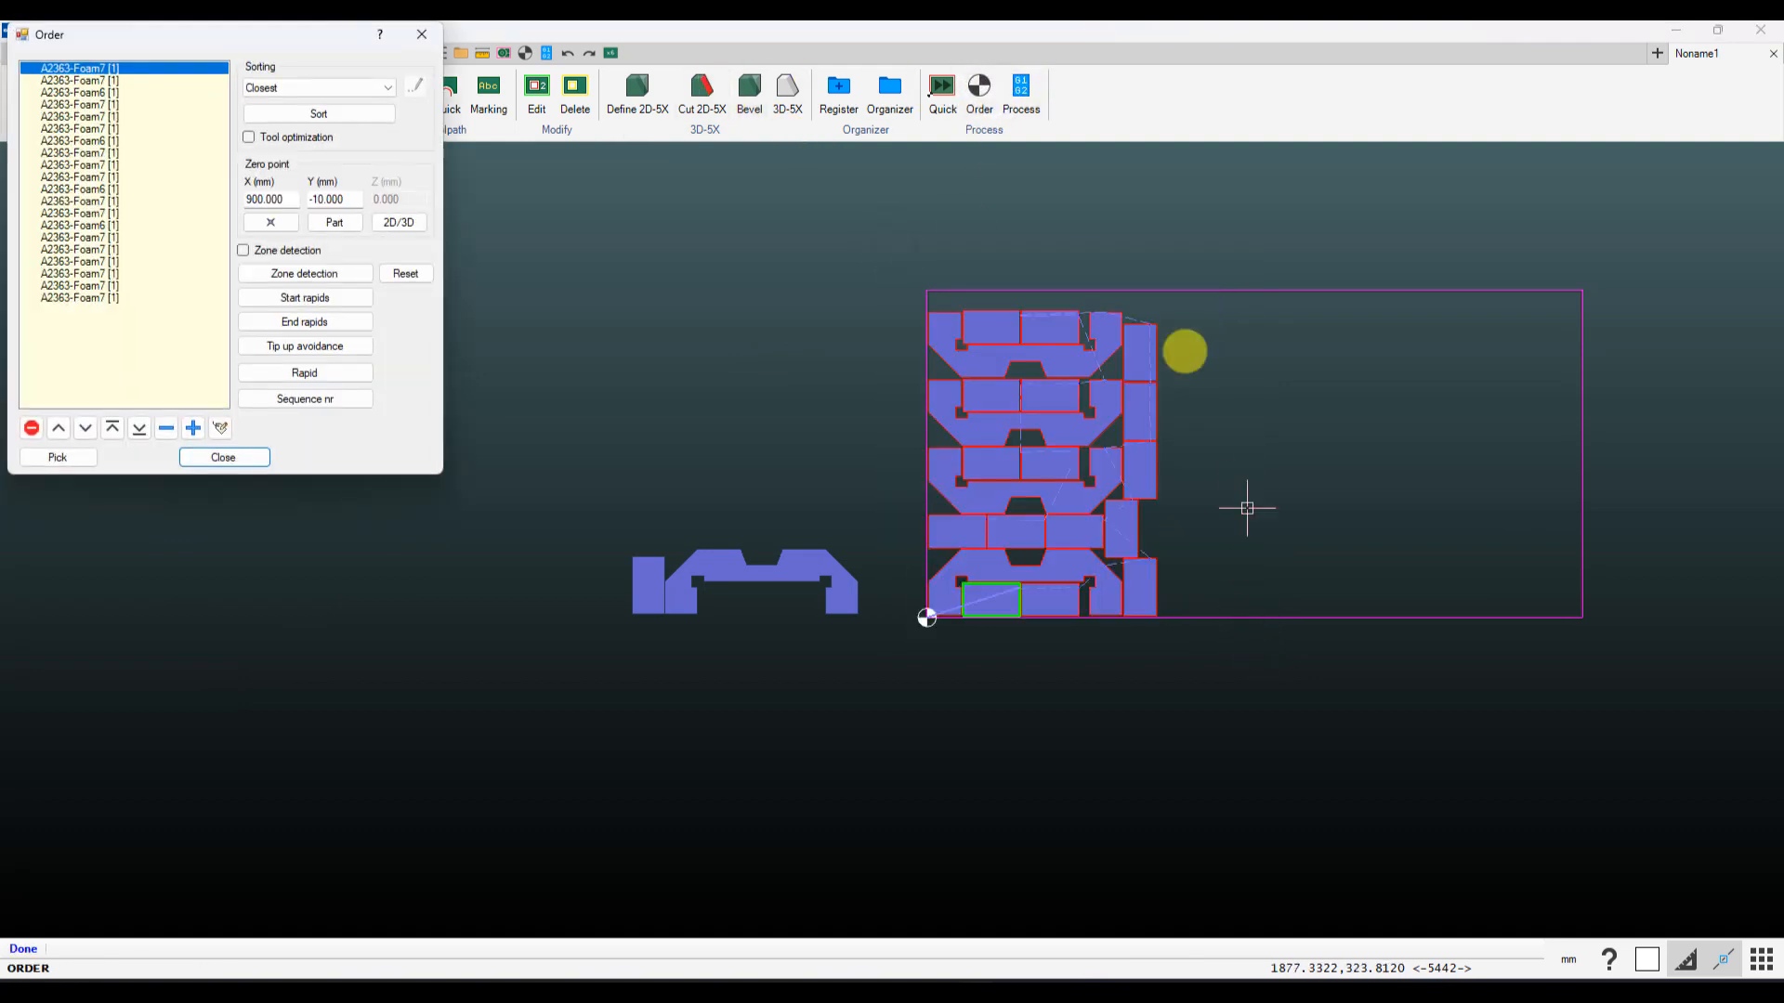
{"action": "left_click", "coordinate": [245, 458]}
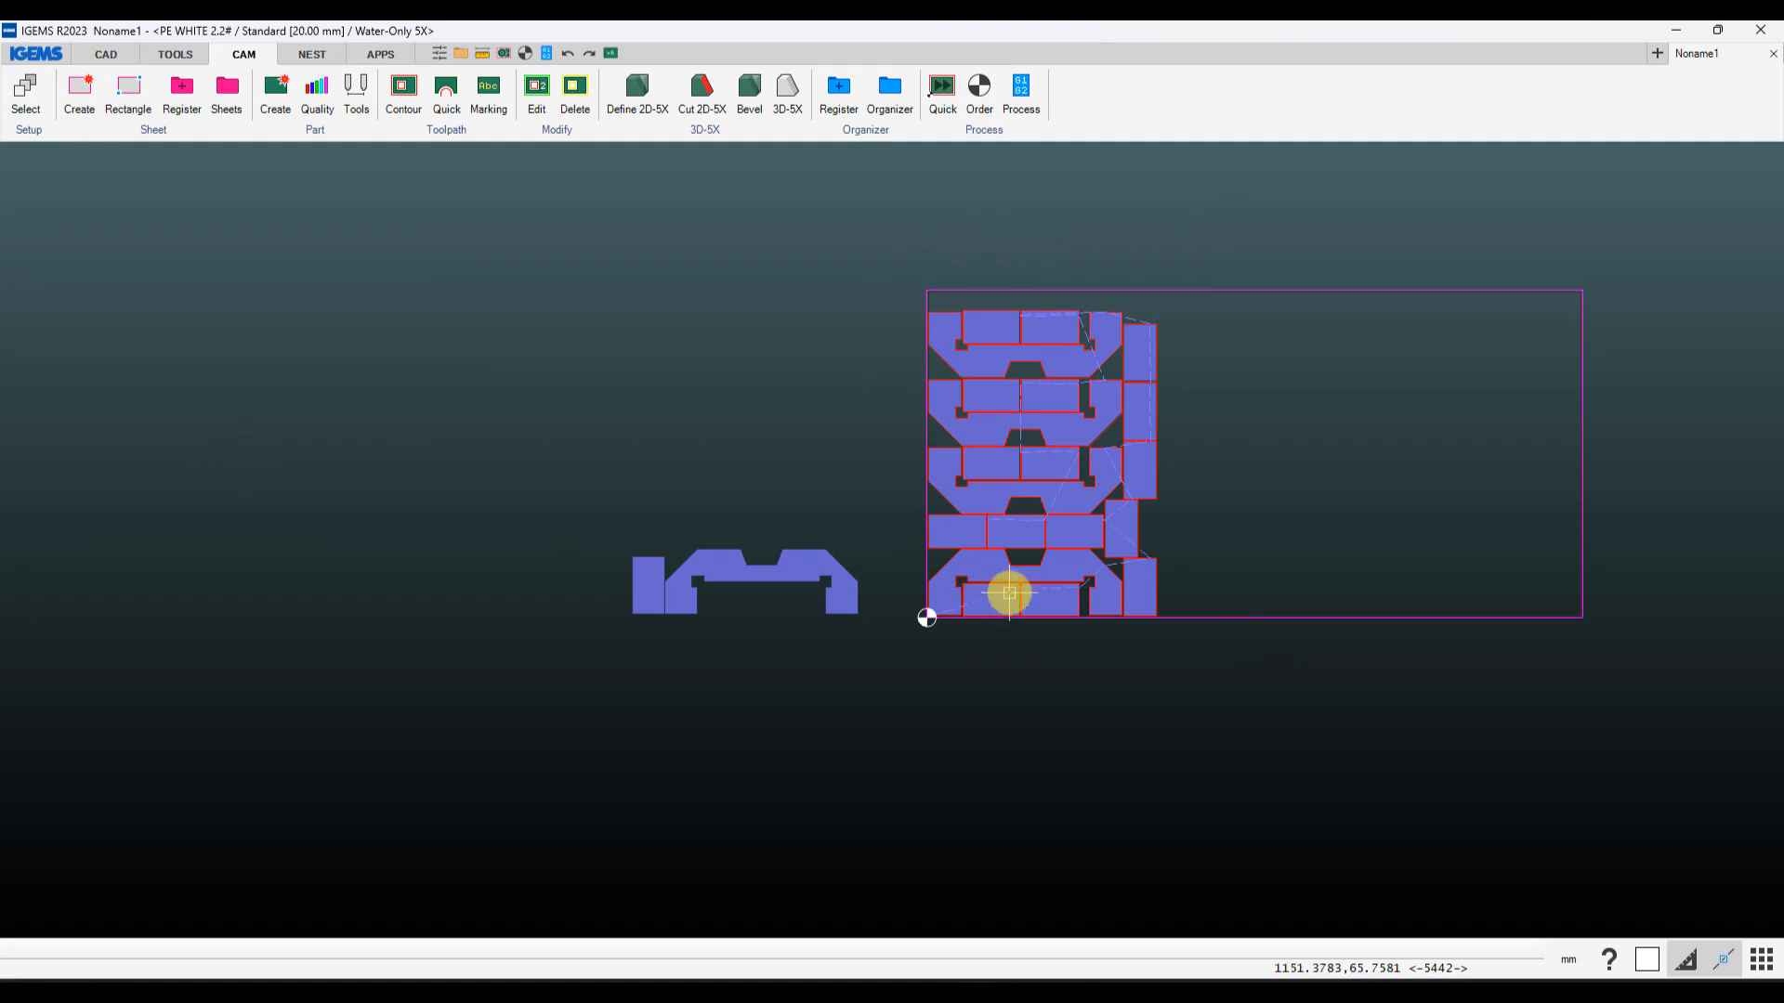
Register all nested A2363-Foam7 and A2363-Foam6 parts on the sheet as produced in the Organizer
{"action": "left_click", "coordinate": [838, 93]}
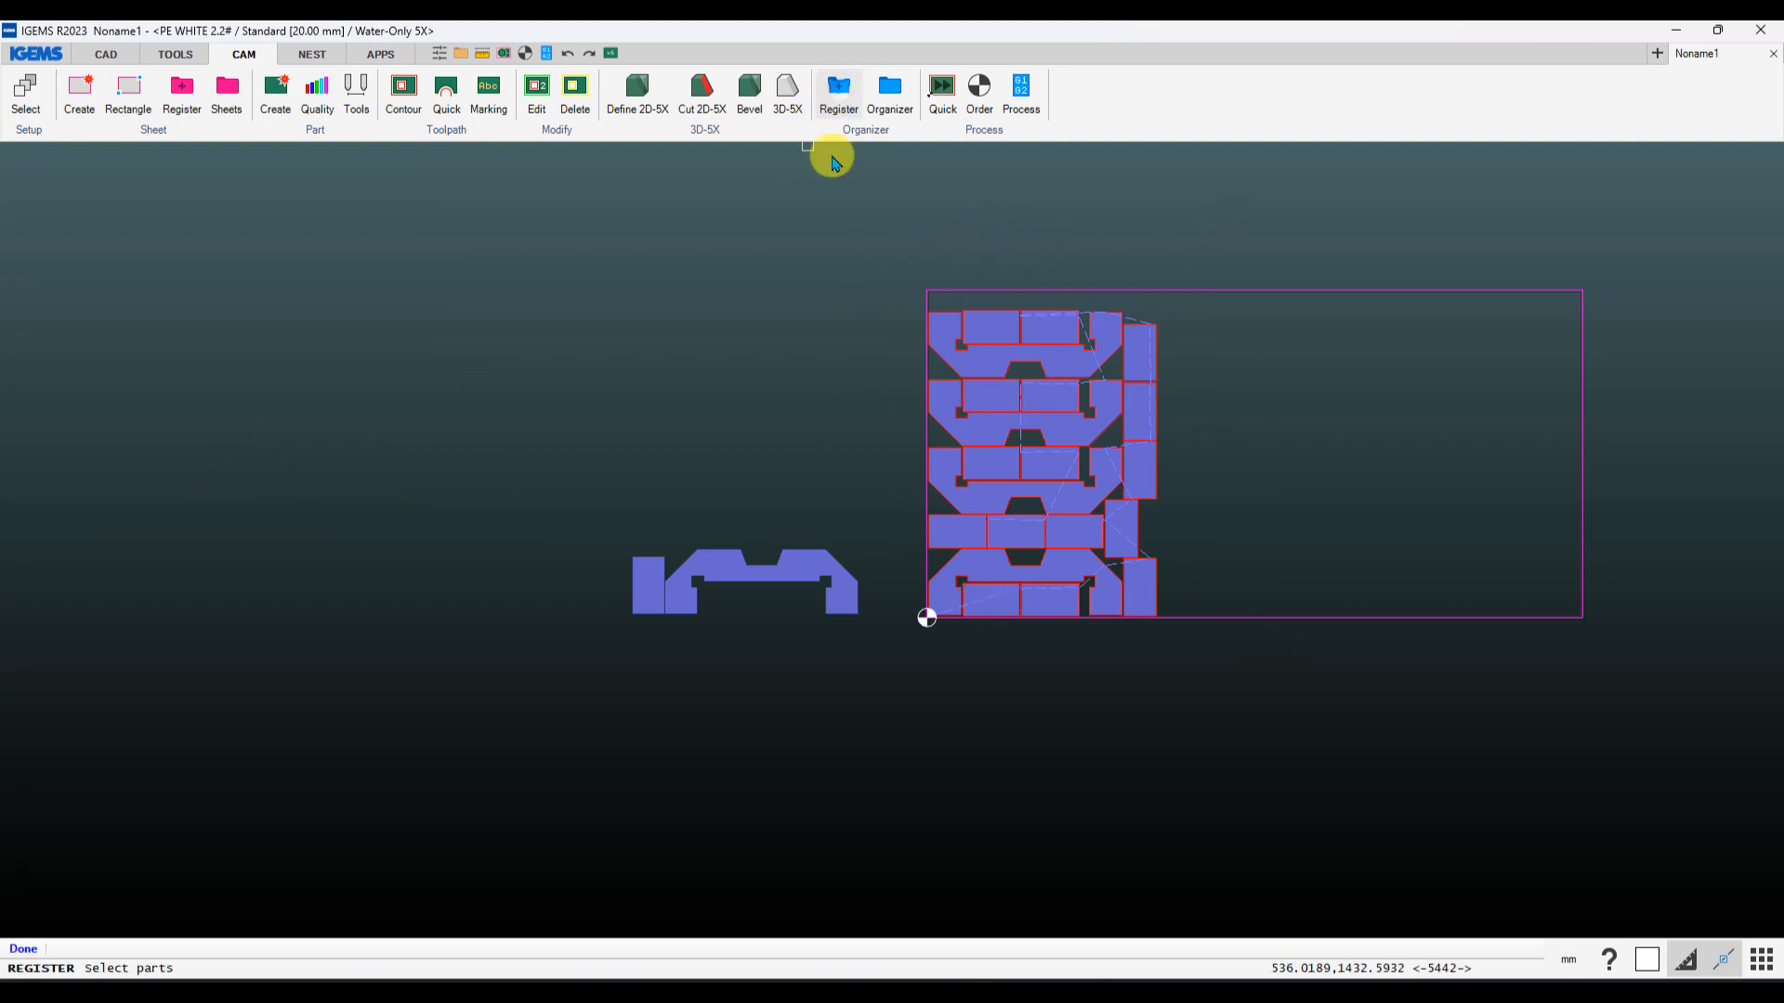
{"action": "left_click_drag", "start_coordinate": [881, 251], "coordinate": [1654, 677]}
{"action": "right_click", "coordinate": [1642, 672]}
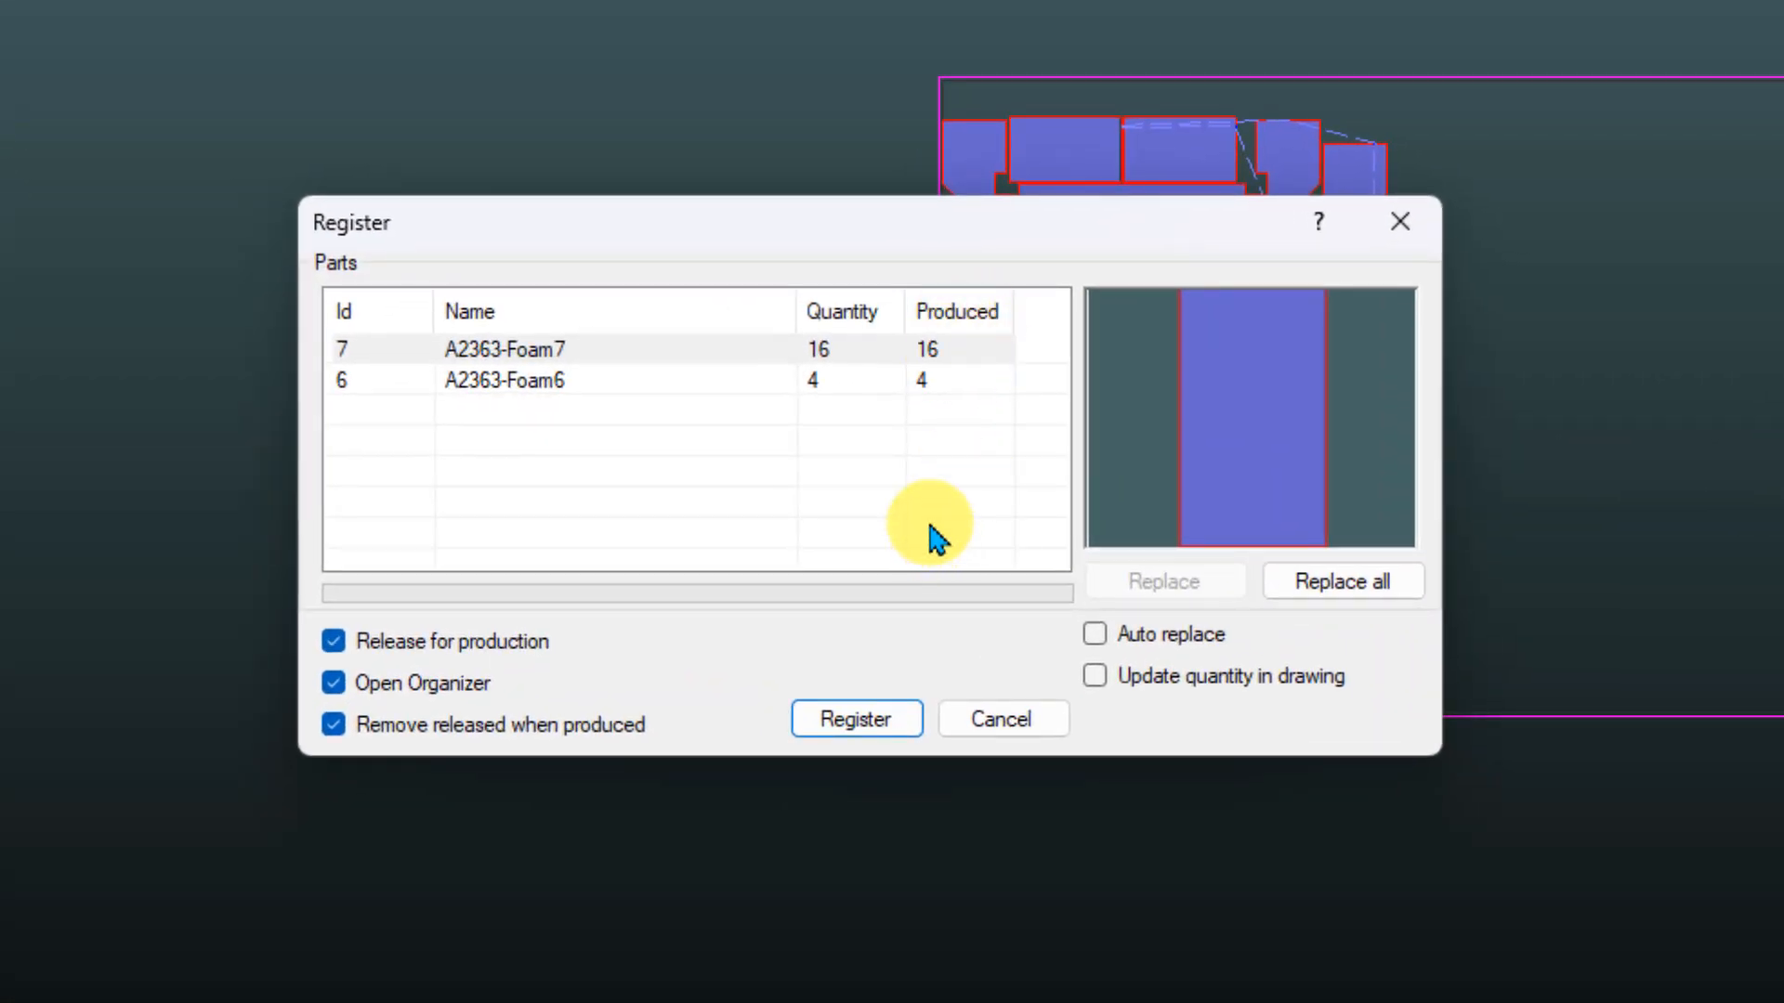
{"action": "left_click", "coordinate": [878, 725]}
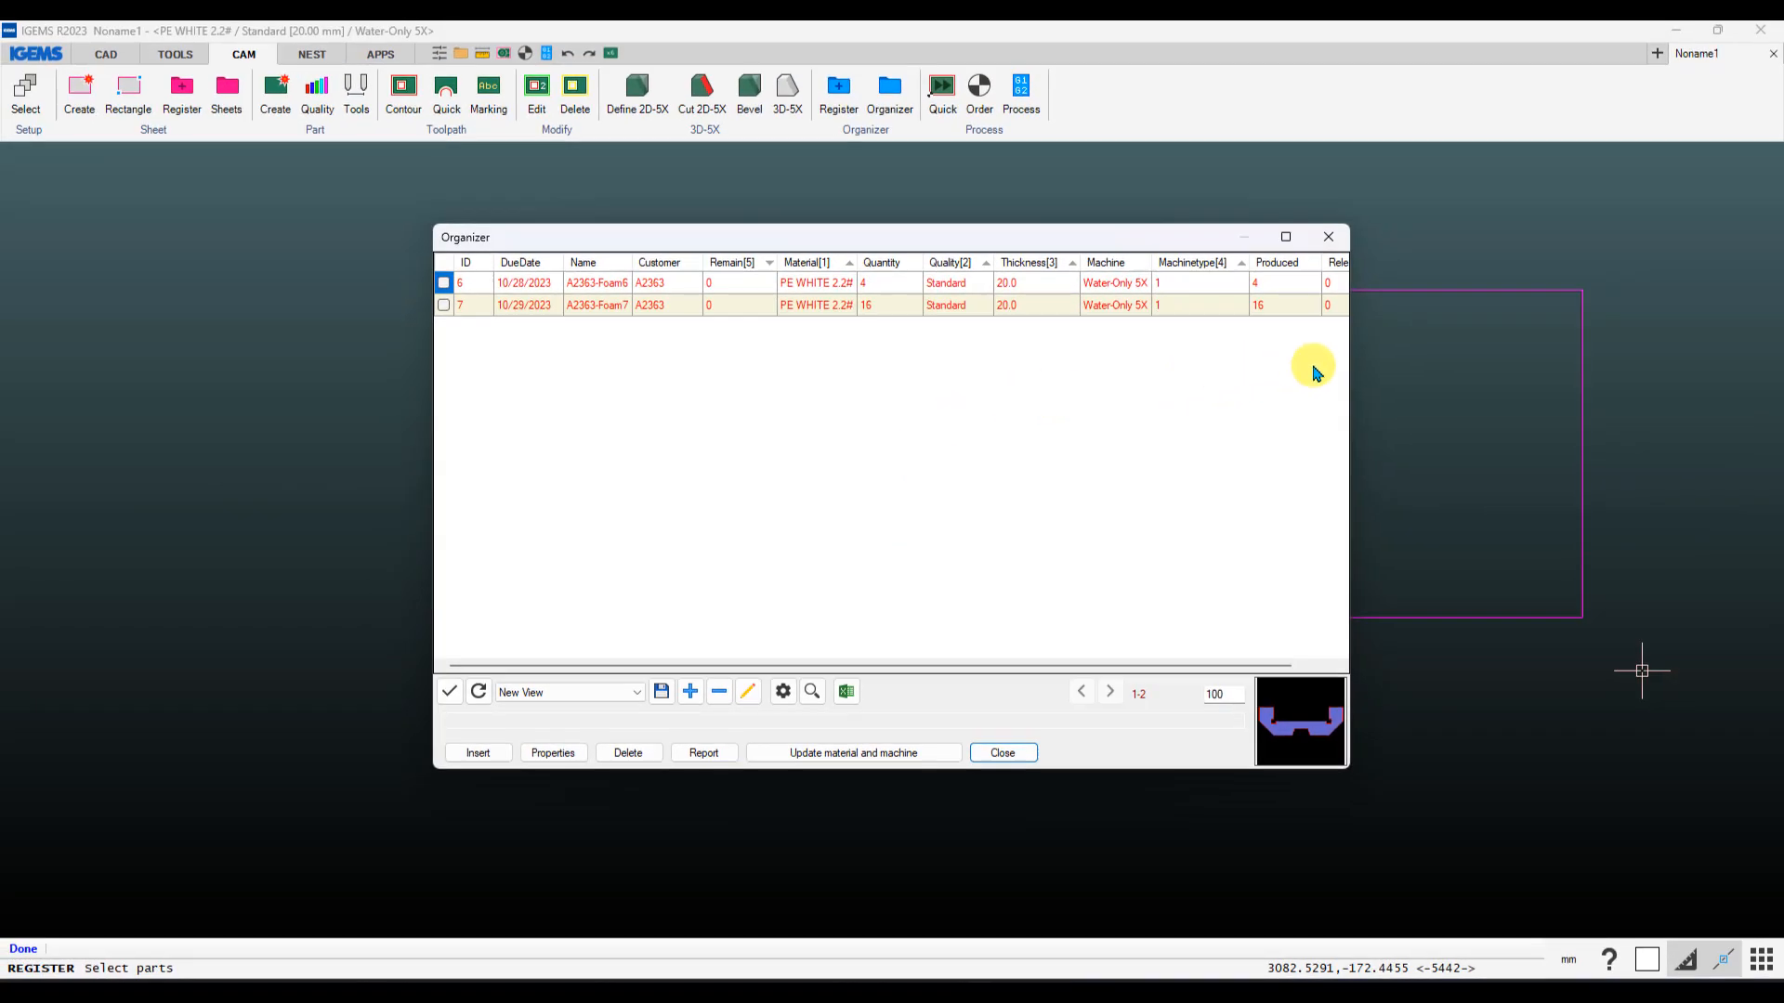
Widen the Organizer window and refresh its part list by switching to the Show All profile and back to New View
{"action": "left_click_drag", "start_coordinate": [1353, 359], "coordinate": [1521, 351]}
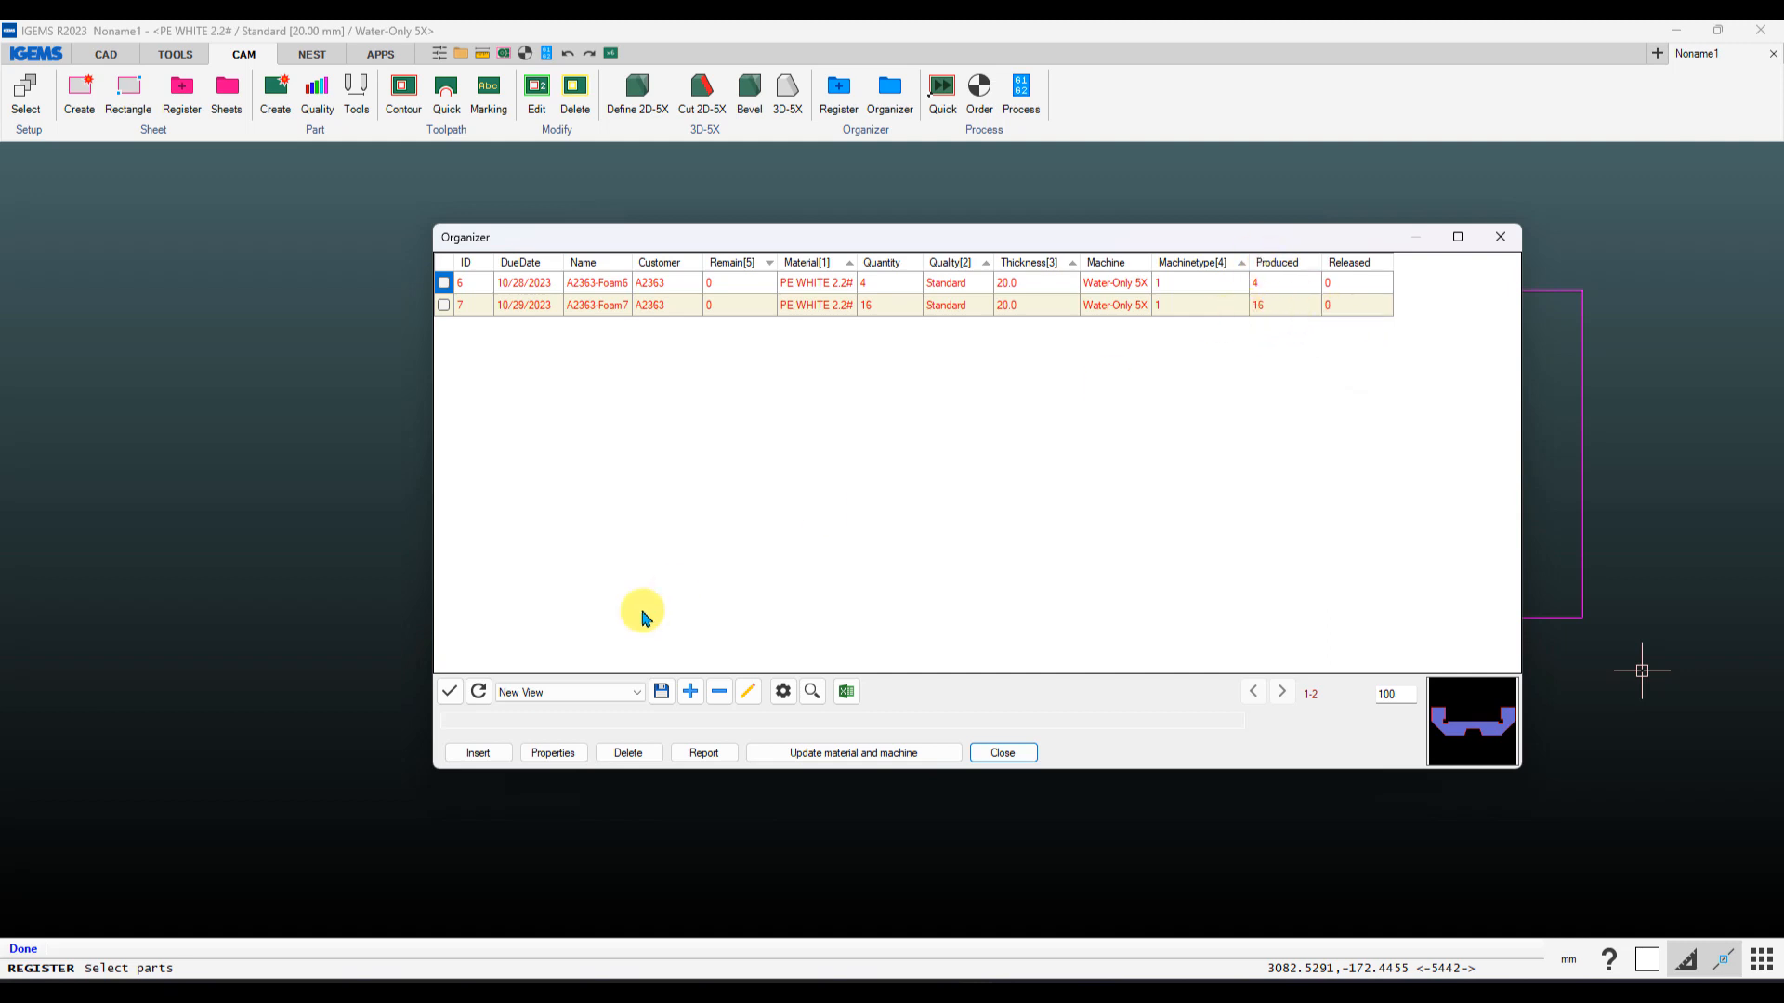
{"action": "left_click", "coordinate": [546, 694]}
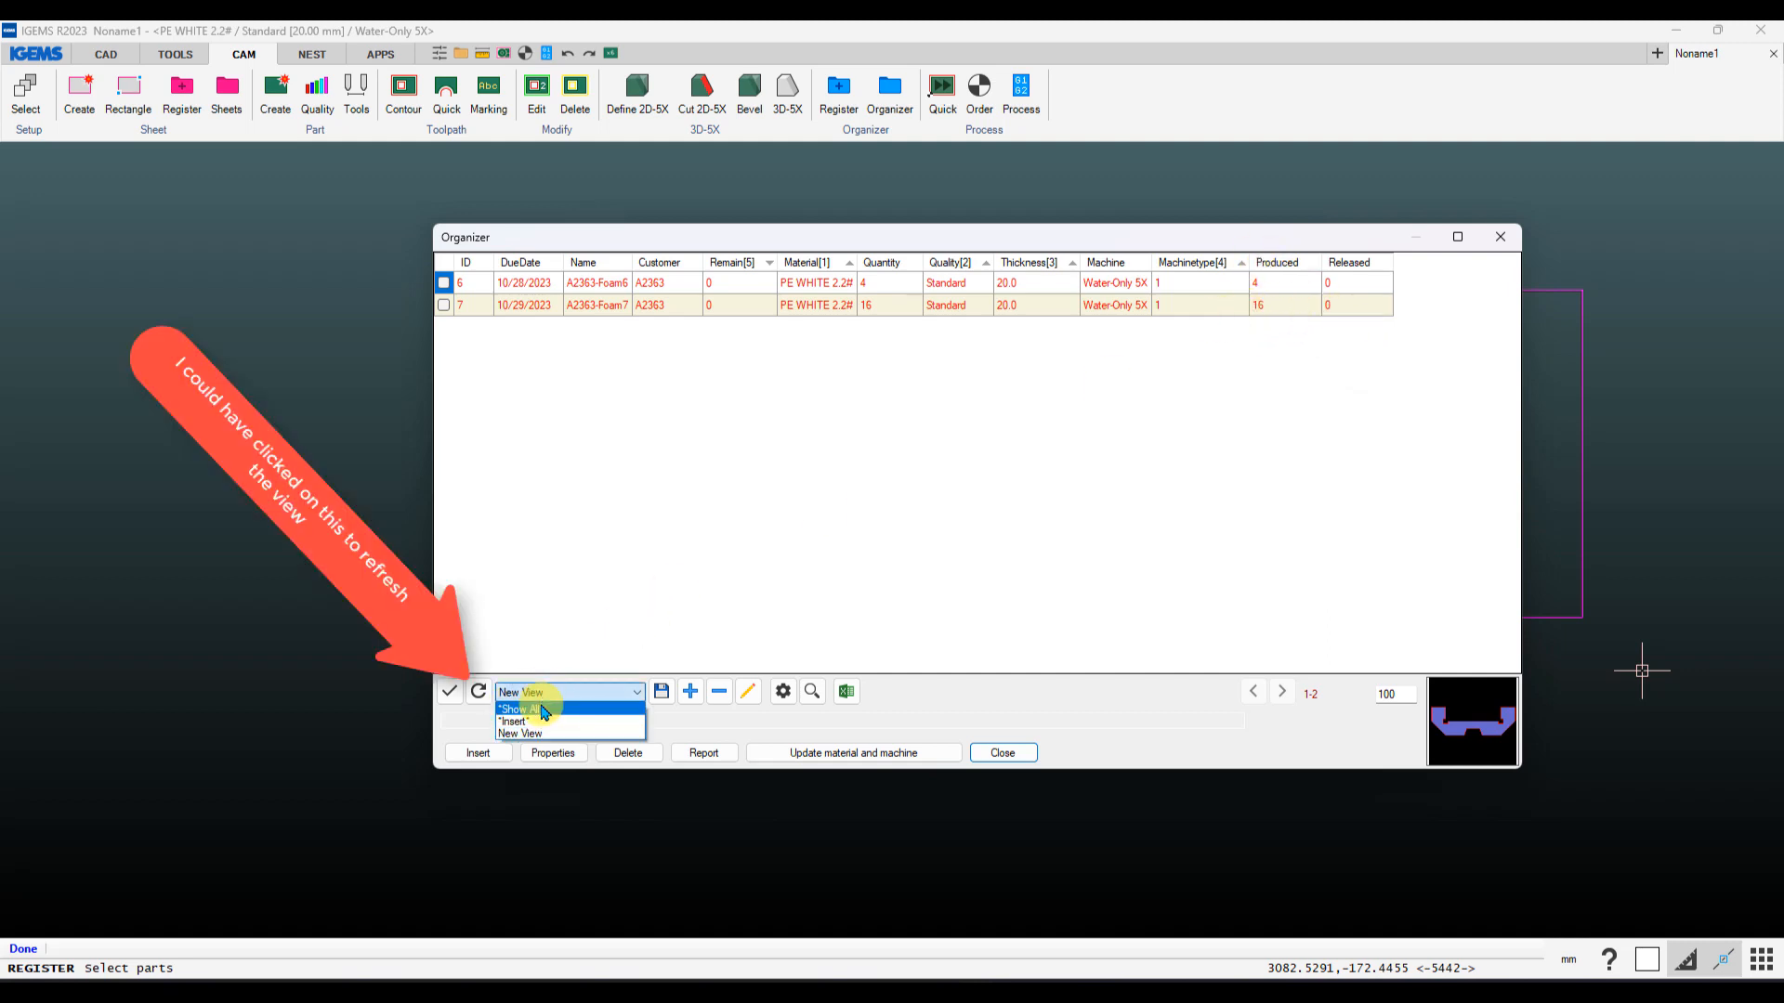
{"action": "left_click", "coordinate": [543, 709]}
{"action": "left_click", "coordinate": [544, 692]}
{"action": "left_click", "coordinate": [520, 734]}
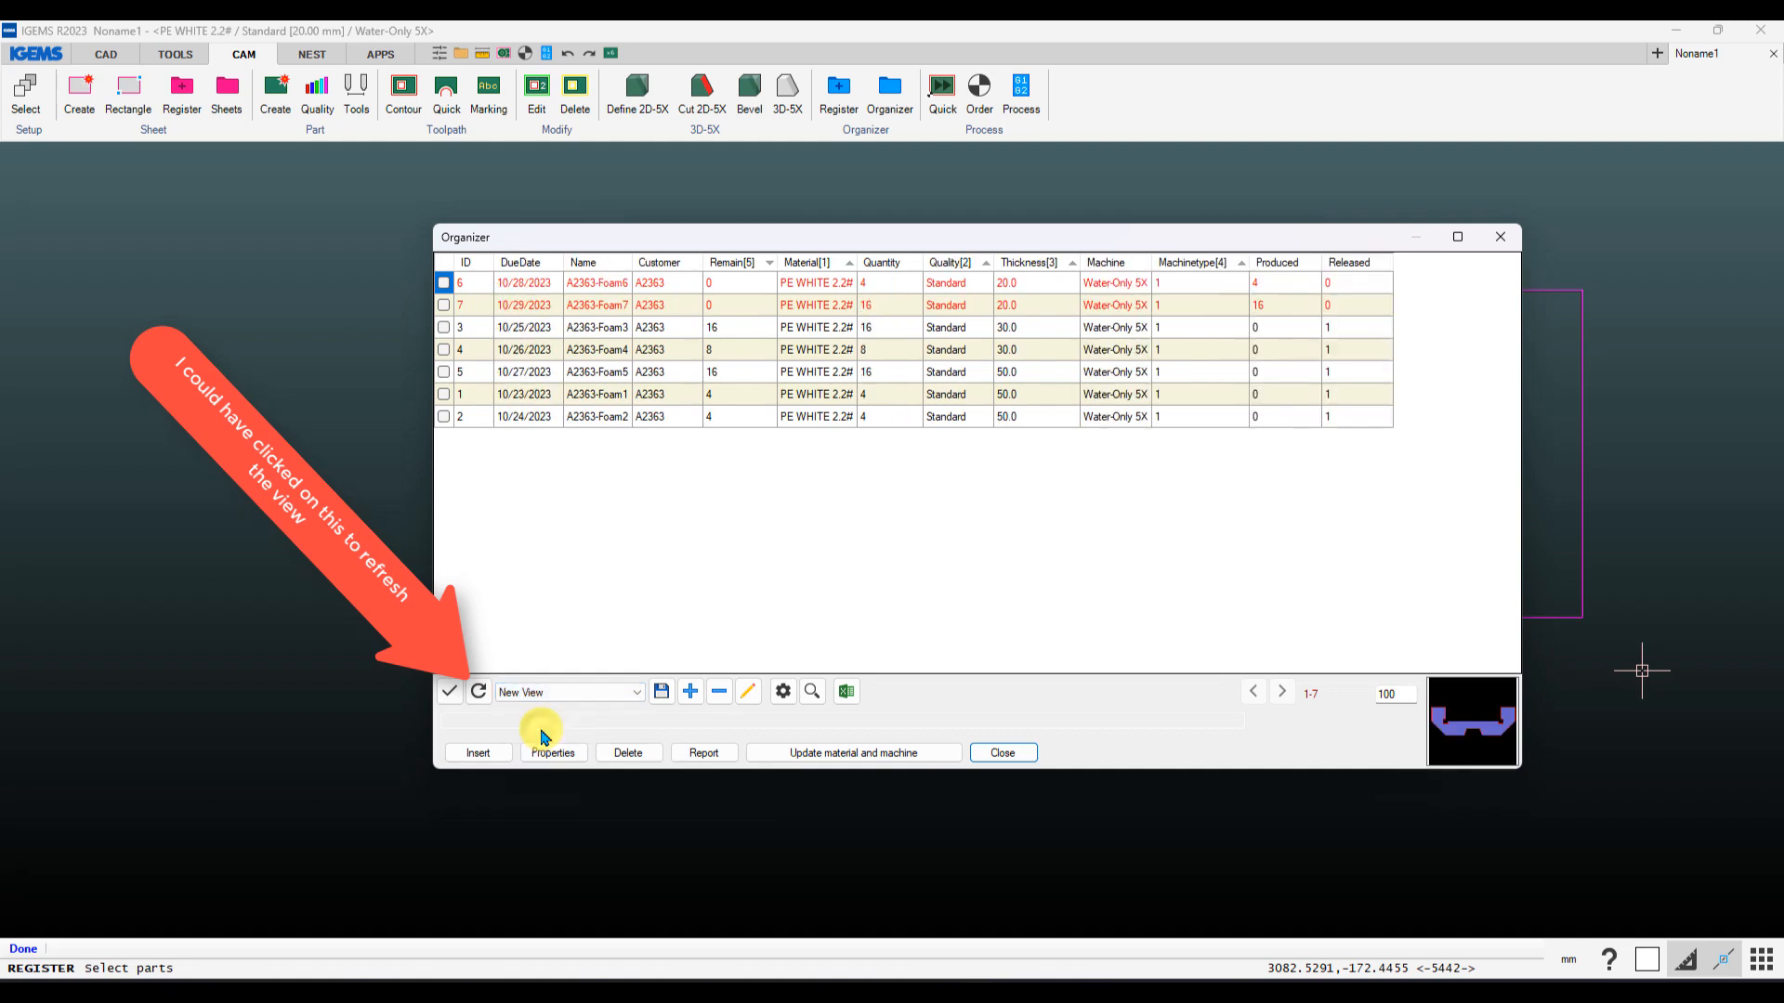